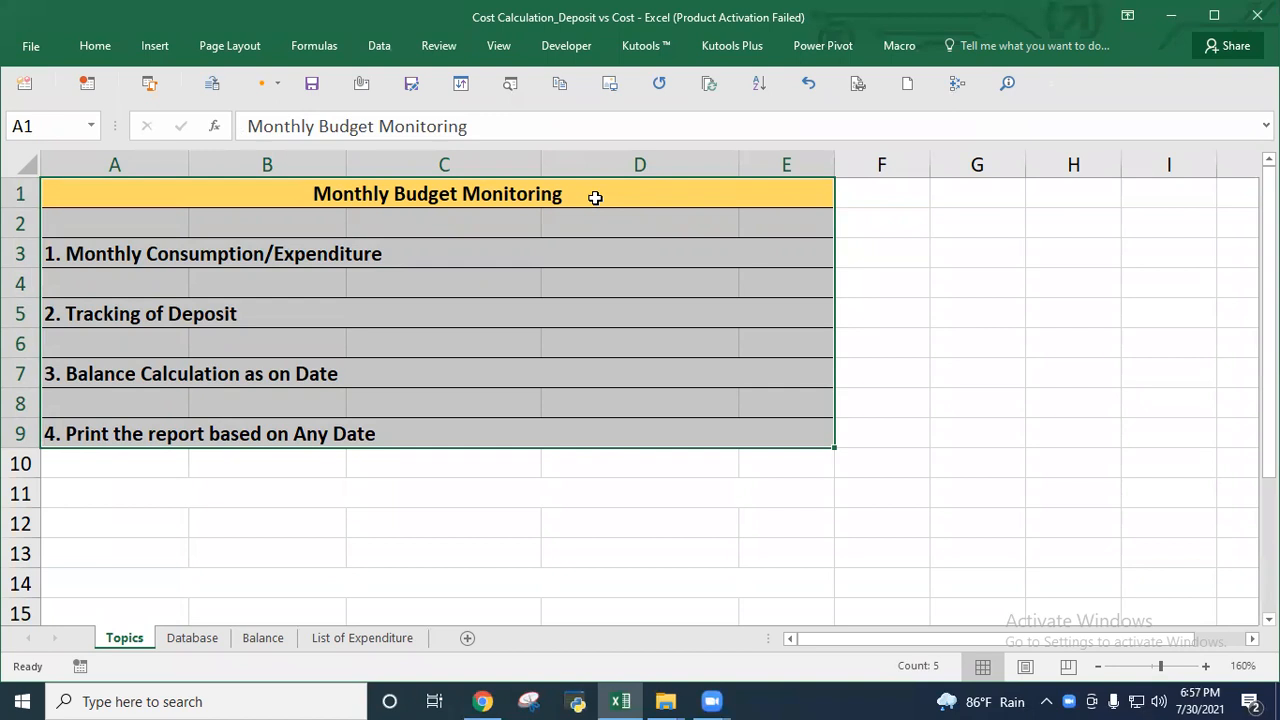
Review the Monthly Budget Monitoring title and the four numbered topics on the Topics sheet.
left_click_drag(591, 193, 605, 540)
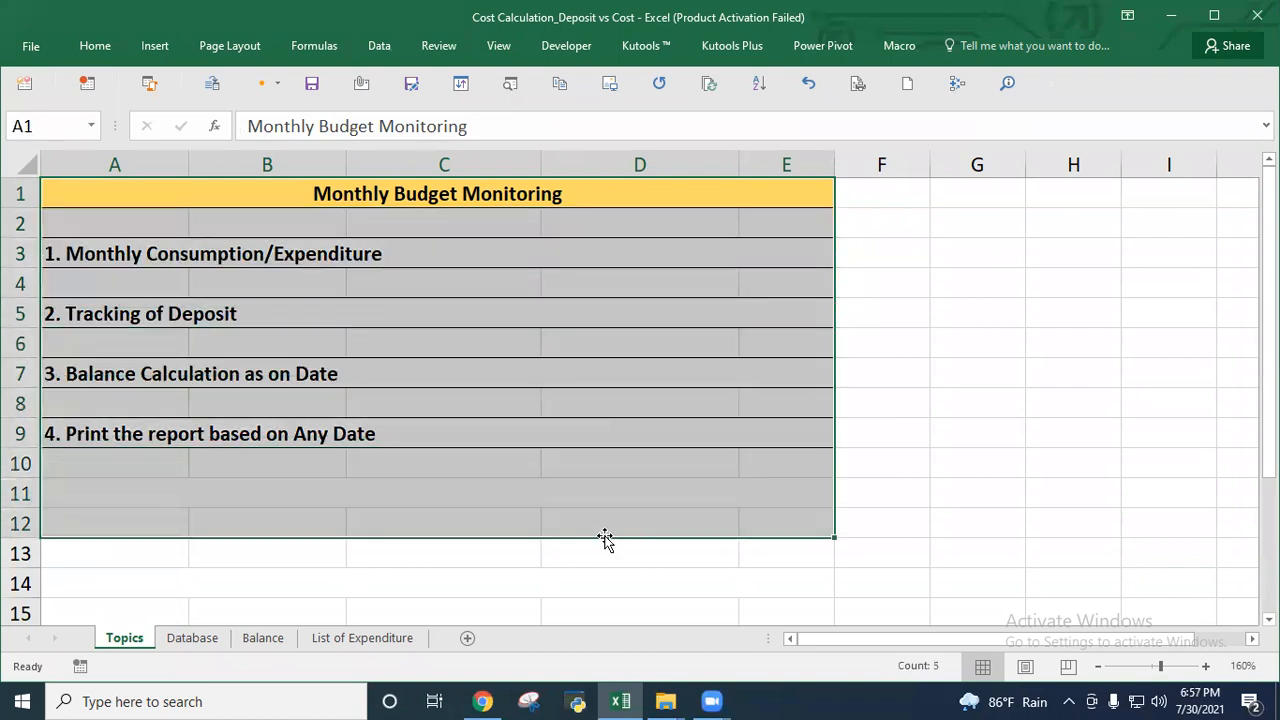
left_click(584, 194)
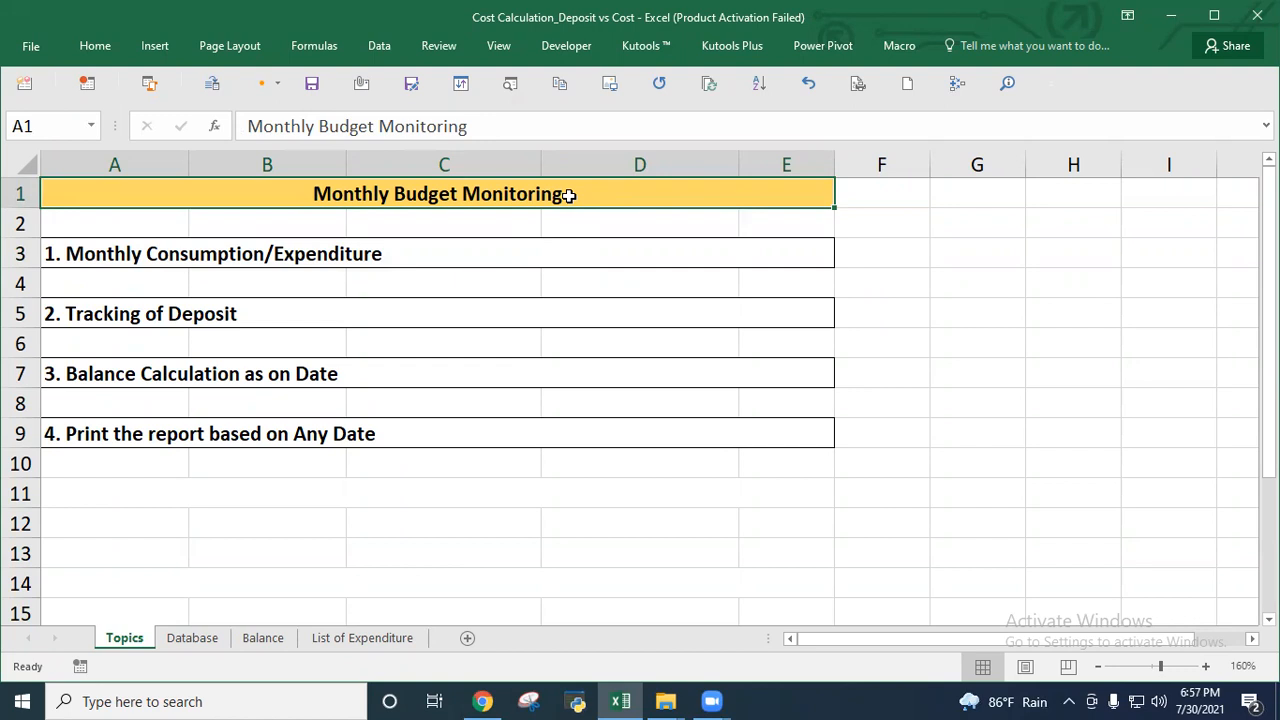
left_click_drag(572, 193, 640, 553)
left_click(538, 194)
left_click(338, 251)
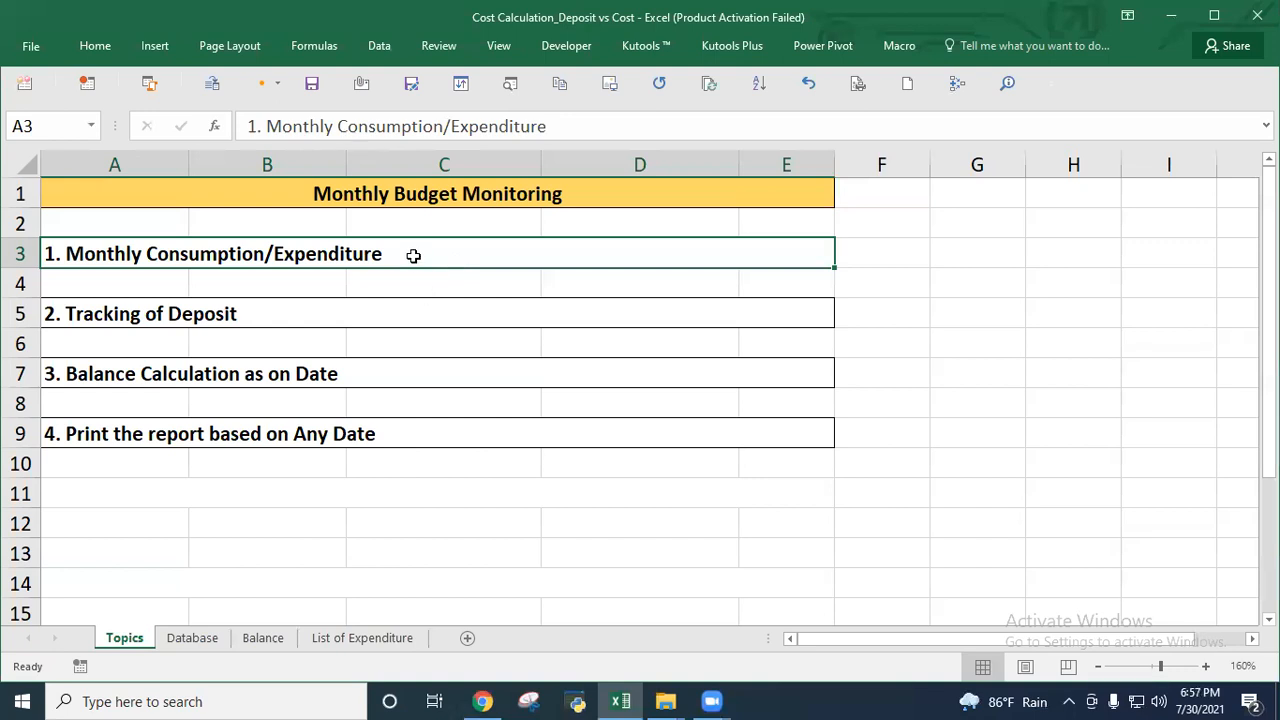
left_click(265, 319)
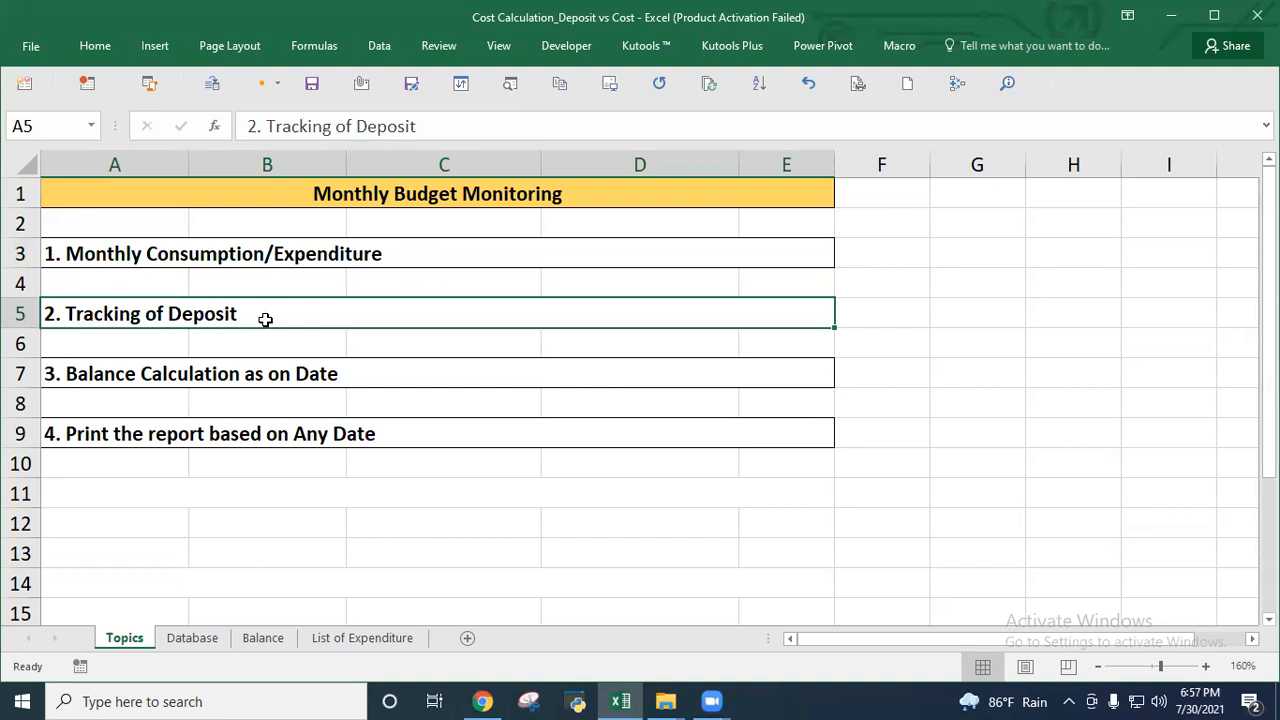
left_click_drag(246, 252, 251, 314)
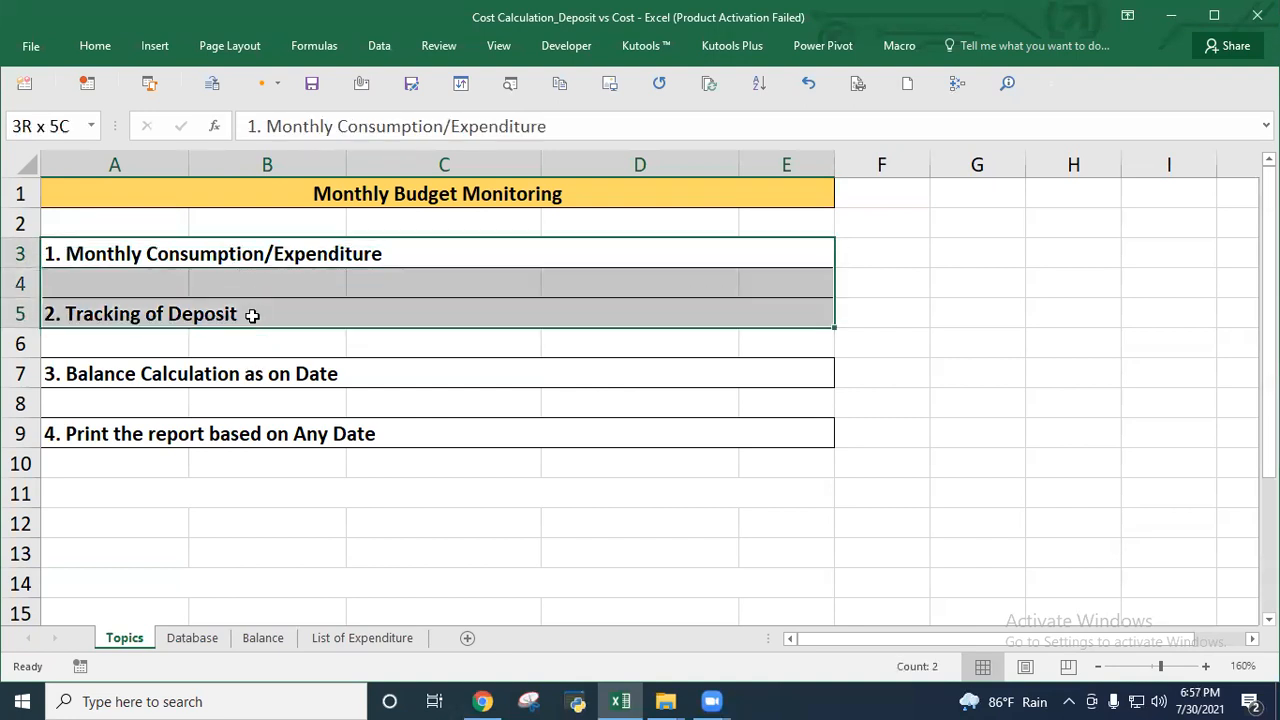
left_click(251, 379)
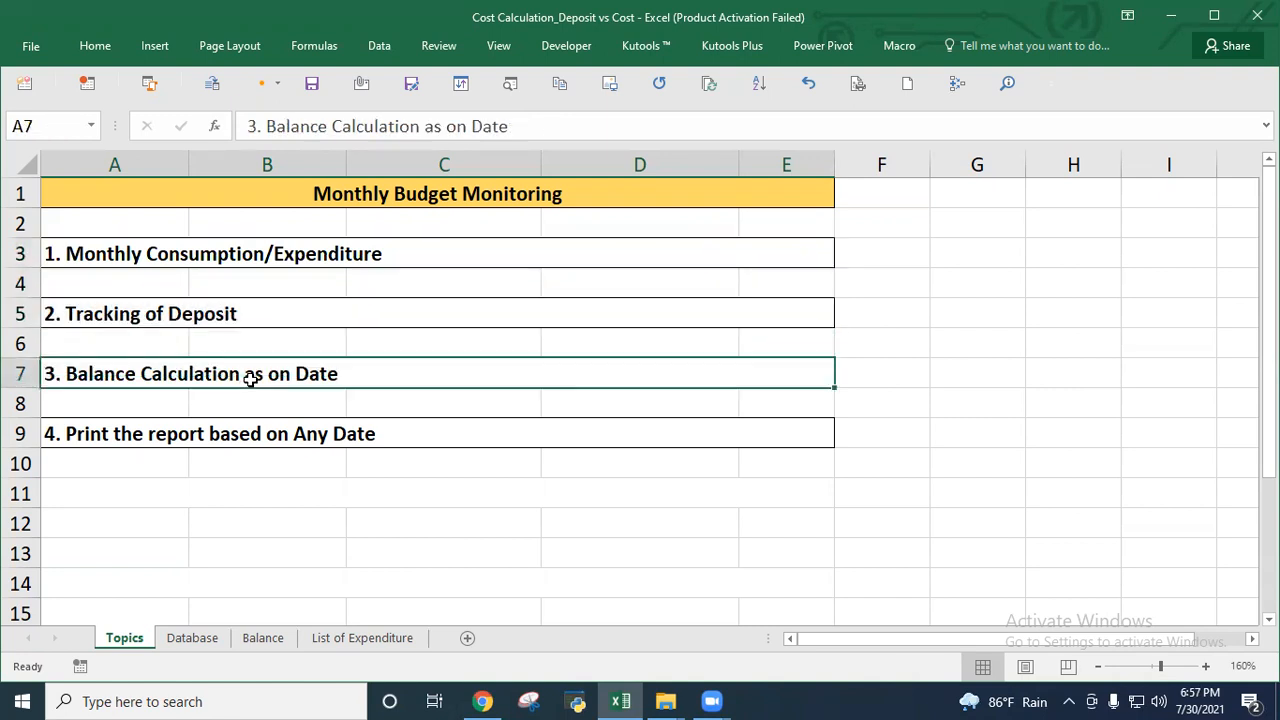
left_click(297, 439)
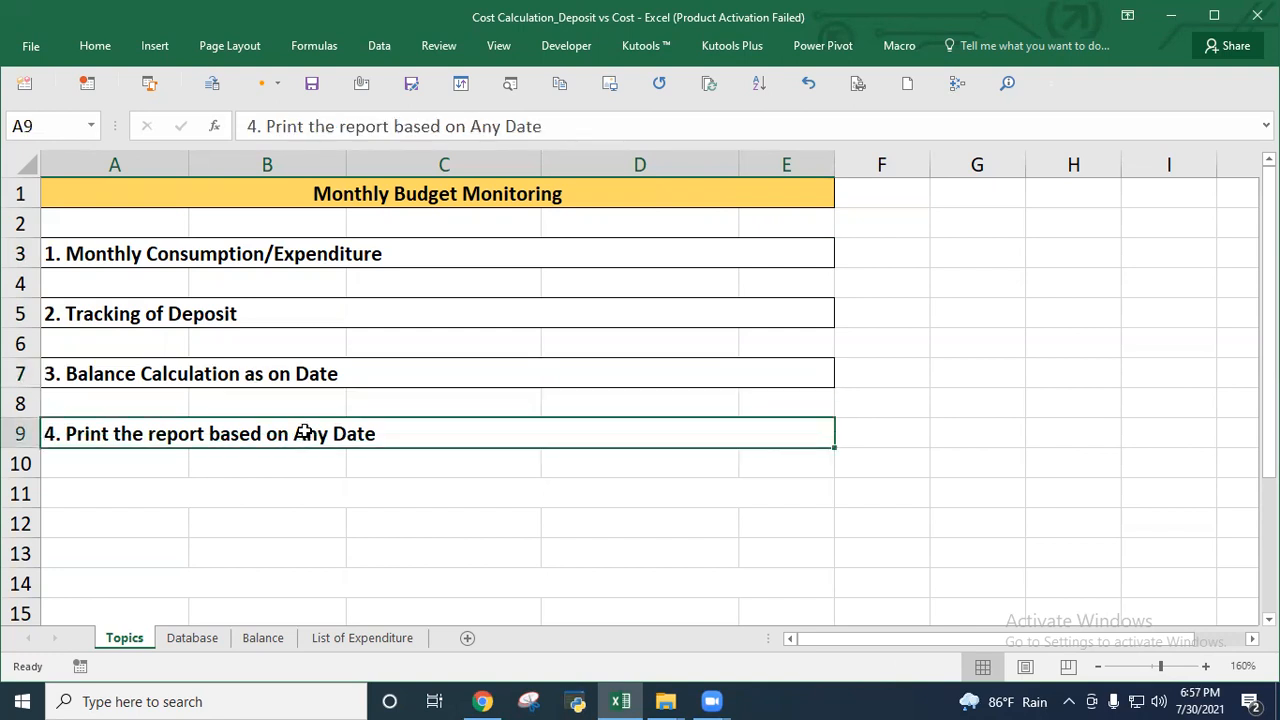
left_click(358, 193)
left_click_drag(358, 193, 373, 430)
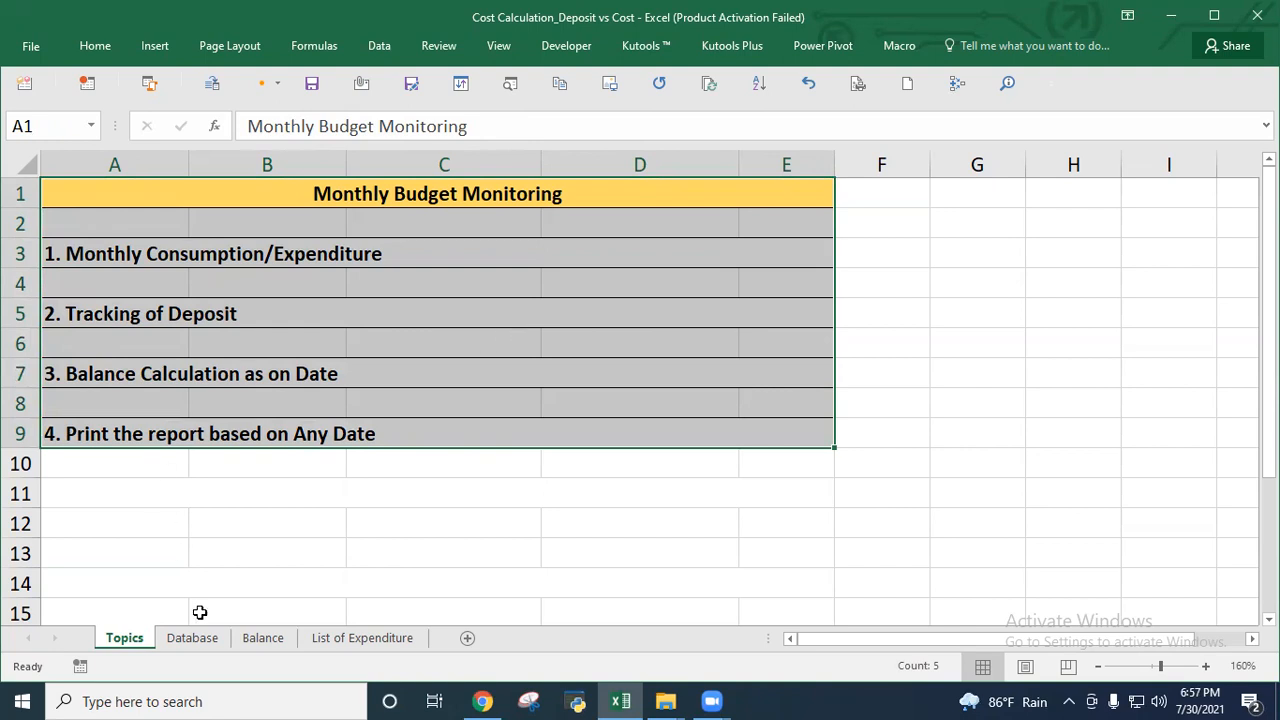
left_click_drag(255, 188, 258, 435)
Examine the List of cost, Deposit and Daily Report tables on the Database sheet, and view the Balance sheet.
left_click(190, 638)
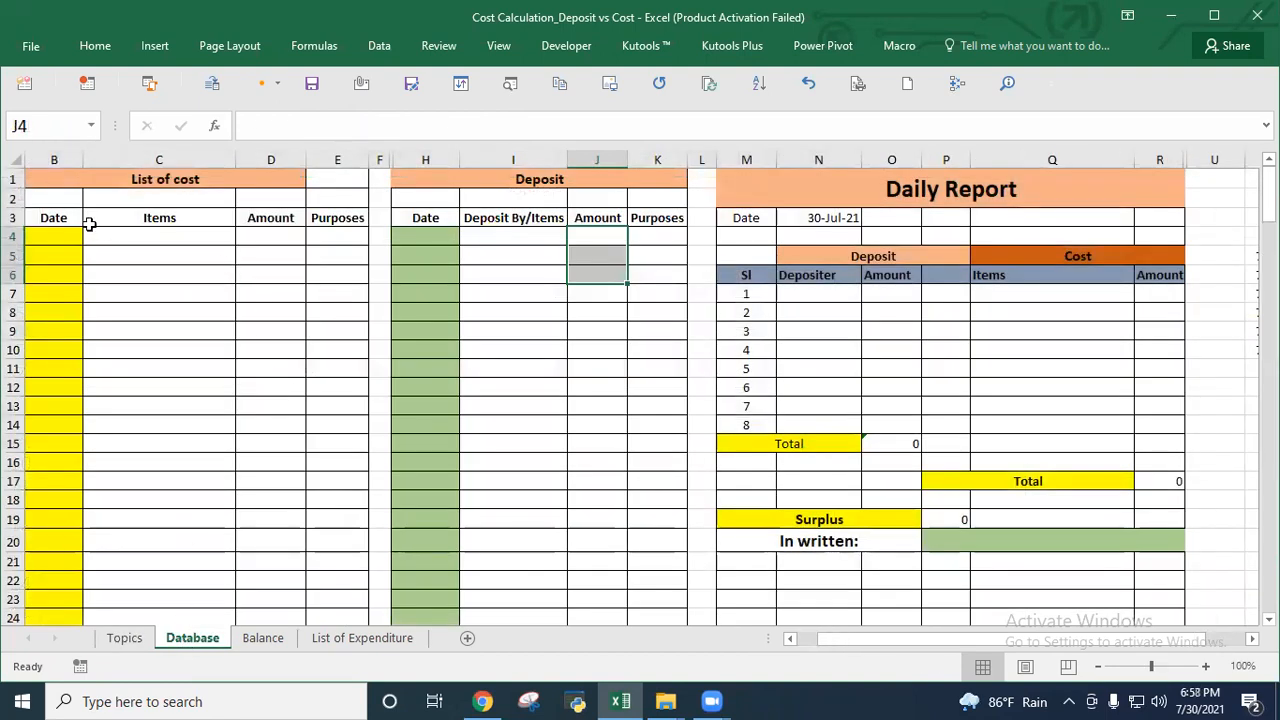
left_click_drag(57, 218, 259, 386)
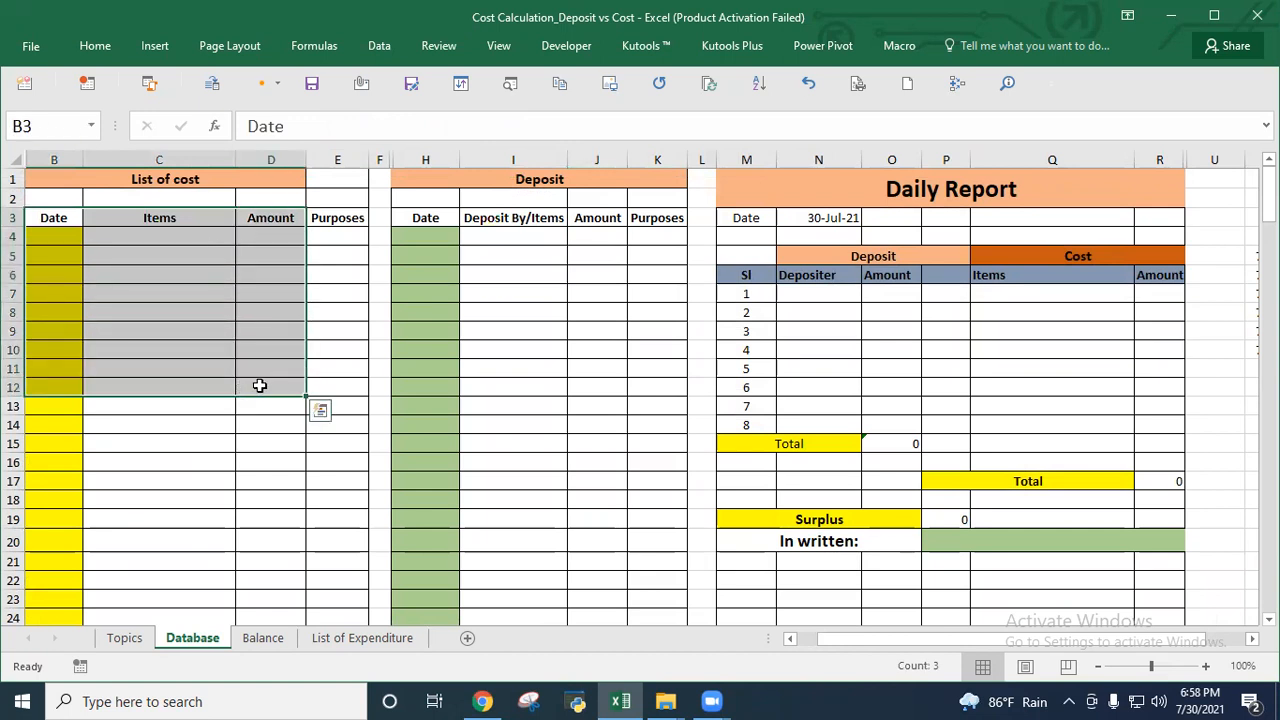
left_click_drag(60, 218, 267, 464)
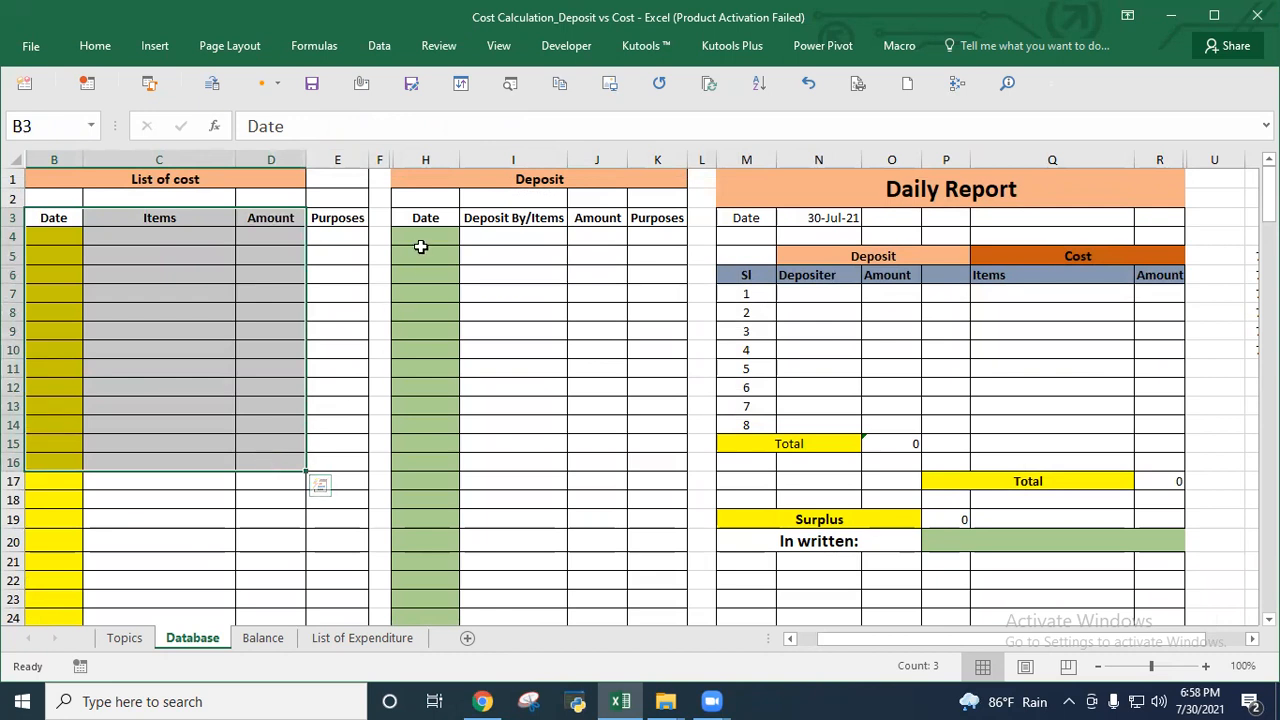
left_click_drag(449, 174, 528, 423)
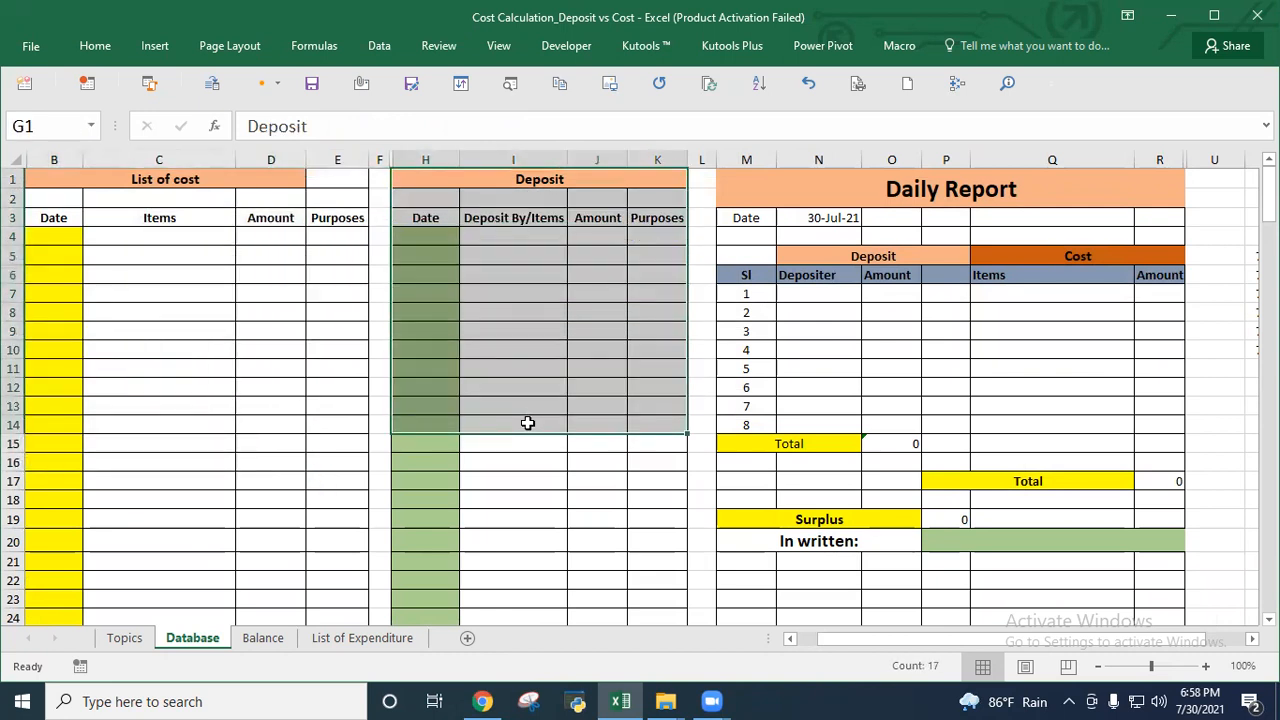
left_click(901, 182)
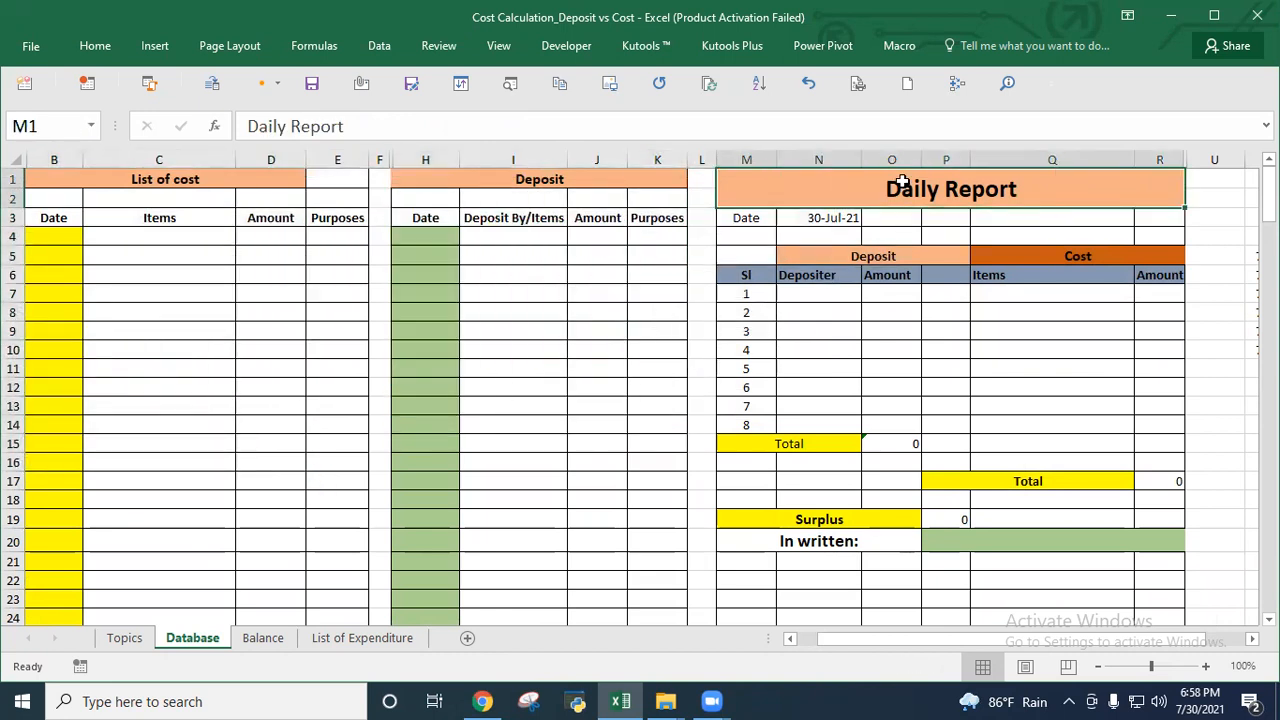
left_click(262, 640)
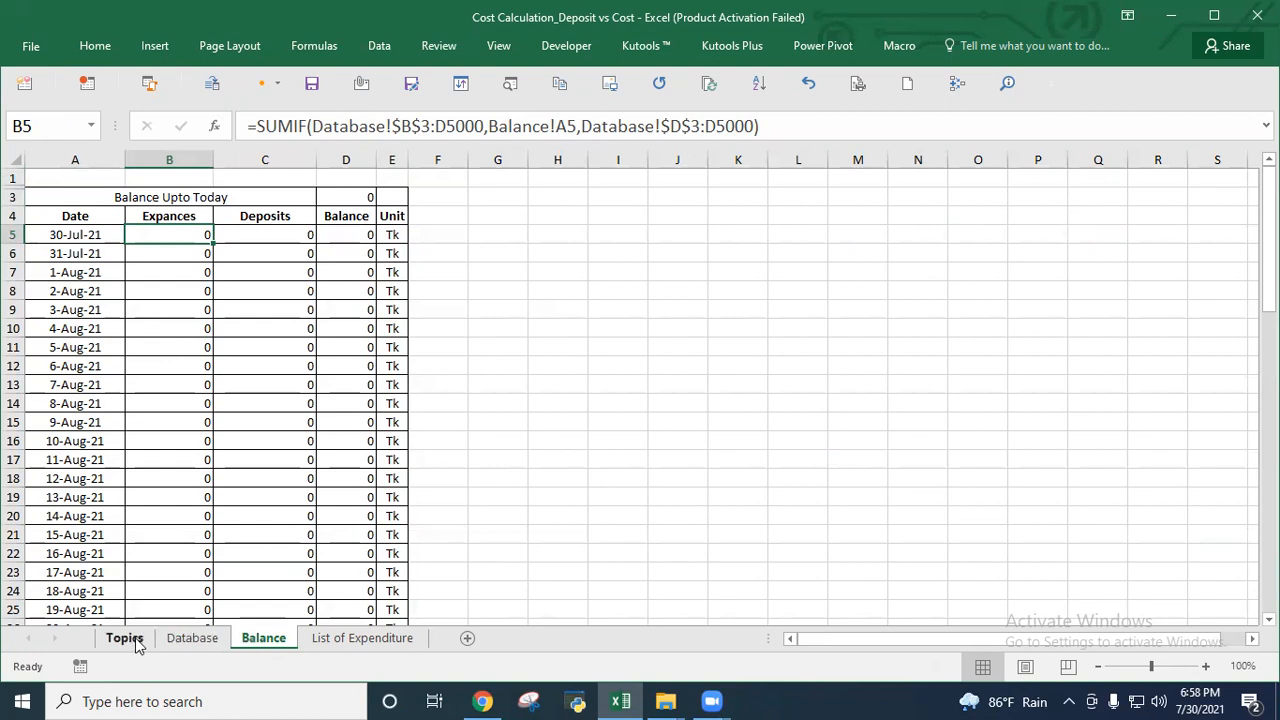
left_click(174, 643)
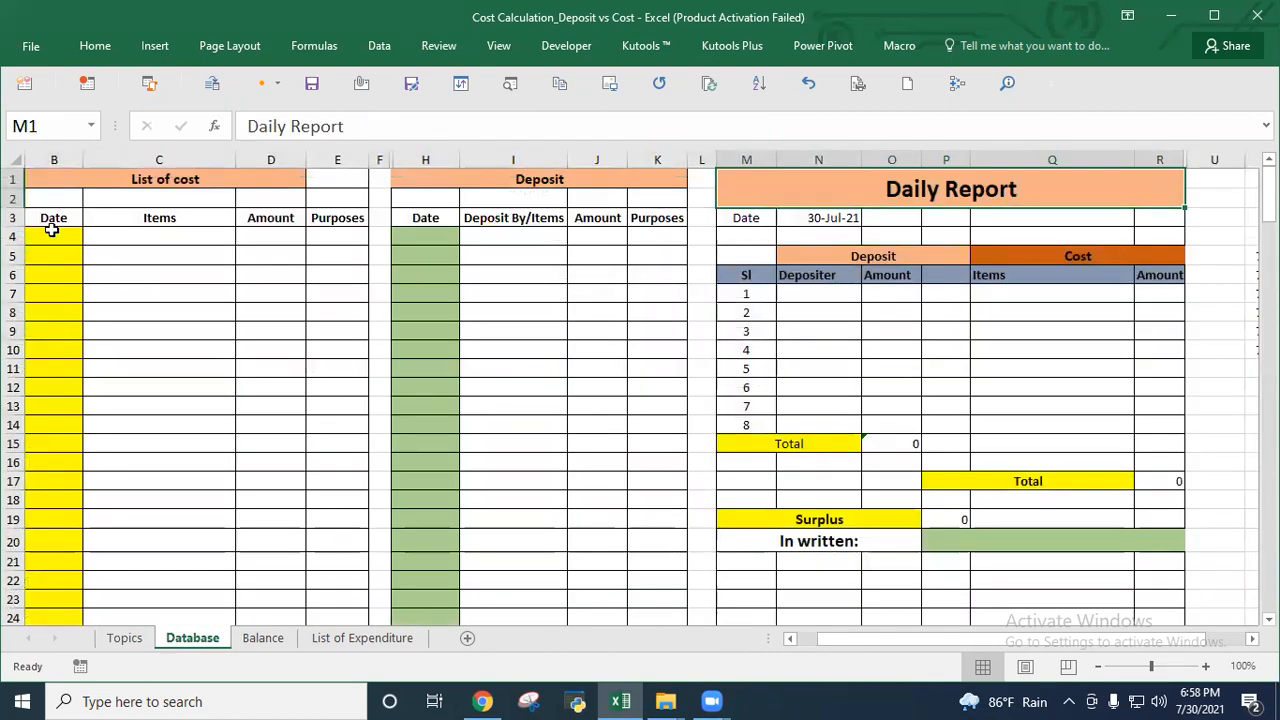
Examine the expenditure items in column A of the List of Expenditure sheet and the empty rows below them.
left_click(341, 641)
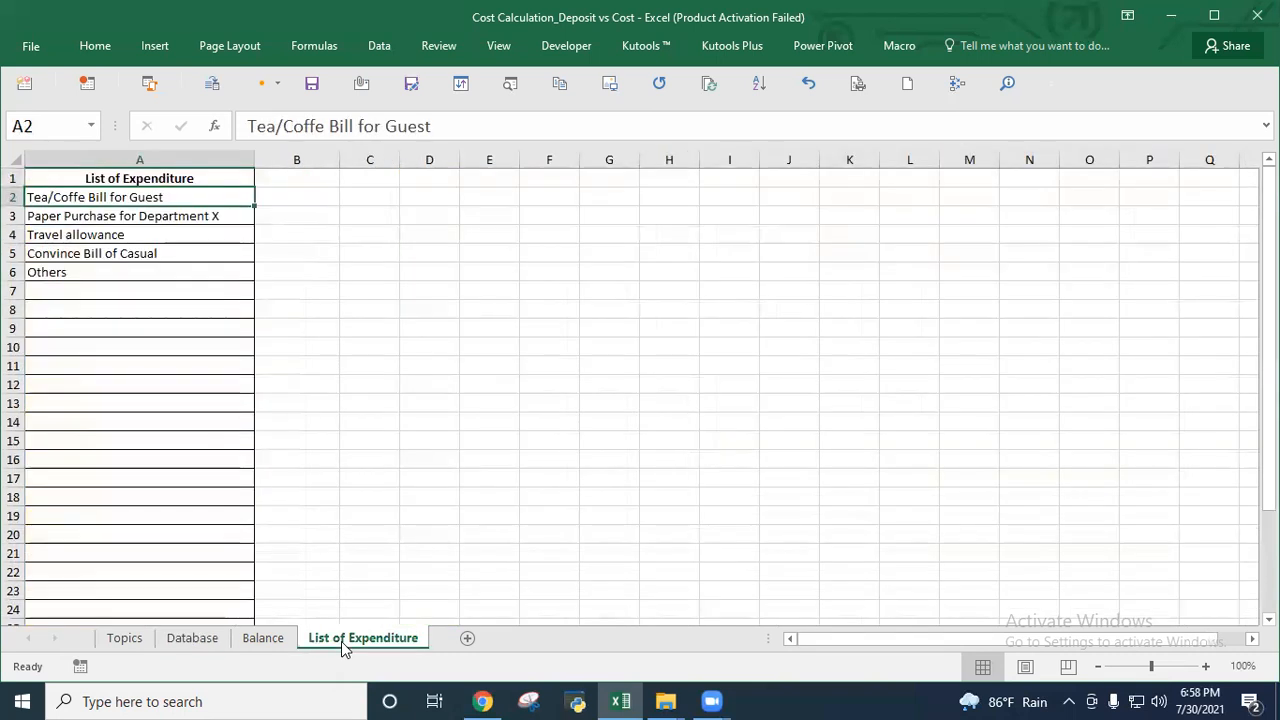
left_click_drag(206, 203, 196, 415)
left_click_drag(129, 200, 140, 295)
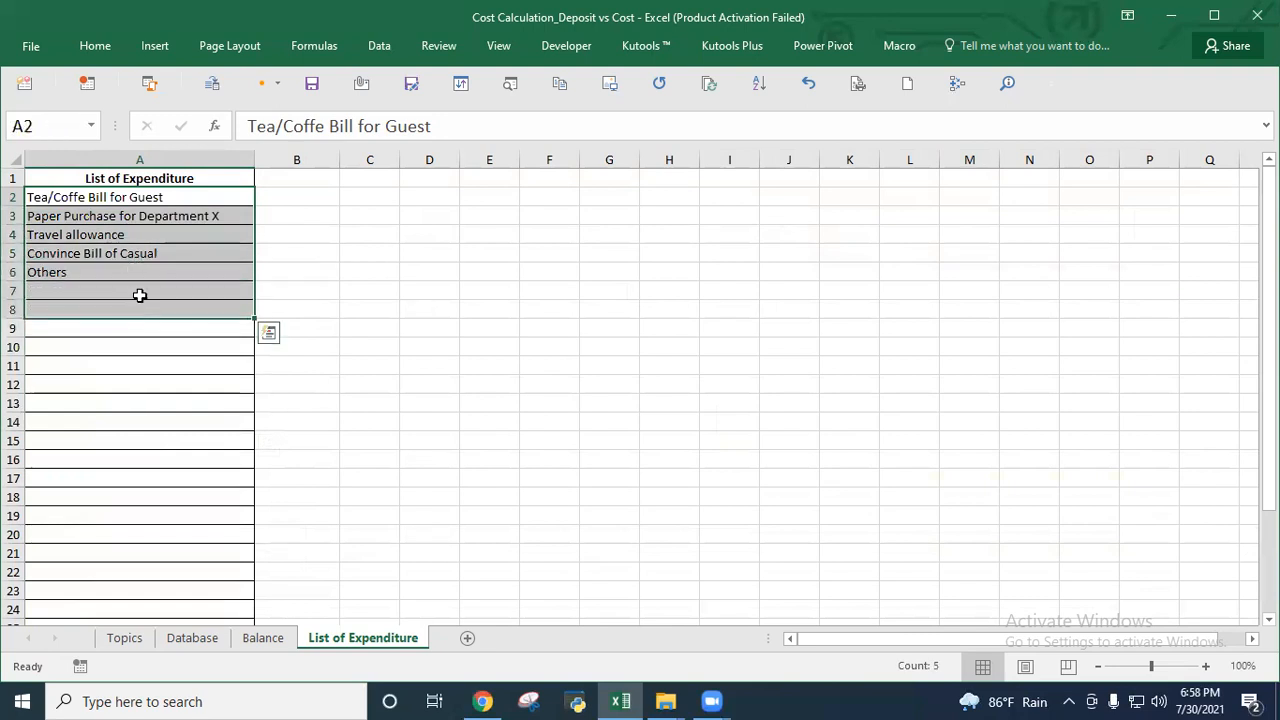
left_click(140, 288)
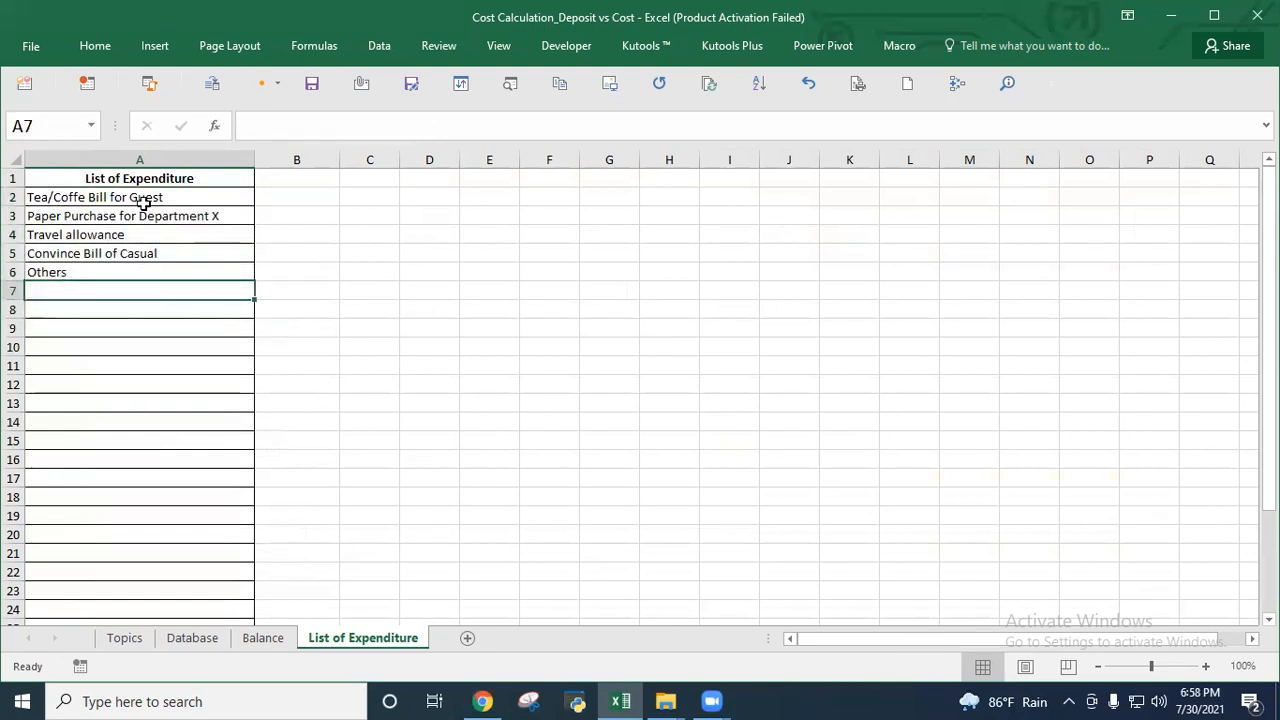
left_click_drag(143, 199, 160, 289)
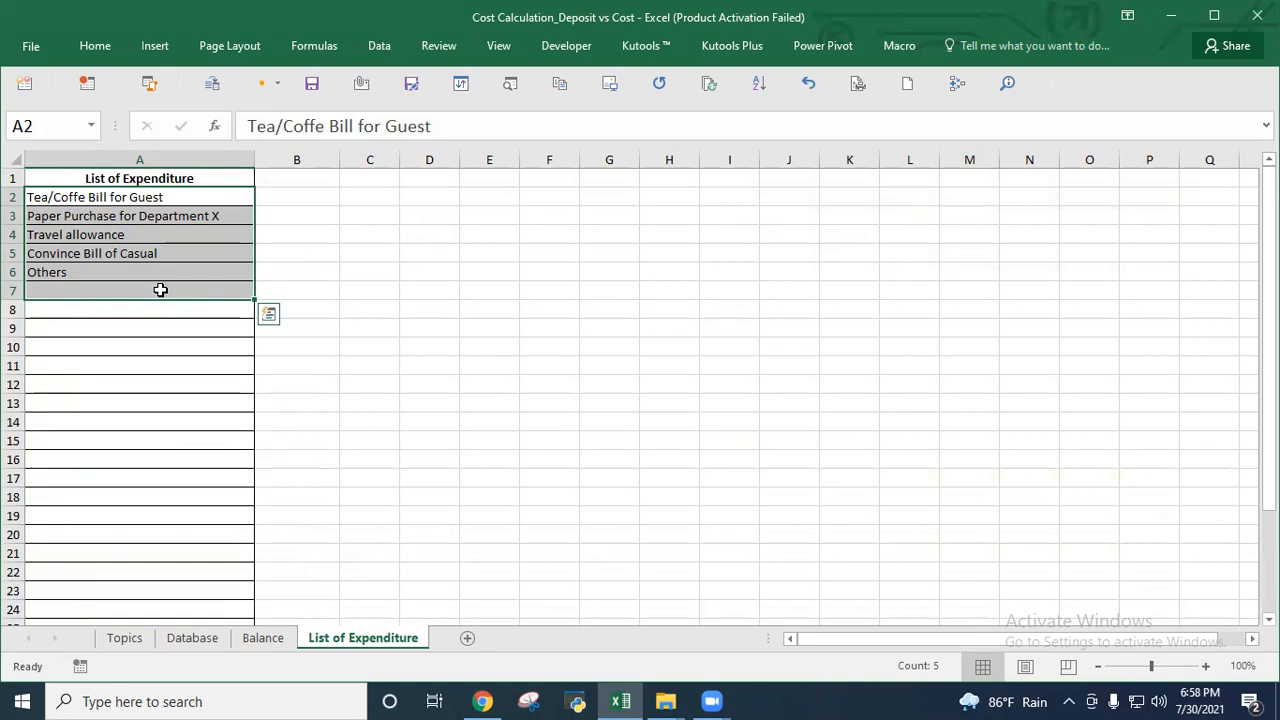
left_click_drag(155, 197, 160, 278)
left_click(158, 295)
left_click_drag(149, 194, 167, 280)
left_click(144, 197)
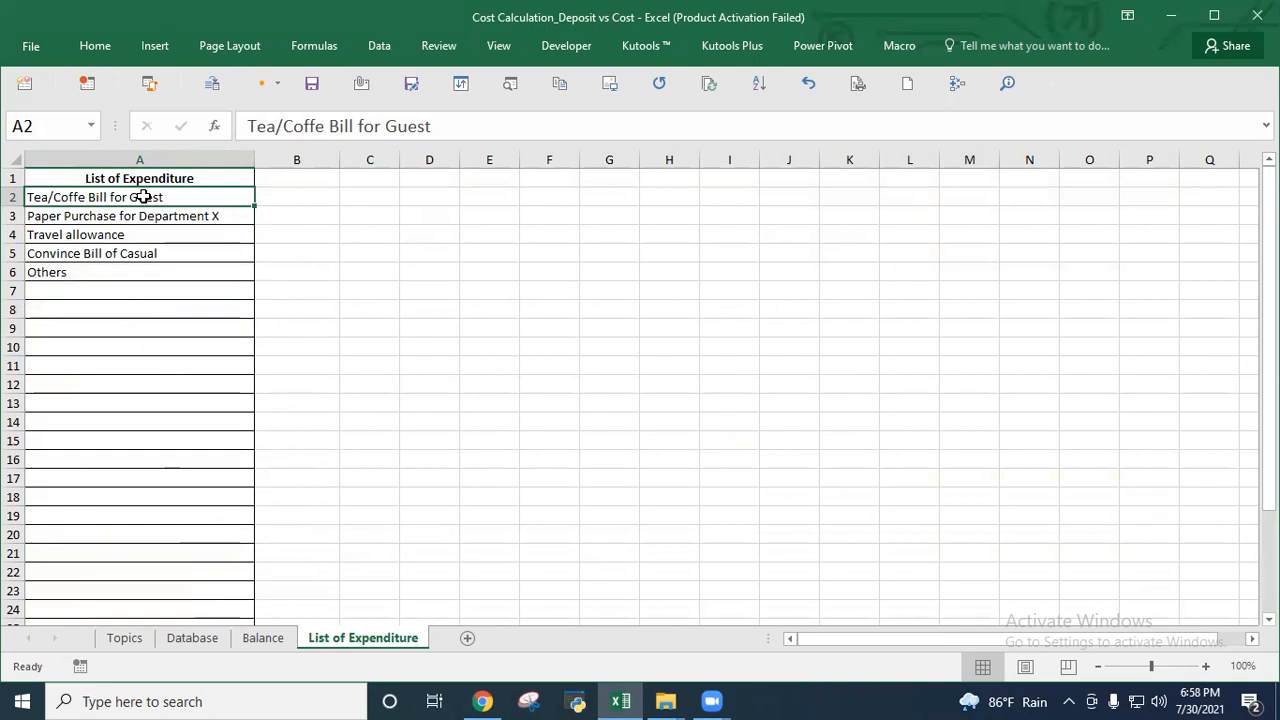
left_click(94, 291)
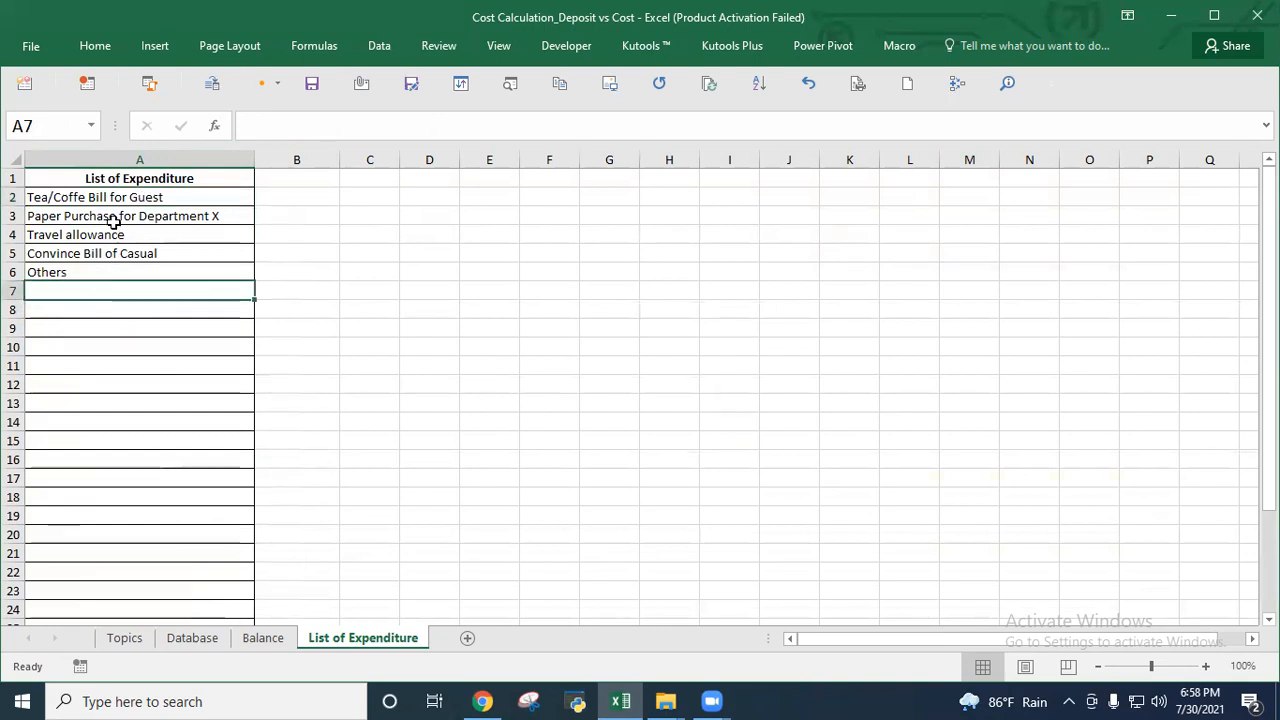
left_click_drag(114, 196, 116, 264)
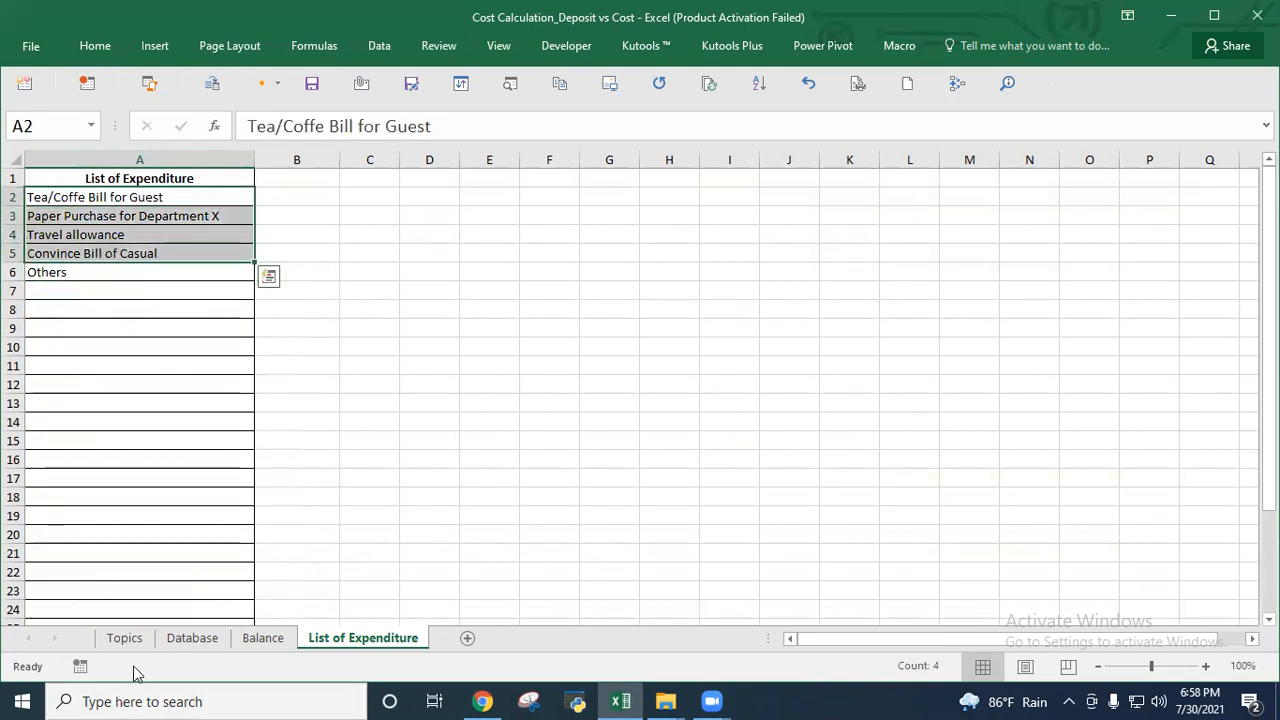
Inspect the Items dropdown cells of the List of cost table on the Database sheet, starting at C4.
left_click(190, 640)
left_click(194, 236)
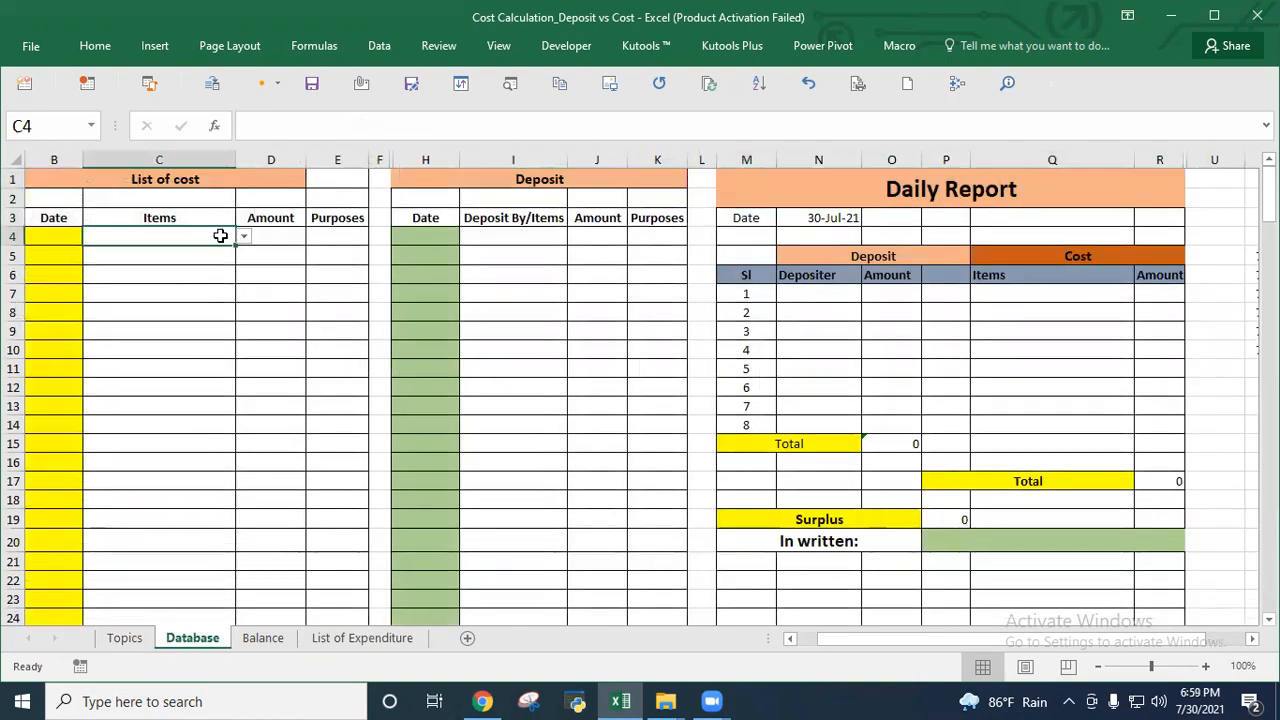
left_click(243, 236)
left_click(186, 236)
left_click(162, 294)
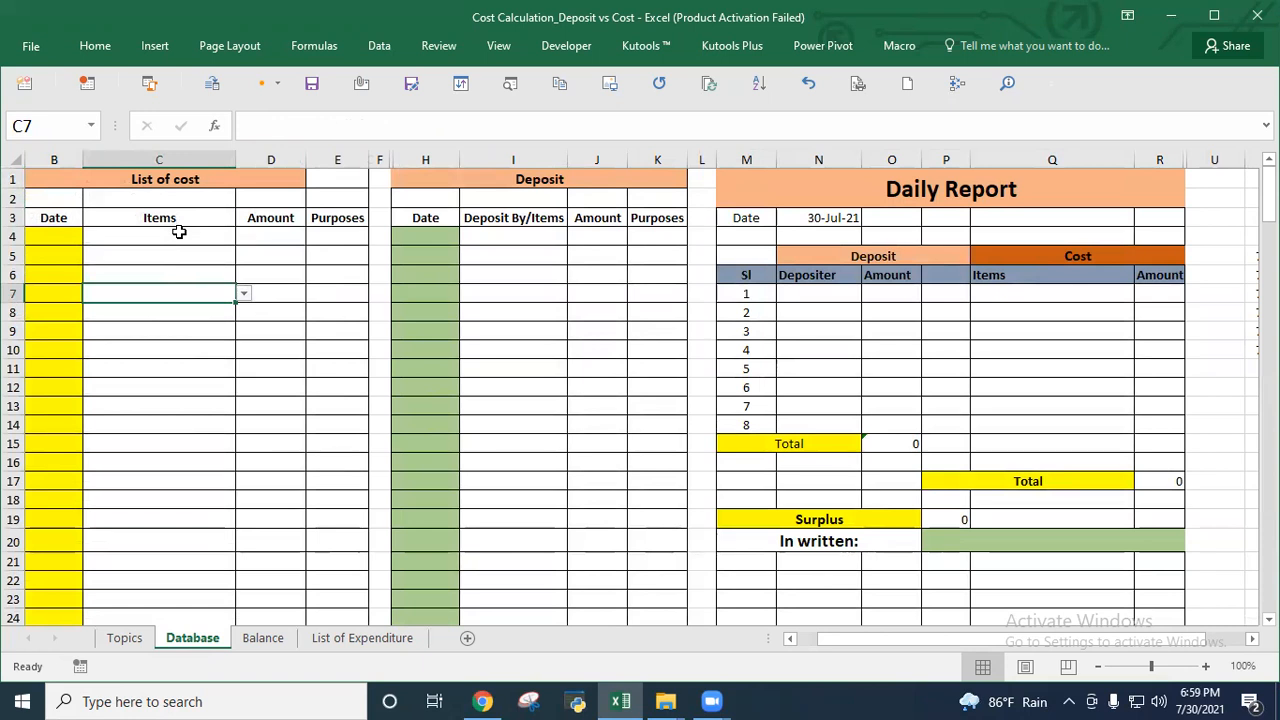
left_click_drag(179, 239, 166, 411)
left_click(197, 237)
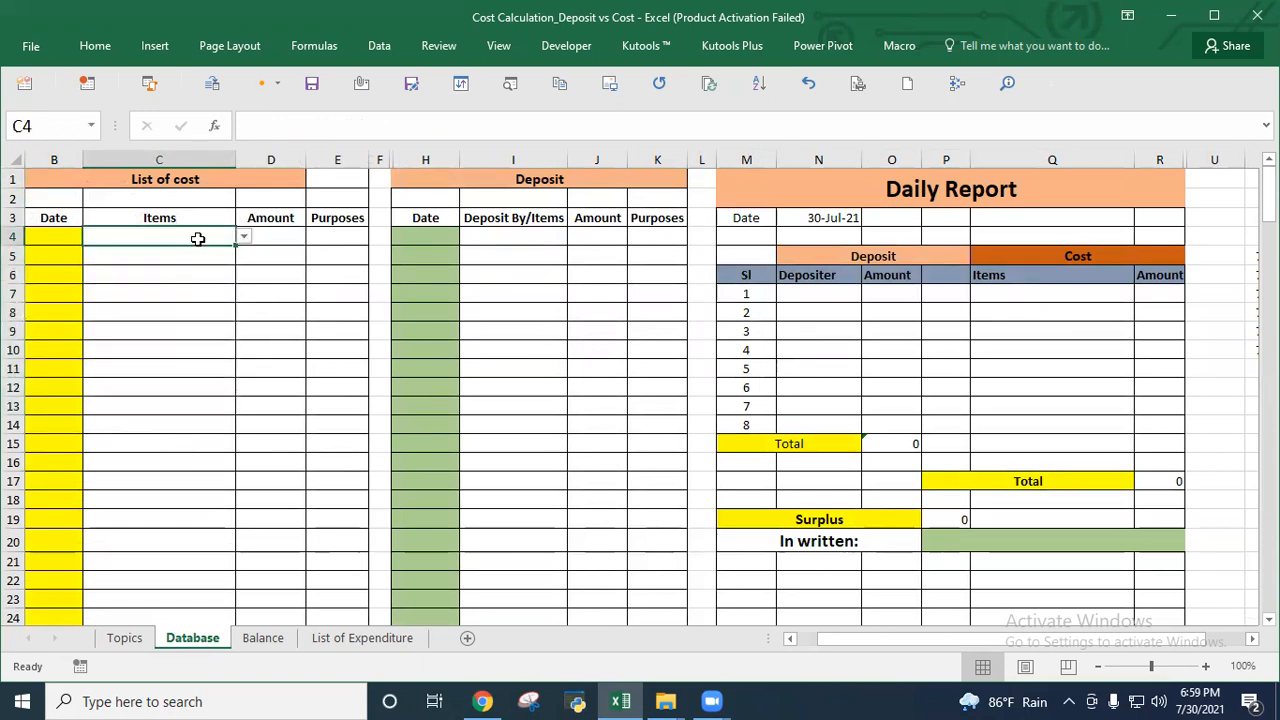
Review the data validation of Items cell C4, including its allowed type, source range and error alert settings.
left_click(379, 45)
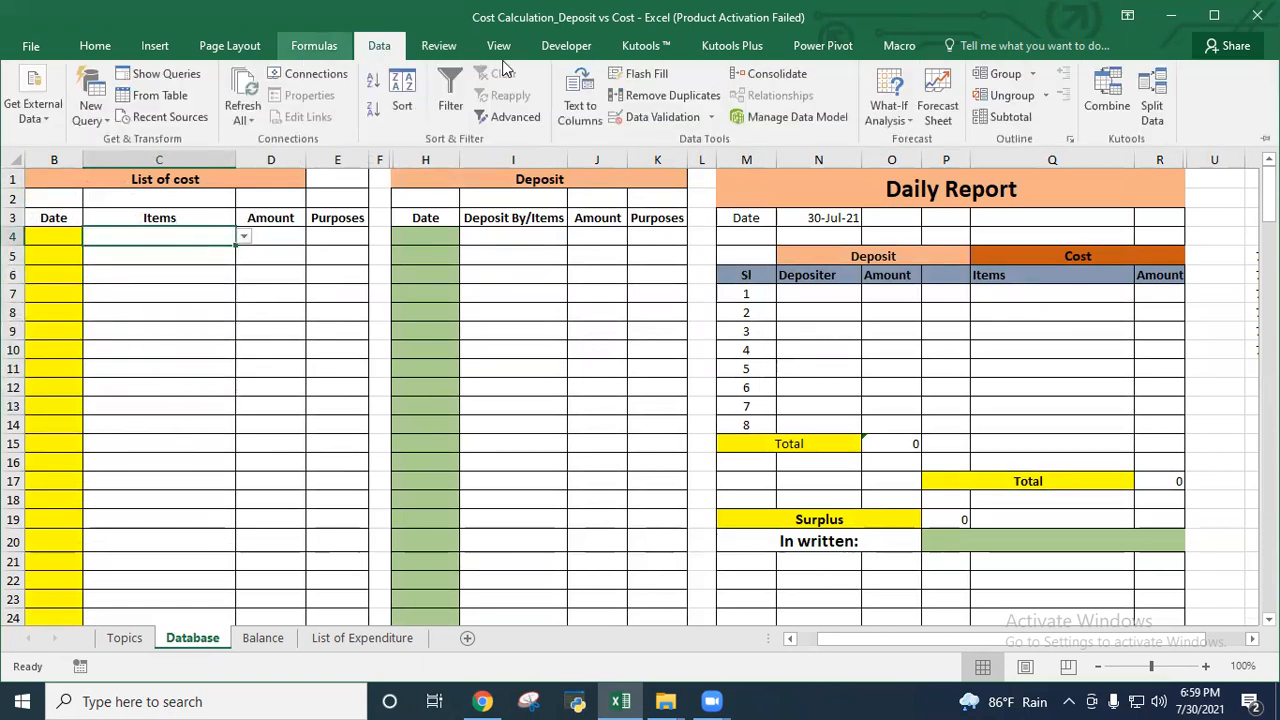
left_click(656, 120)
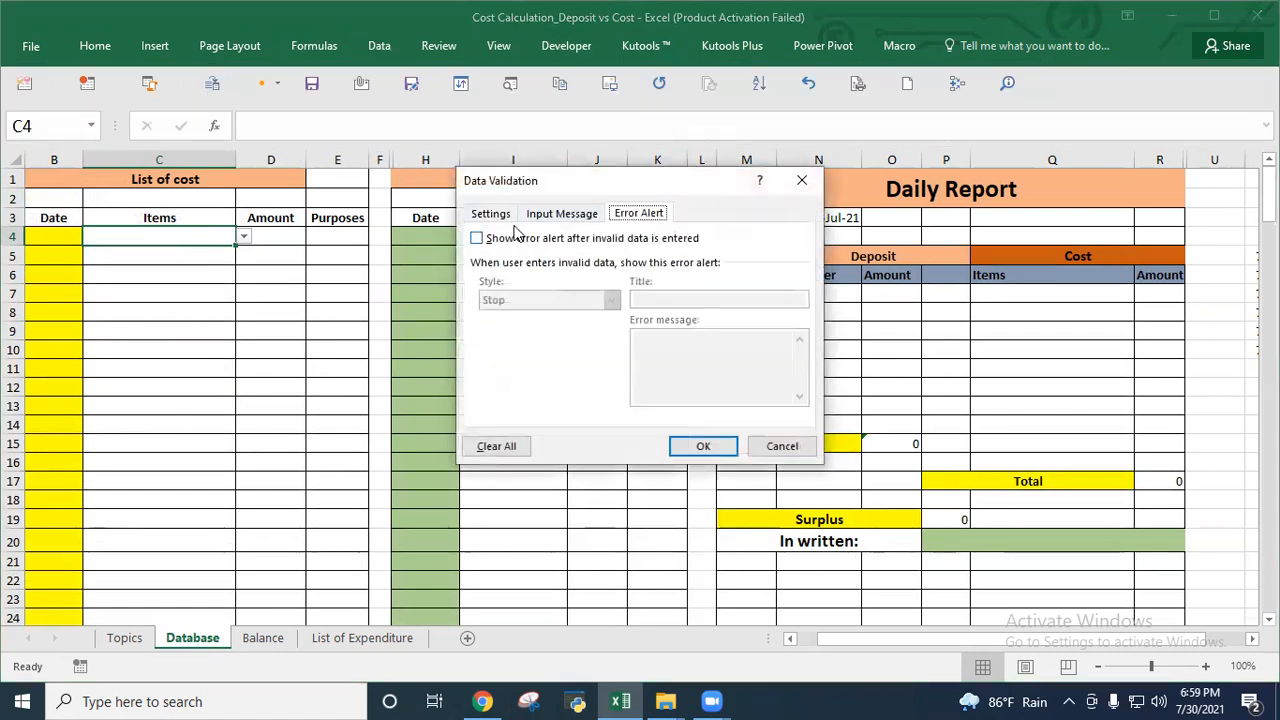
left_click(505, 218)
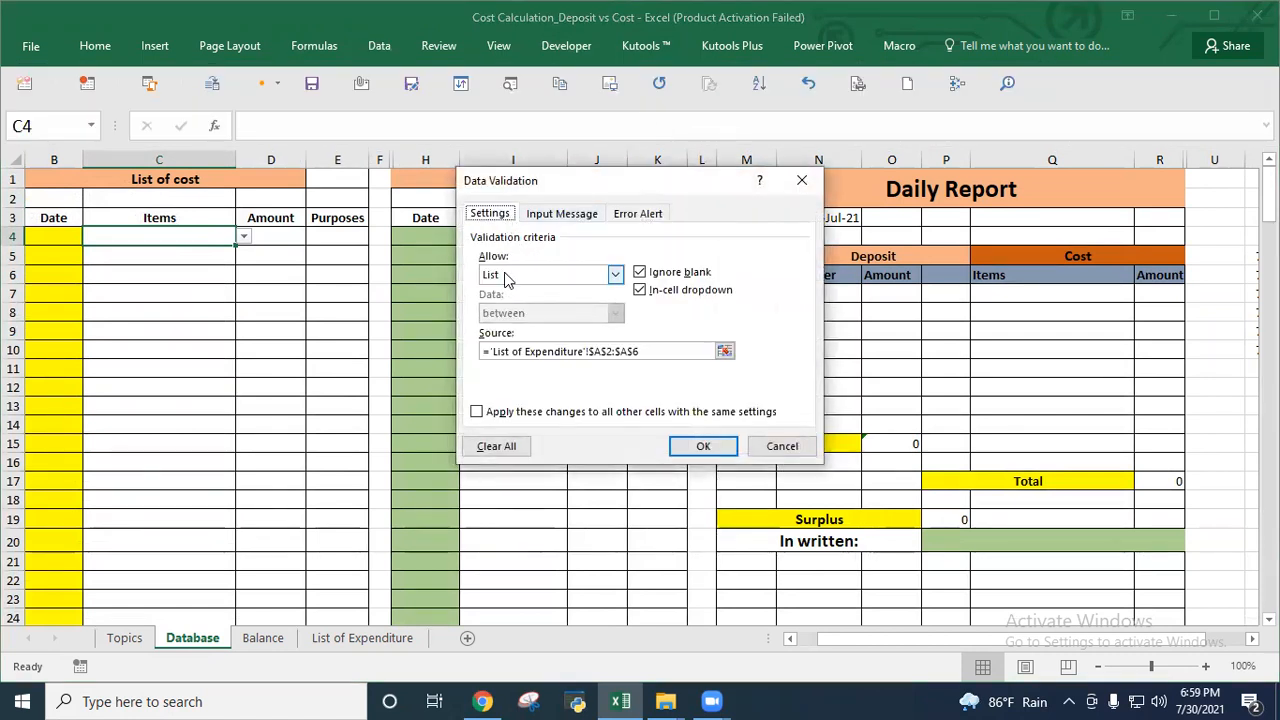
left_click(505, 278)
left_click(507, 333)
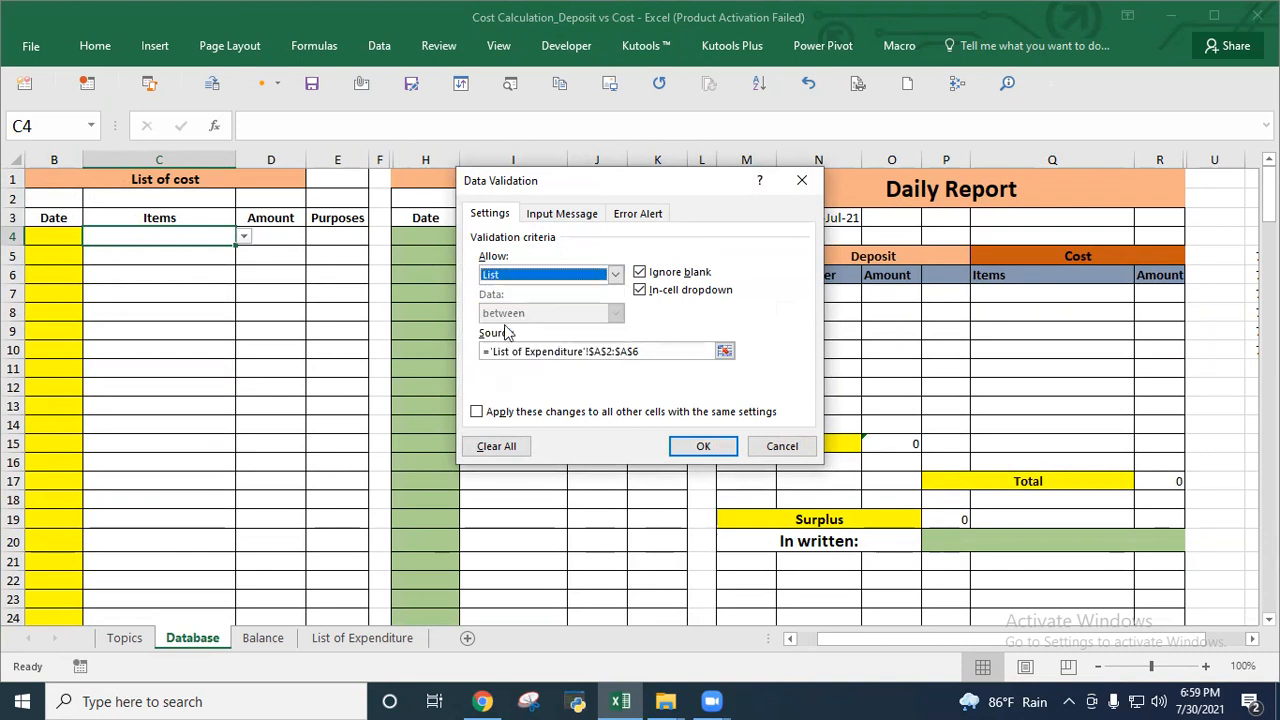
left_click(642, 352)
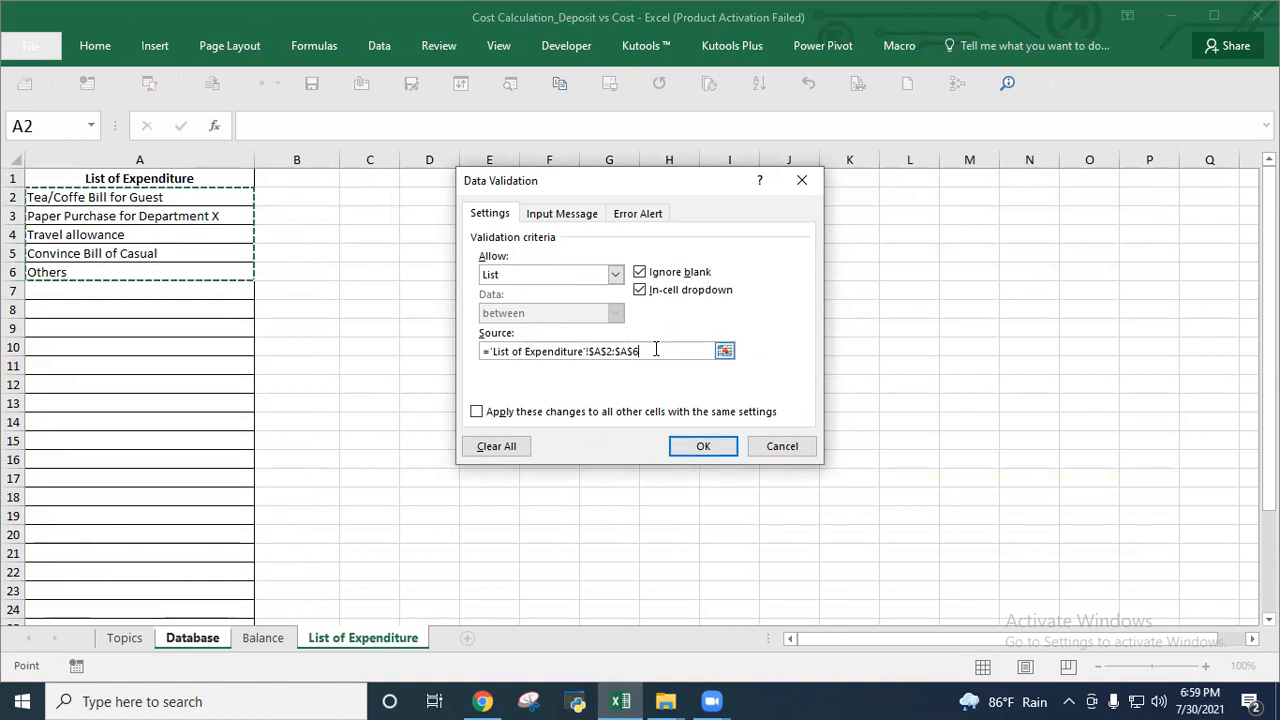
left_click(640, 218)
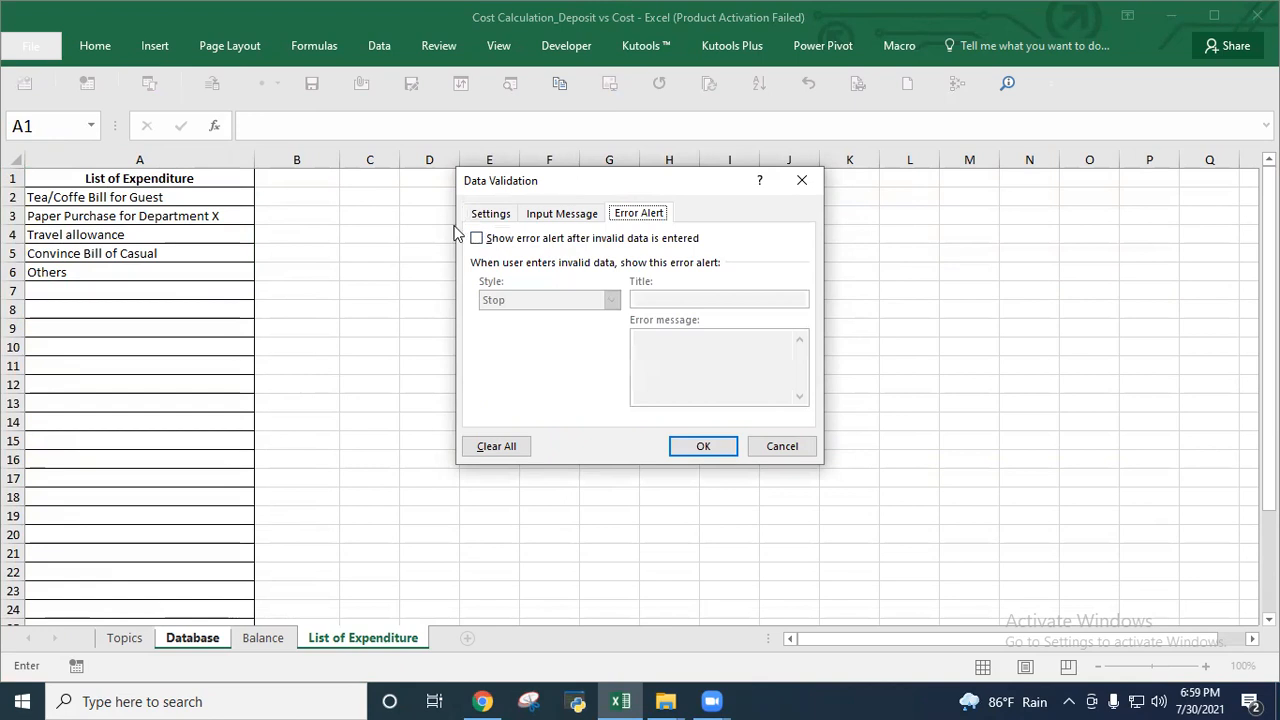
left_click(717, 451)
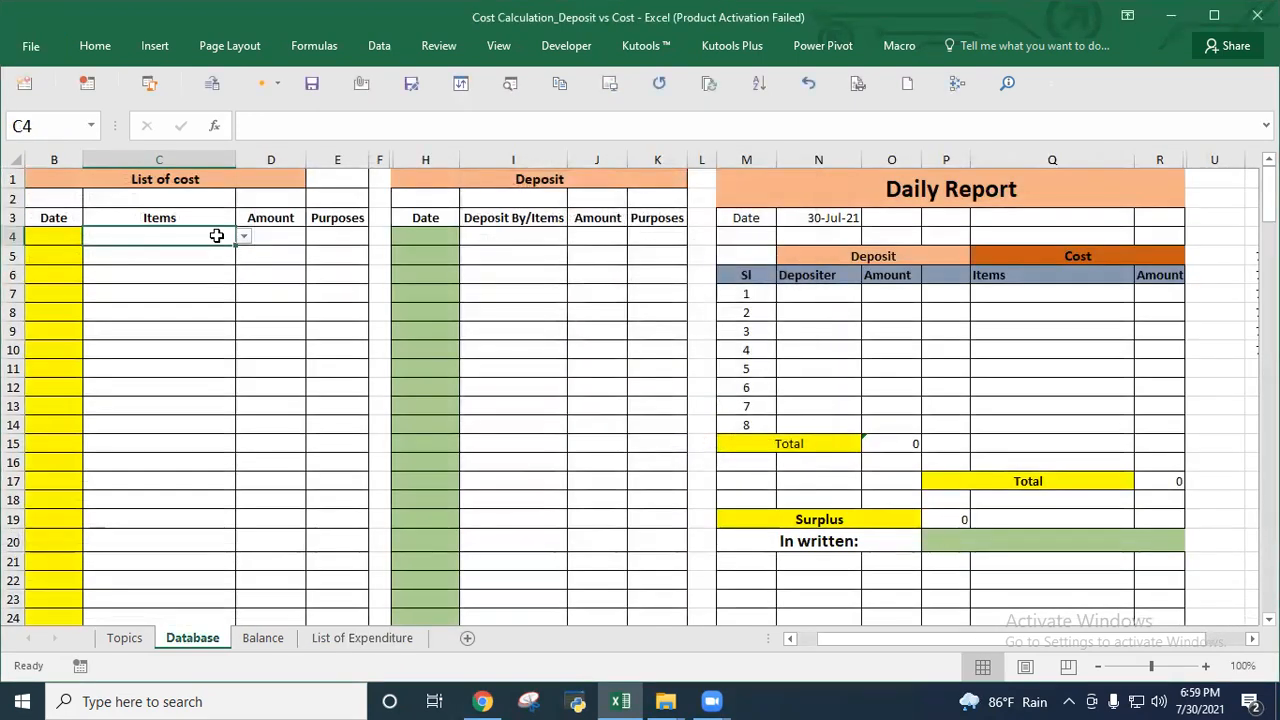
Choose 7/30/2021 as the date in B4, the first row of the List of cost table.
left_click(203, 275)
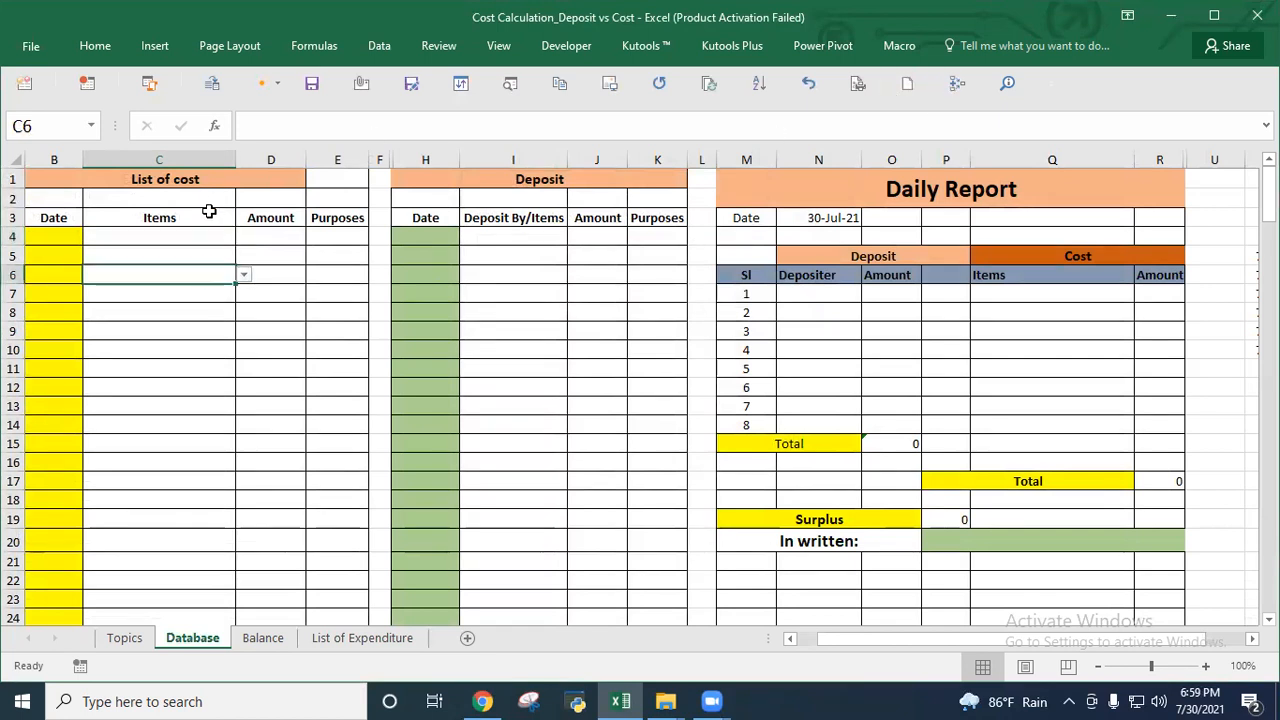
left_click(54, 240)
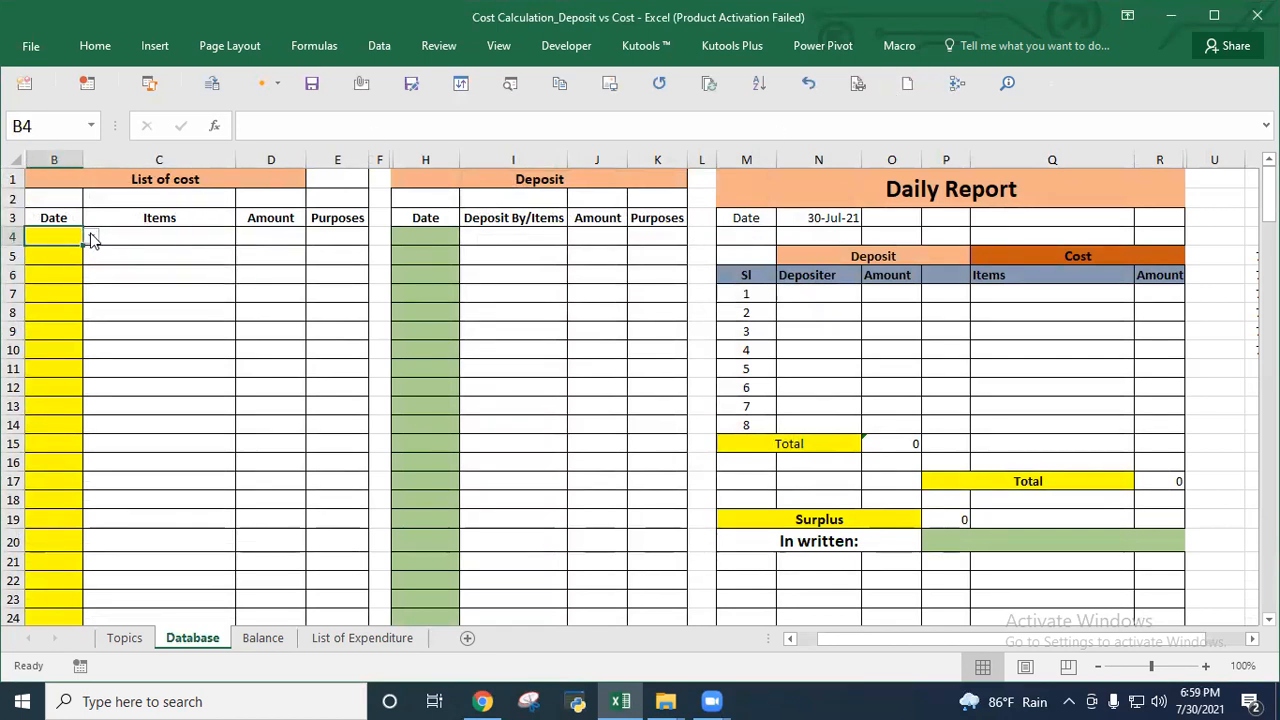
left_click(91, 240)
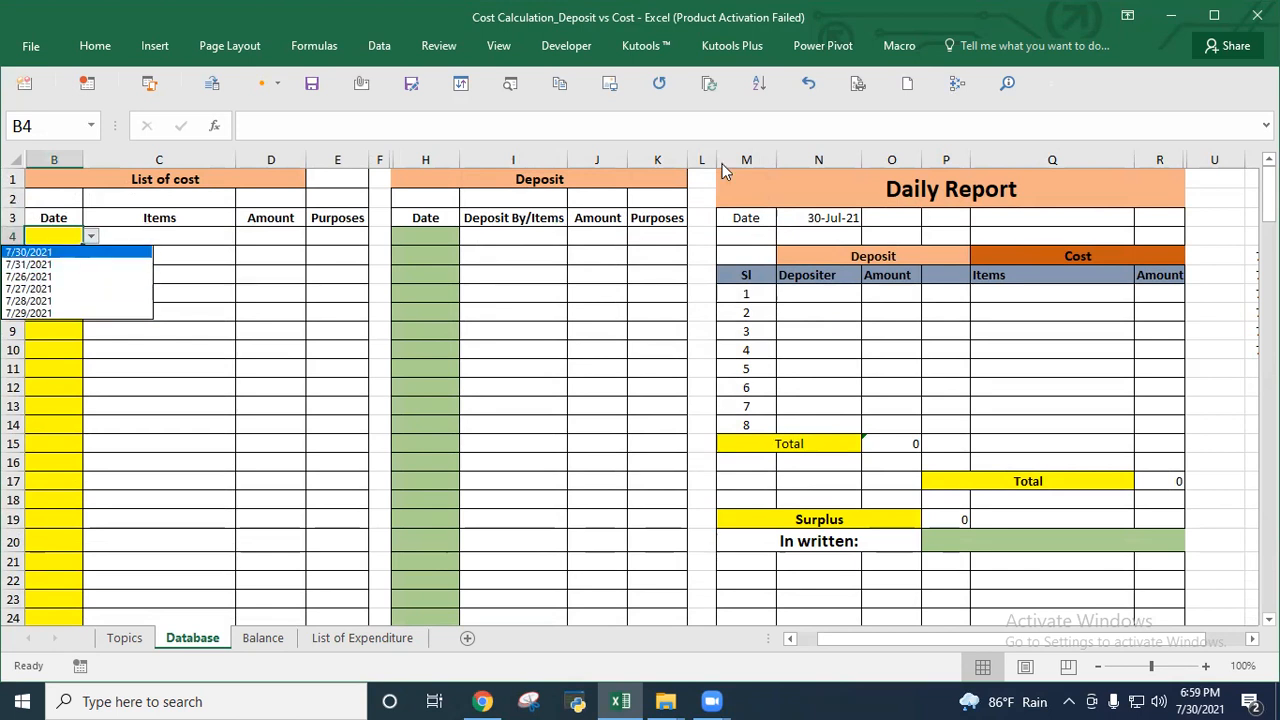
left_click(40, 252)
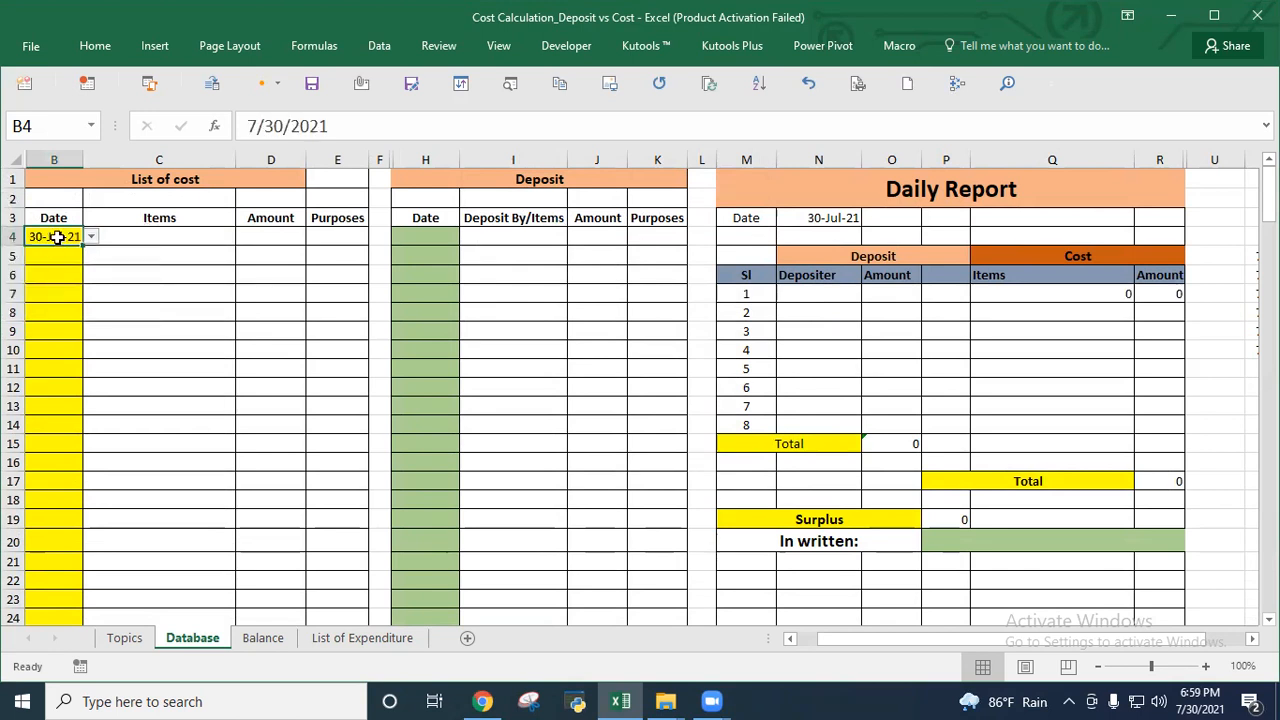
left_click(61, 261)
left_click(68, 237)
Select Tea/Coffe Bill for Guest as the item in C4 and enter 125 as its amount in D4.
left_click(186, 237)
left_click(242, 238)
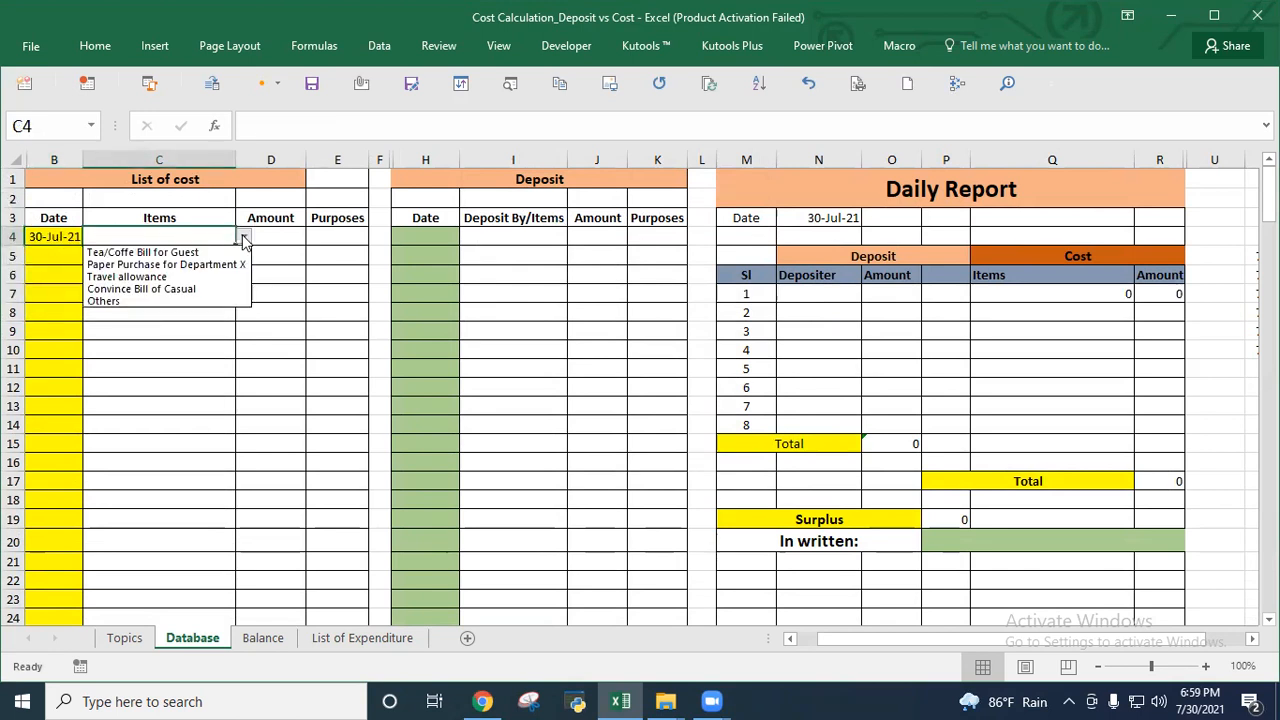
left_click(181, 252)
left_click(274, 236)
type("125")
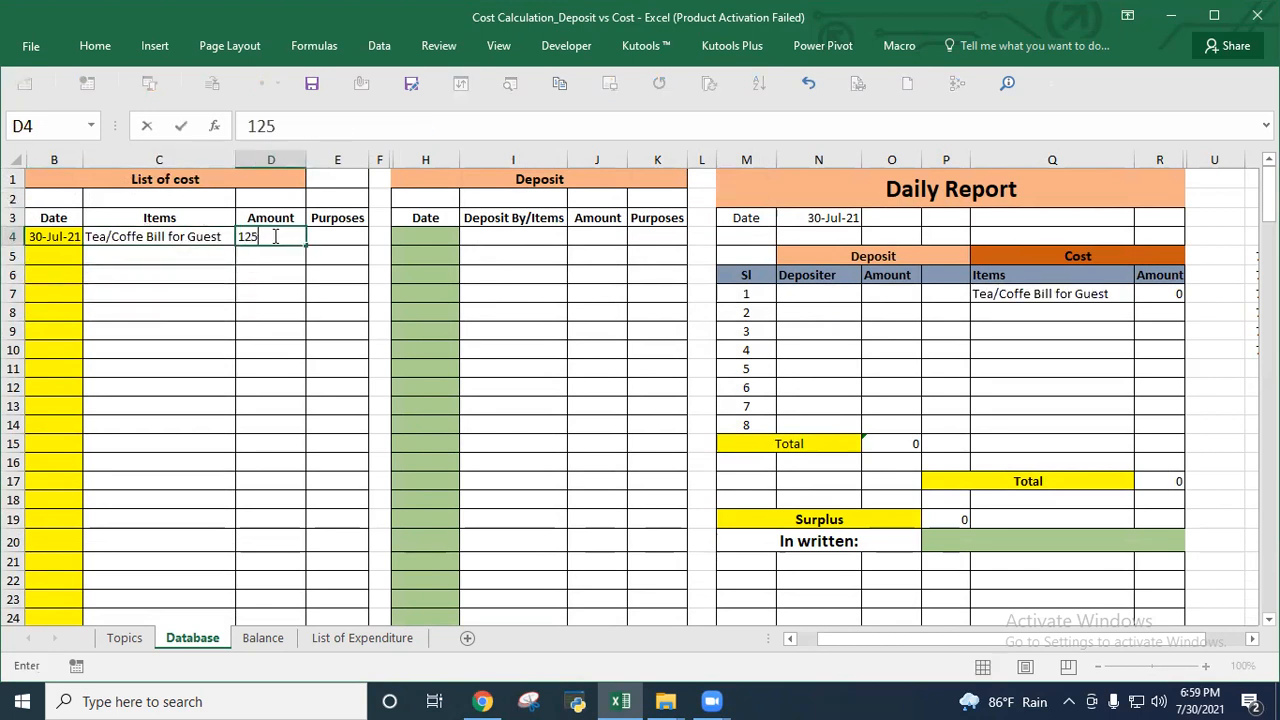
key("Return")
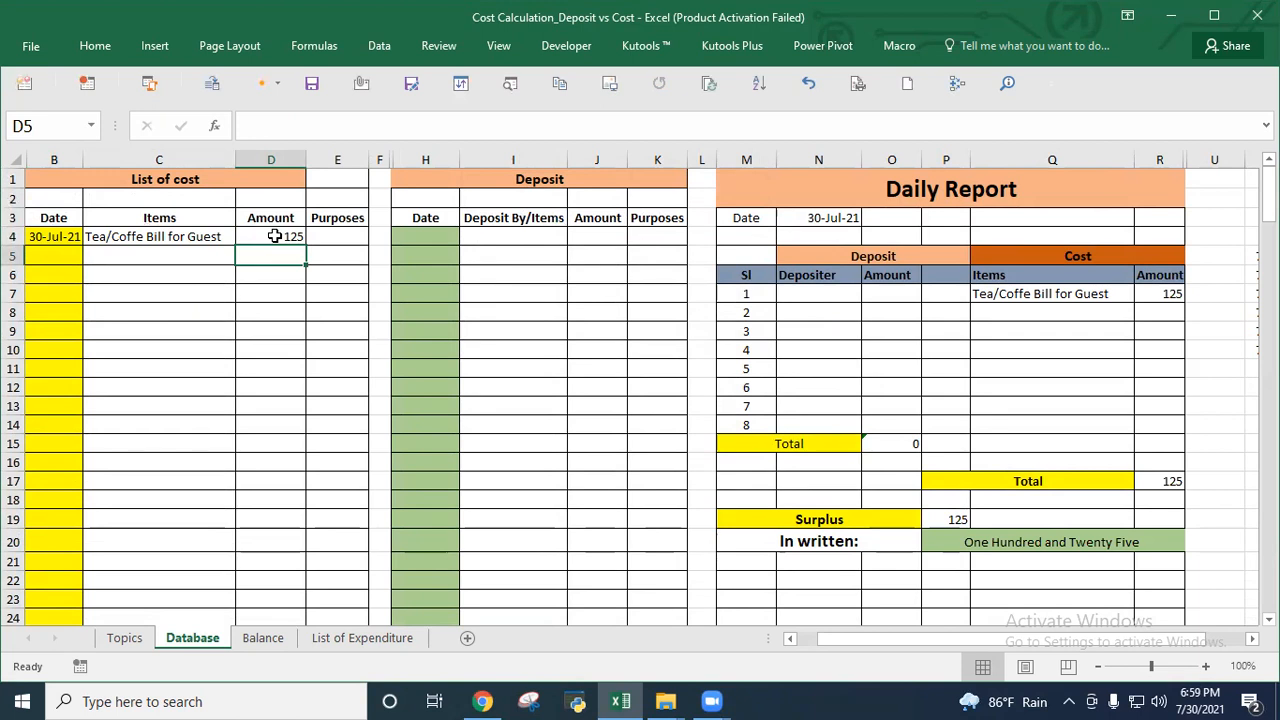
Review the first cost entry in row 4 and clear the Daily Report date in N3.
left_click(57, 240)
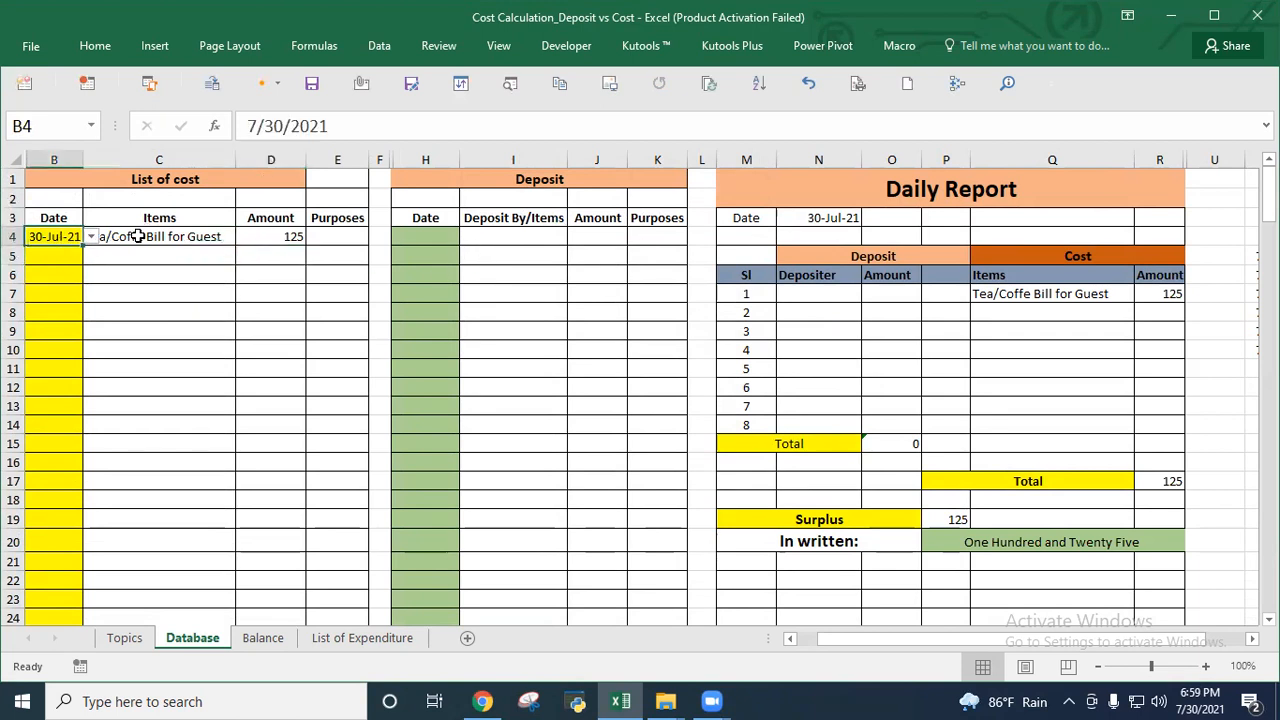
left_click(200, 237)
left_click(284, 237)
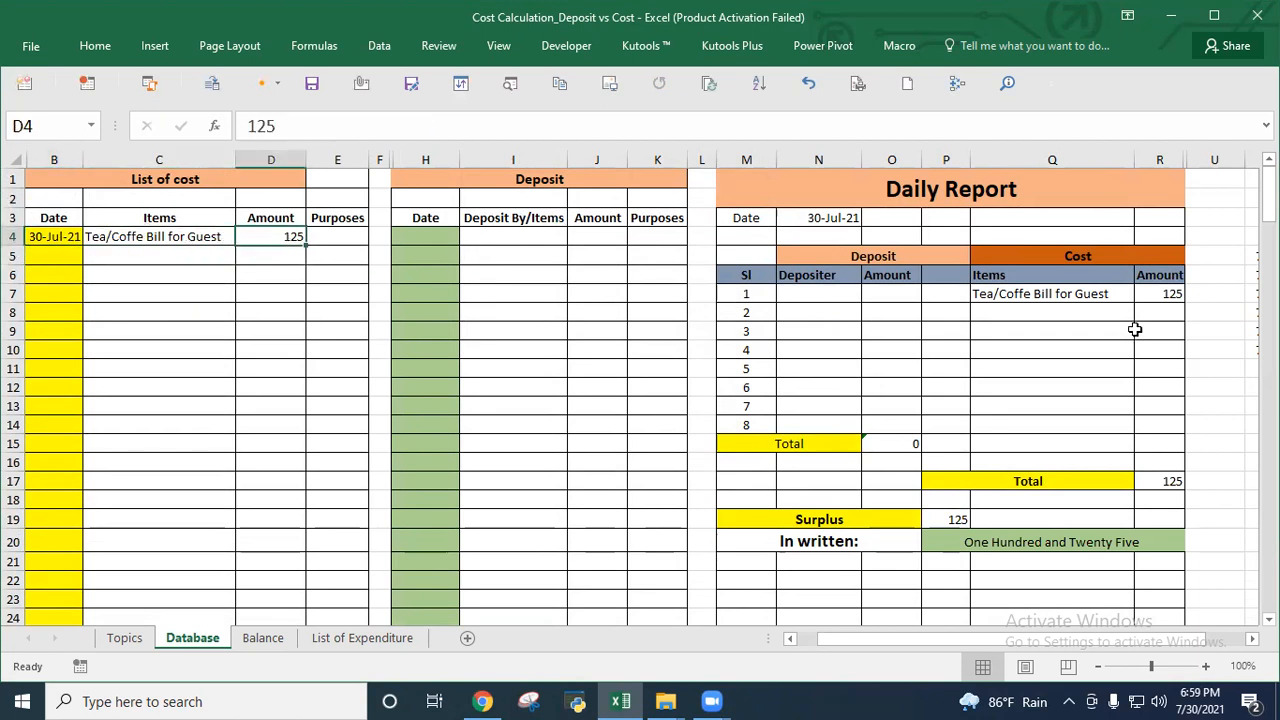
left_click(52, 236)
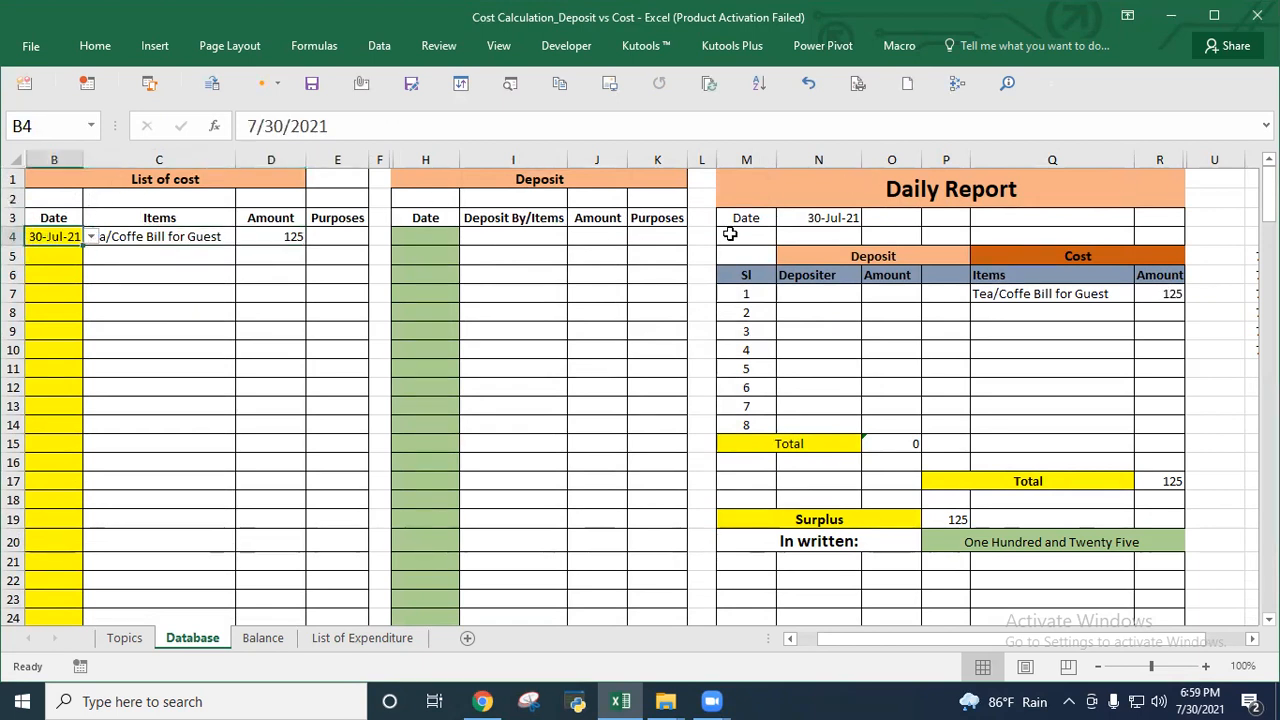
left_click(826, 217)
key("Delete")
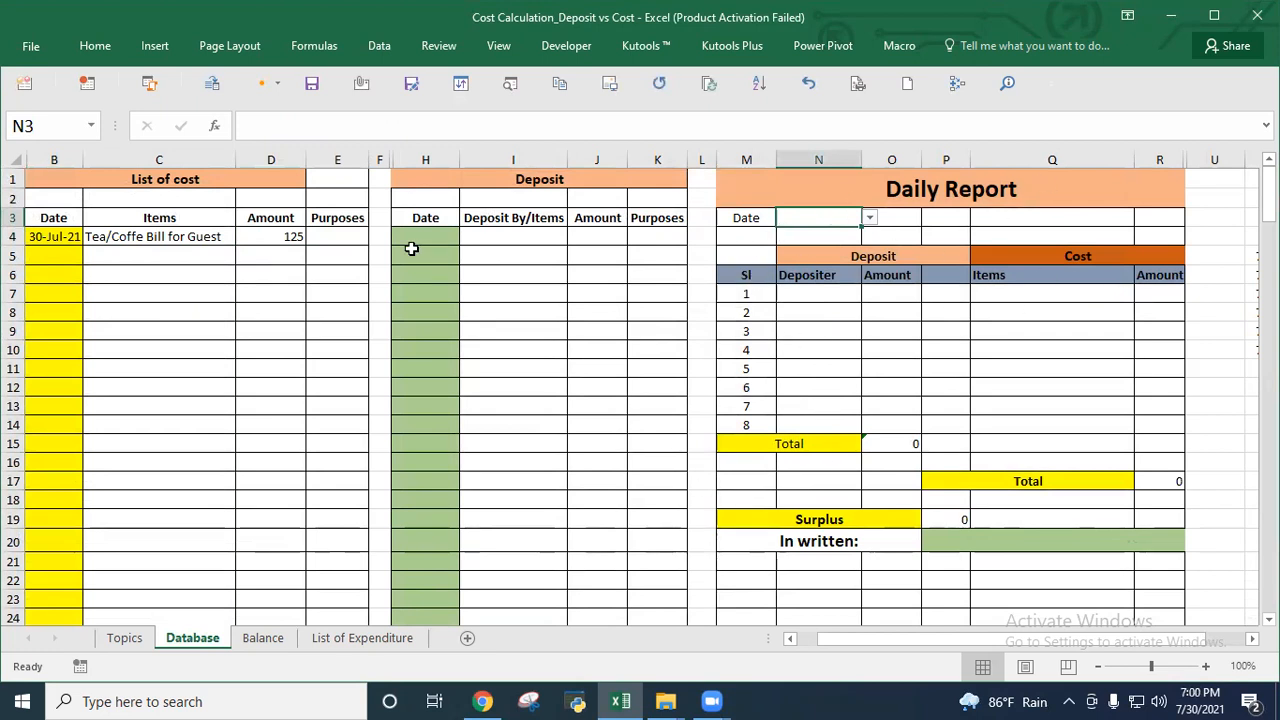
Examine the List of cost and Deposit entry ranges, their Date columns, and the Daily Report's date cell and Cost section.
left_click_drag(62, 236, 266, 431)
left_click_drag(442, 238, 586, 449)
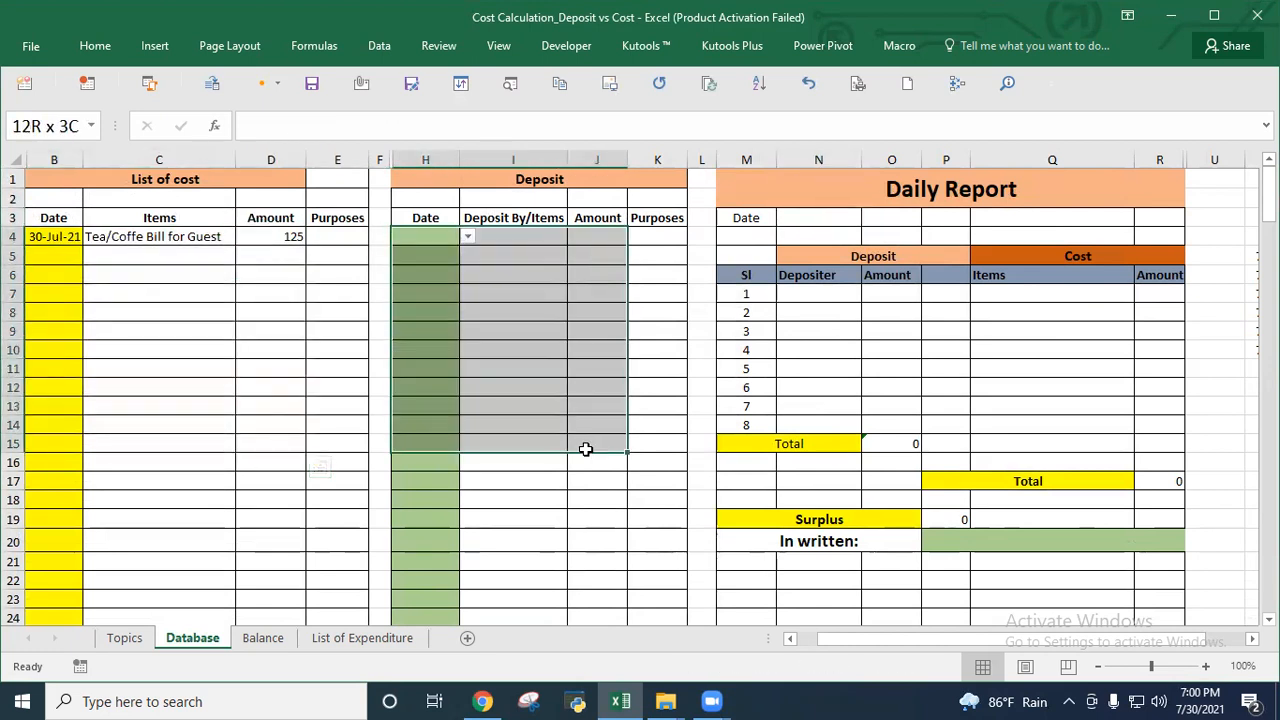
left_click(45, 162)
left_click(438, 155)
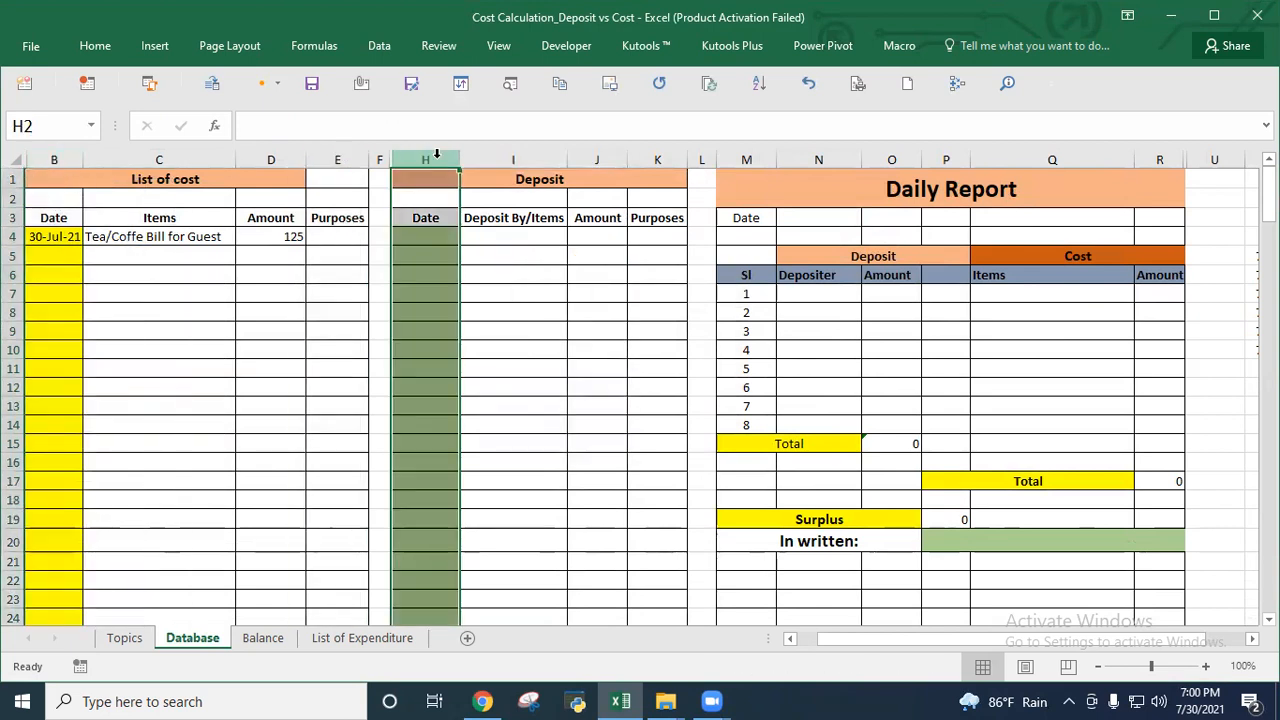
left_click(810, 220)
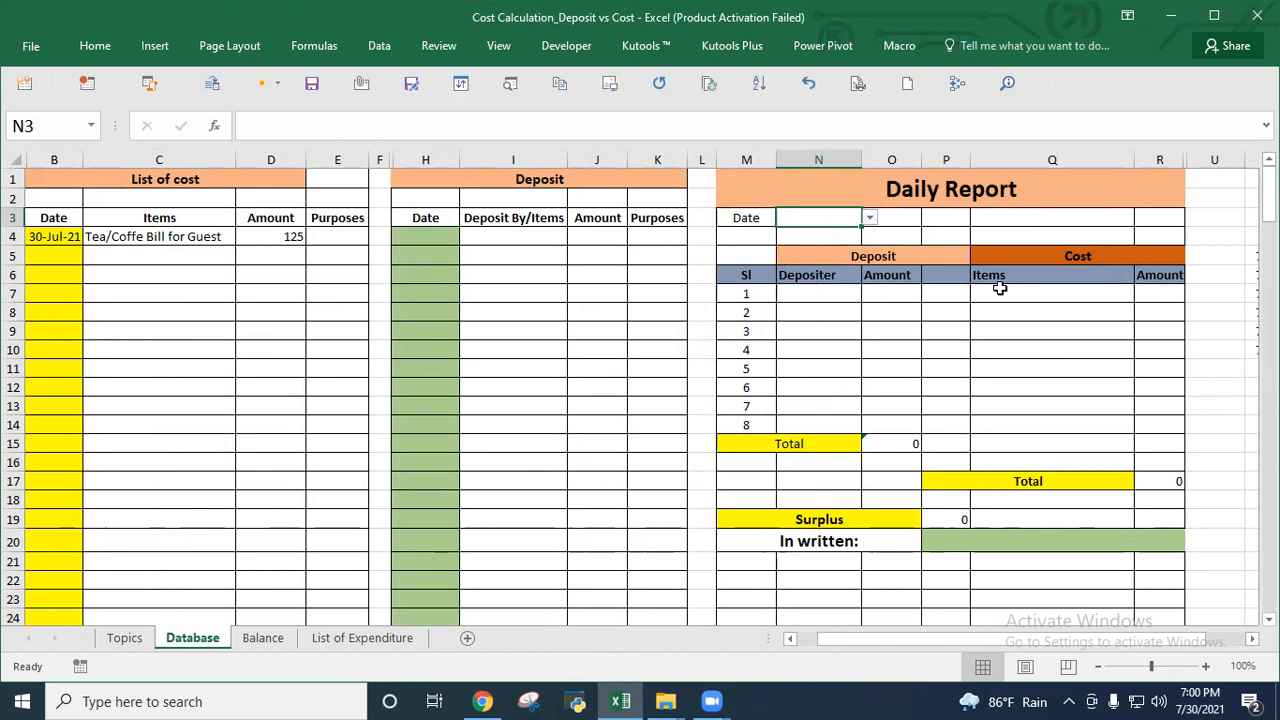
left_click_drag(1000, 281, 1138, 430)
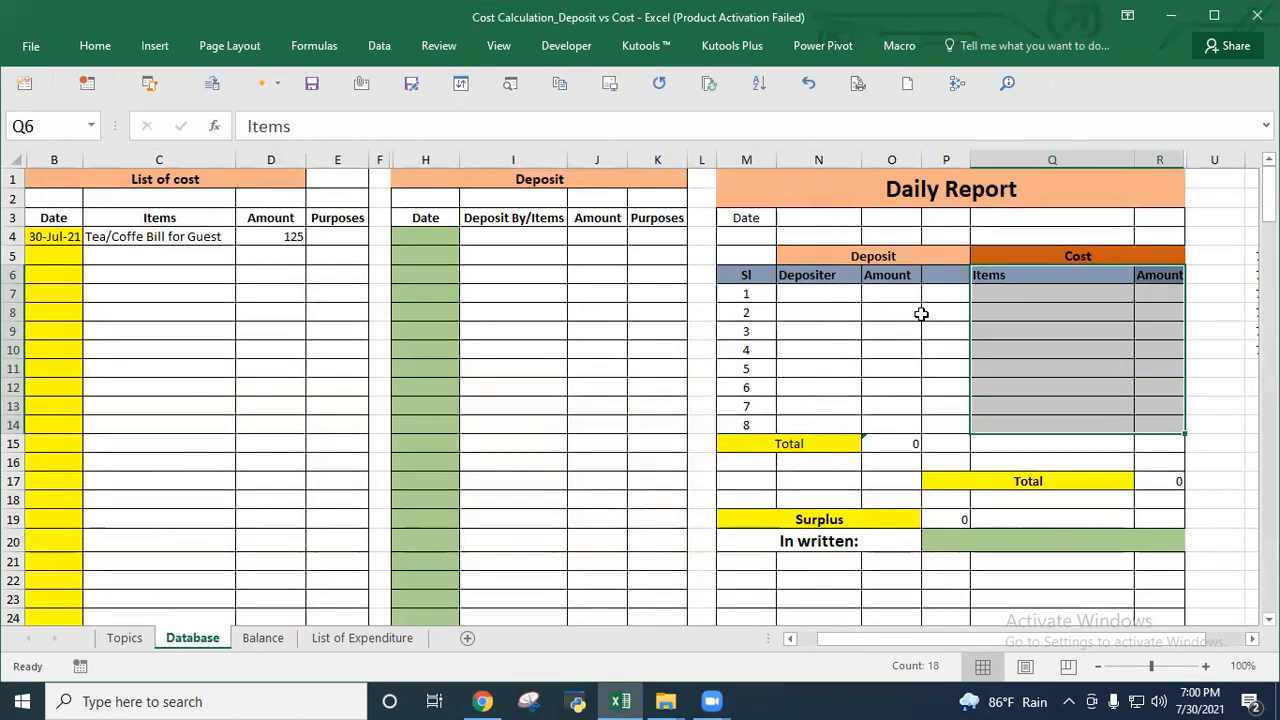
left_click(143, 243)
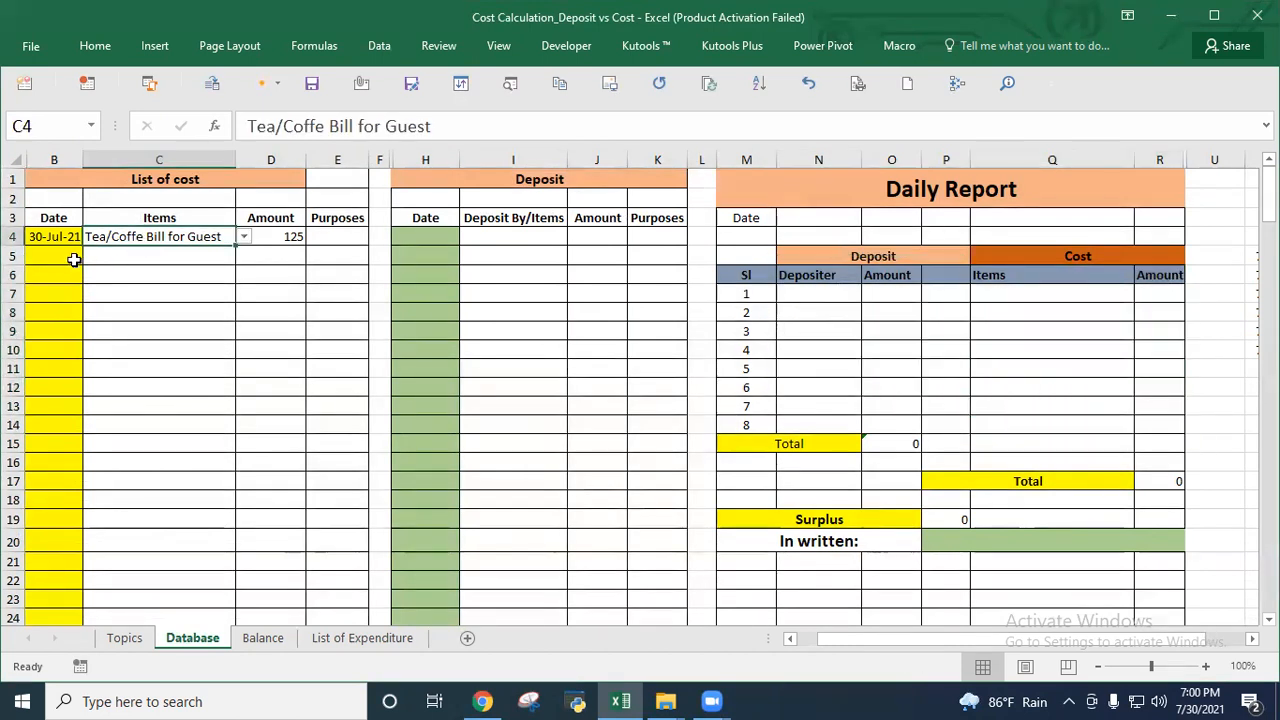
Fill row 5 of the List of cost with the date 7/31/2021 and the item Travel allowance.
left_click(80, 256)
left_click(90, 256)
left_click(42, 286)
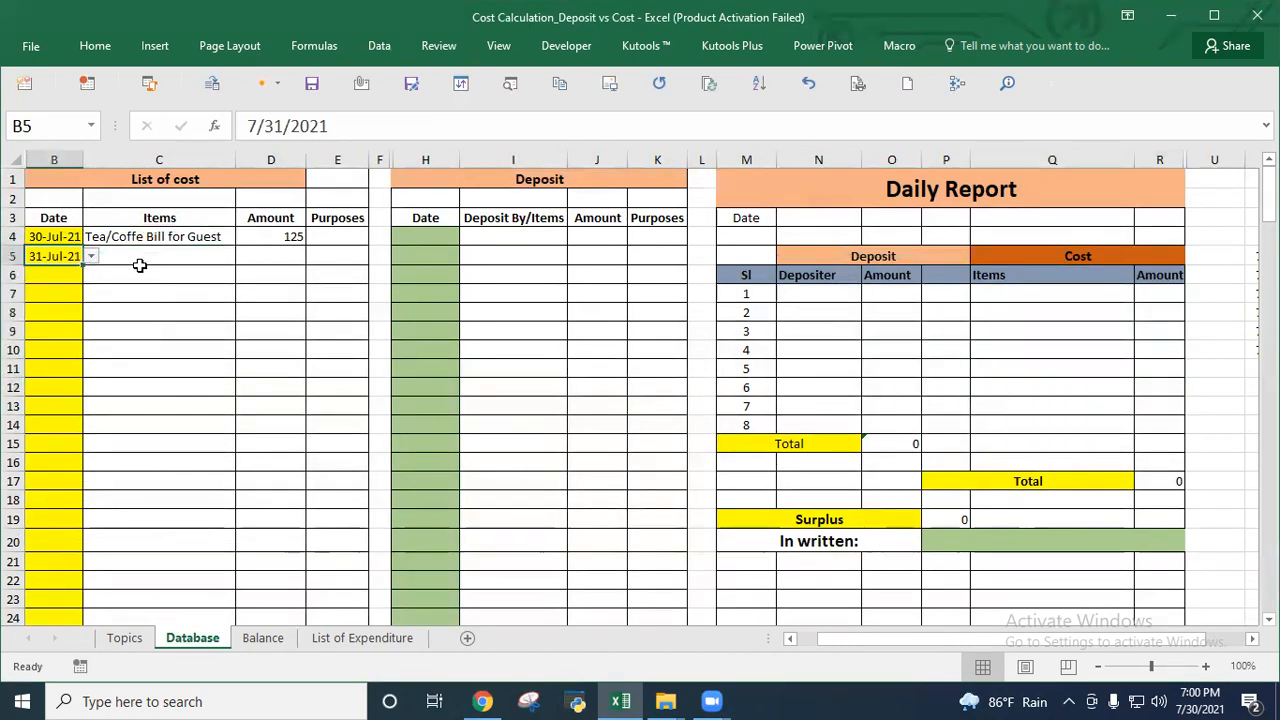
left_click(137, 260)
left_click(243, 256)
left_click(163, 297)
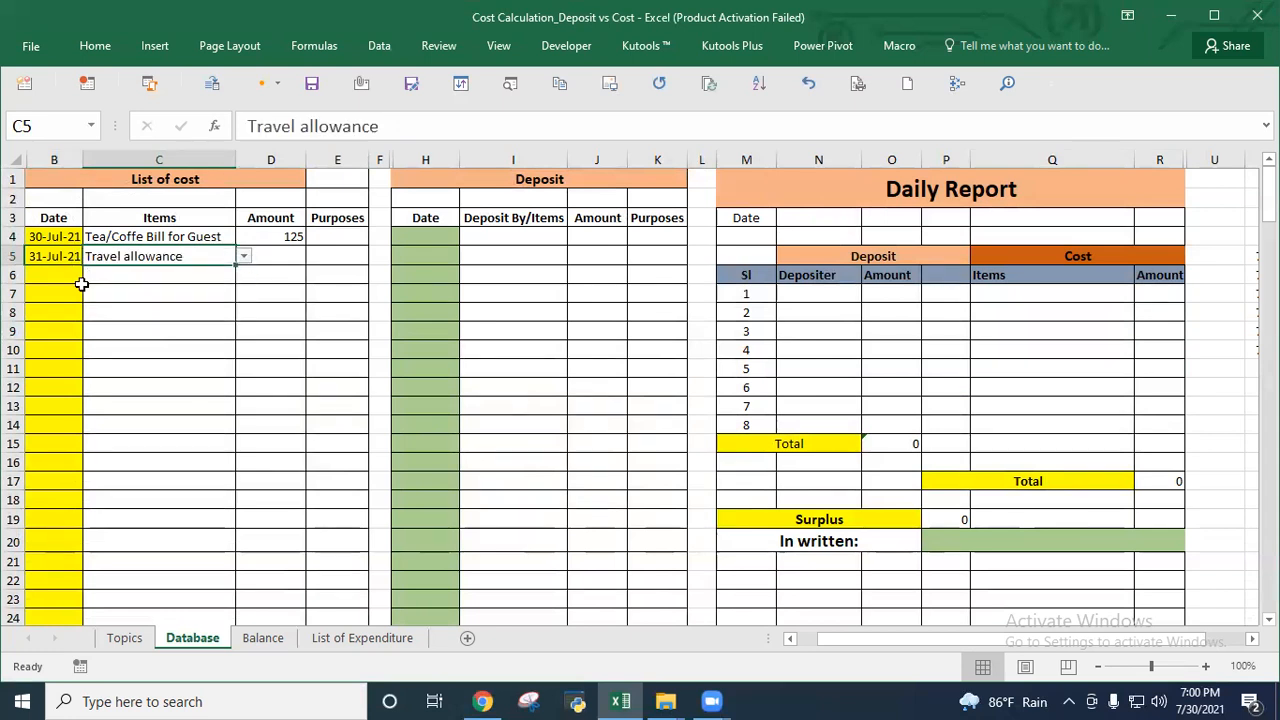
Fill row 6 of the List of cost with the date 7/30/2021 and the item Paper Purchase for Department X.
left_click(75, 275)
left_click(90, 275)
left_click(30, 290)
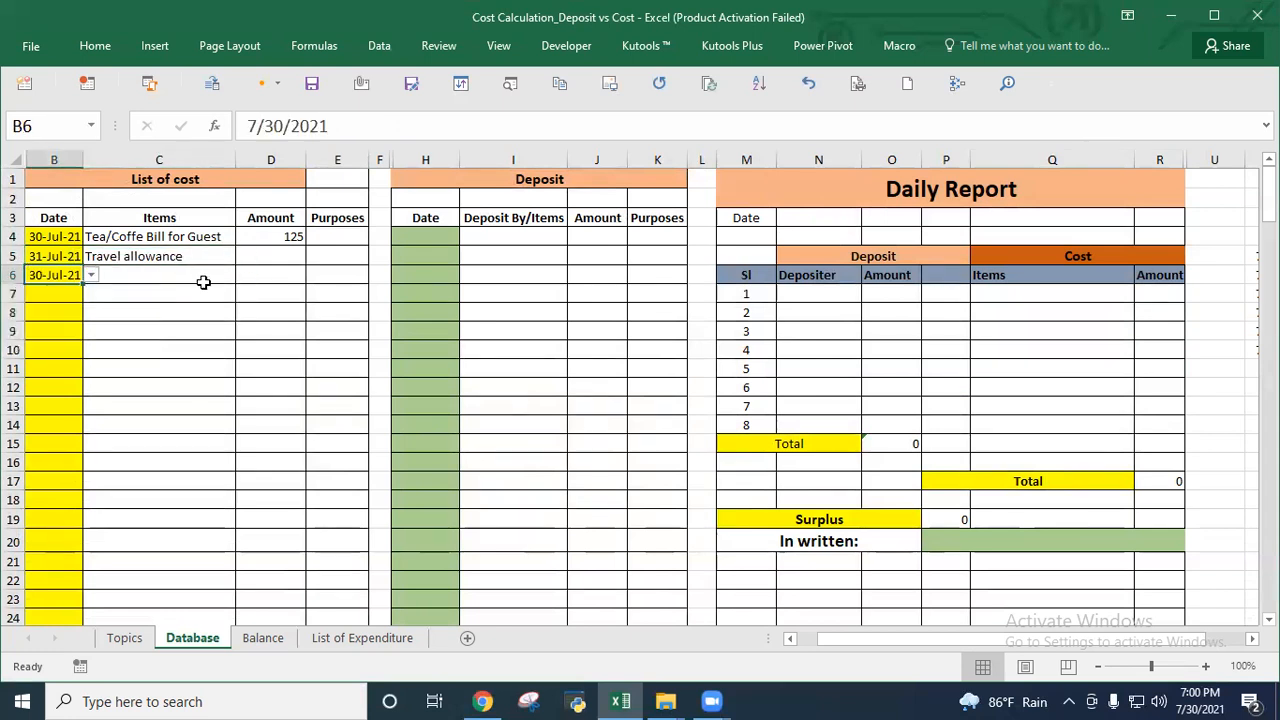
left_click(209, 276)
left_click(243, 275)
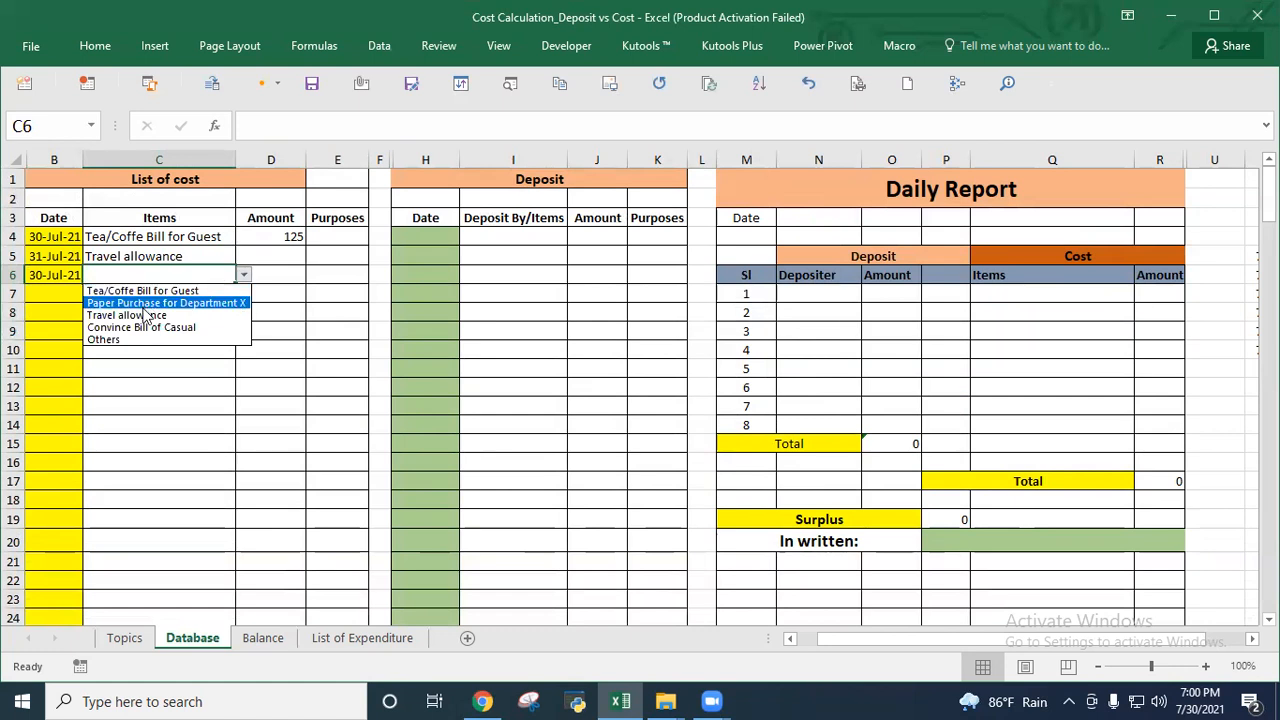
left_click(150, 303)
Fill row 7 of the List of cost with the date 7/28/2021 and the item Others.
left_click(69, 297)
left_click(90, 294)
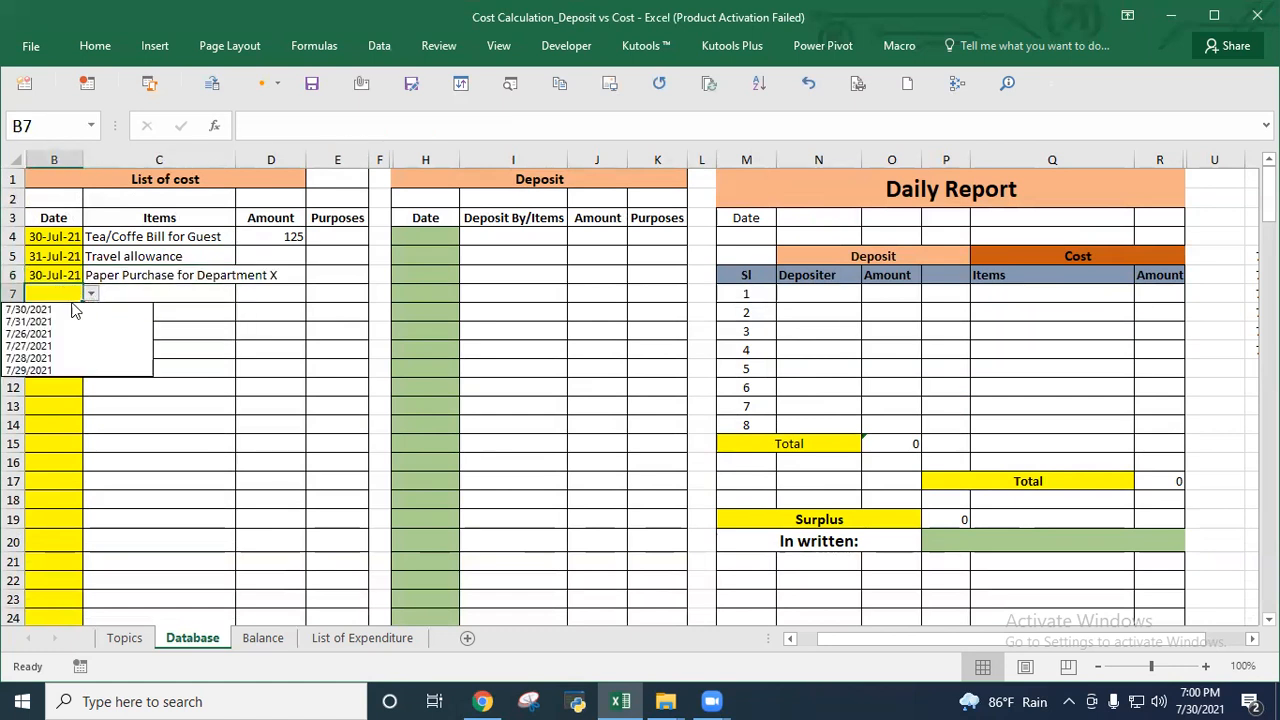
left_click(28, 357)
left_click_drag(198, 313, 198, 299)
left_click(212, 294)
left_click(243, 293)
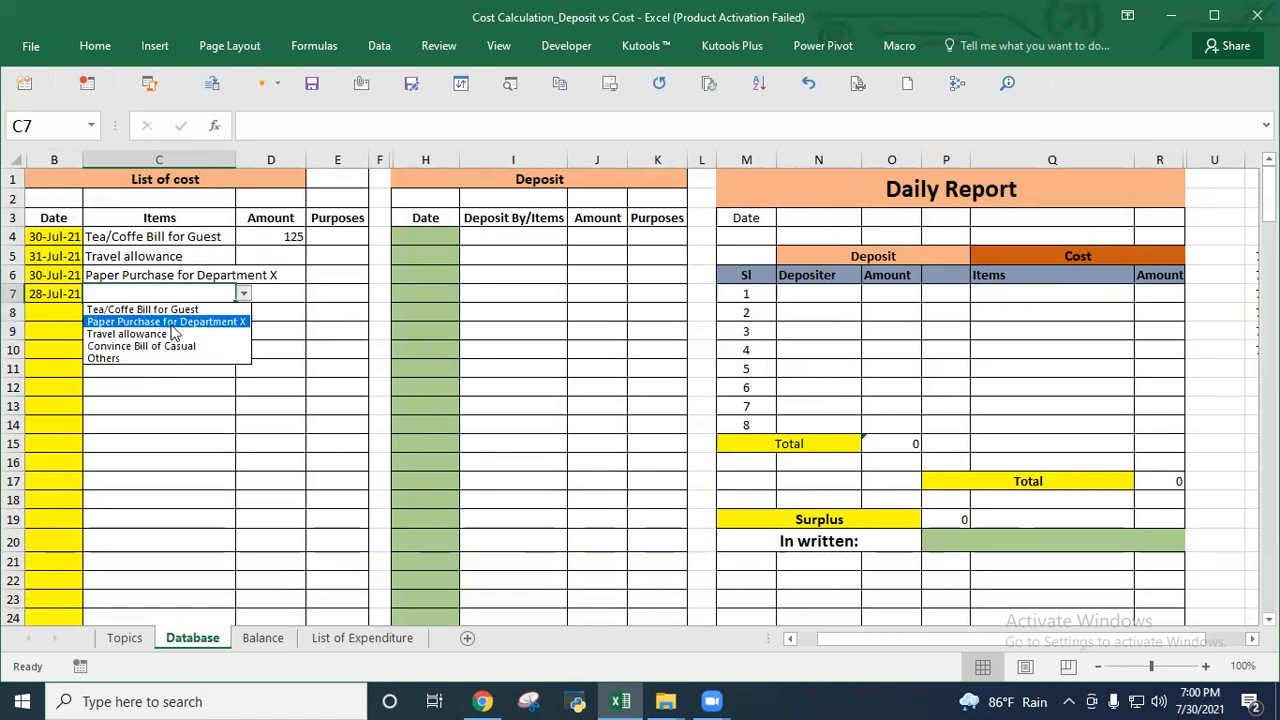
left_click(104, 358)
Fill row 8 of the List of cost with the date 7/28/2021 and the item Travel allowance.
left_click(48, 313)
left_click(90, 312)
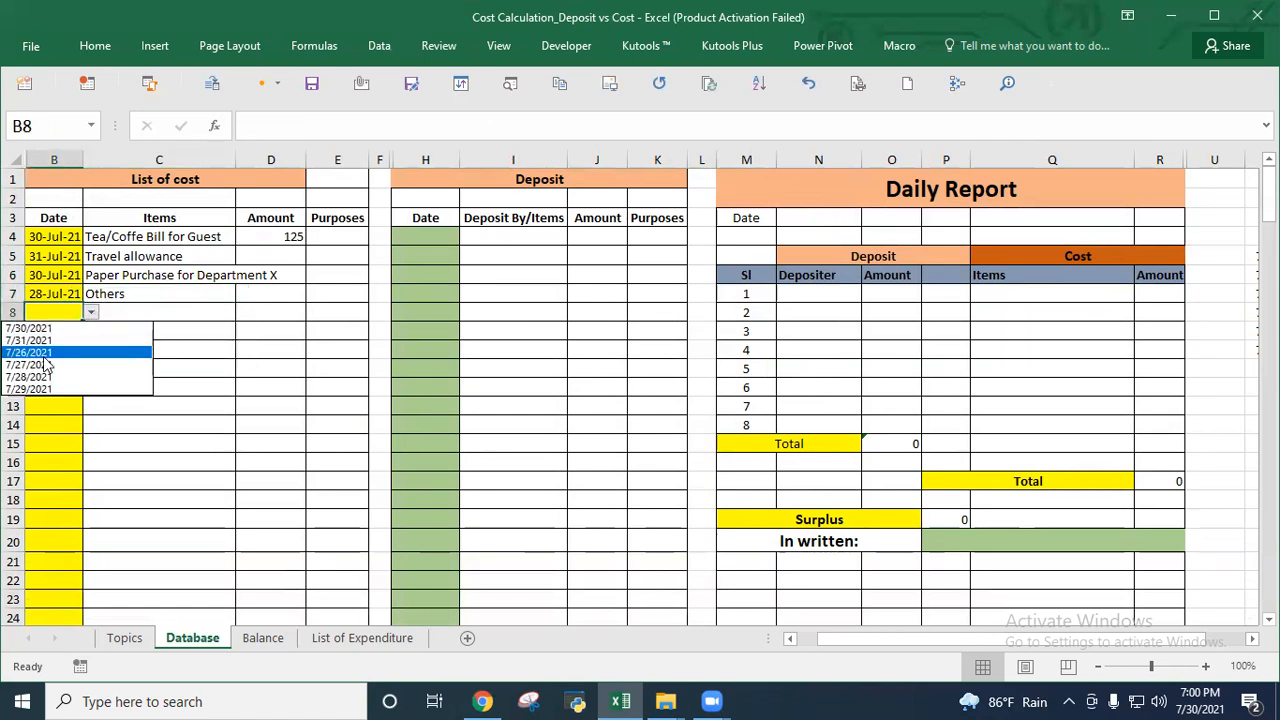
left_click(30, 376)
left_click(164, 316)
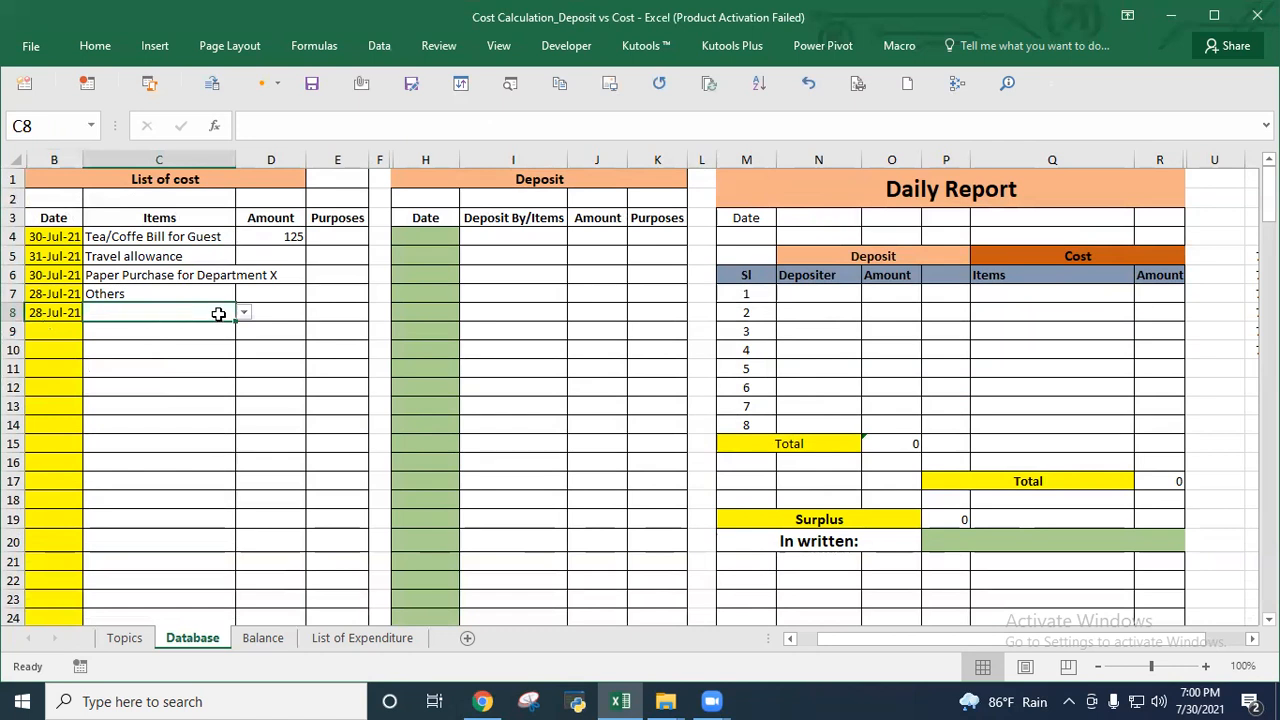
left_click(243, 312)
left_click(162, 353)
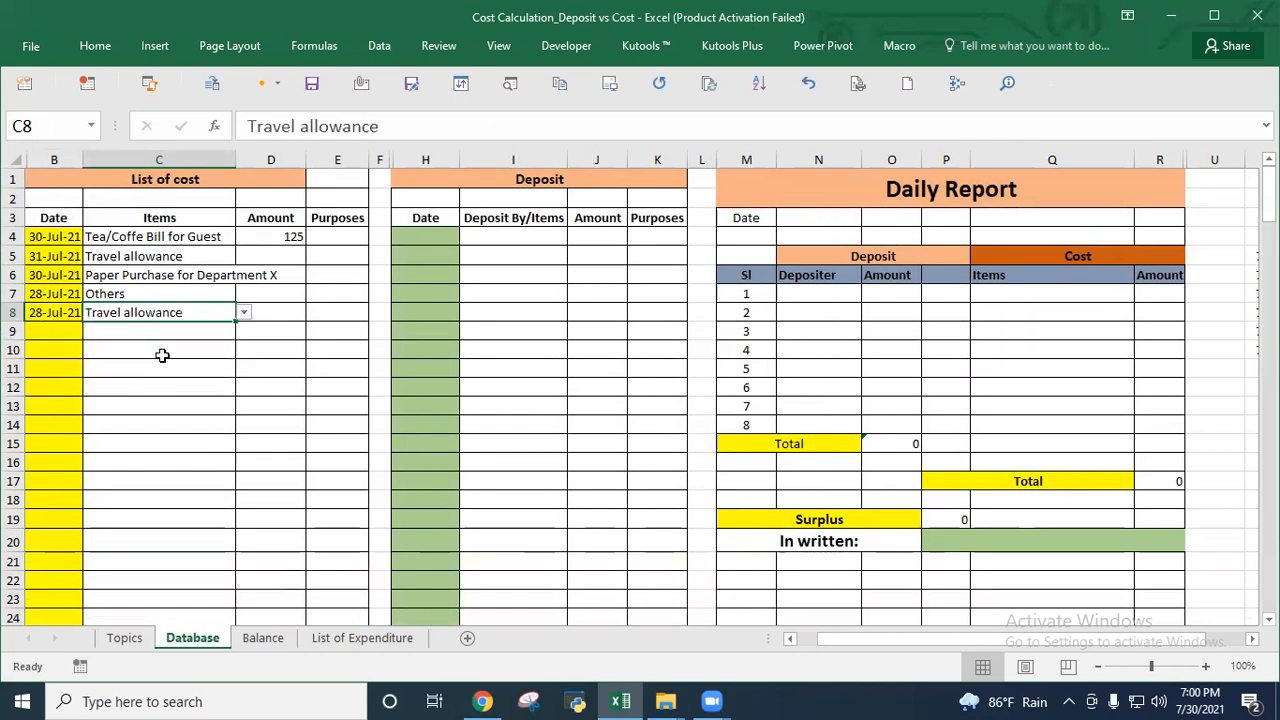
Widen the Items column to fit its longest entry and copy the amount in D4 into D5:D8.
left_click_drag(232, 163, 287, 163)
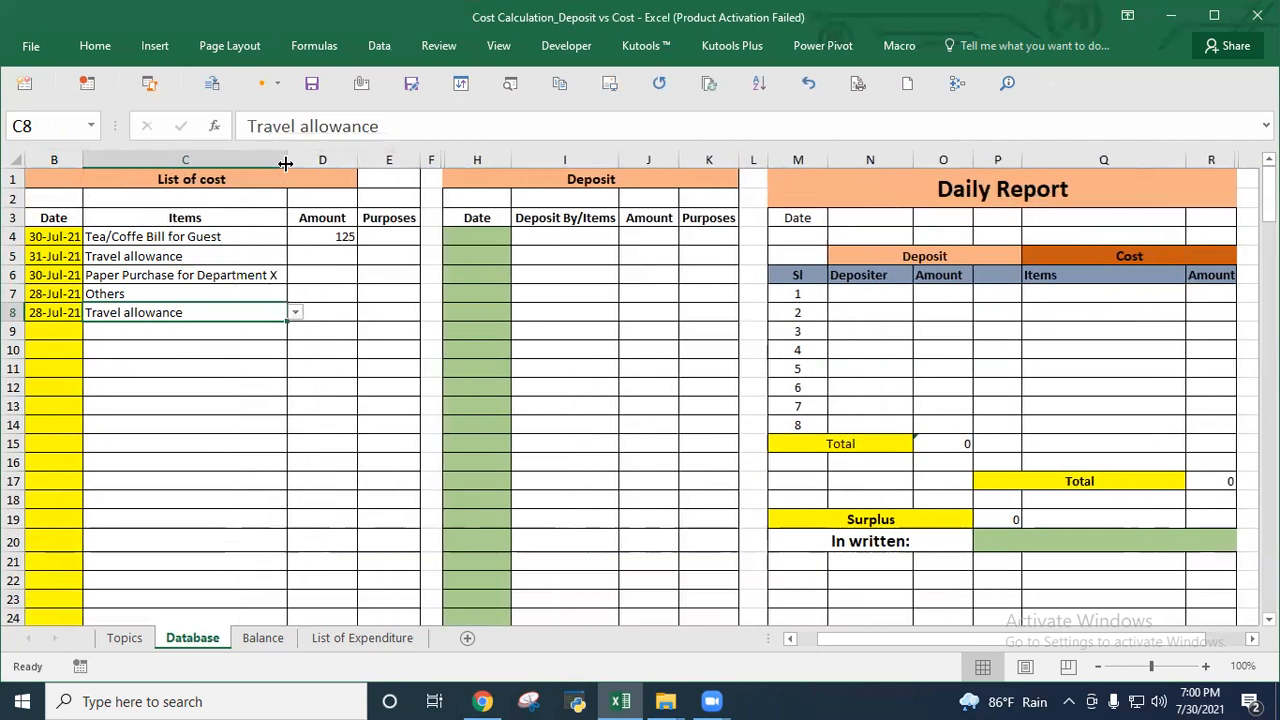
left_click(327, 236)
key("ctrl+c")
left_click_drag(320, 255, 328, 314)
key("ctrl+v")
Change the Travel allowance amount in D5 to 130.
left_click(325, 261)
type("130")
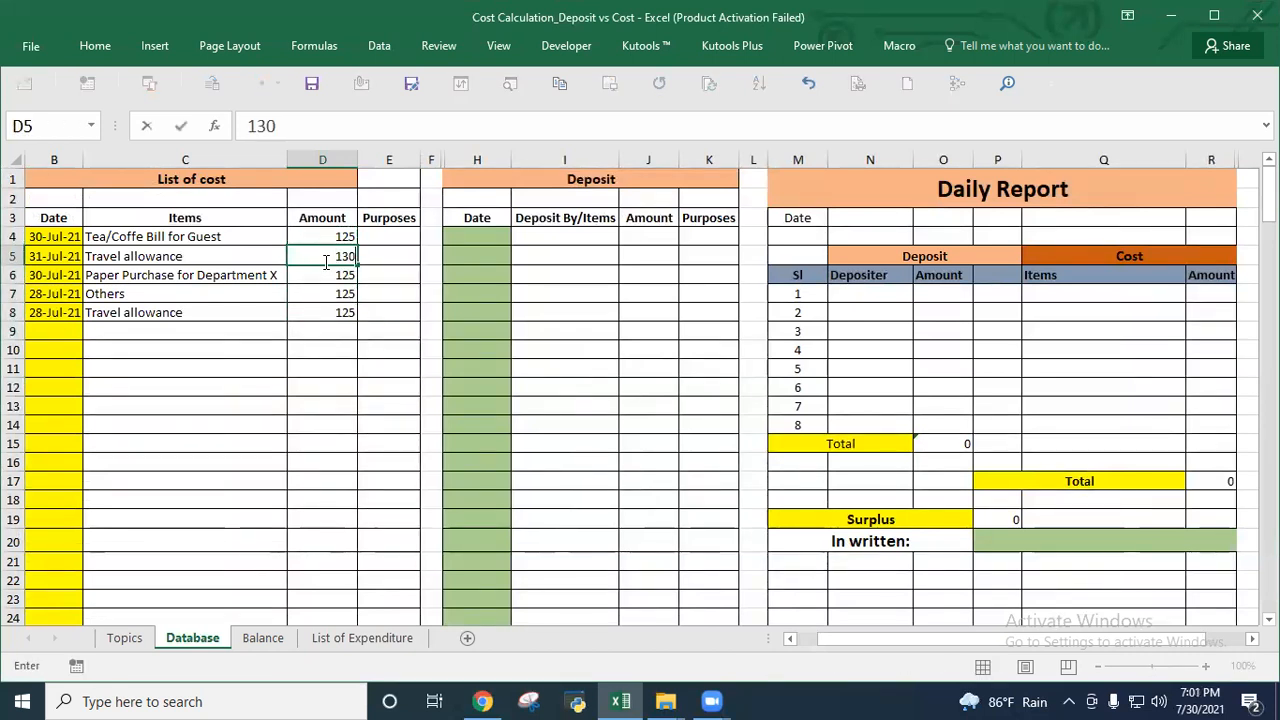
key("Return")
key("Left")
type("24")
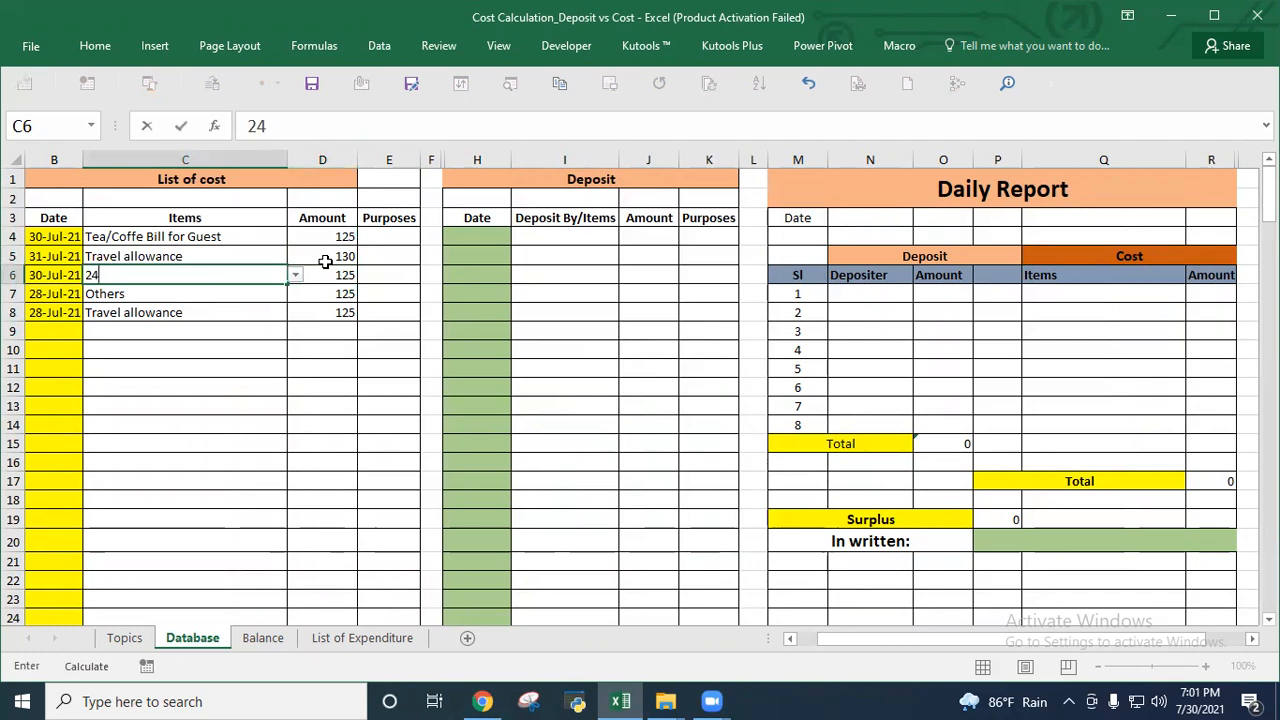
key("Return")
key("ctrl+z")
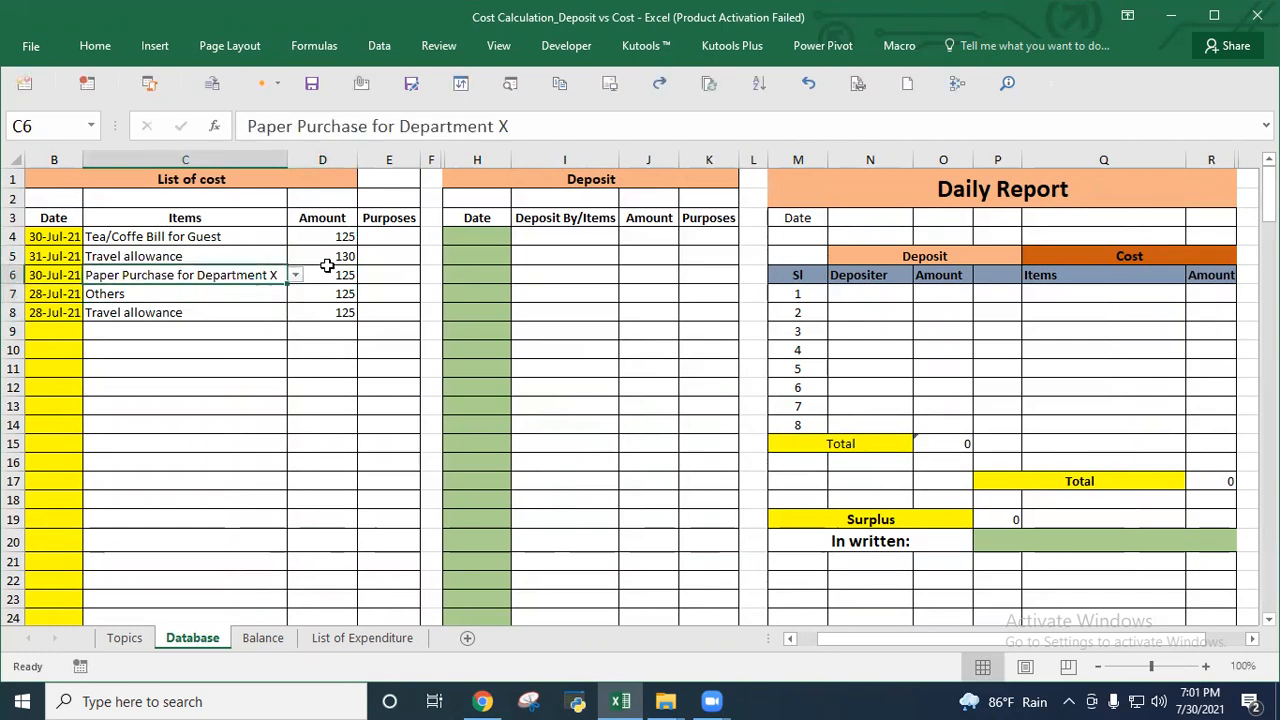
Set the amounts in D6, D7 and D8 to 10, 200 and 1248, and review the completed cost entries.
left_click(343, 290)
left_click(343, 272)
type("10")
key("Return")
type("20")
key("Return")
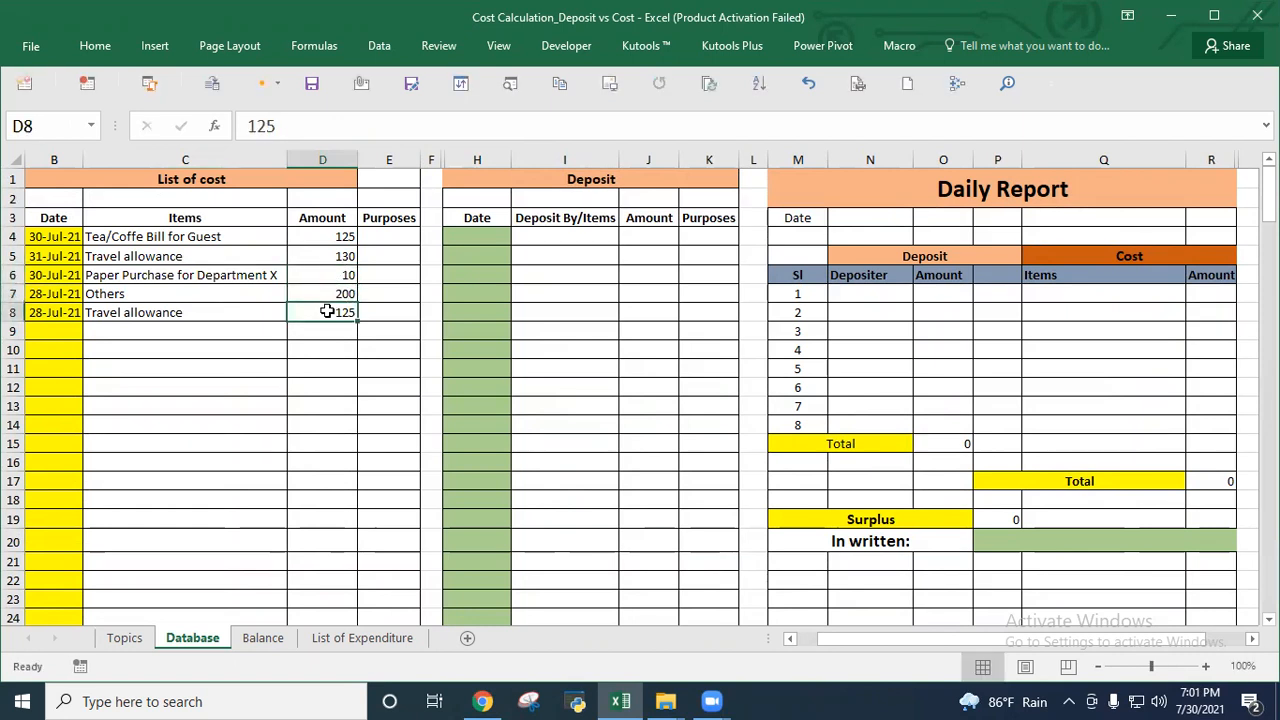
type("12")
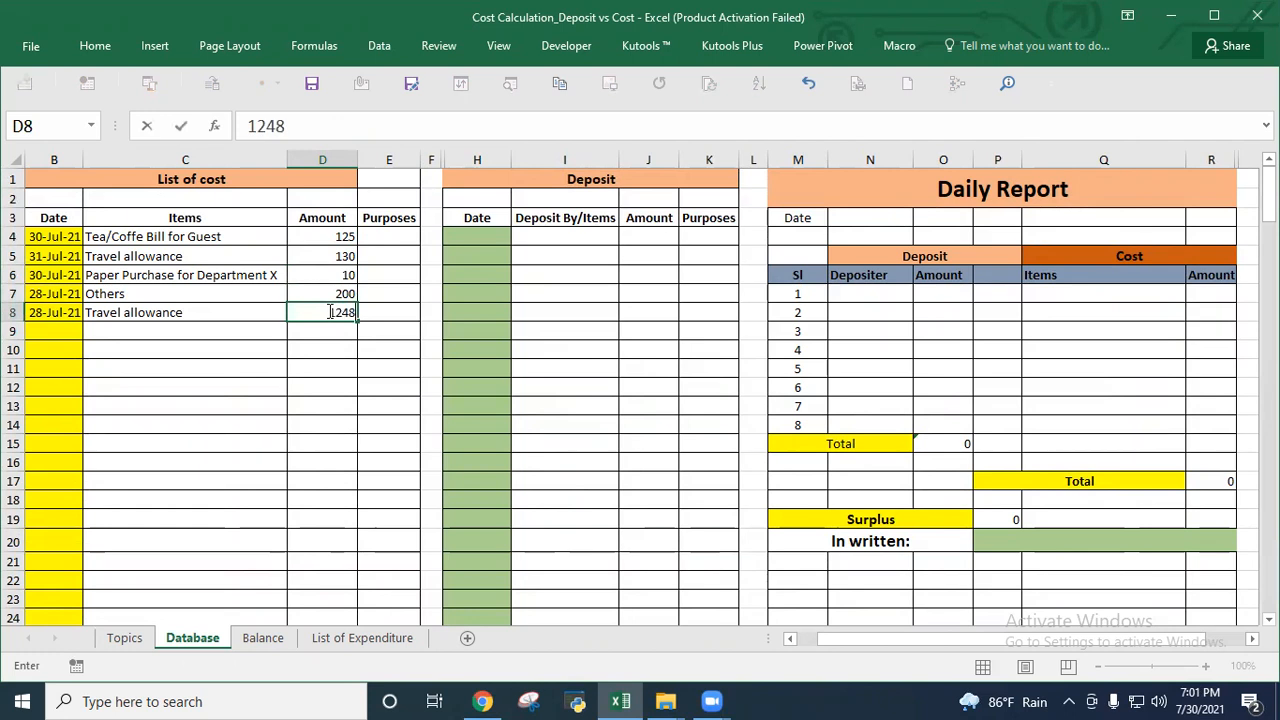
type("48")
key("Return")
left_click_drag(334, 233, 337, 315)
left_click_drag(78, 217, 348, 312)
Set the date of the first Deposit entry in H4 to 7/30/2021.
left_click(476, 237)
left_click(519, 237)
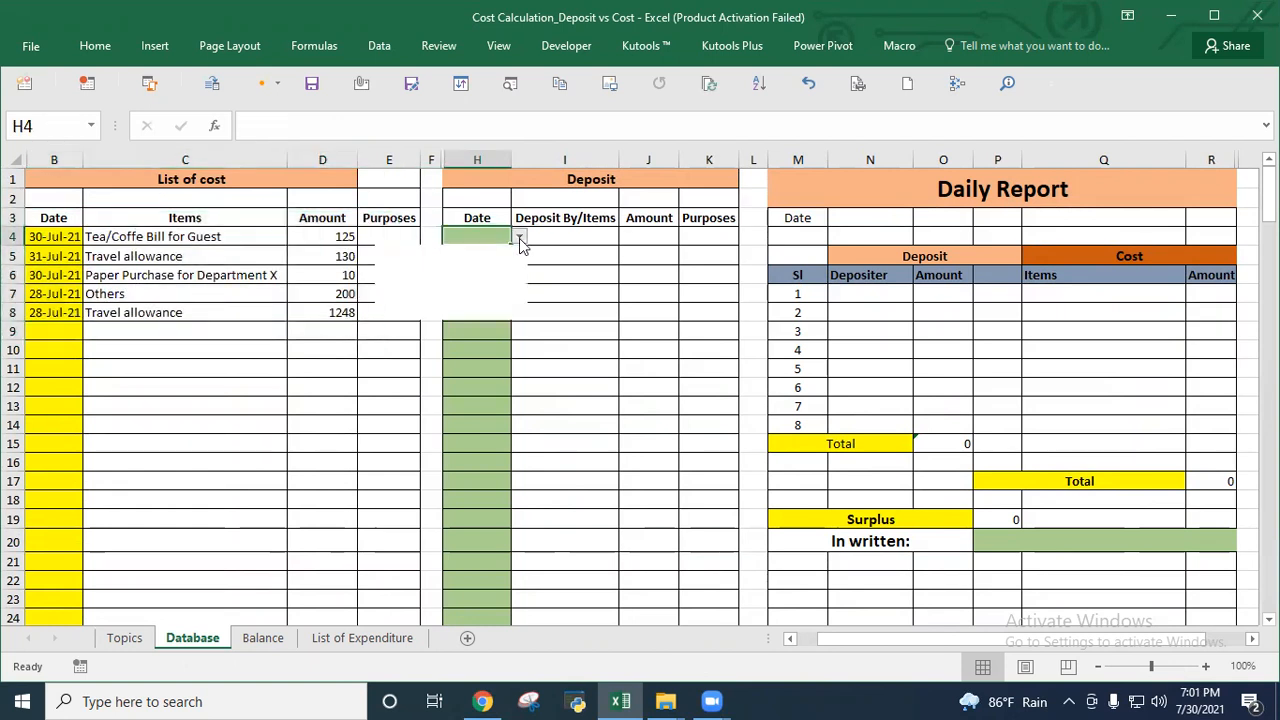
left_click(448, 253)
Enter My Boss in I4 and My father in I5 as the depositors.
left_click(550, 233)
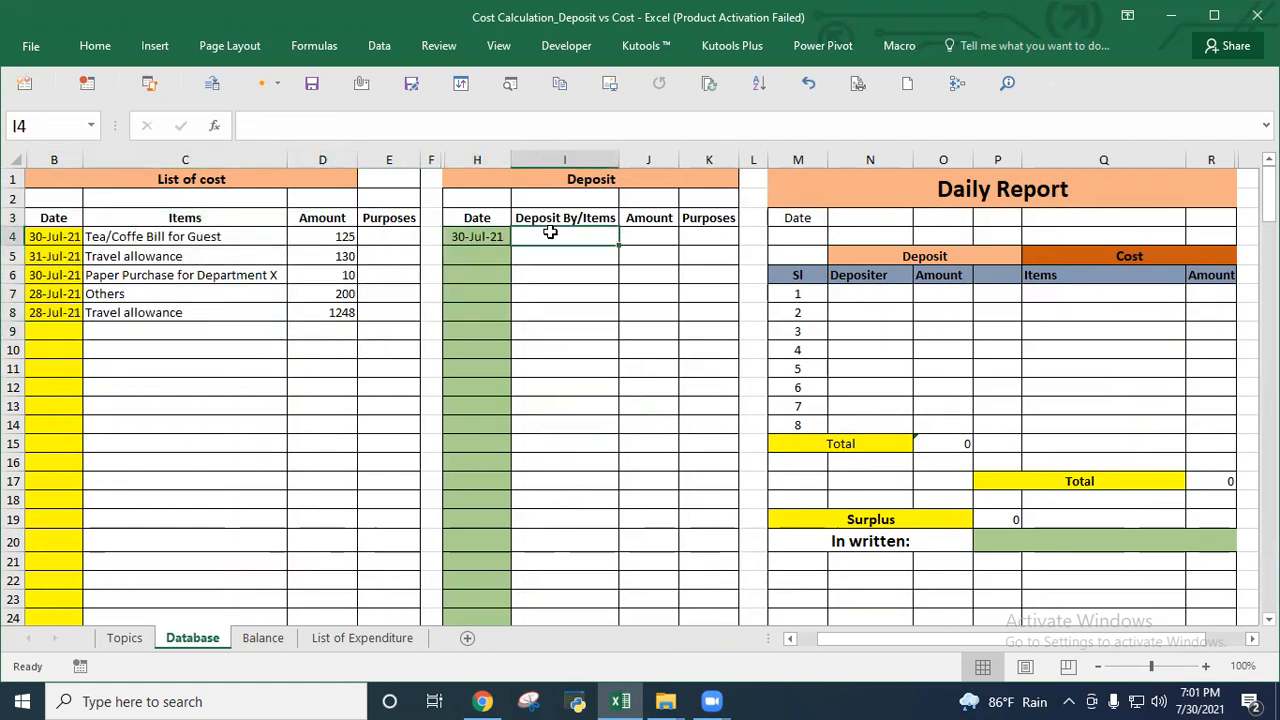
type("5000")
key("Return")
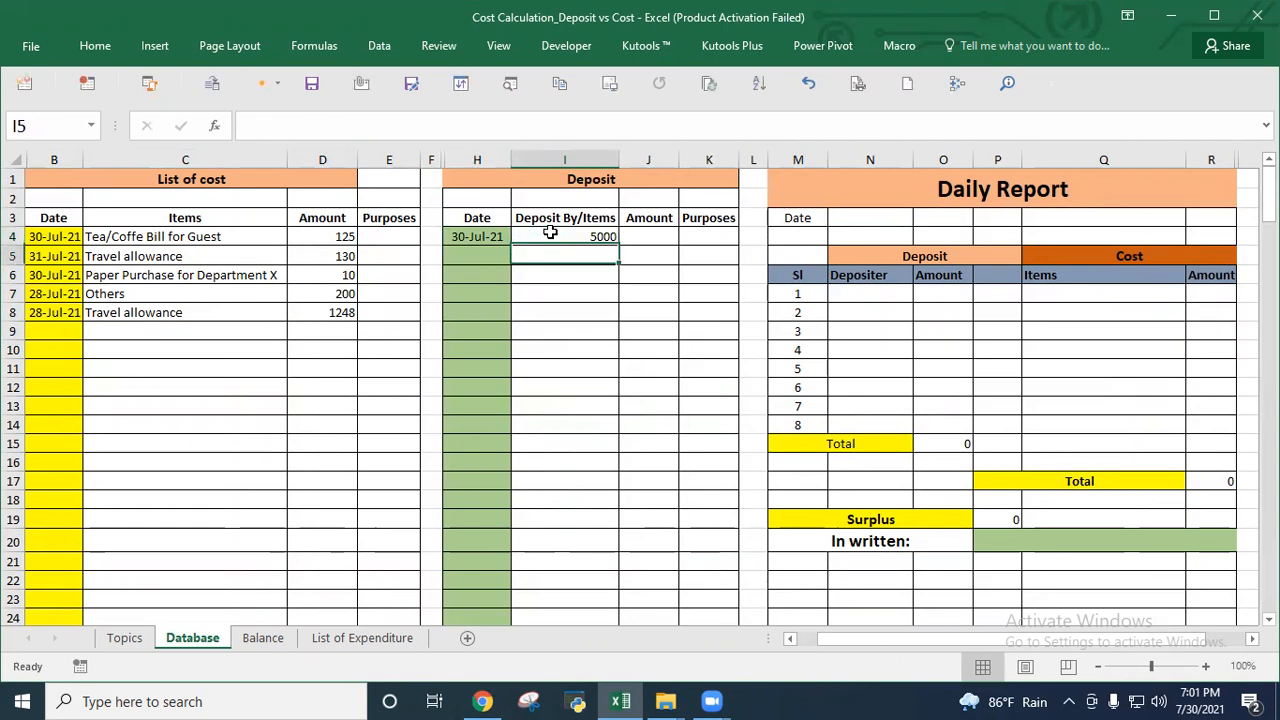
left_click(556, 230)
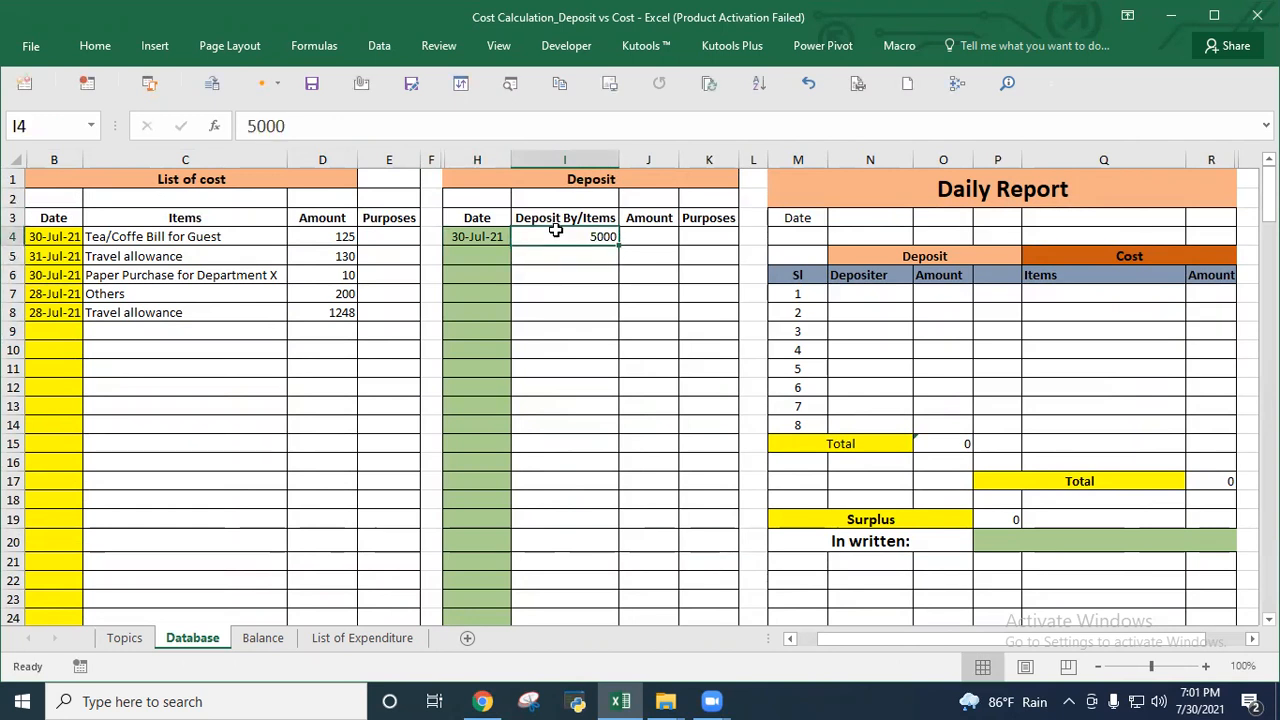
type("My Boss")
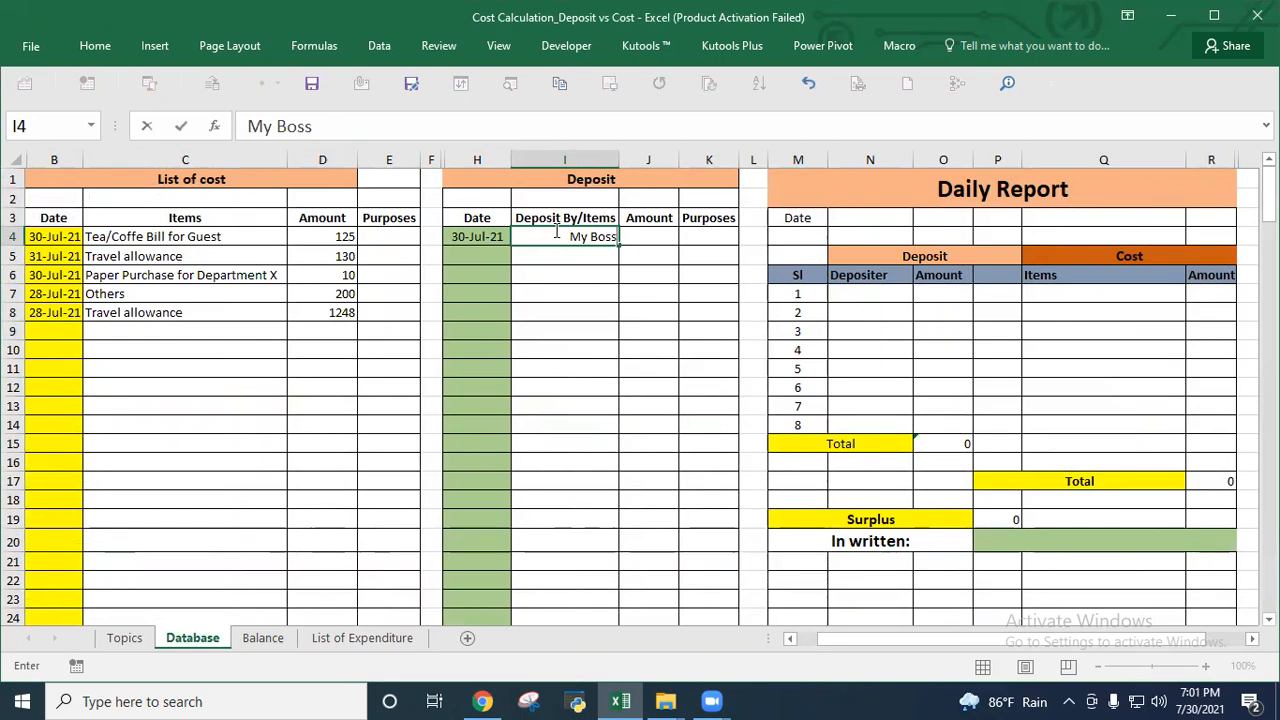
key("Return")
type("My father")
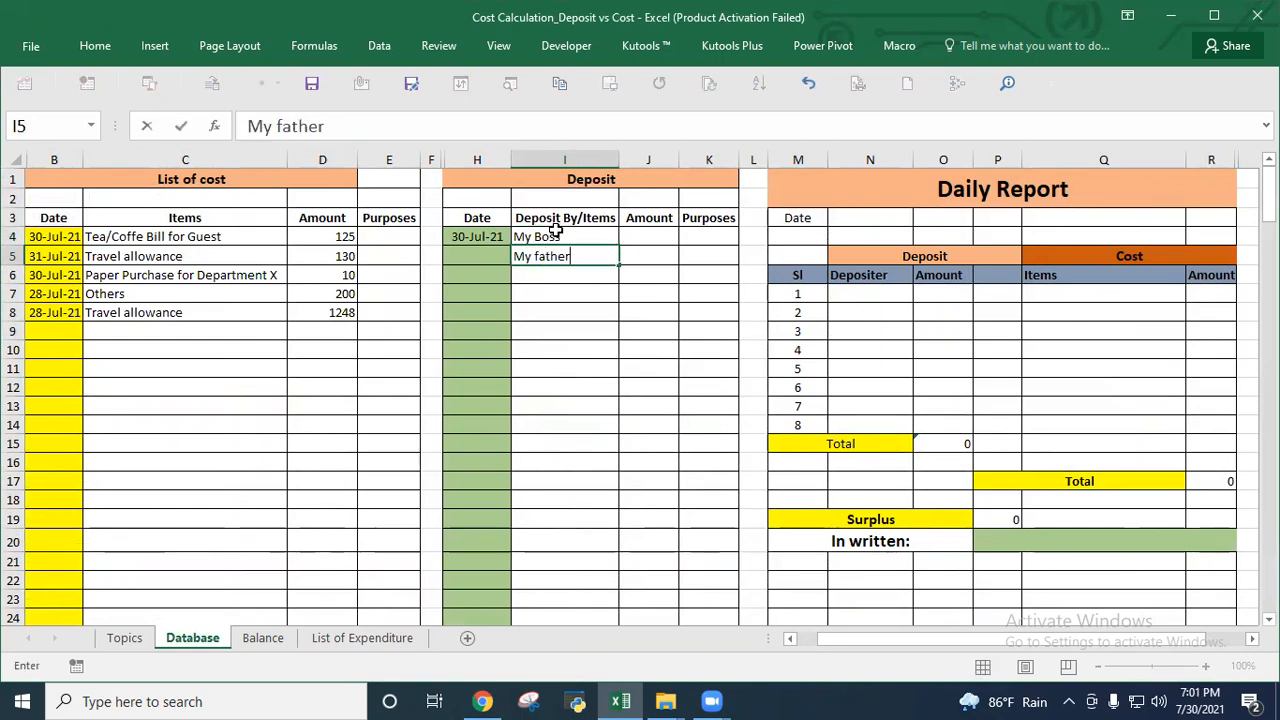
Enter deposit amounts of 20000 for My Boss and 5000 for My father, and date the My father entry 7/31/2021.
left_click(657, 253)
type("5000")
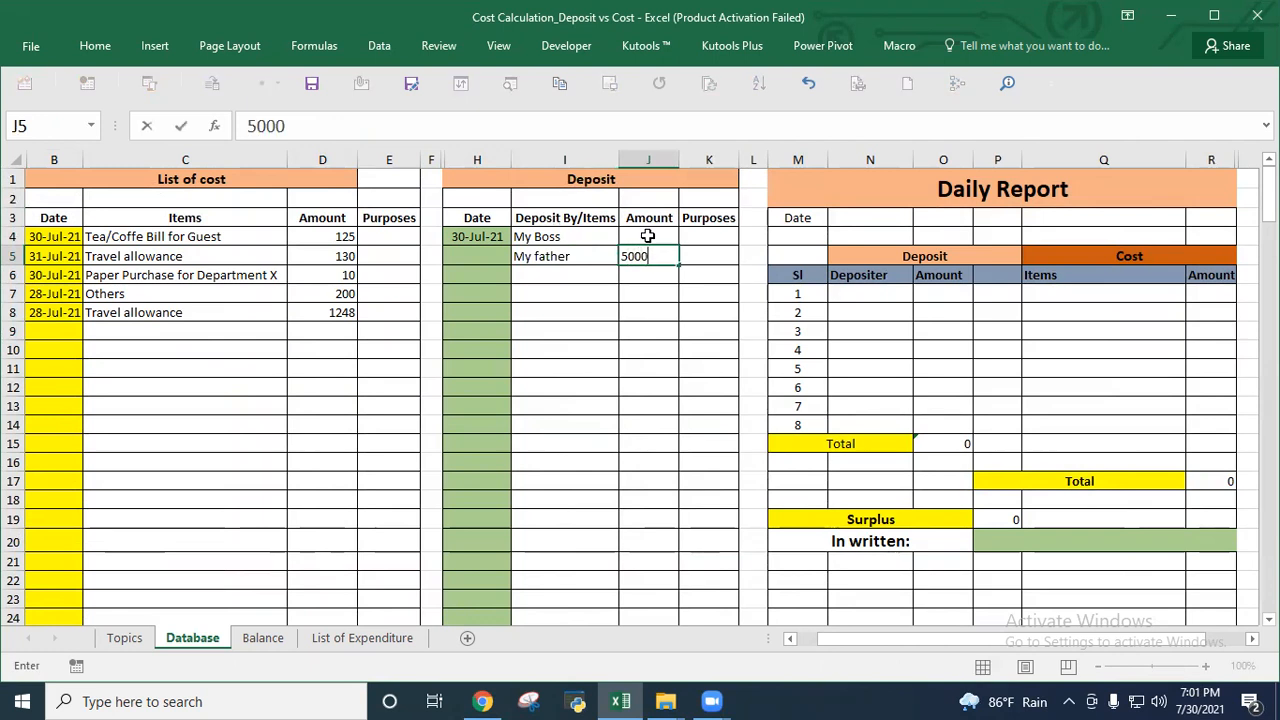
left_click(647, 236)
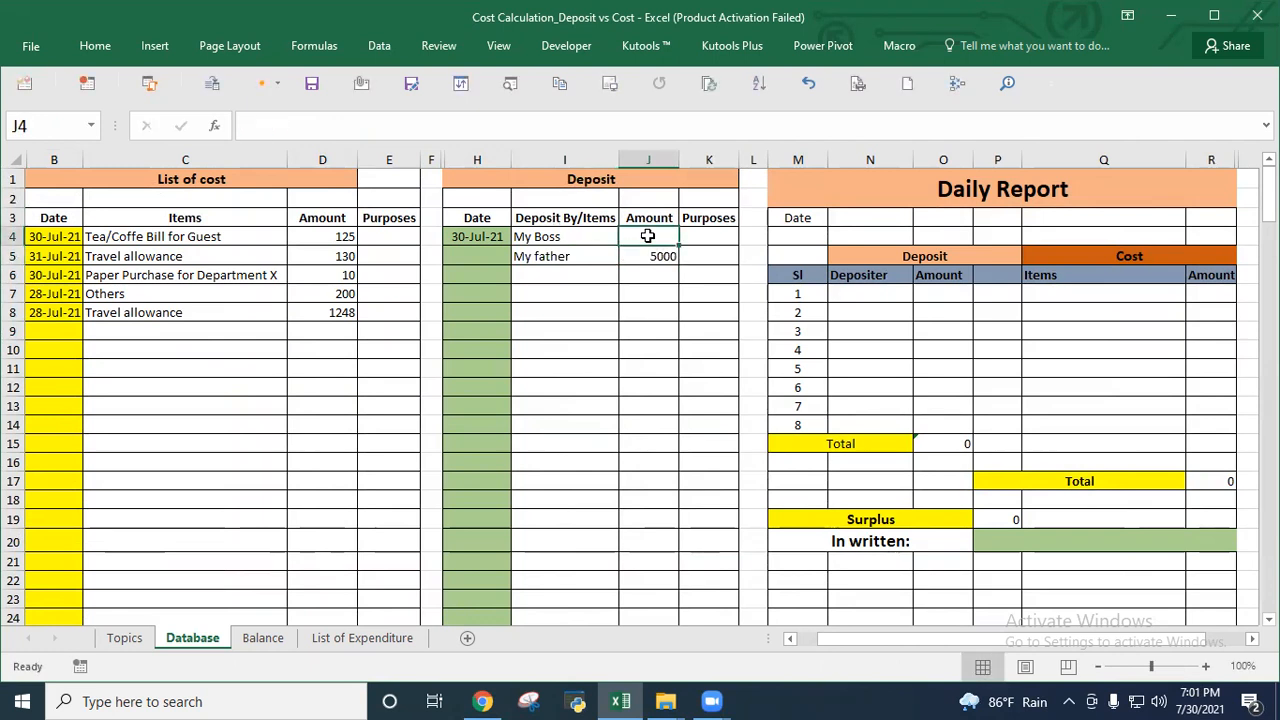
type("20000")
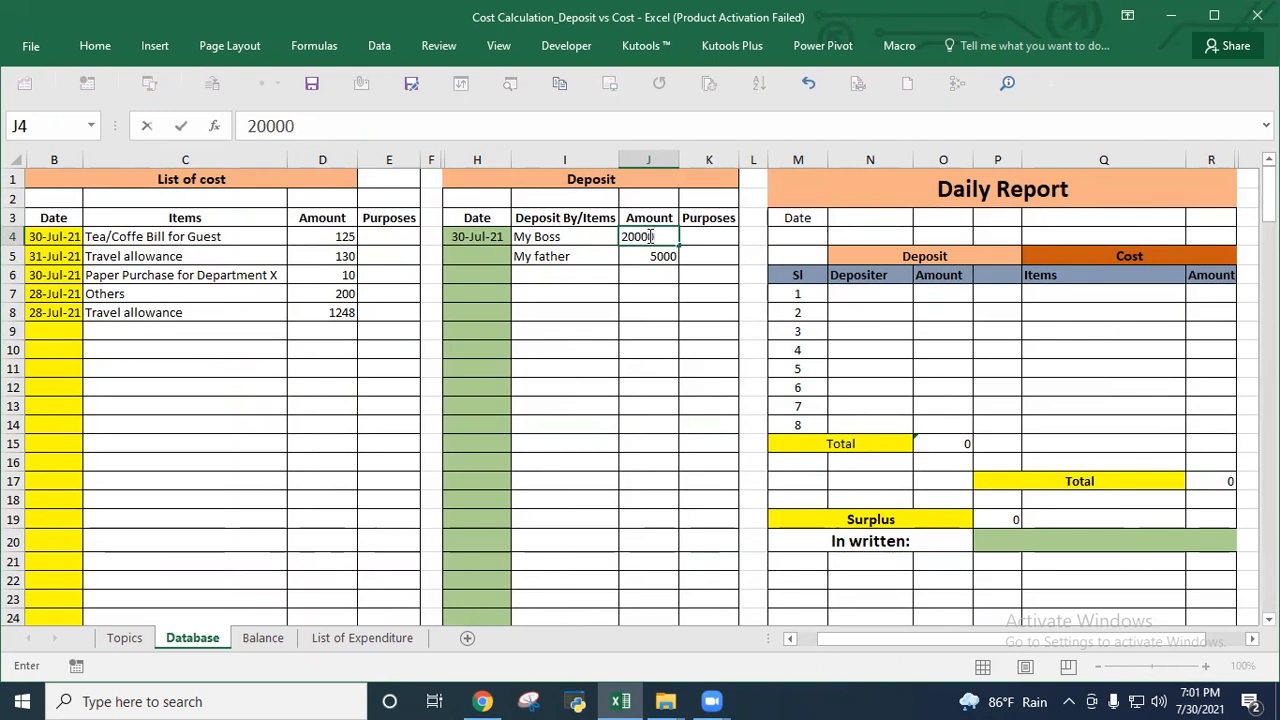
key("Return")
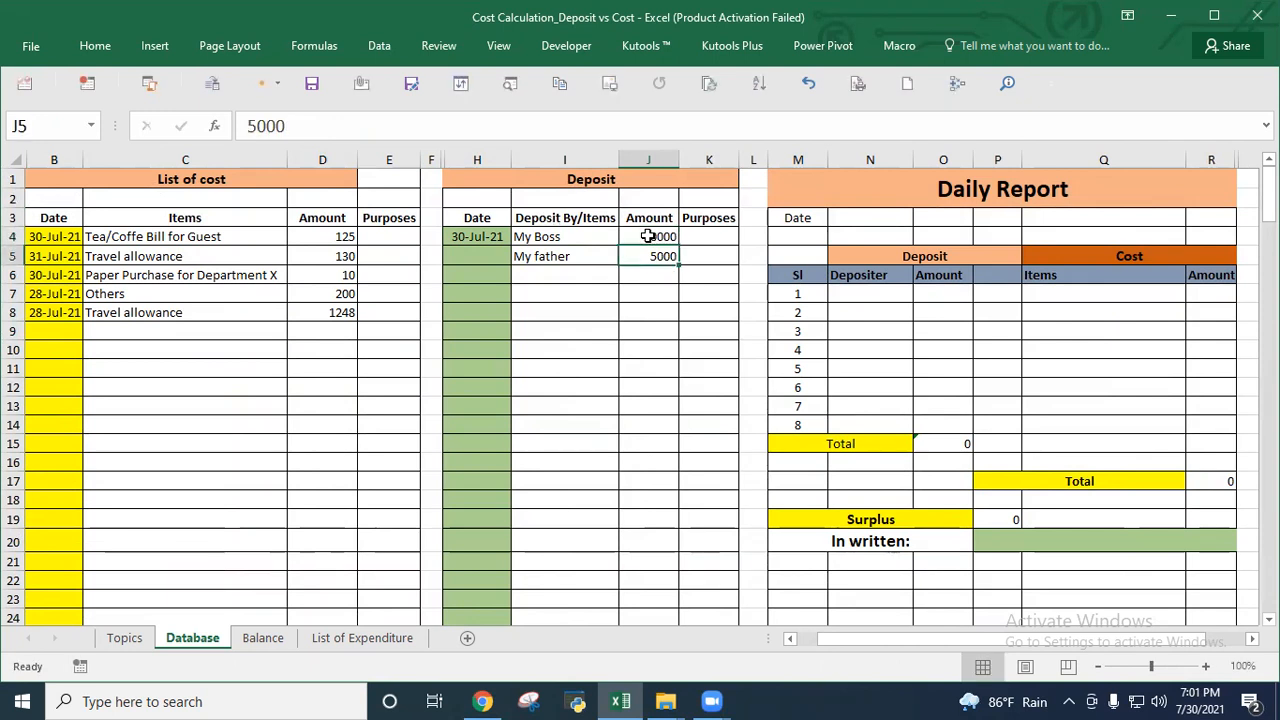
left_click(495, 256)
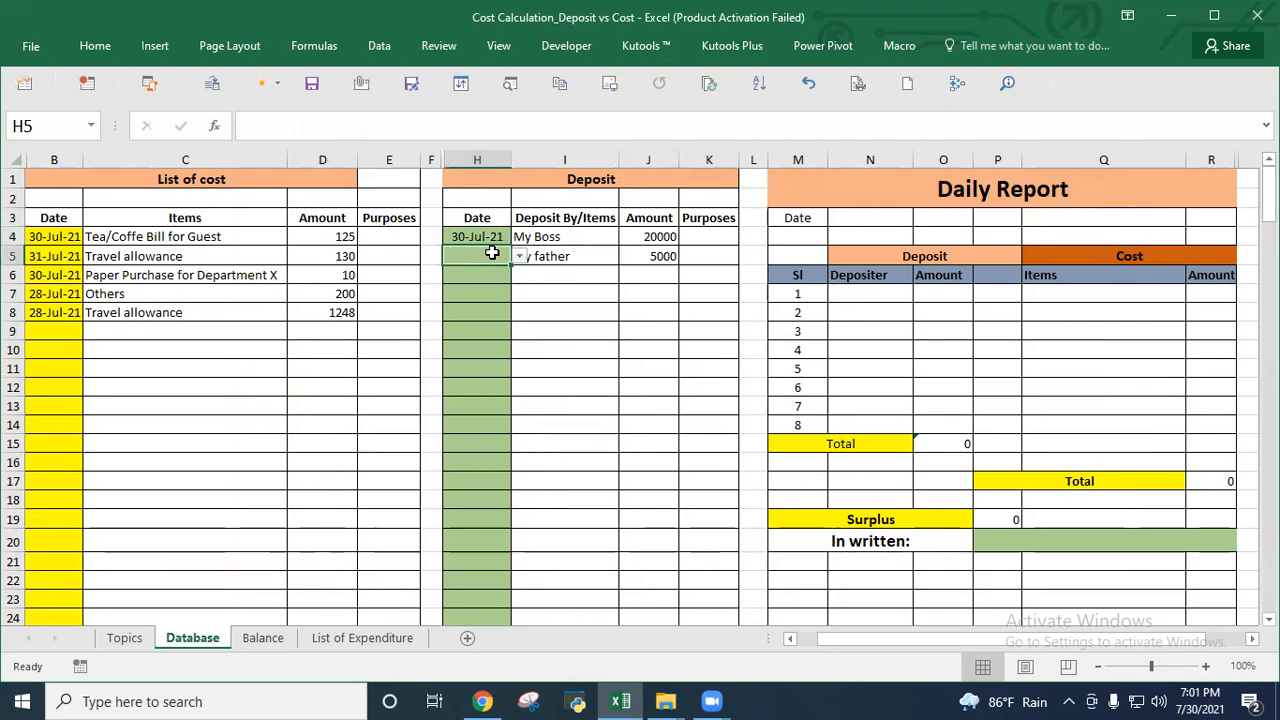
left_click(518, 257)
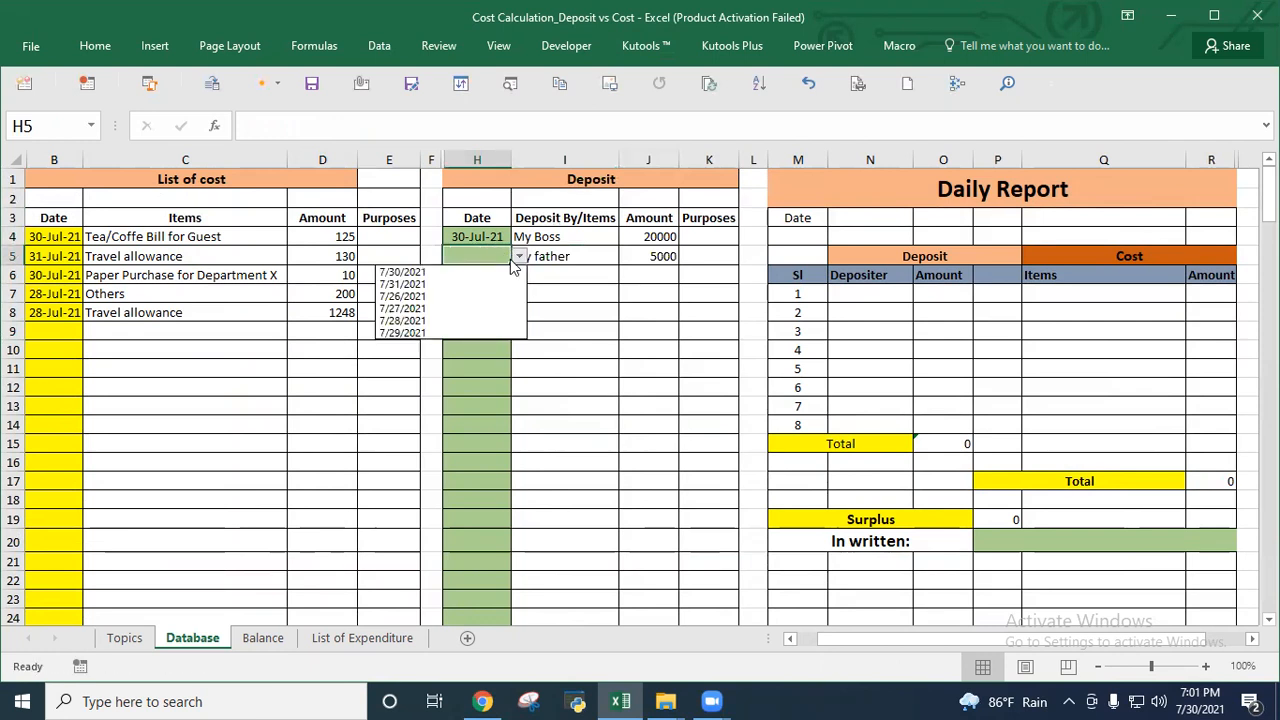
left_click(410, 293)
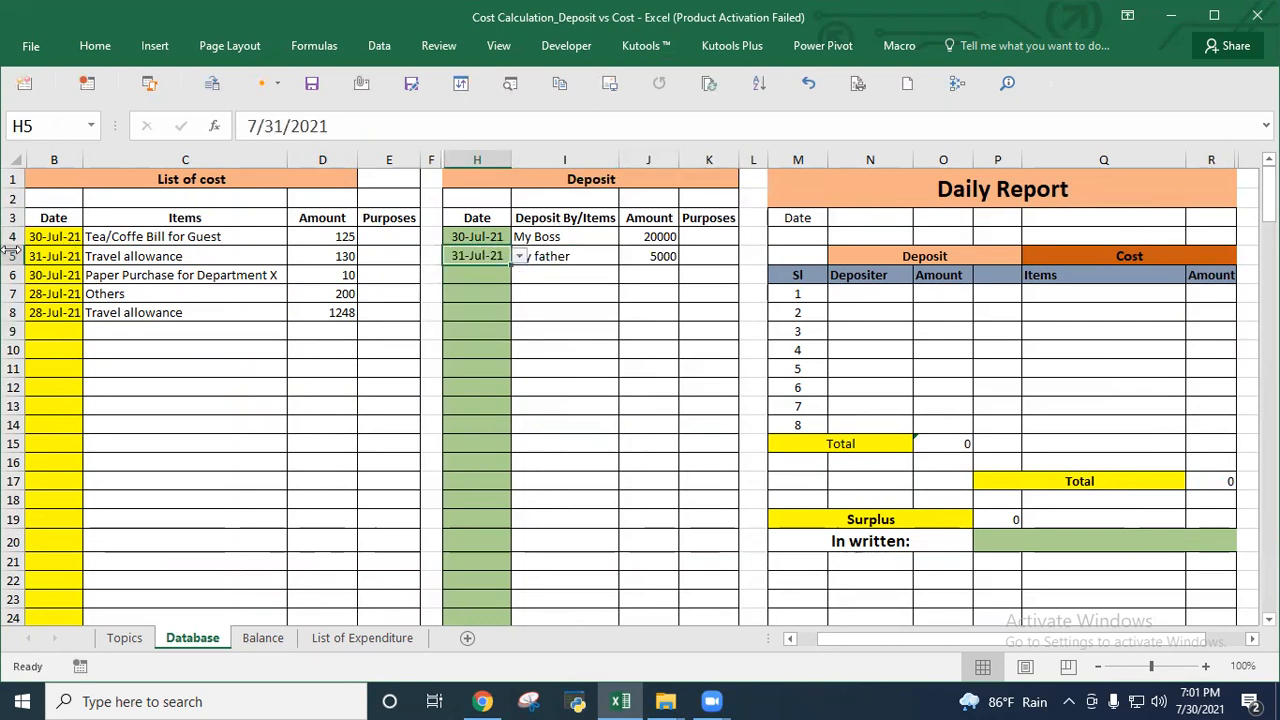
Review the cost dates and the List of cost entry range in columns B to D, and return to the sheet's start.
left_click_drag(56, 242, 46, 358)
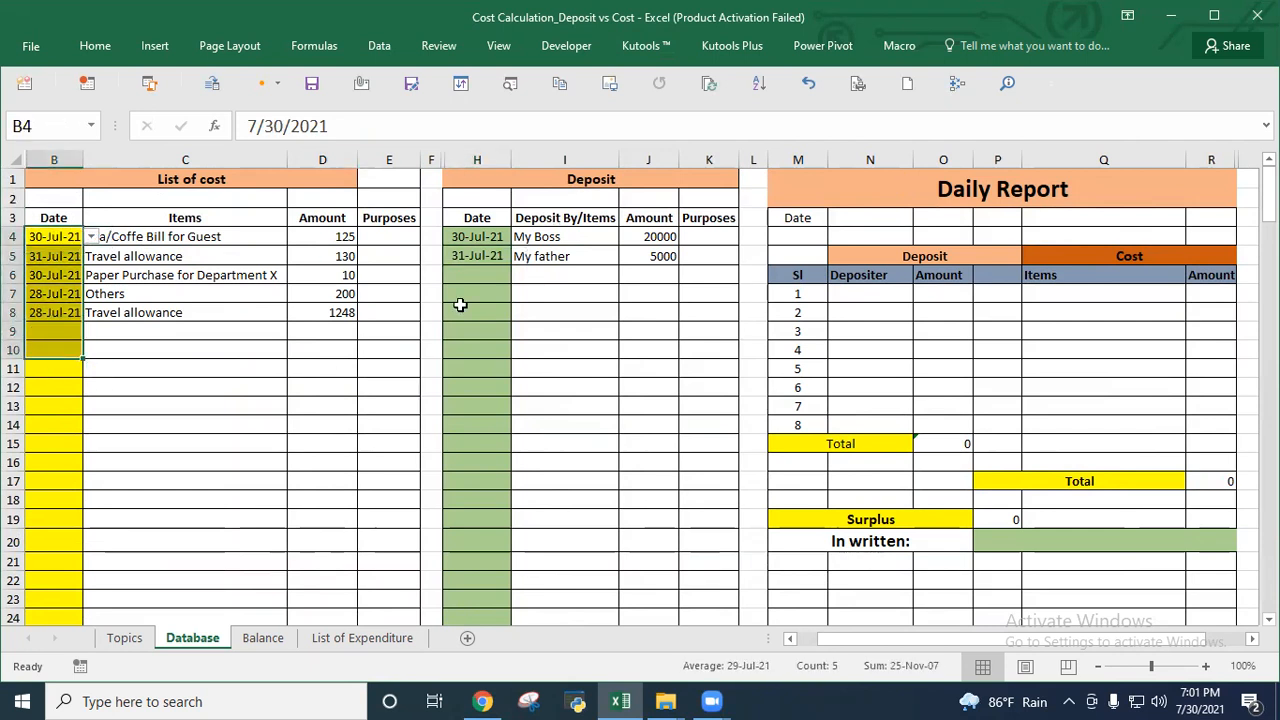
left_click_drag(70, 238, 337, 670)
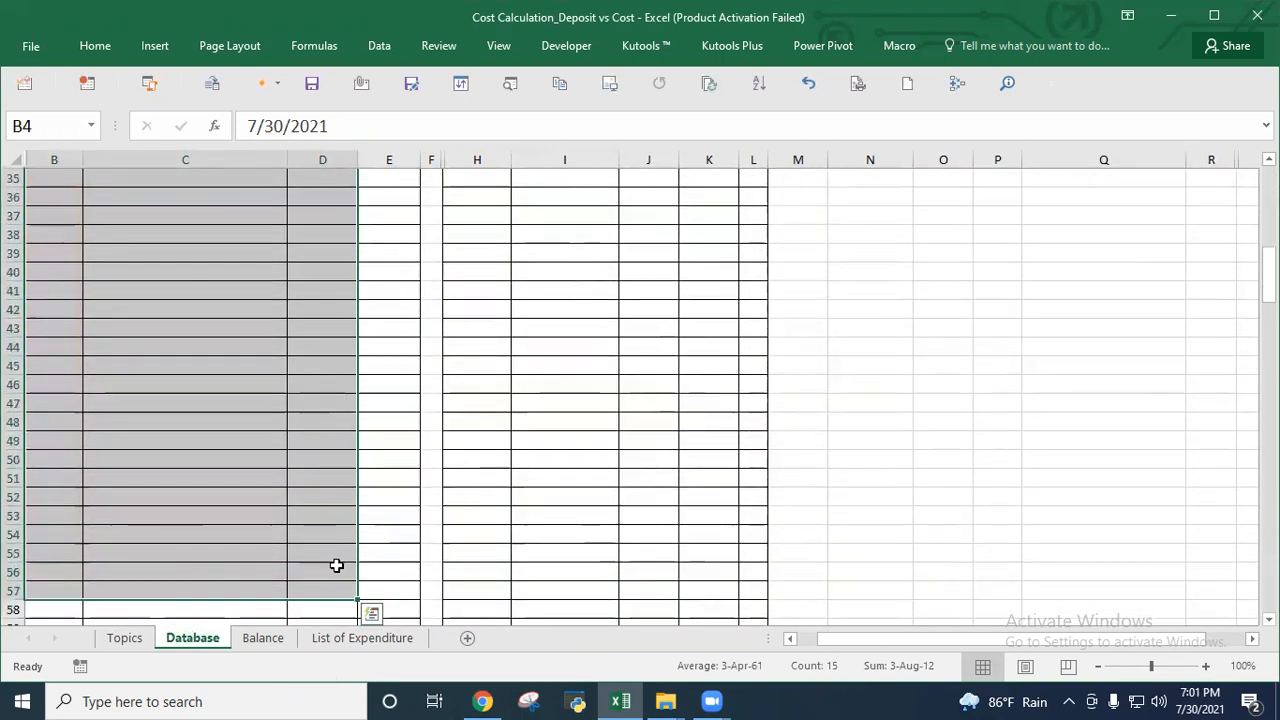
key("ctrl+Home")
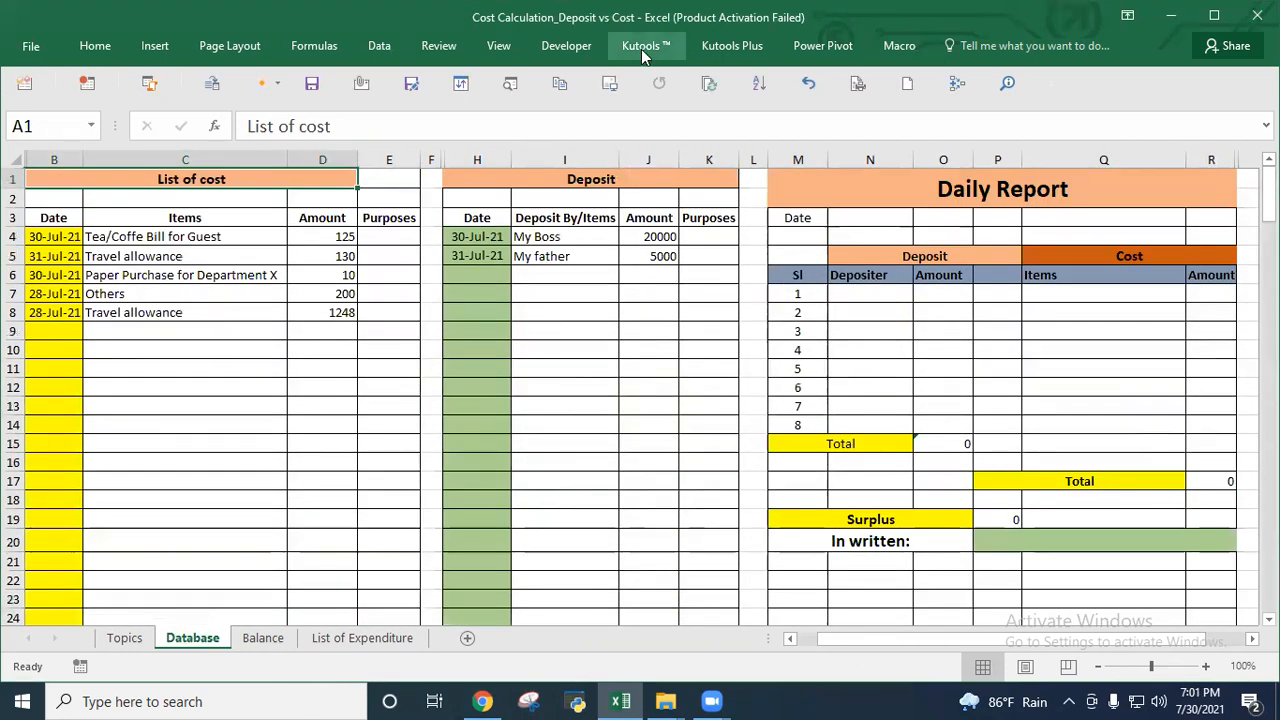
Try freezing the panes at cell U3 and check which header rows stay fixed.
left_click(1250, 217)
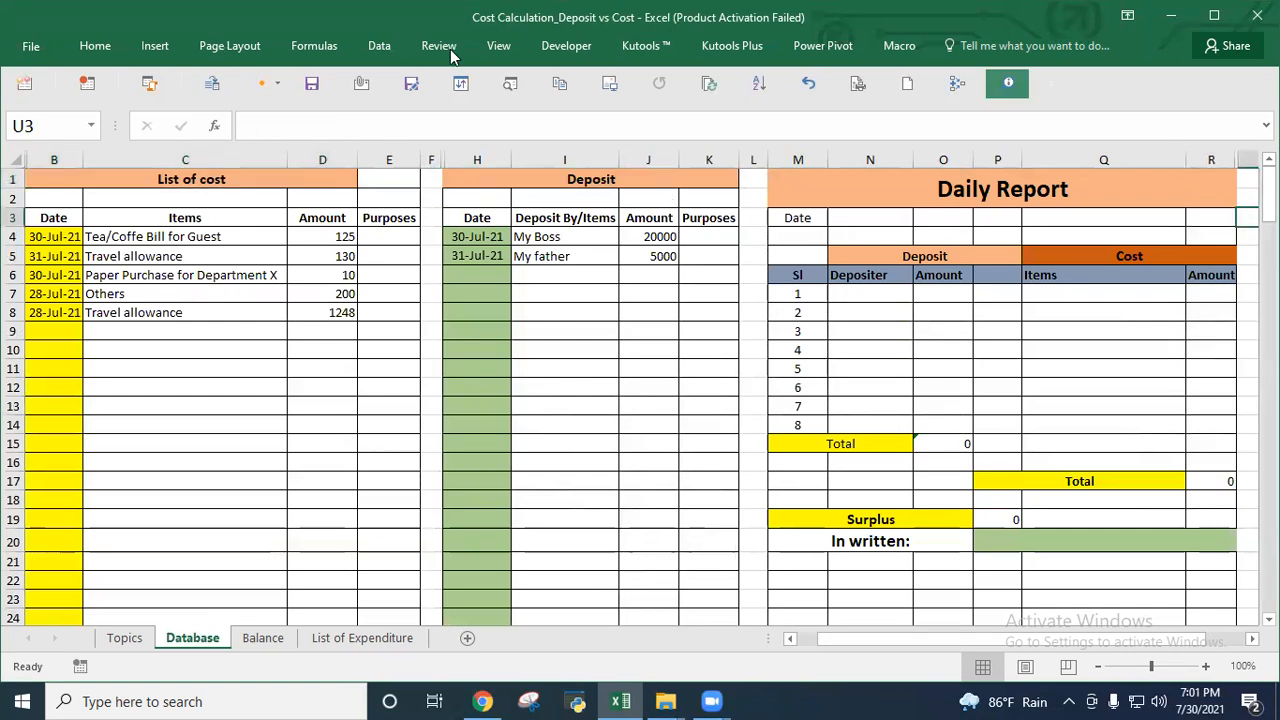
left_click(497, 46)
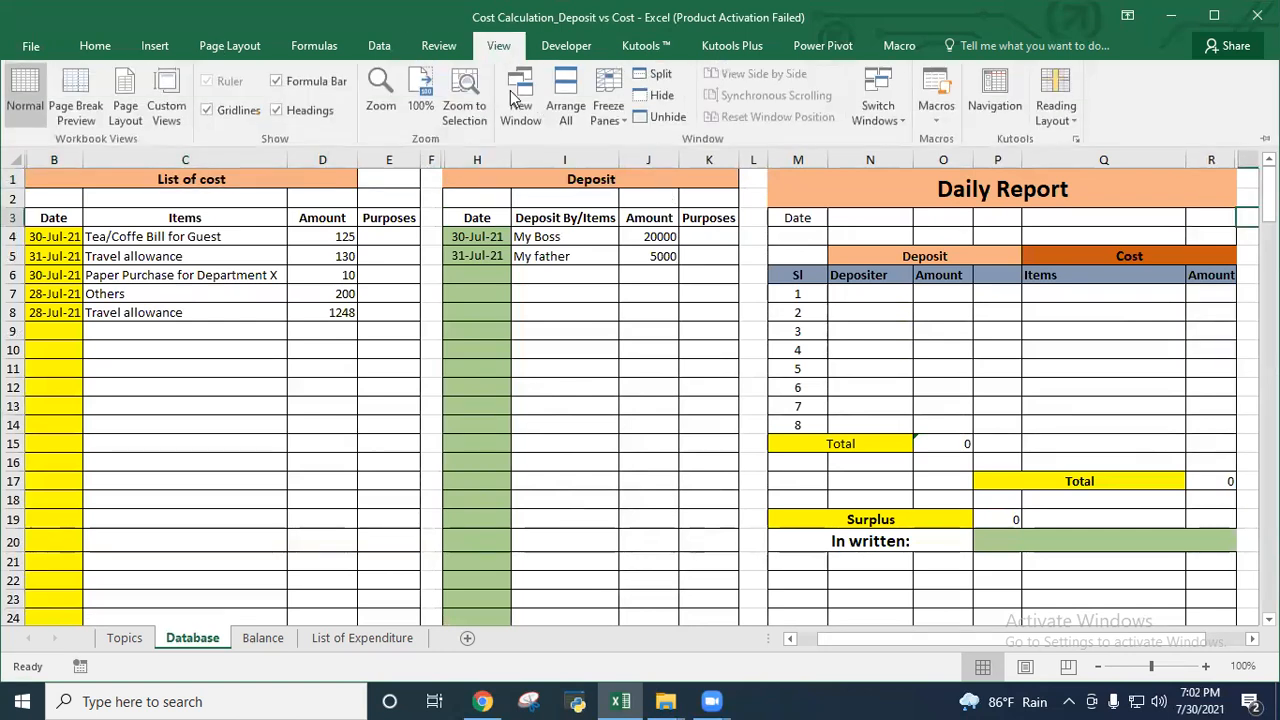
left_click(607, 110)
left_click(670, 163)
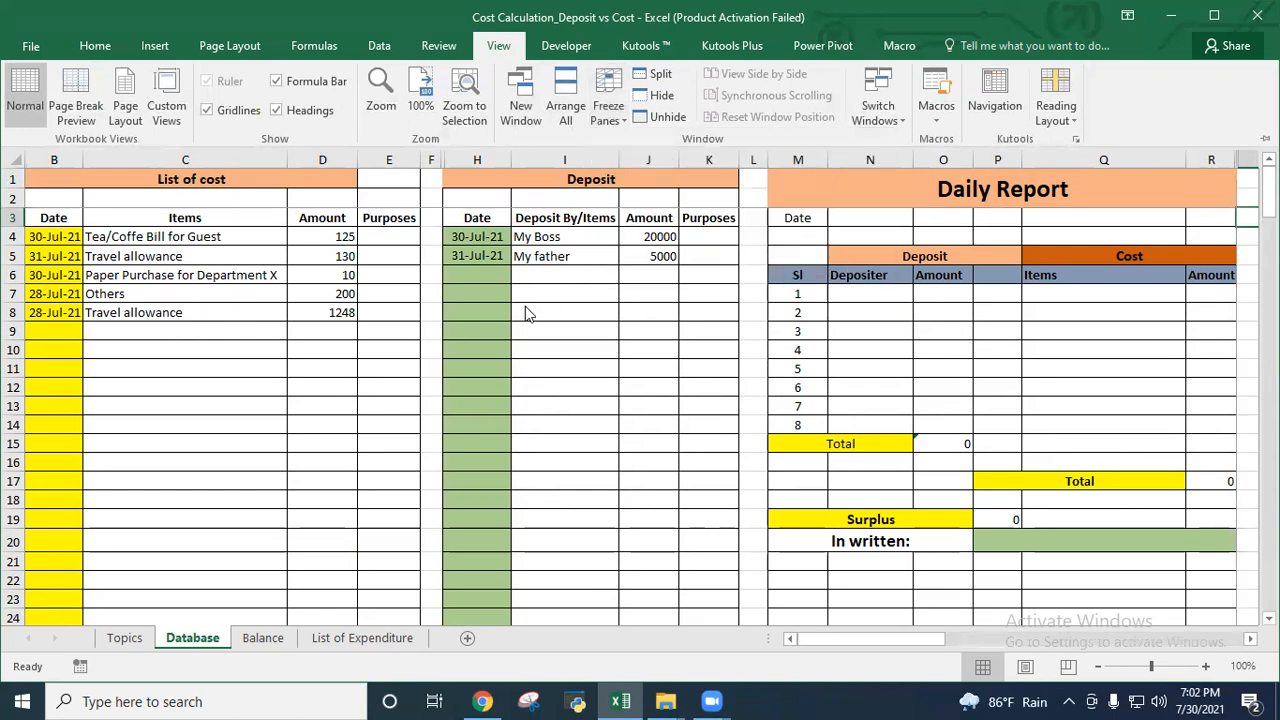
key("ctrl+F1")
scroll(568, 272, "down", 7)
scroll(568, 272, "up", 7)
scroll(568, 275, "up", 1)
Unfreeze the panes and freeze them again at cell U4 to keep rows 1 to 3 fixed, and test the result.
left_click(1245, 239)
left_click(492, 45)
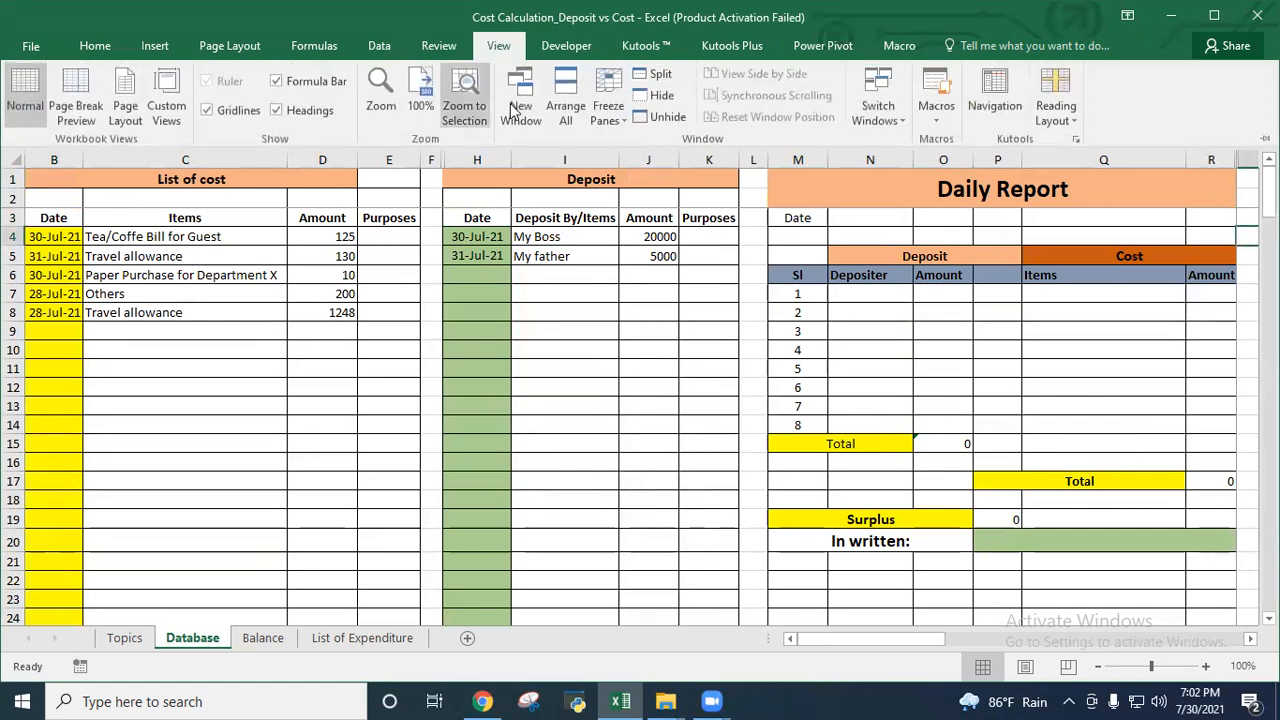
left_click(609, 112)
left_click(648, 142)
left_click(617, 118)
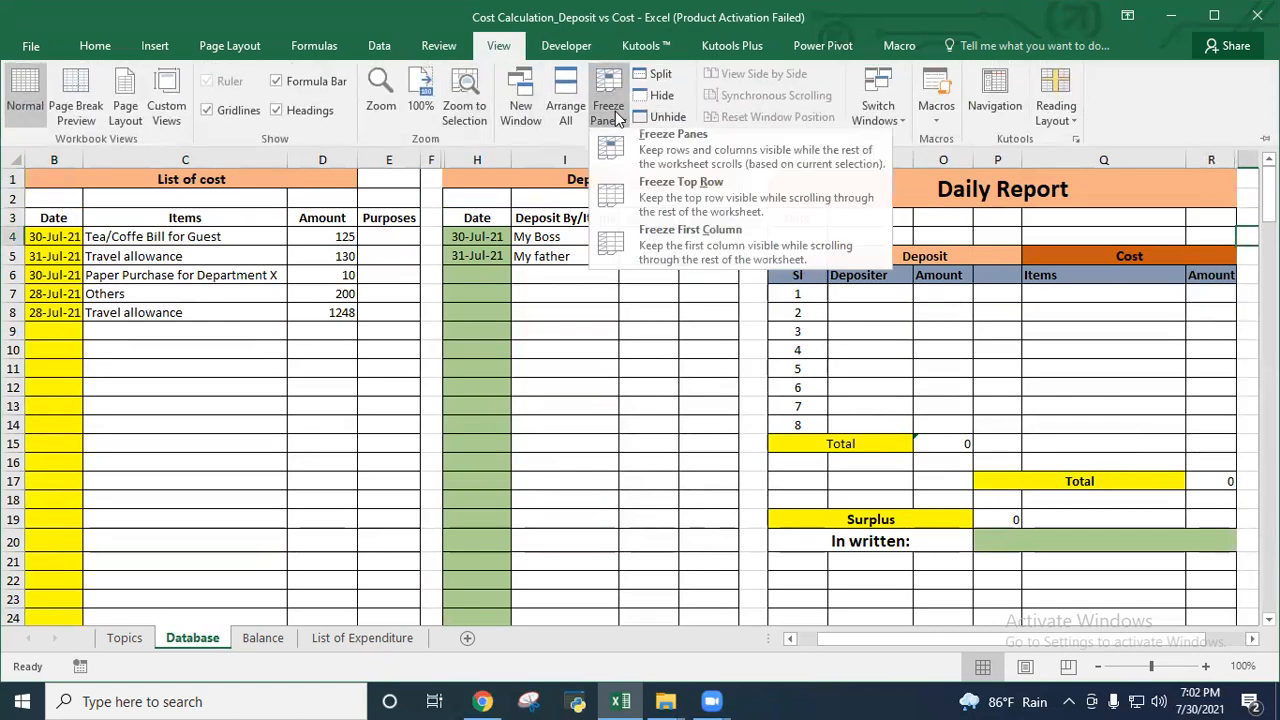
left_click(640, 148)
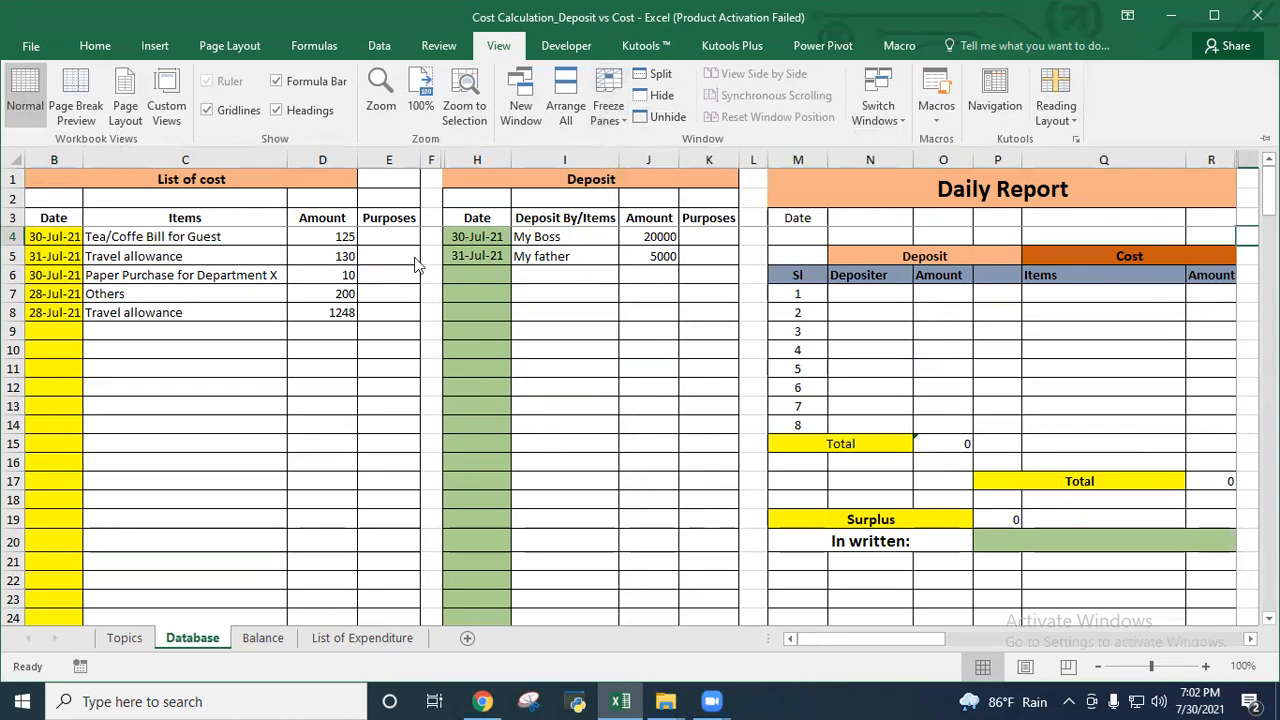
scroll(337, 247, "down", 7)
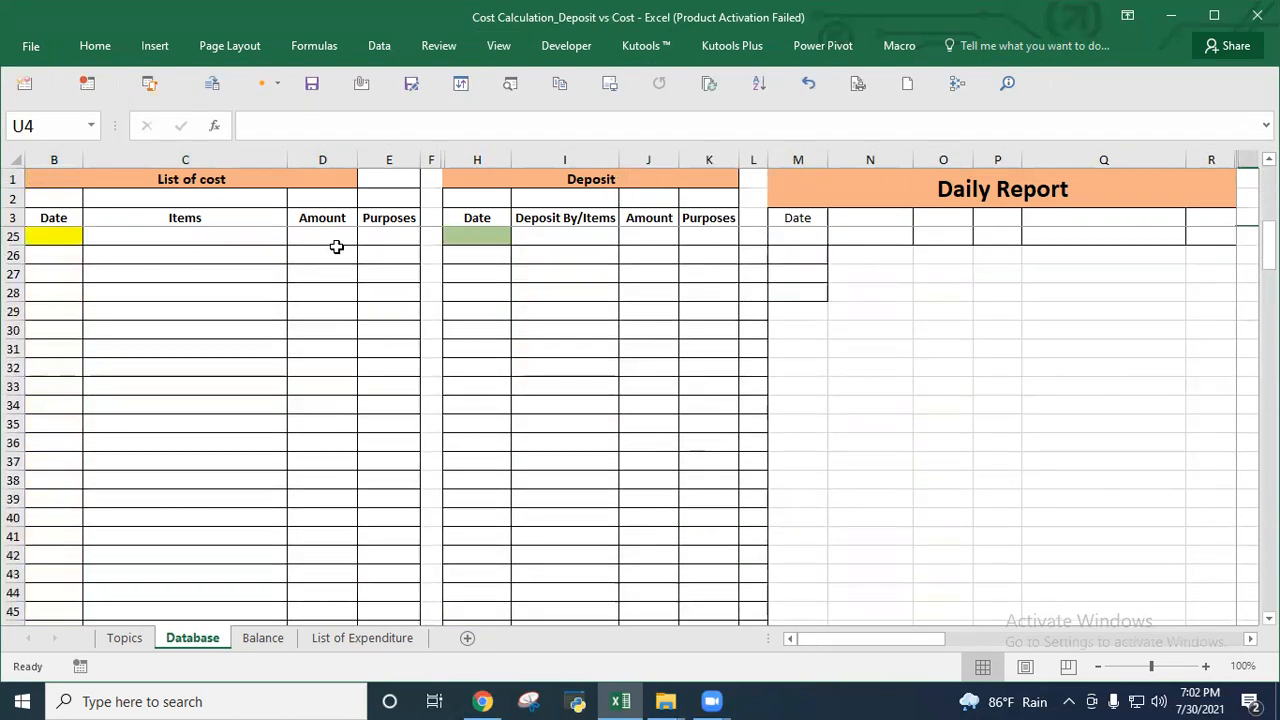
scroll(337, 247, "up", 7)
scroll(337, 247, "down", 6)
scroll(337, 247, "up", 6)
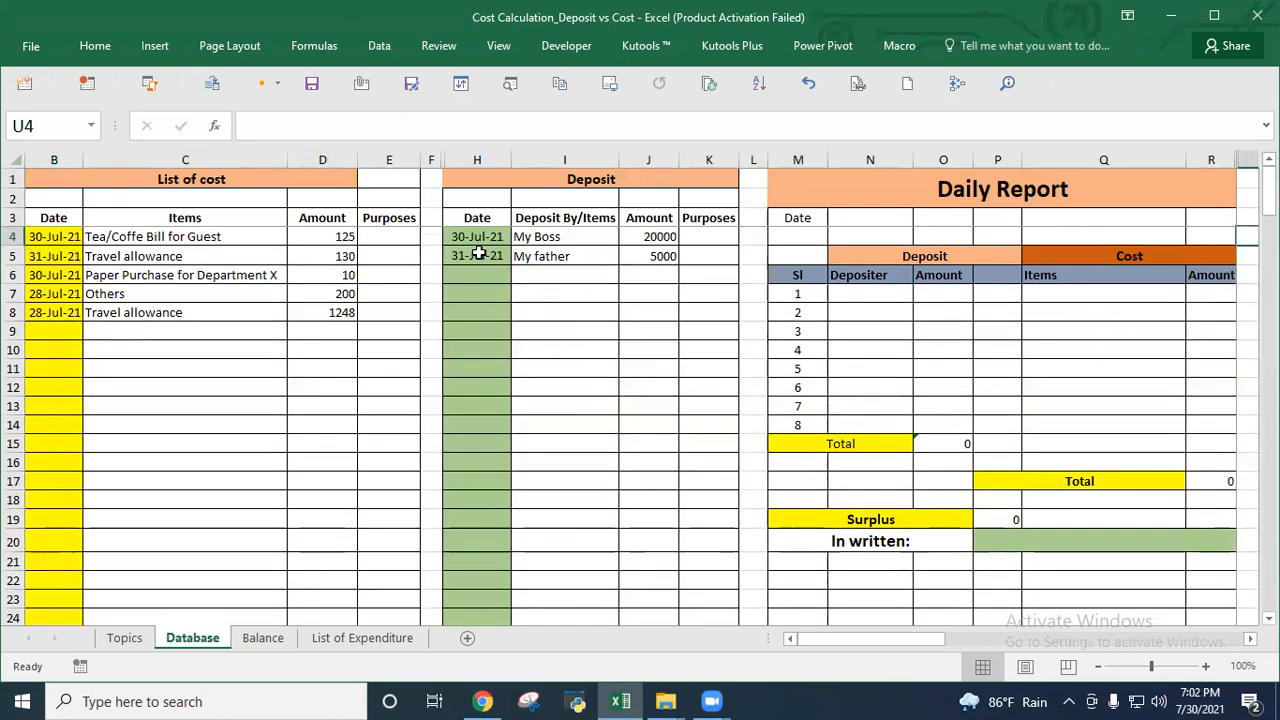
Review the cost and deposit entries and set the Daily Report date in N3 to 7/30/2021.
left_click_drag(60, 238, 338, 308)
left_click_drag(466, 236, 697, 259)
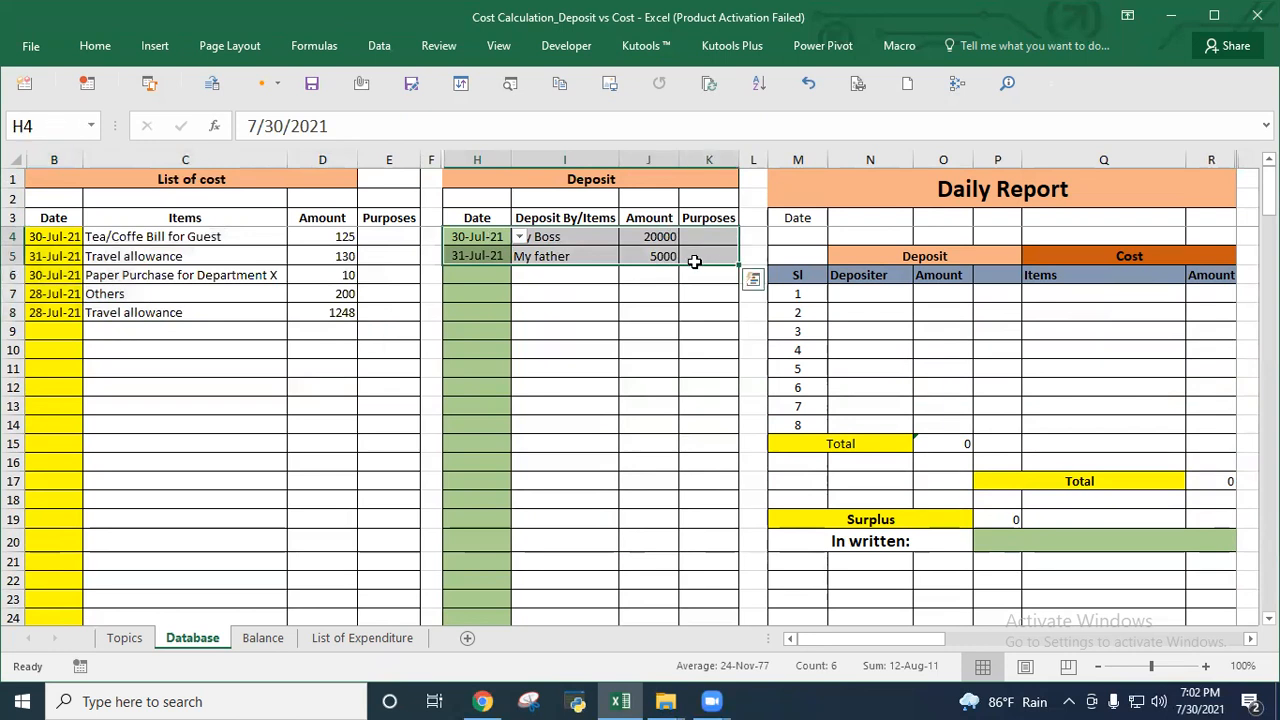
left_click(863, 217)
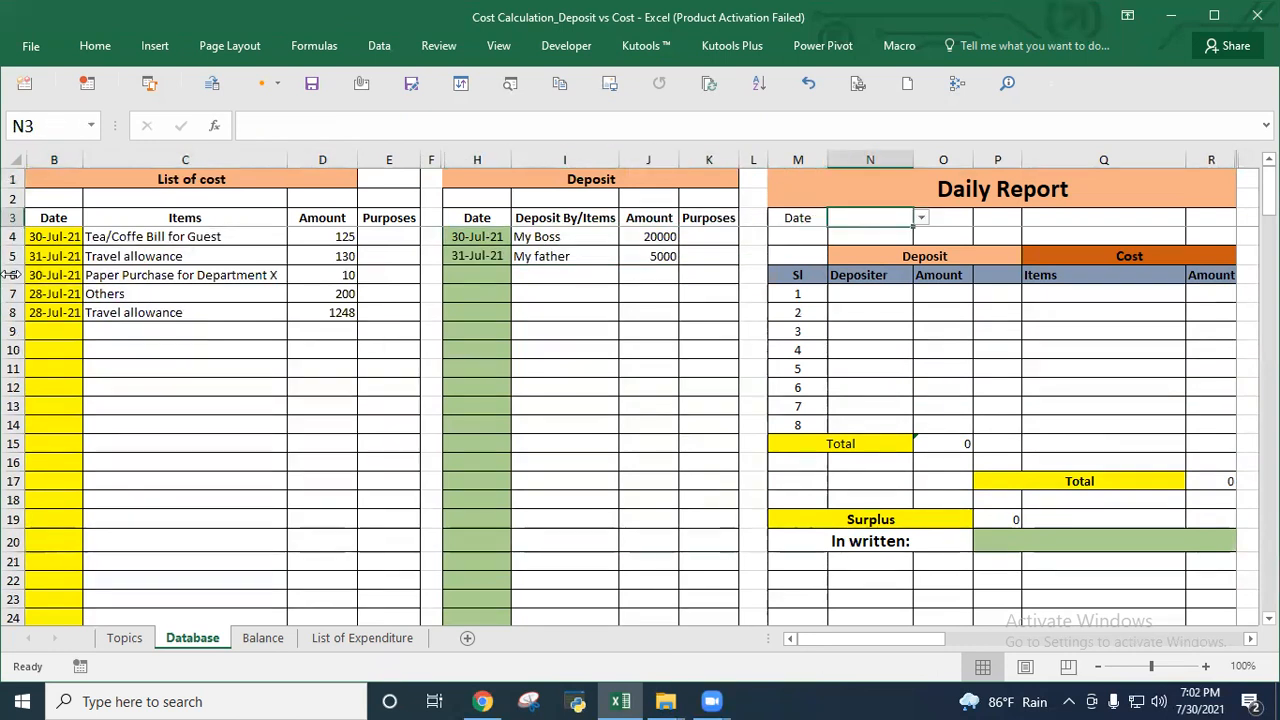
left_click(47, 238)
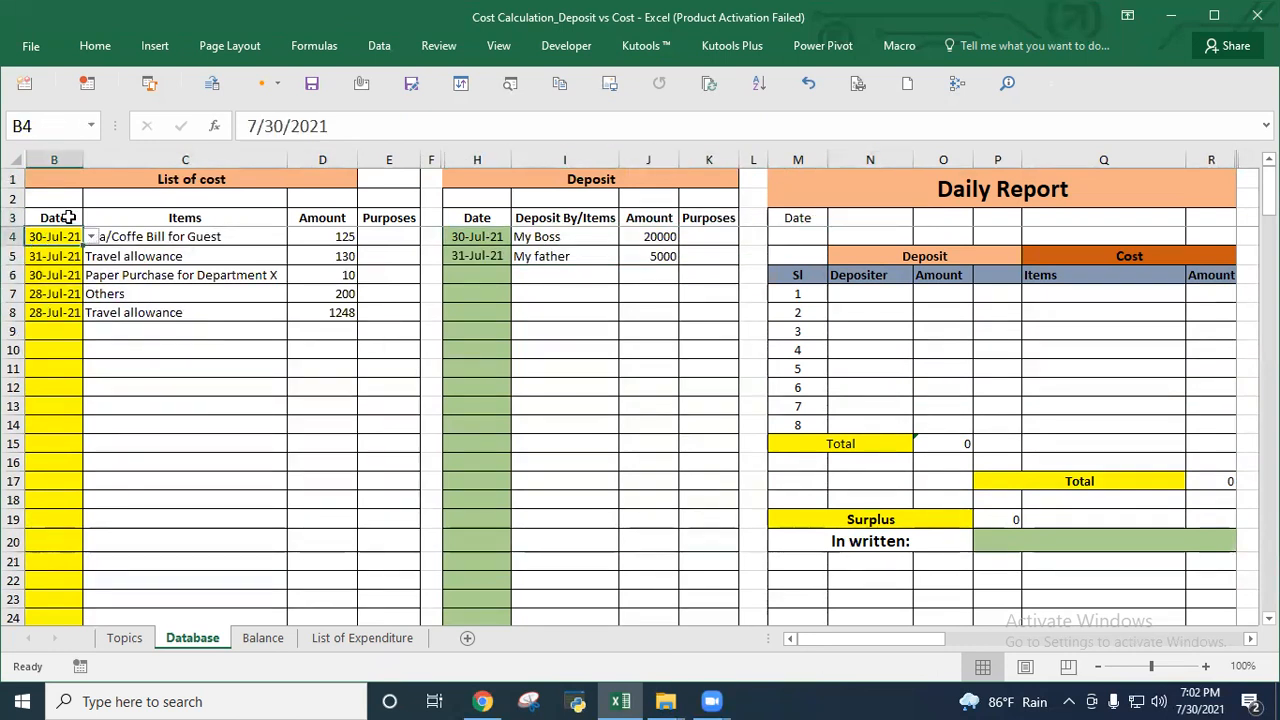
left_click(886, 212)
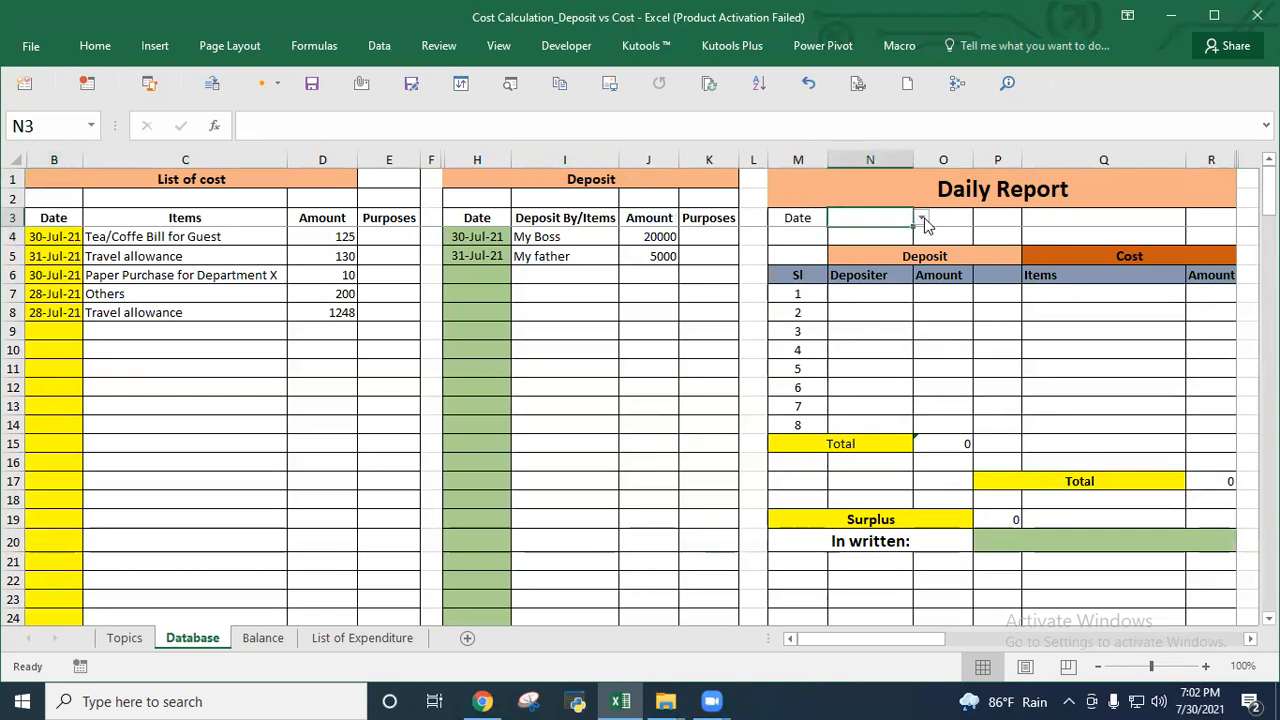
left_click(921, 217)
left_click(805, 282)
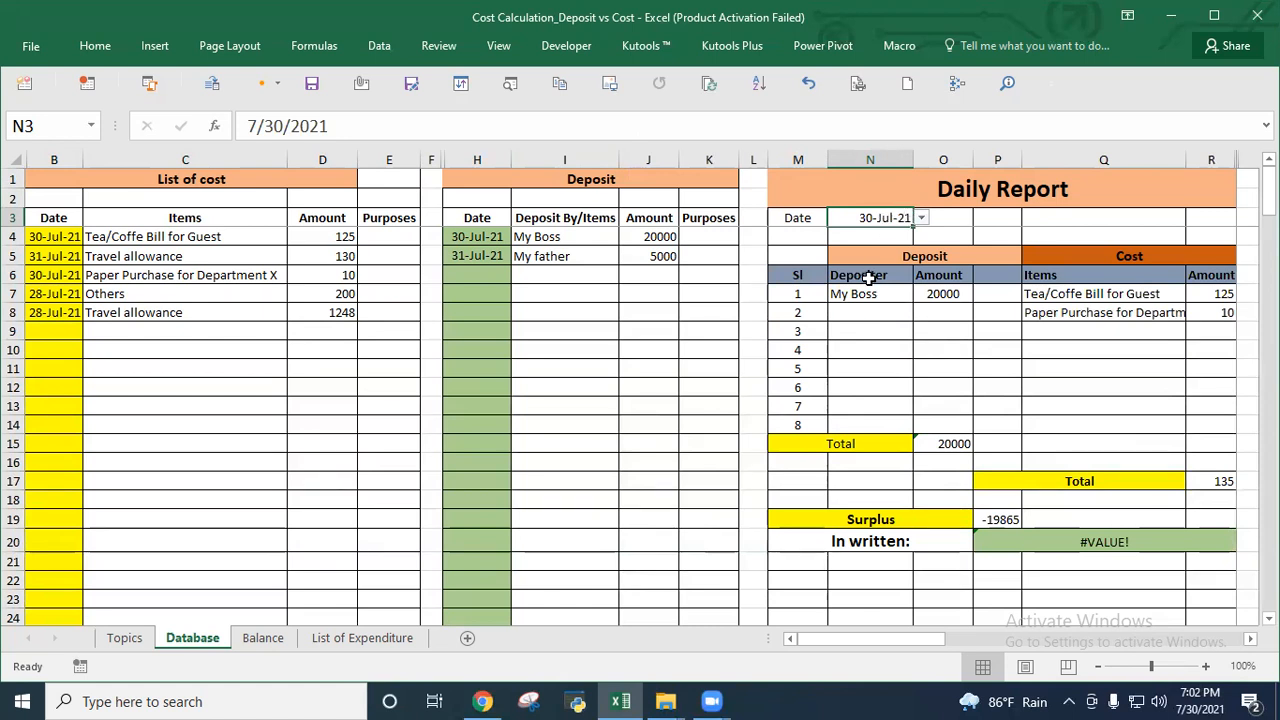
Compare the My Boss deposit row with the report and change the My father deposit date in H5 to 7/30/2021.
left_click_drag(483, 241, 668, 245)
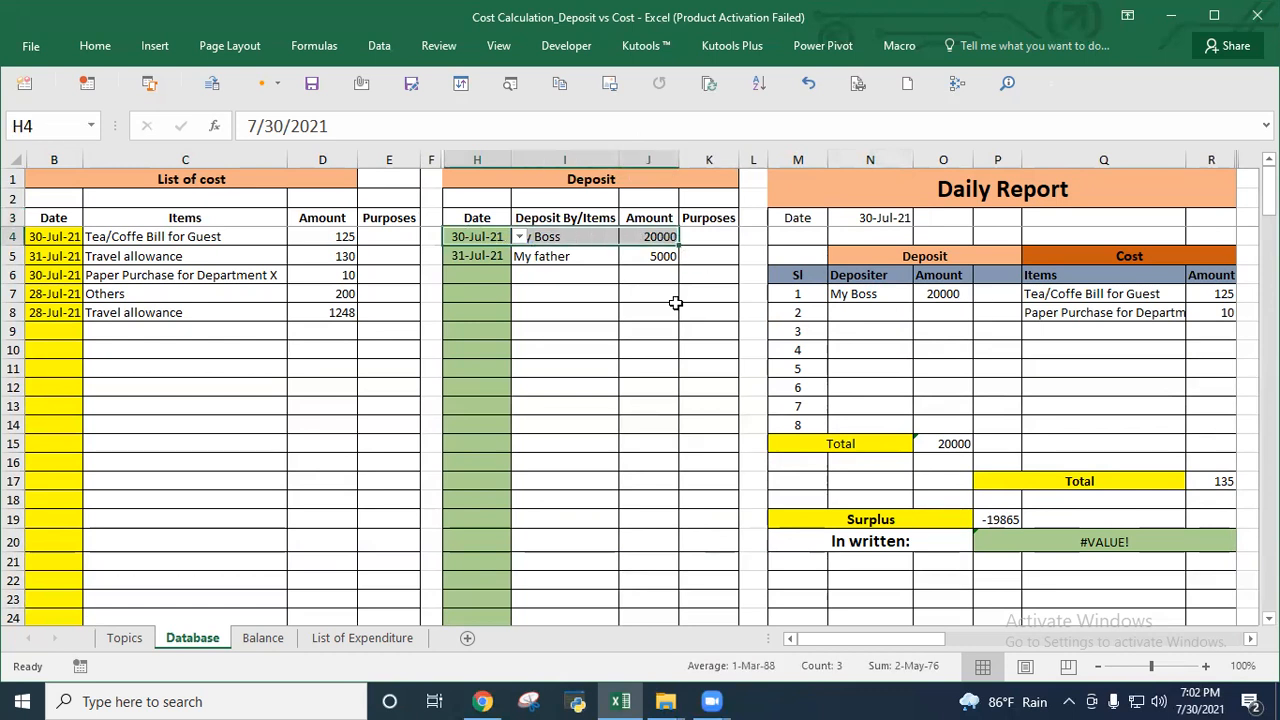
left_click(457, 257)
left_click(519, 257)
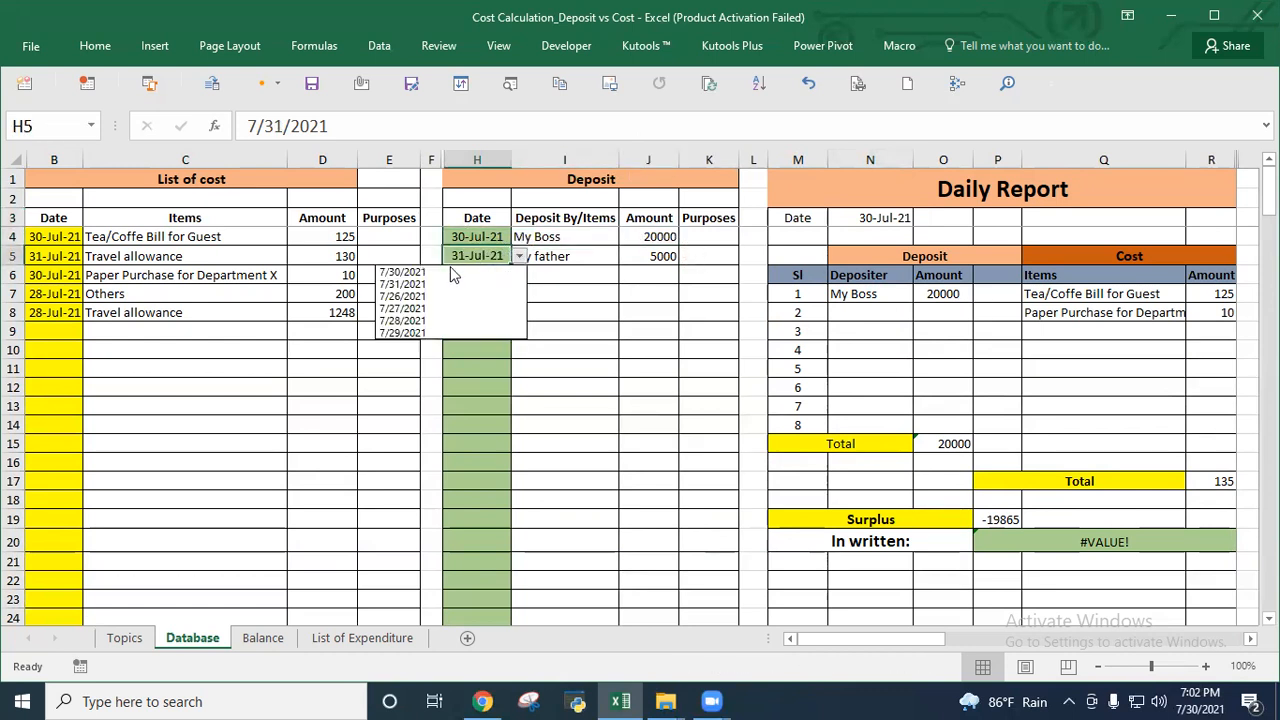
left_click(423, 268)
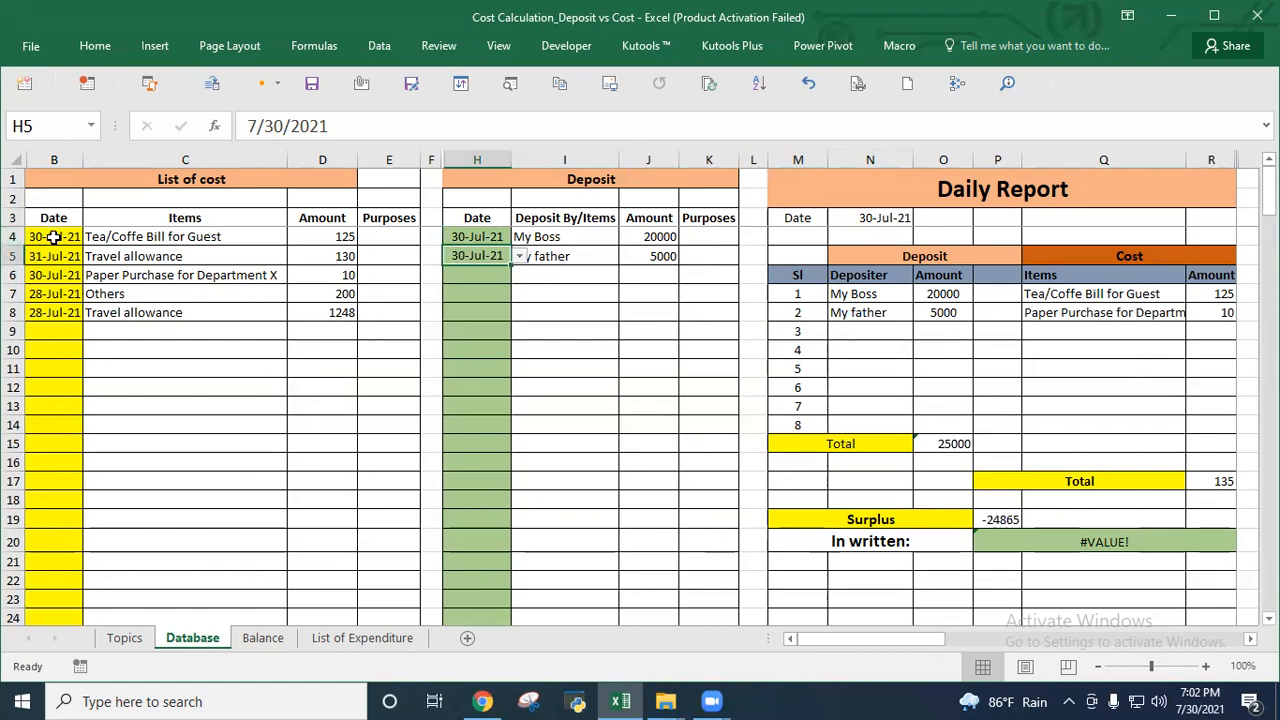
Check the 30-Jul-21 cost items against the report and set the Tea/Coffe Bill for Guest amount in D4 to 500.
left_click(102, 237)
left_click(133, 280)
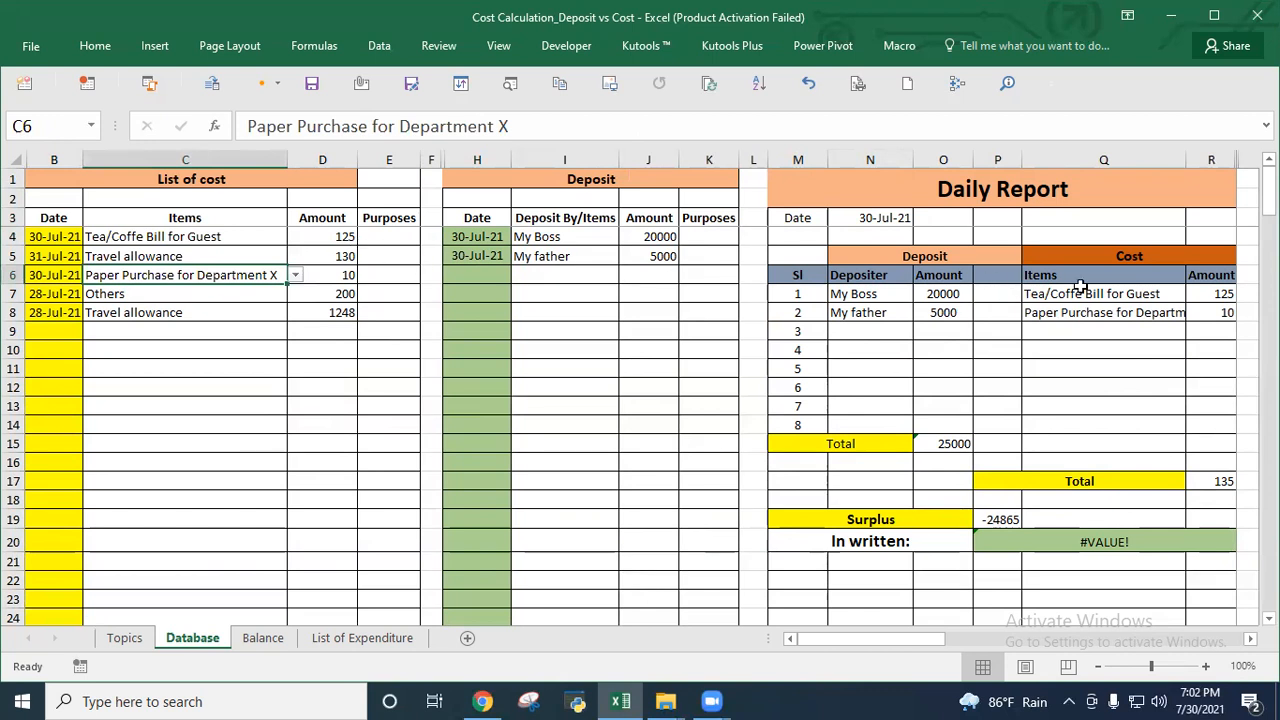
left_click(324, 240)
type("500")
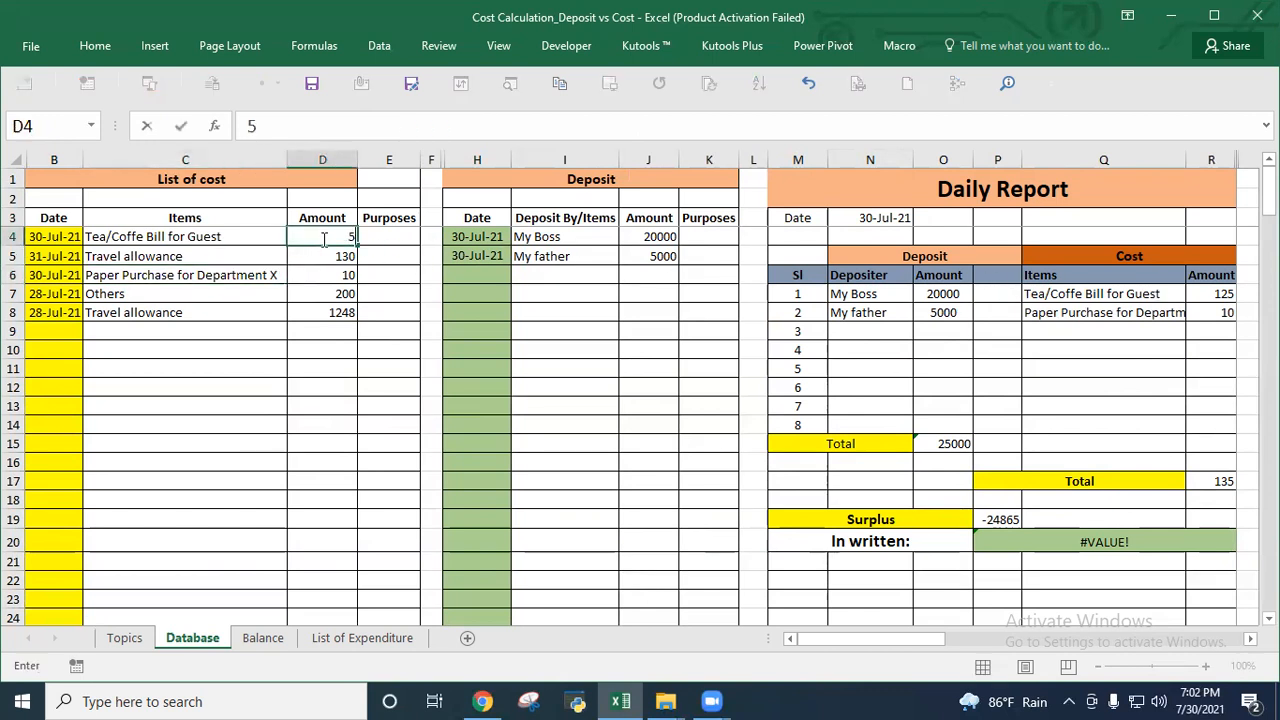
key("Return")
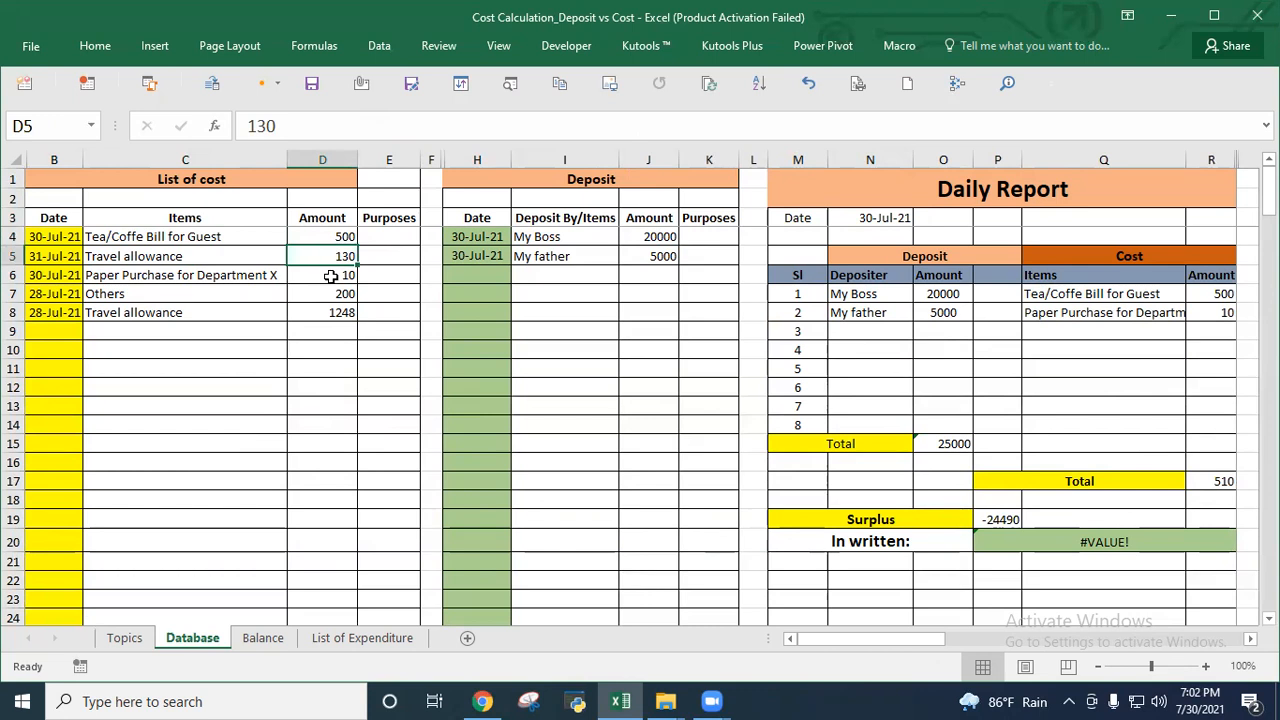
Set the Paper Purchase for Department X amount in D6 to 25.
left_click(331, 276)
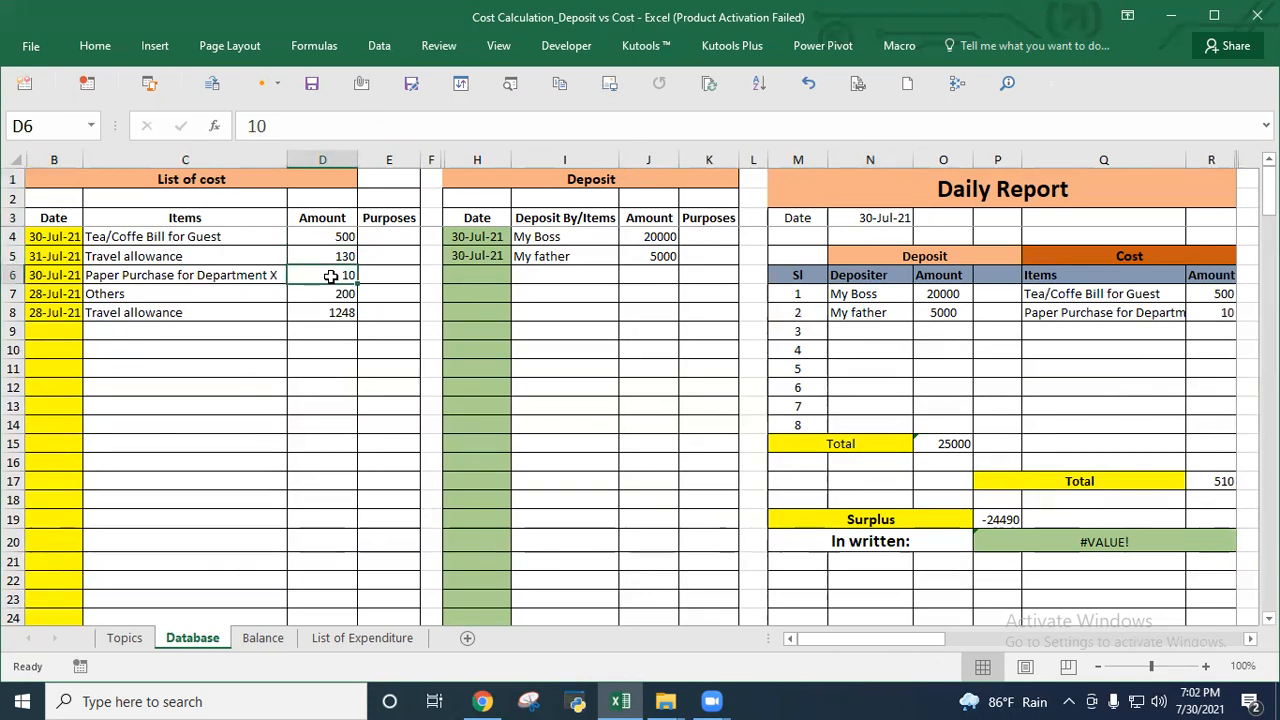
type("25")
key("Return")
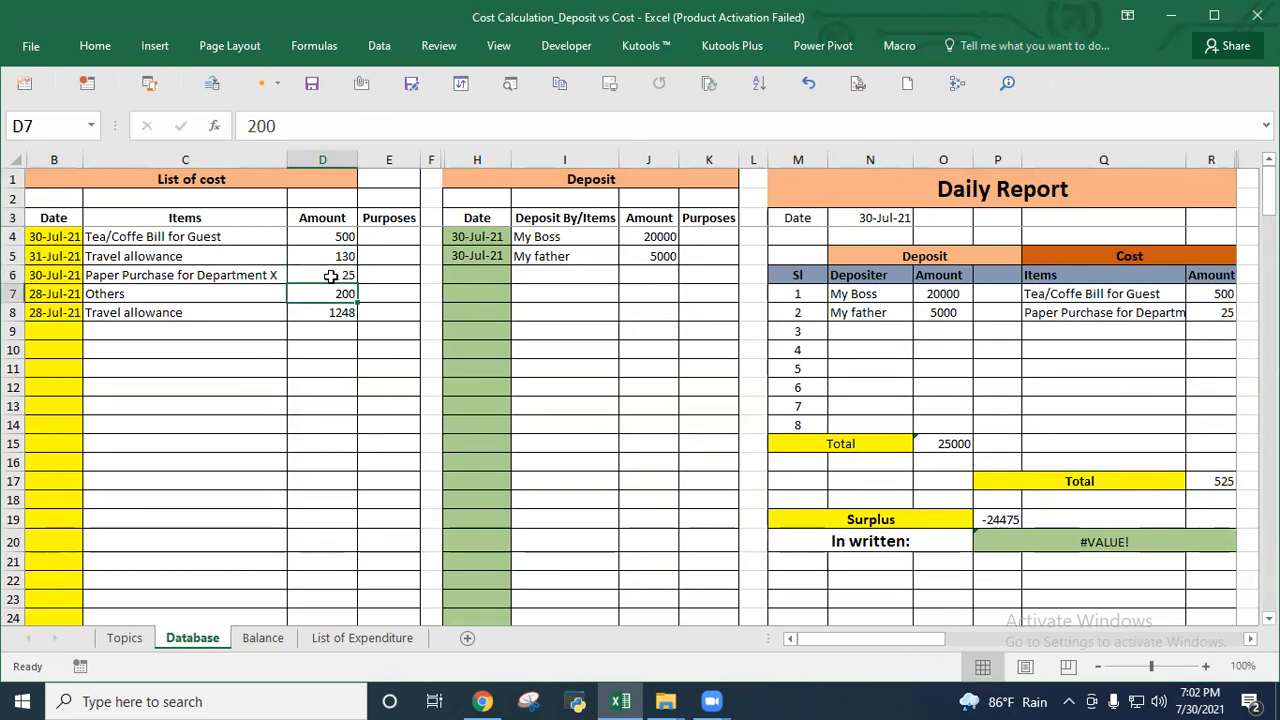
Examine the Daily Report's deposit amounts and total formula in O15, and the cost amounts and total formula in R17.
left_click_drag(945, 293, 946, 424)
left_click(944, 443)
left_click(310, 126)
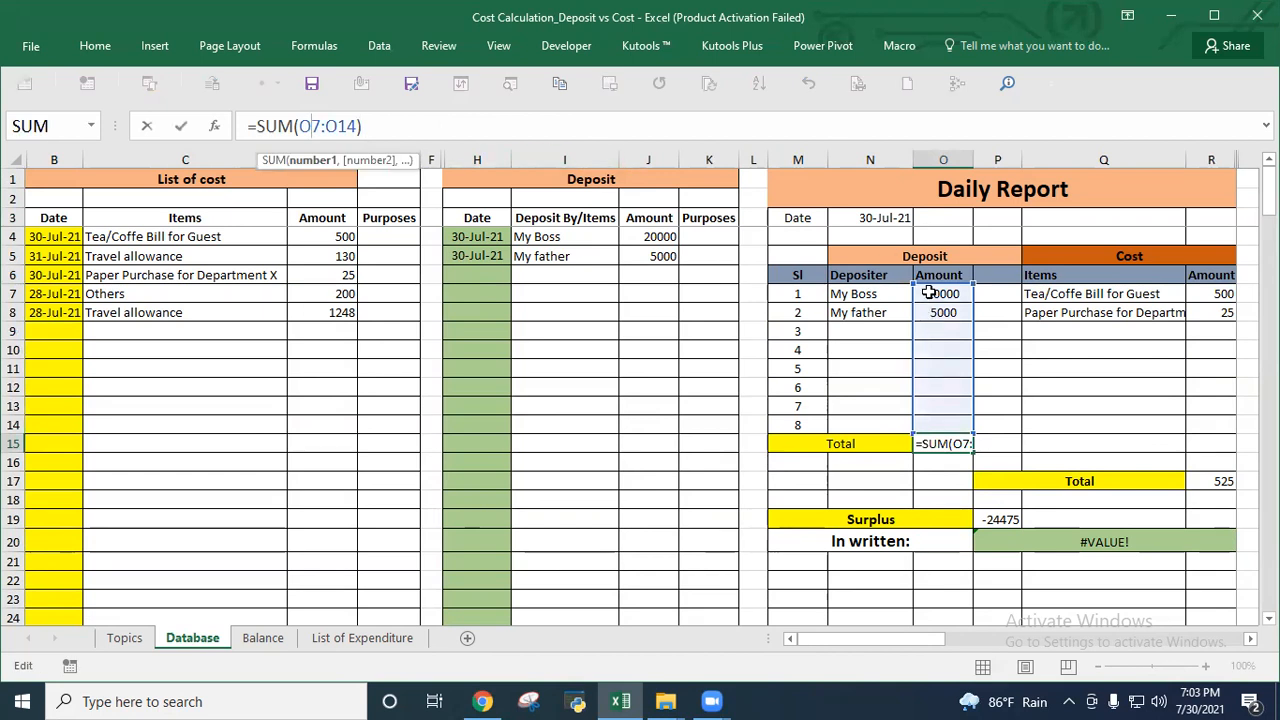
key("Return")
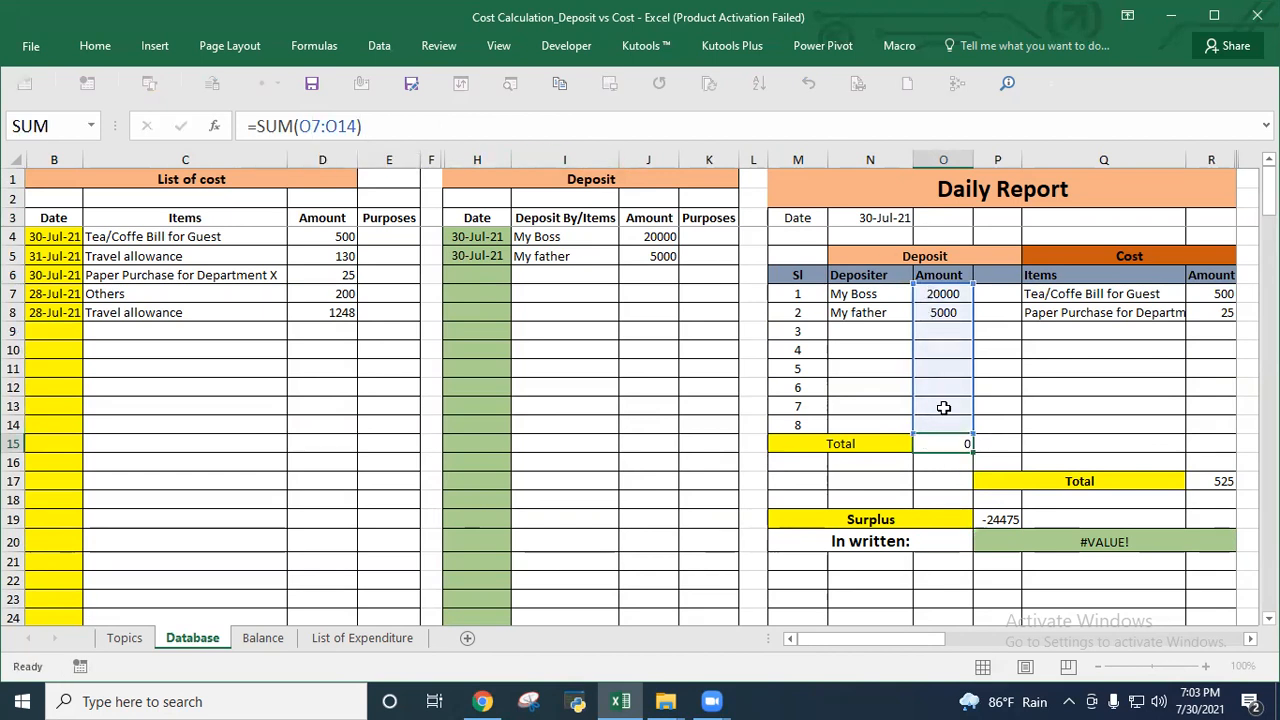
left_click_drag(1214, 294, 1221, 468)
left_click(1197, 482)
left_click(337, 128)
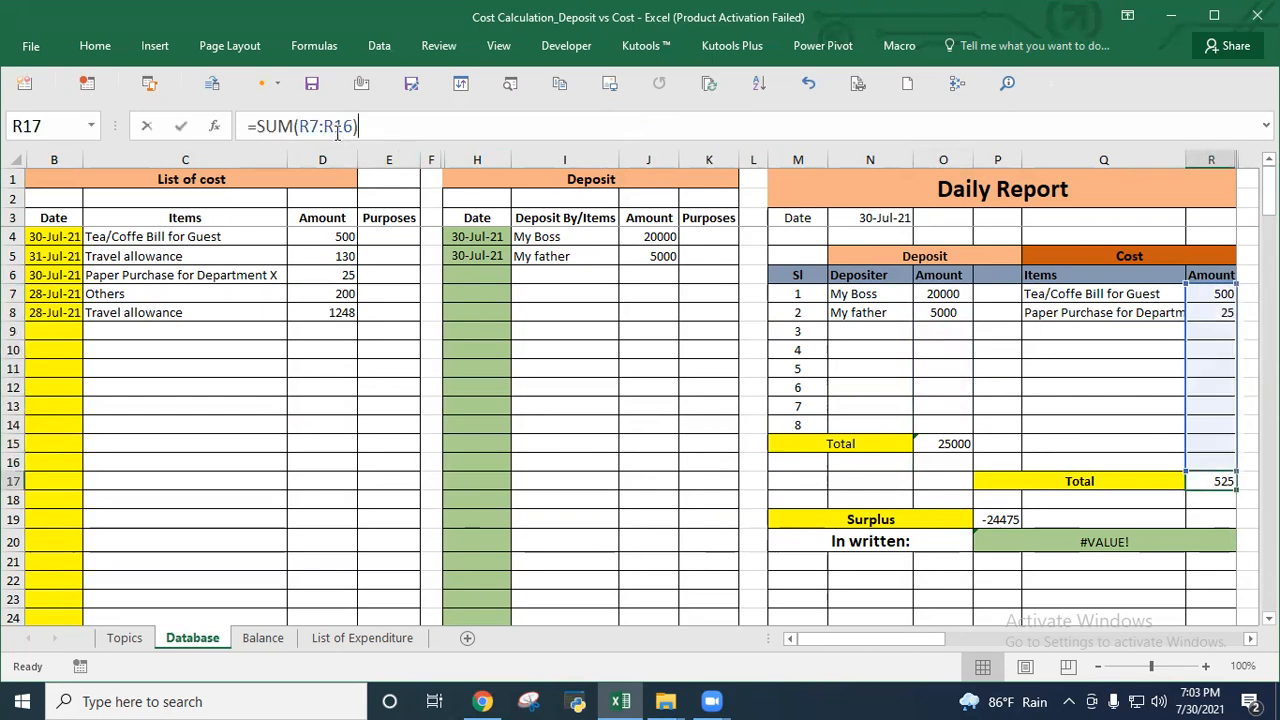
key("Return")
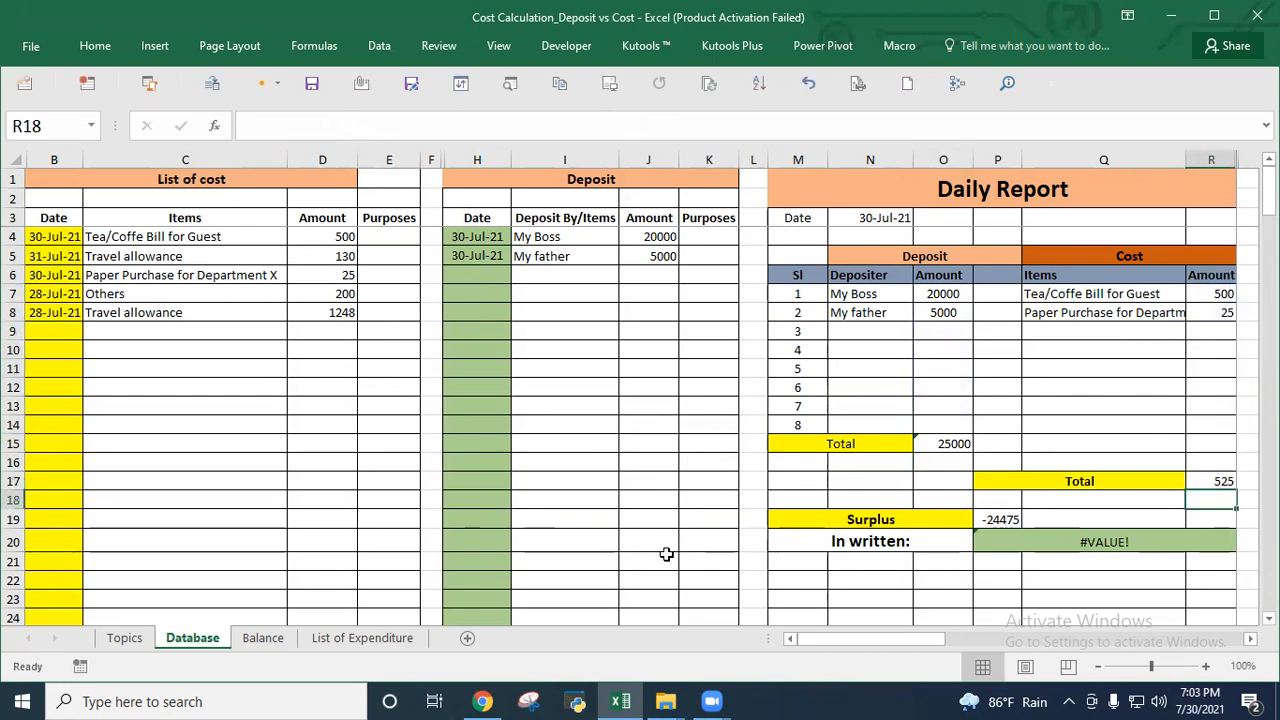
Set the Paper Purchase for Department X amount in D6 to 26000.
left_click(821, 517)
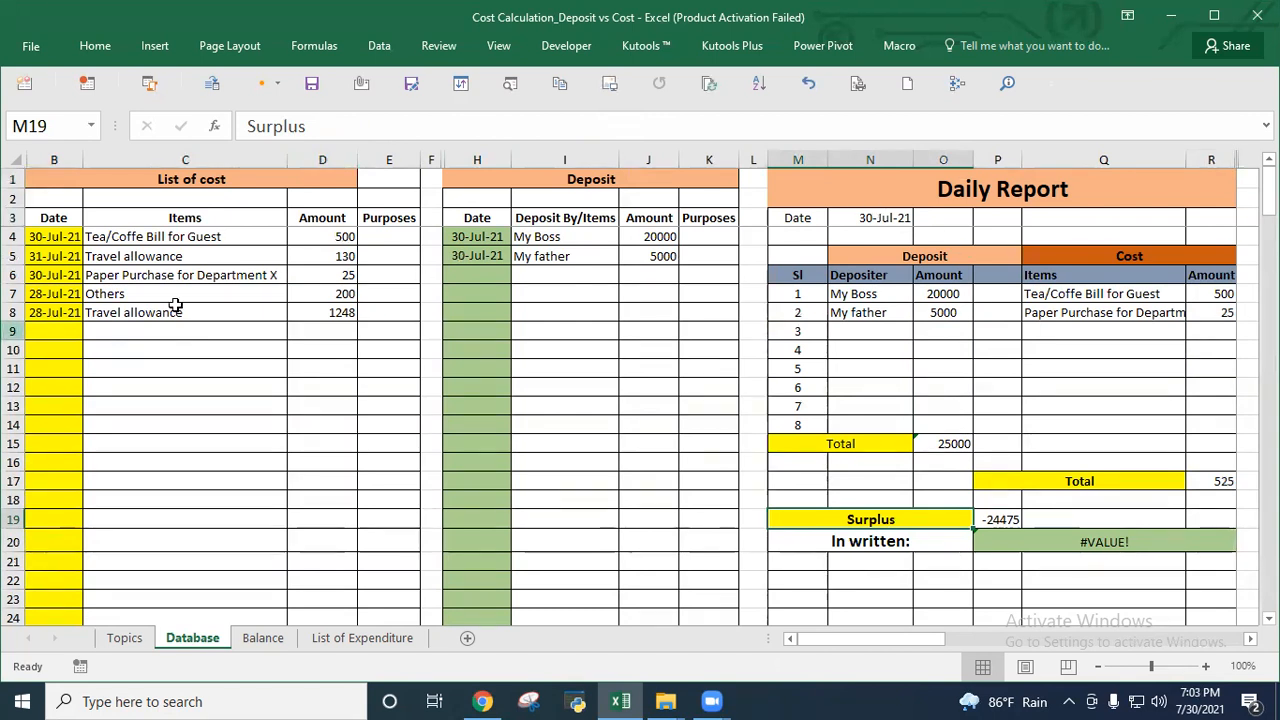
left_click(340, 275)
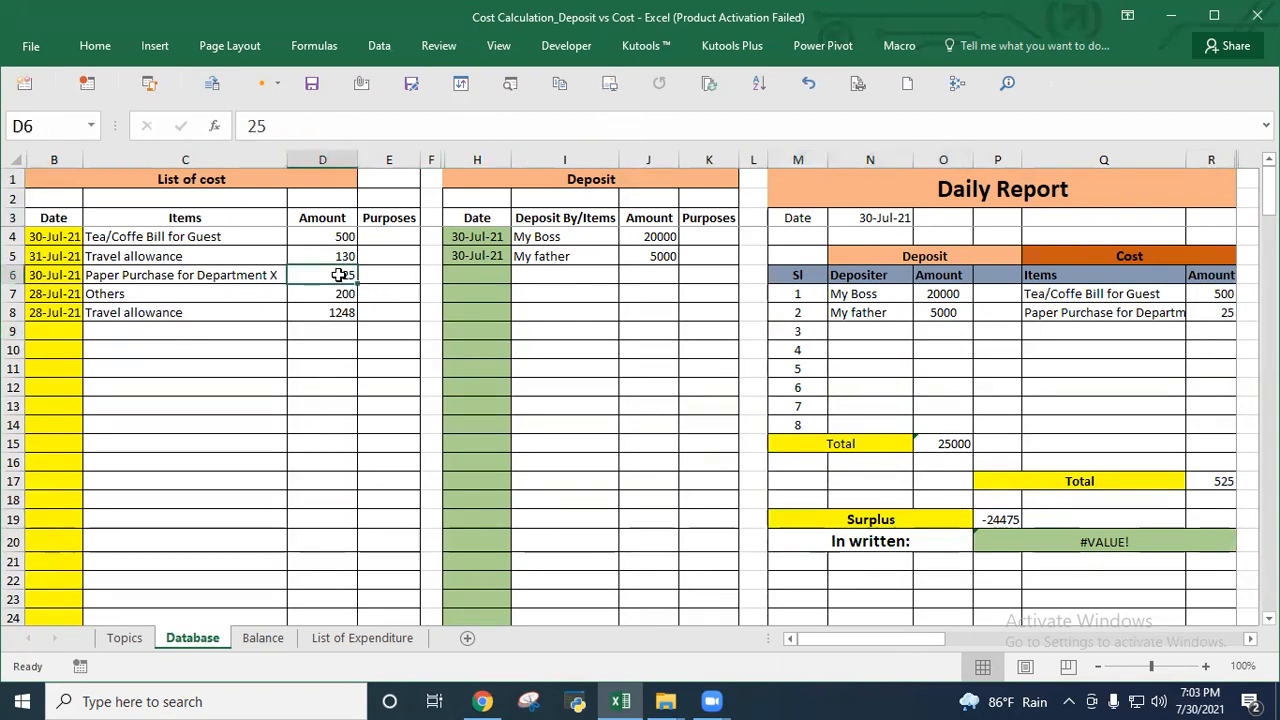
type("26000")
key("Return")
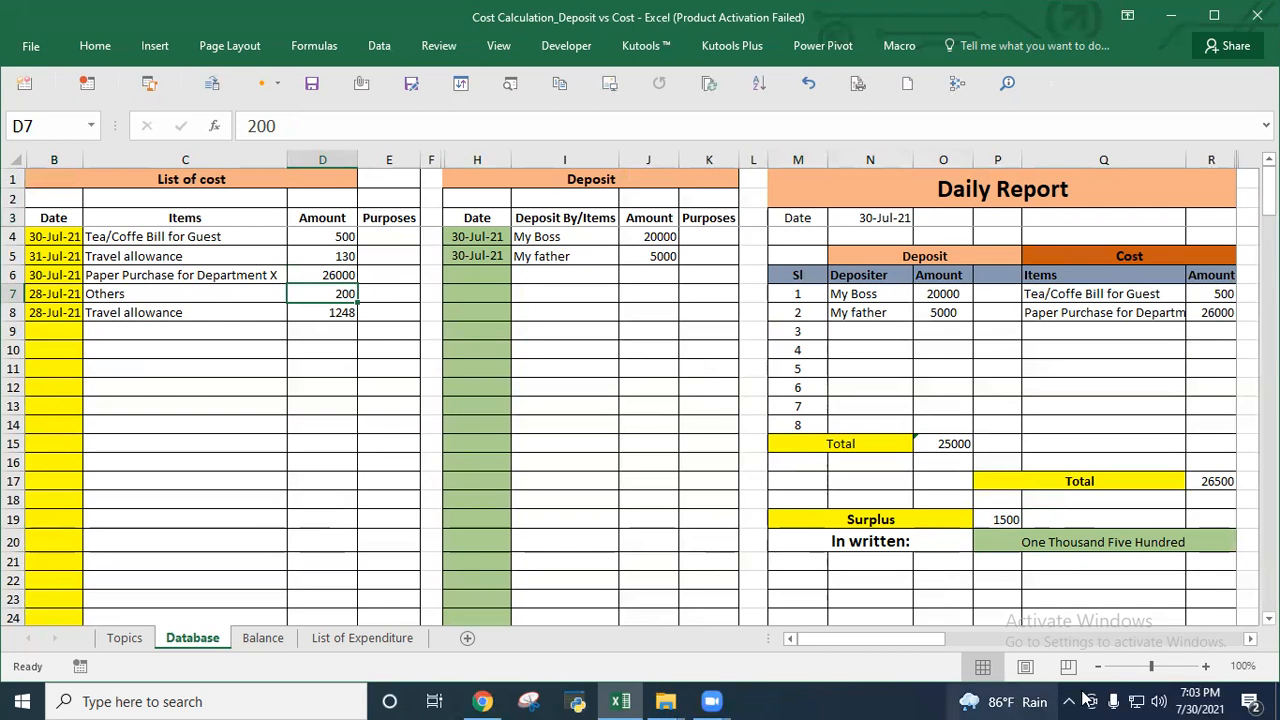
Examine the deposit total in O15, the Surplus formula in P19 and the amount-in-words formula in P20.
left_click(942, 443)
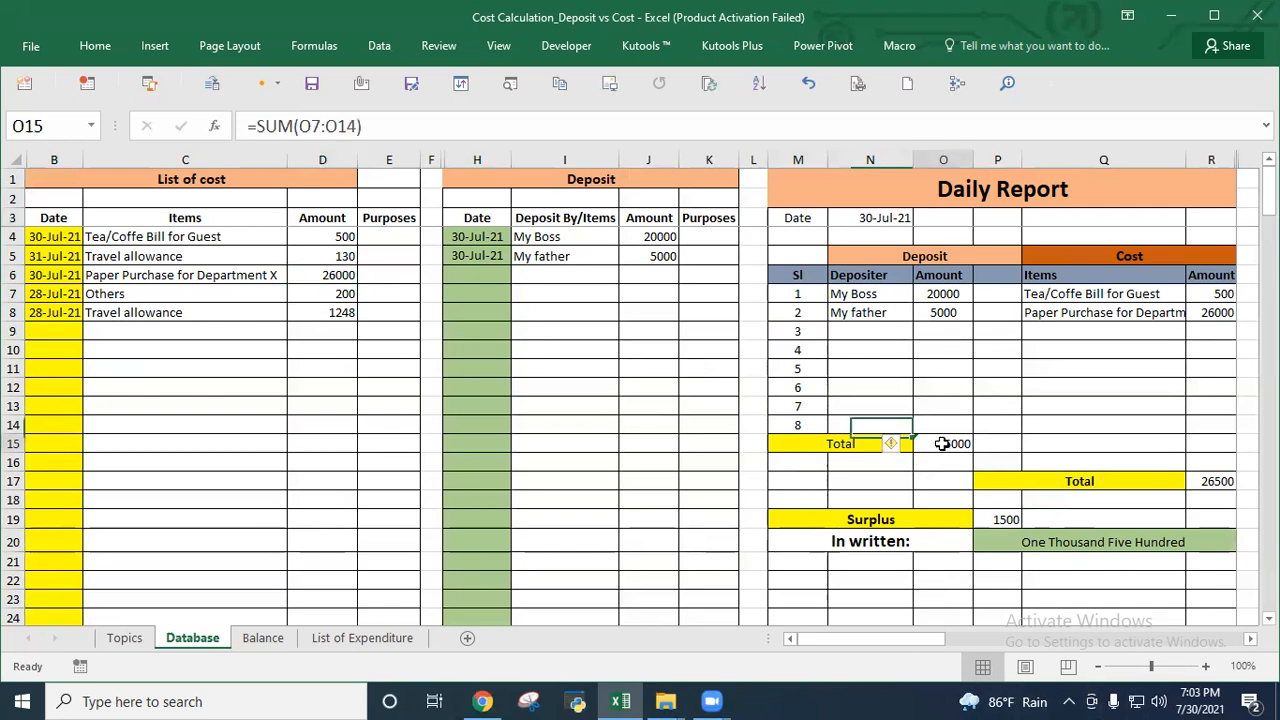
left_click(1005, 517)
left_click(960, 446)
left_click(1008, 520)
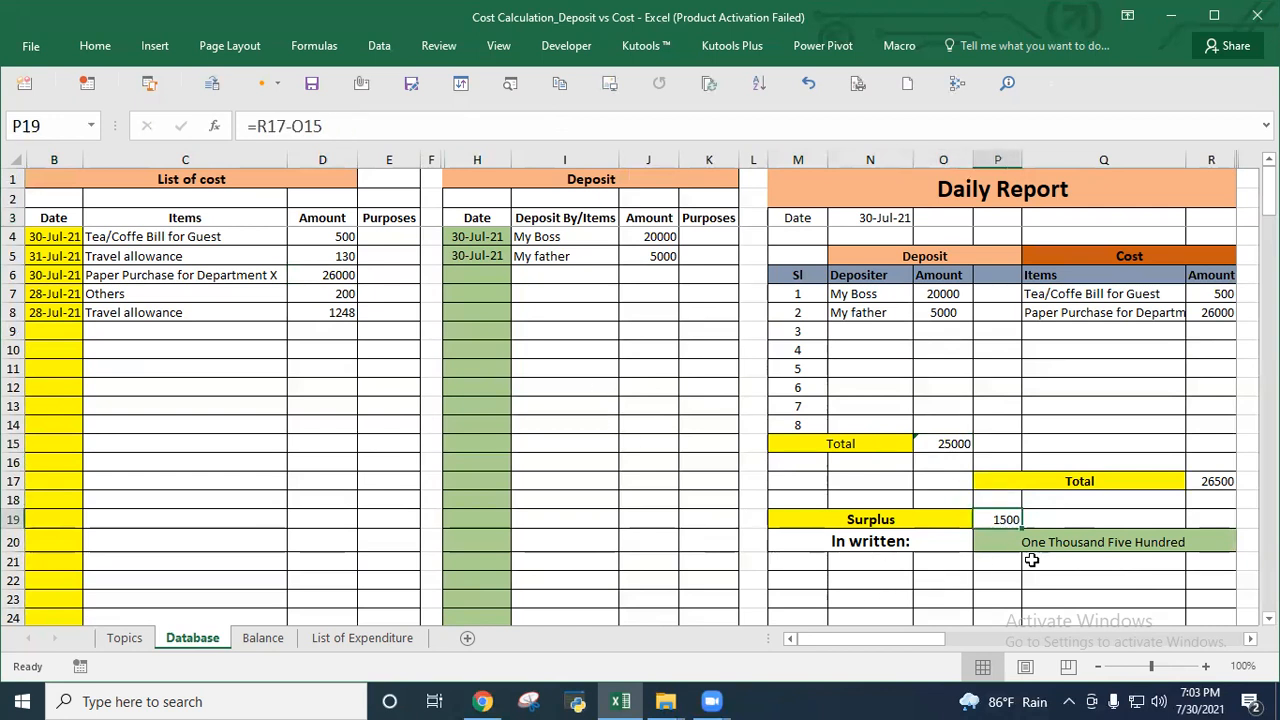
left_click(1035, 540)
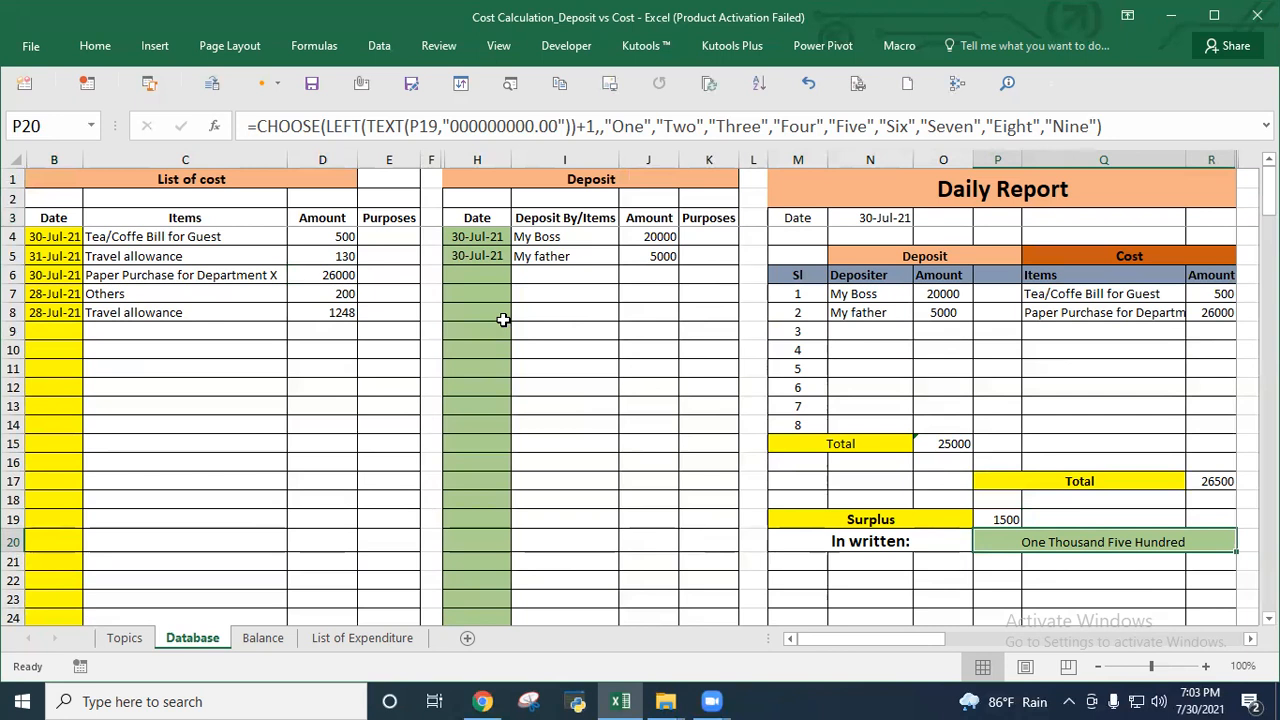
key("Return")
Set the Tea/Coffe Bill for Guest amount in D4 to 254.
left_click(330, 236)
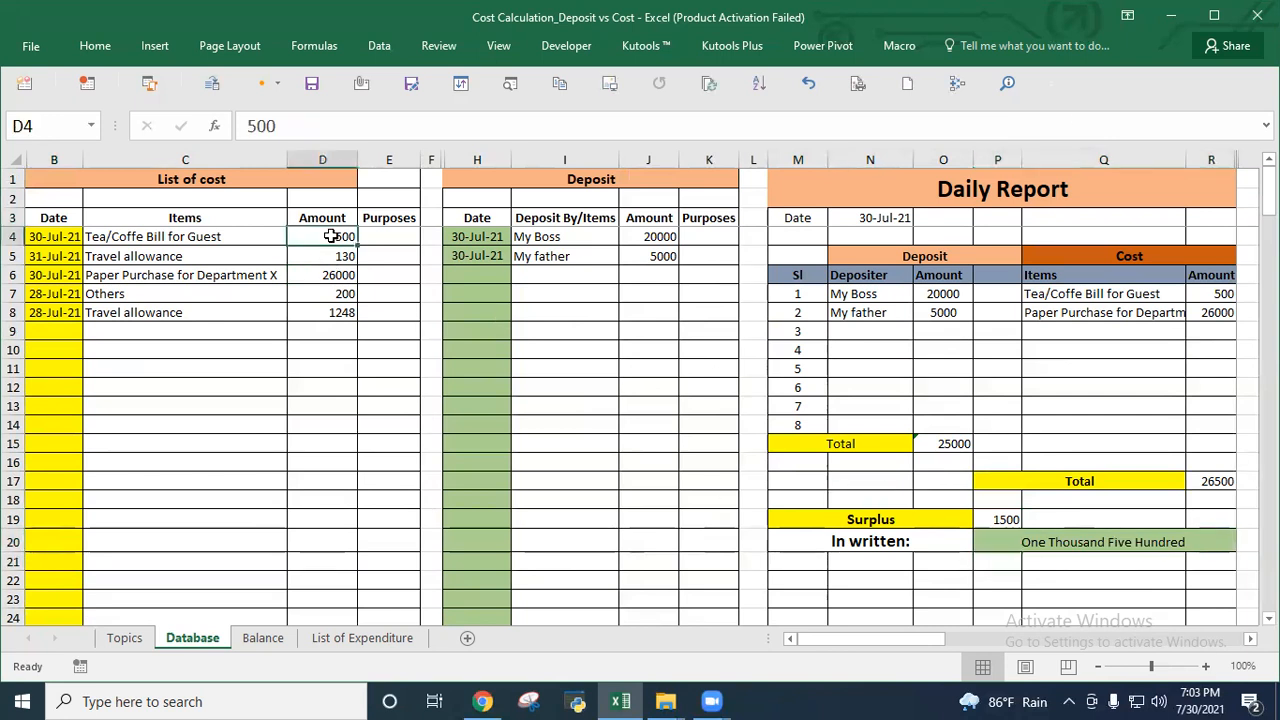
type("254")
key("Return")
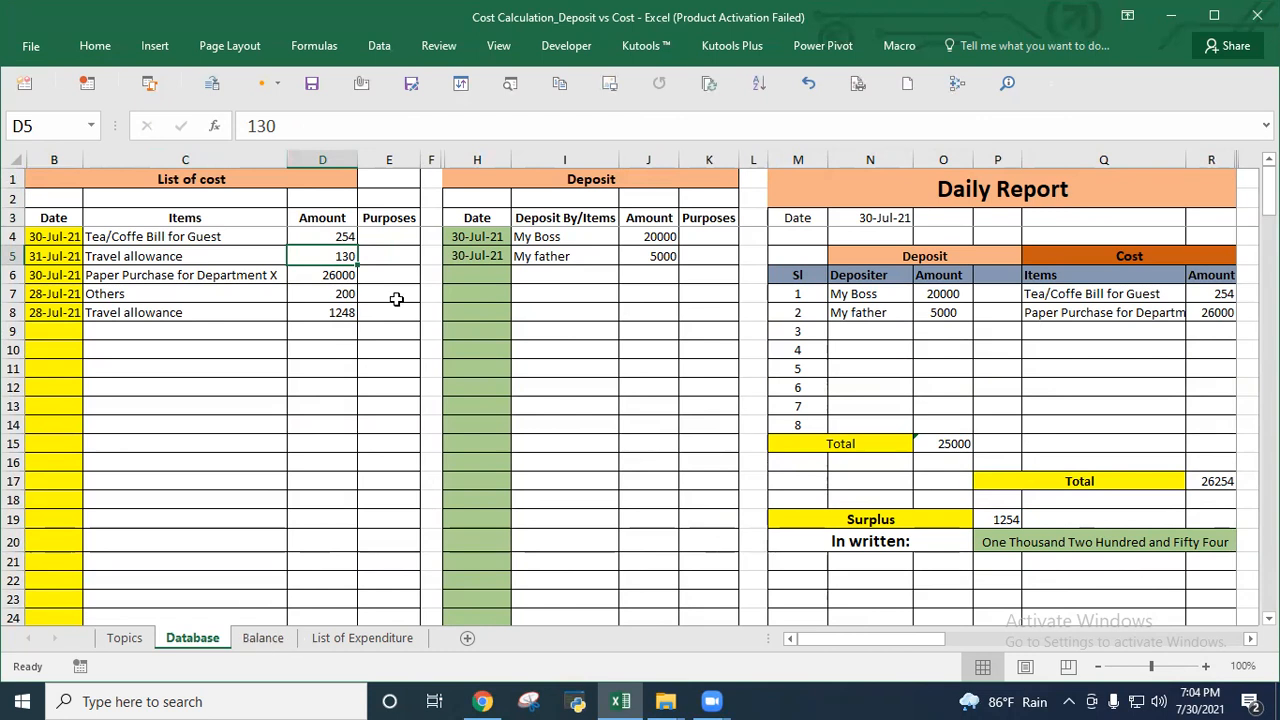
Examine the Date column and the first Expances formula in B5 on the Balance sheet.
left_click(264, 638)
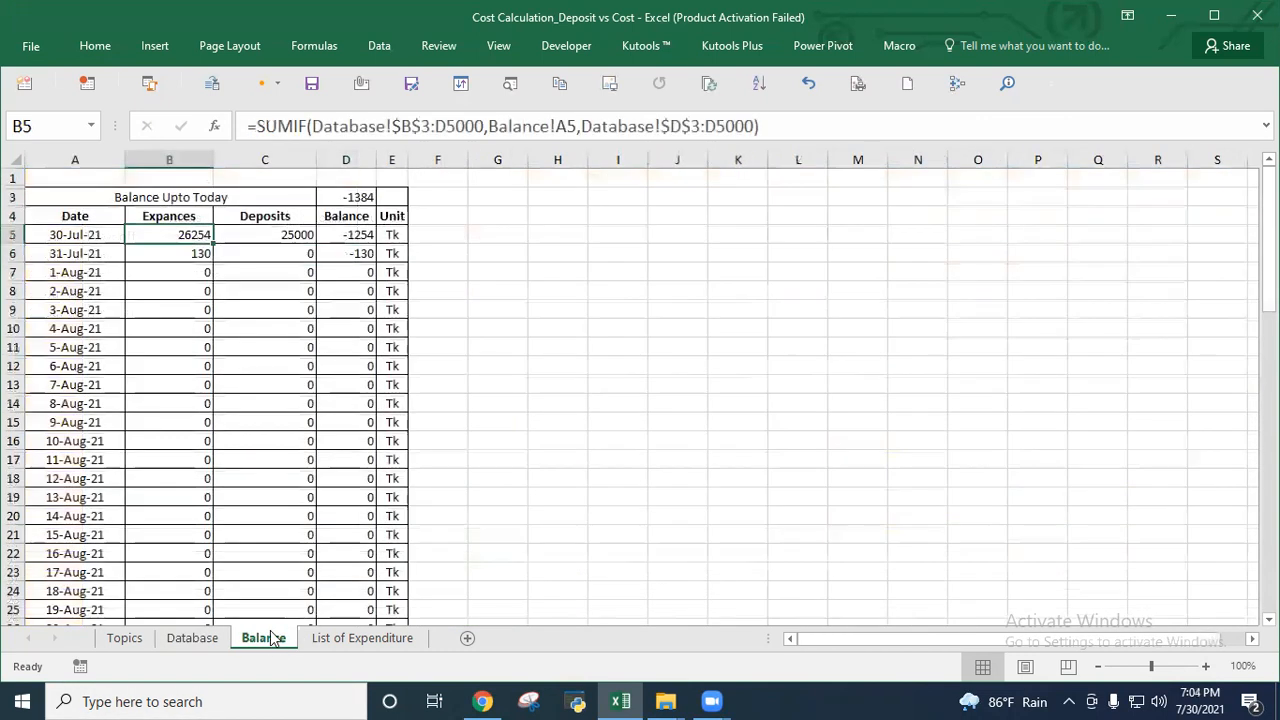
left_click_drag(75, 234, 40, 663)
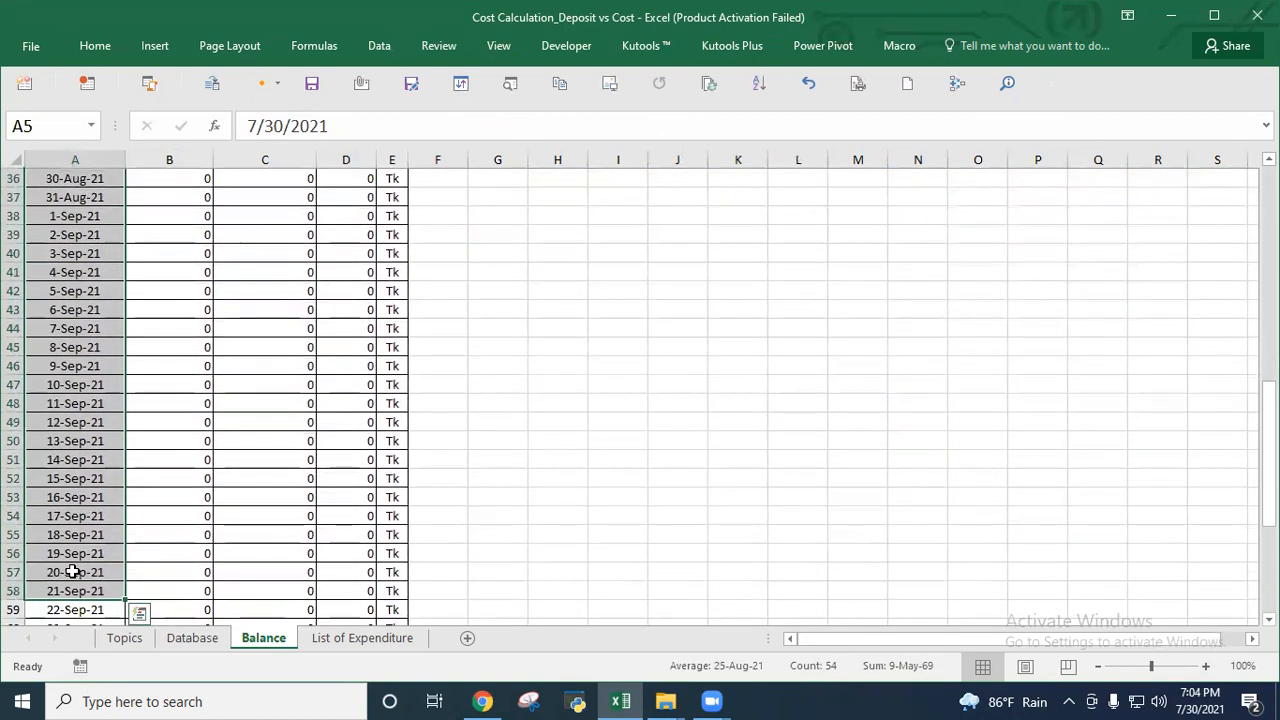
key("ctrl+Home")
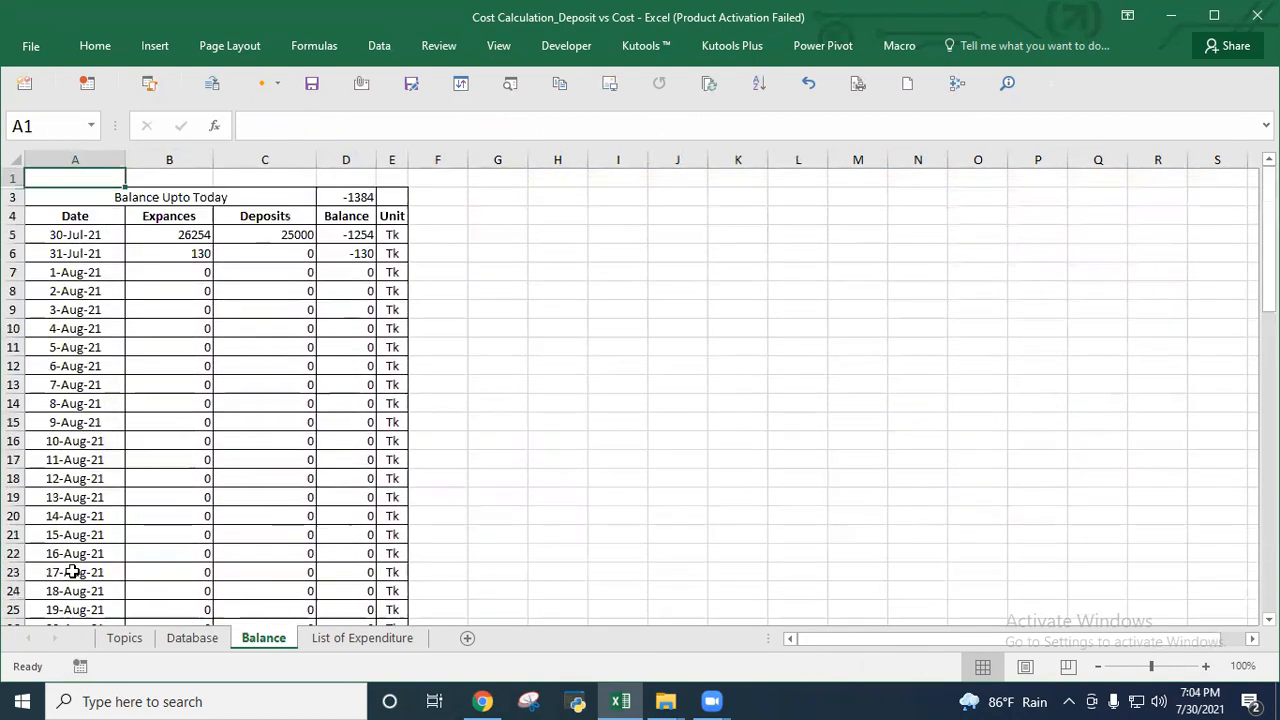
left_click(173, 238)
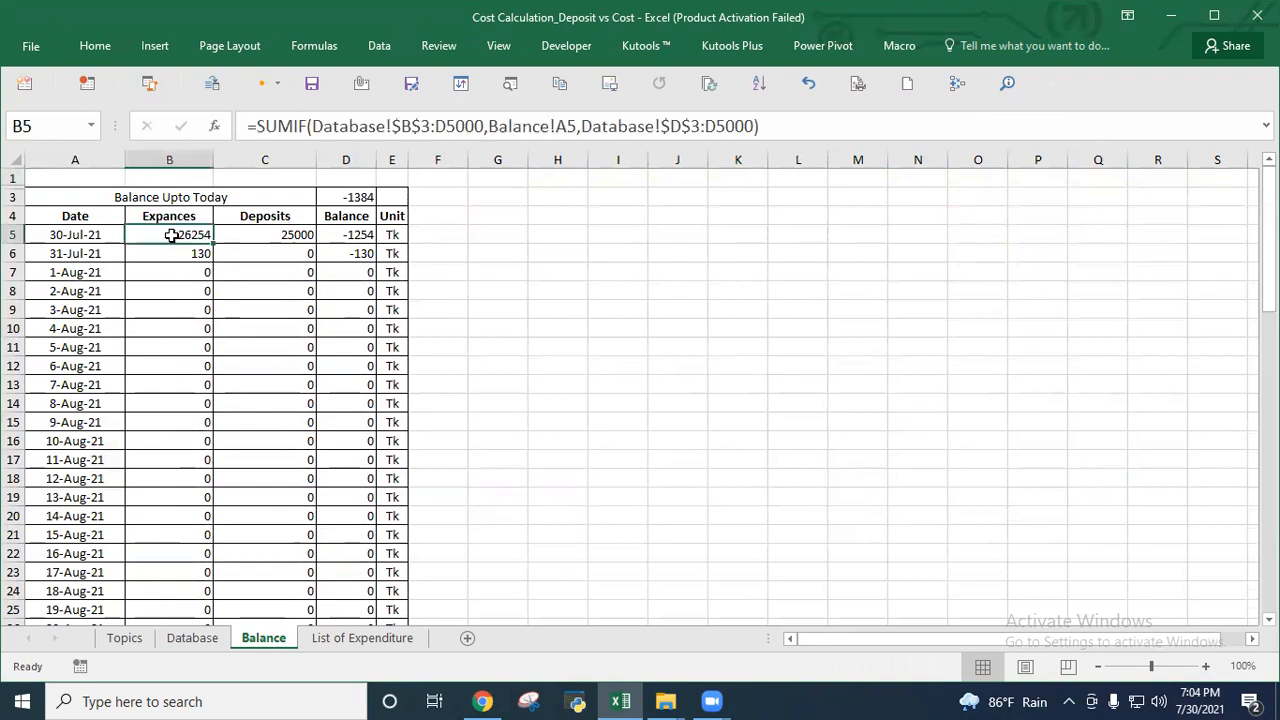
Review the cost and deposit entries on the Database sheet that feed the Balance sheet.
left_click(192, 638)
left_click_drag(42, 237, 341, 308)
left_click_drag(478, 237, 655, 252)
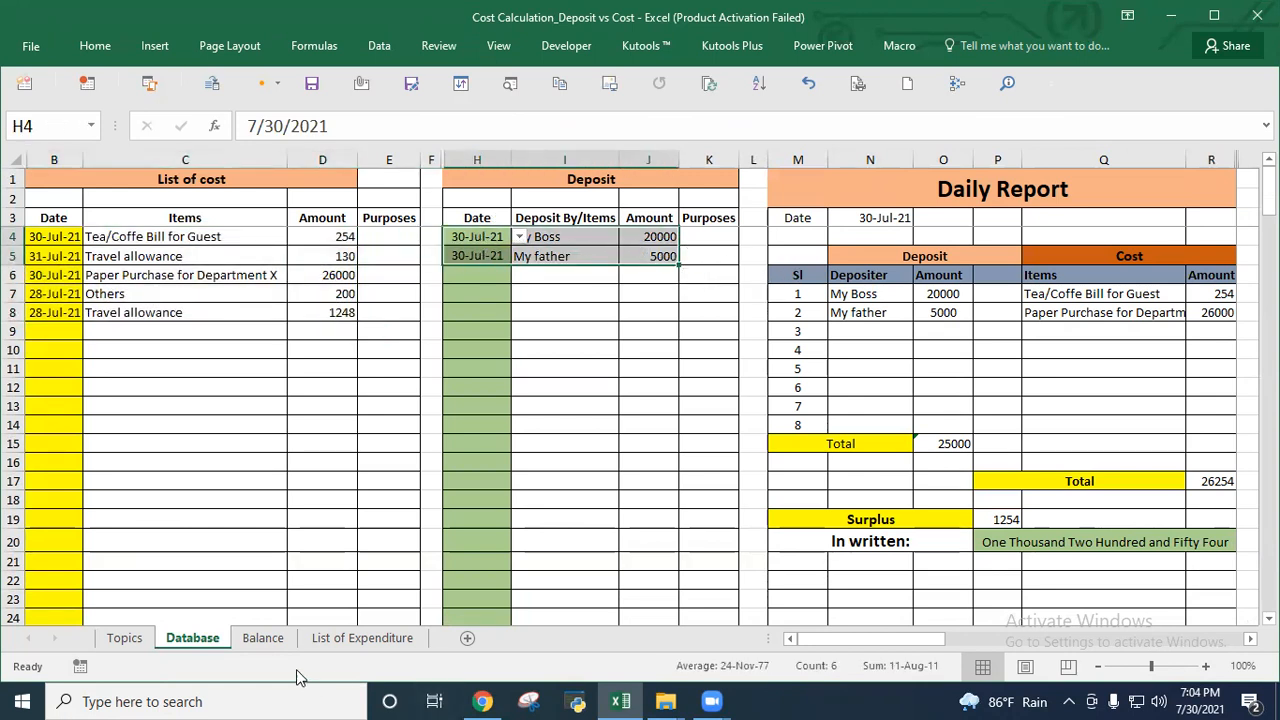
On the Balance sheet, examine the 30-Jul-21 row and the range argument of the SUMIF formula in B5.
left_click(286, 640)
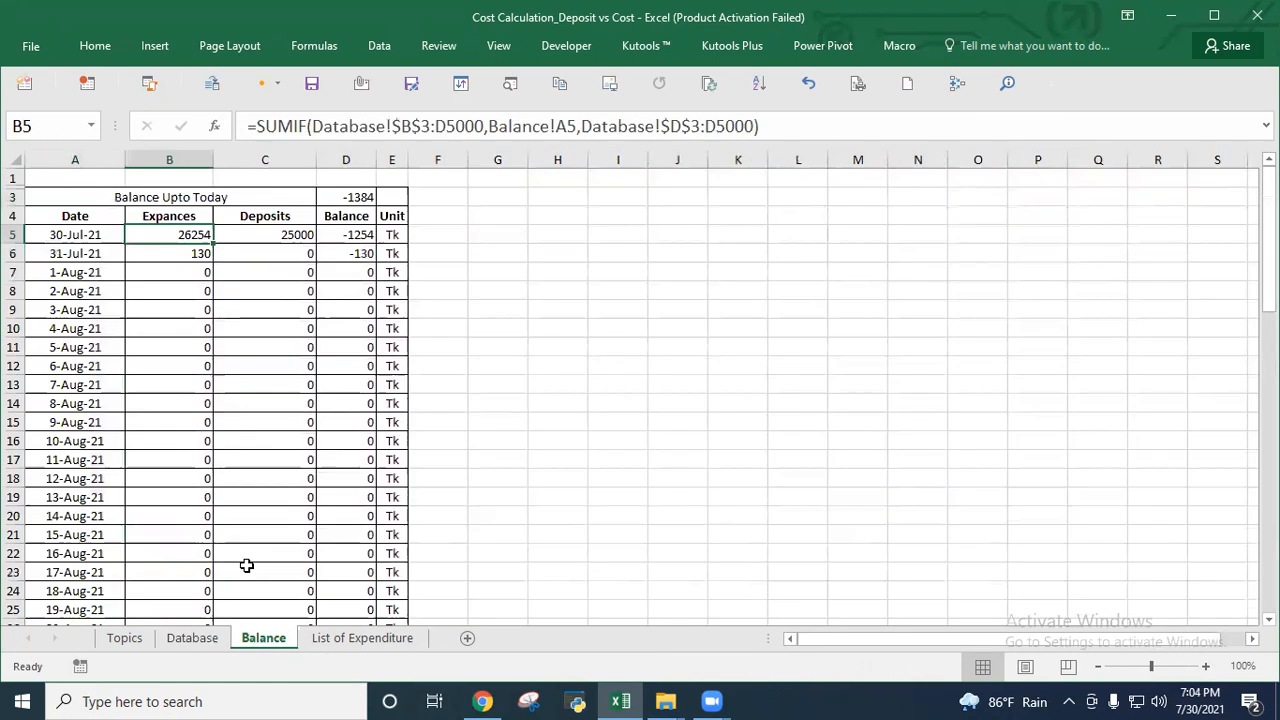
left_click(75, 235)
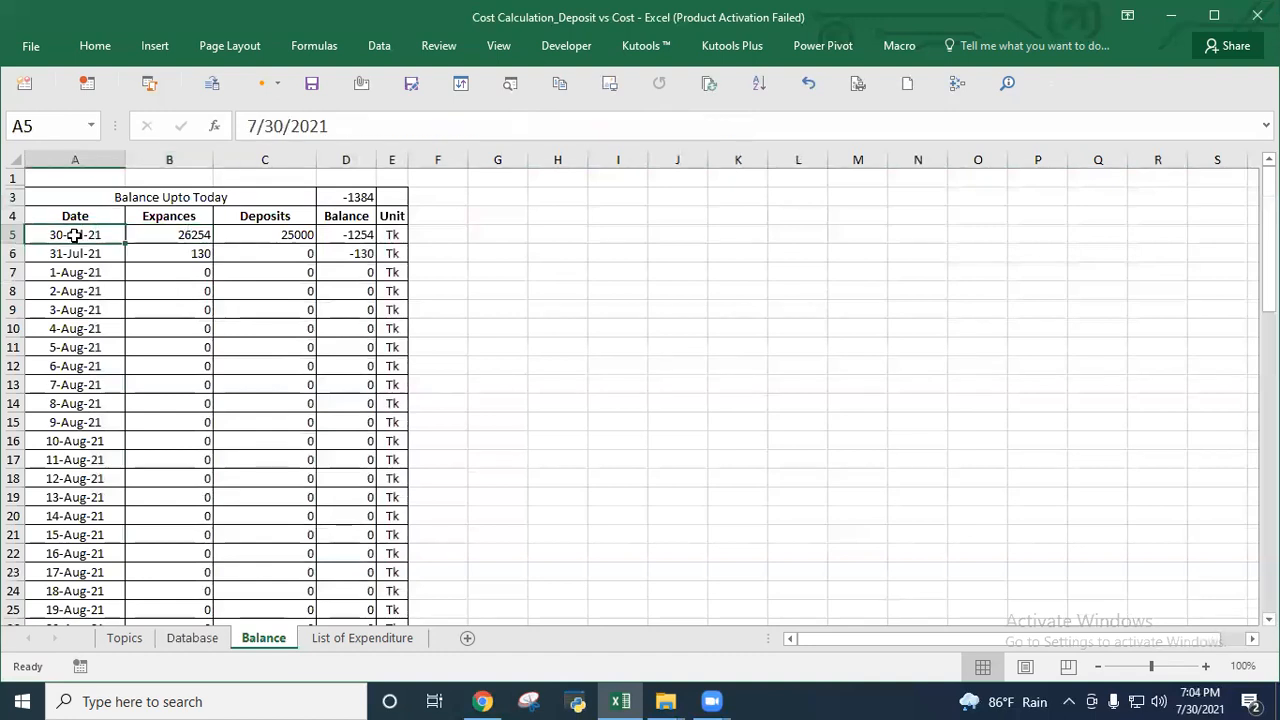
left_click(170, 236)
left_click_drag(309, 122, 481, 130)
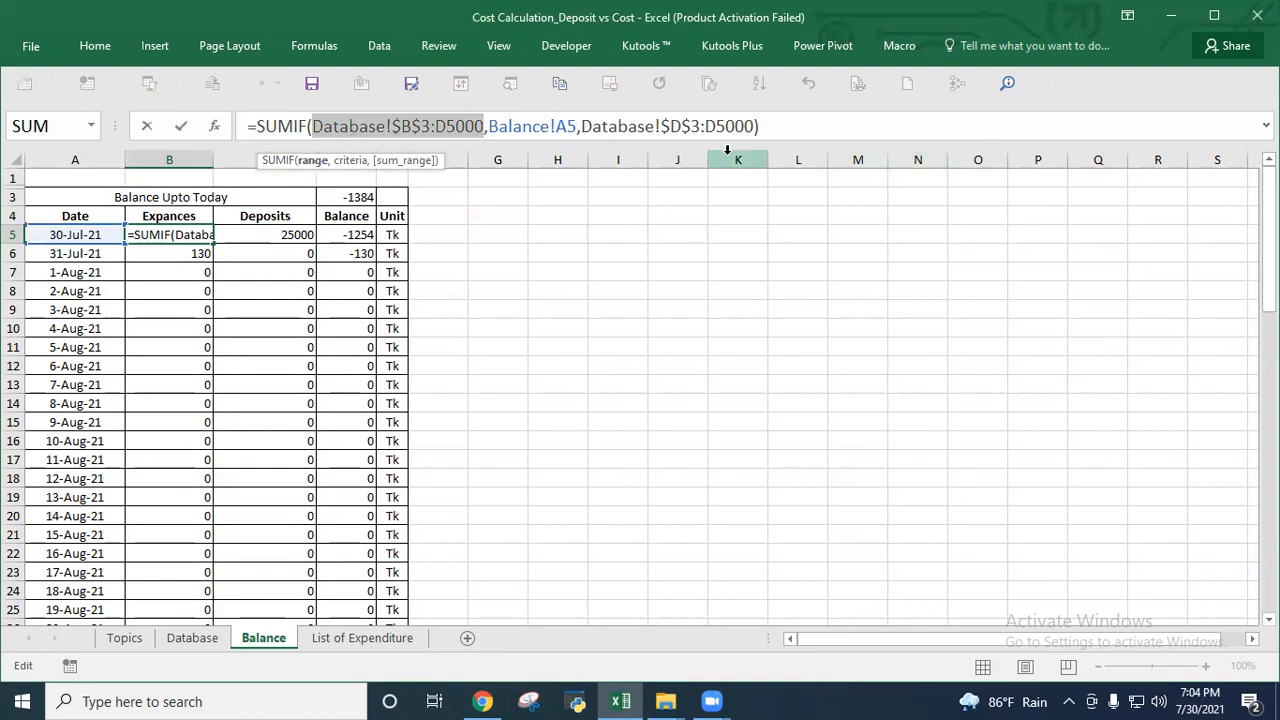
key("Return")
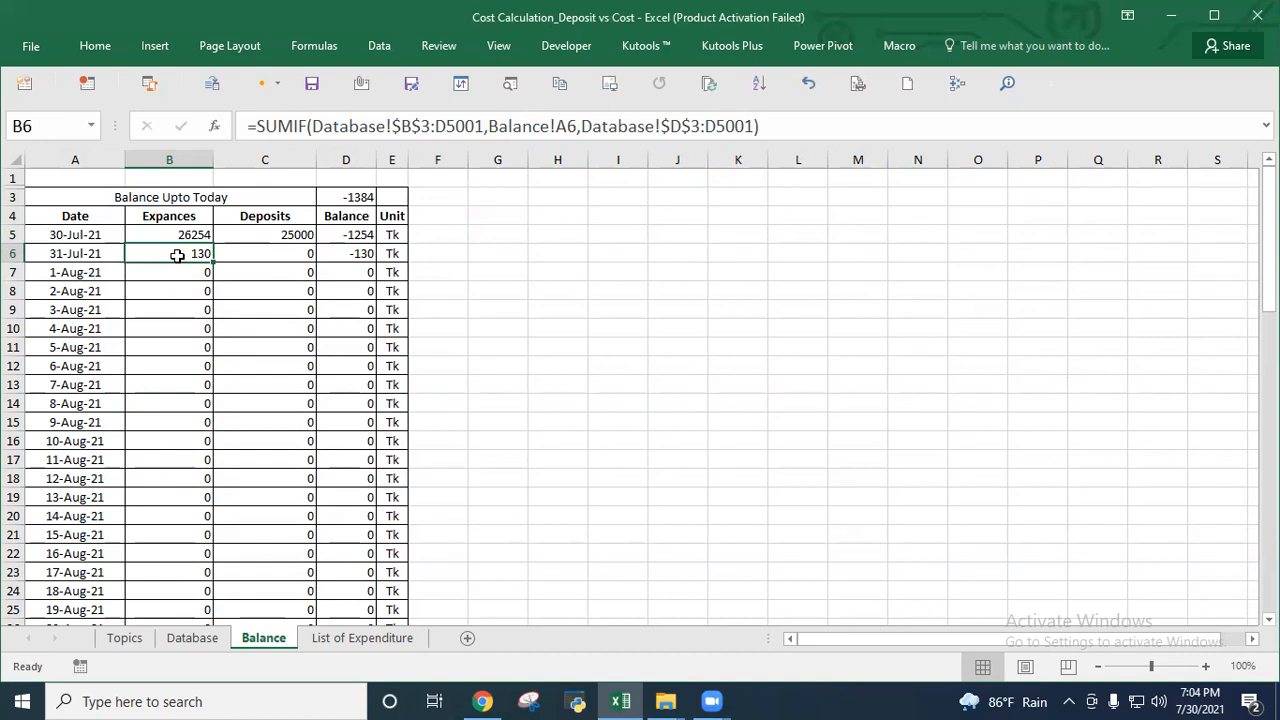
Start a SUMIF formula in Balance cell B6, using Database columns B to D from B4 down to the last row as its range.
type("=")
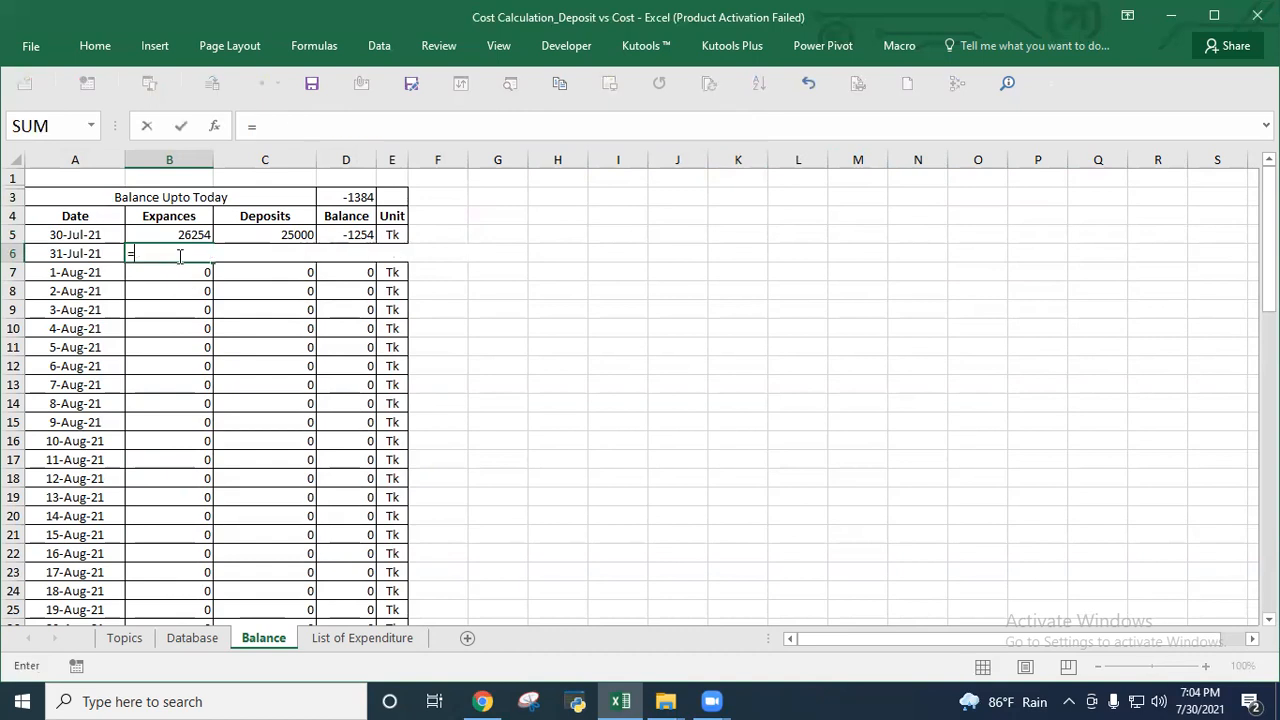
type("sumif")
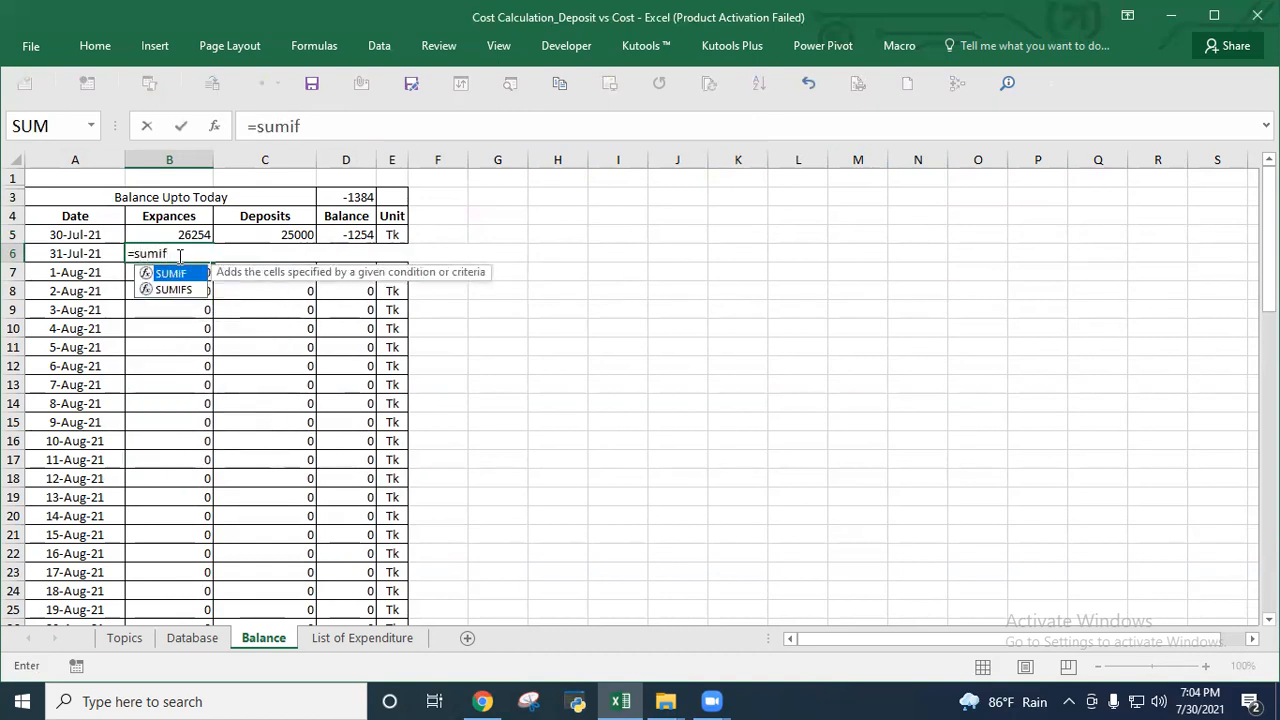
double_click(182, 277)
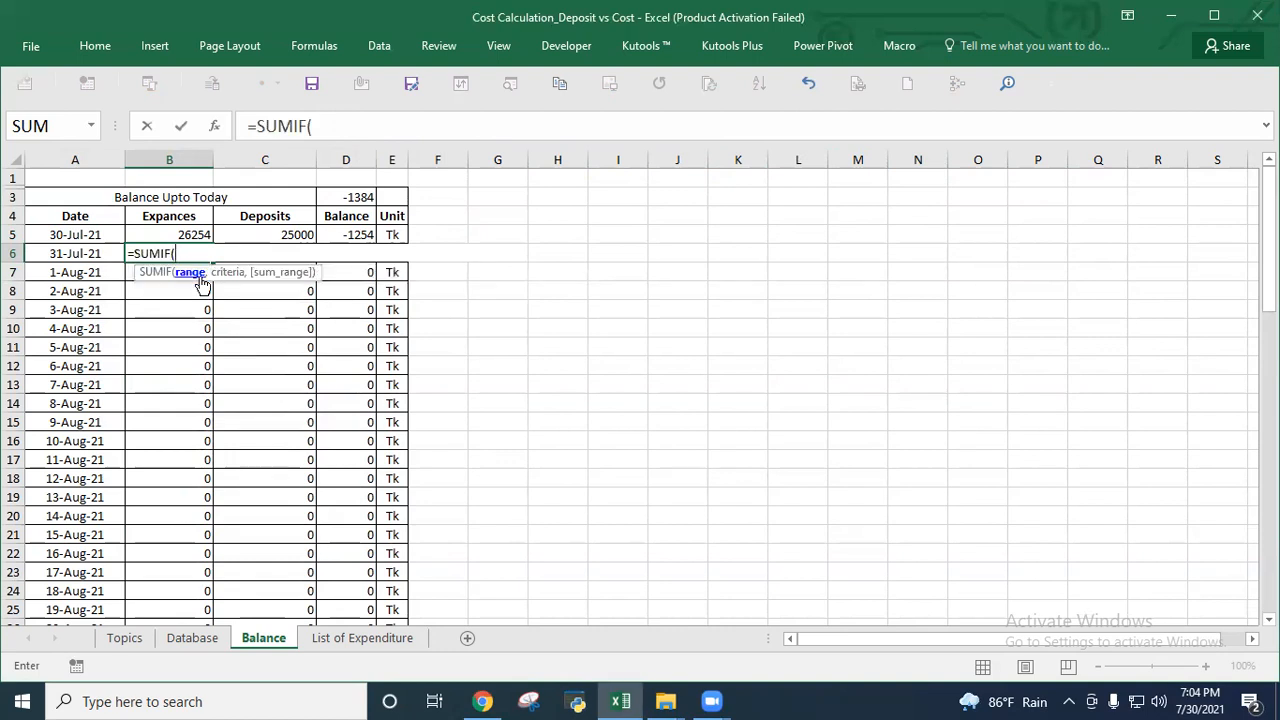
left_click(190, 638)
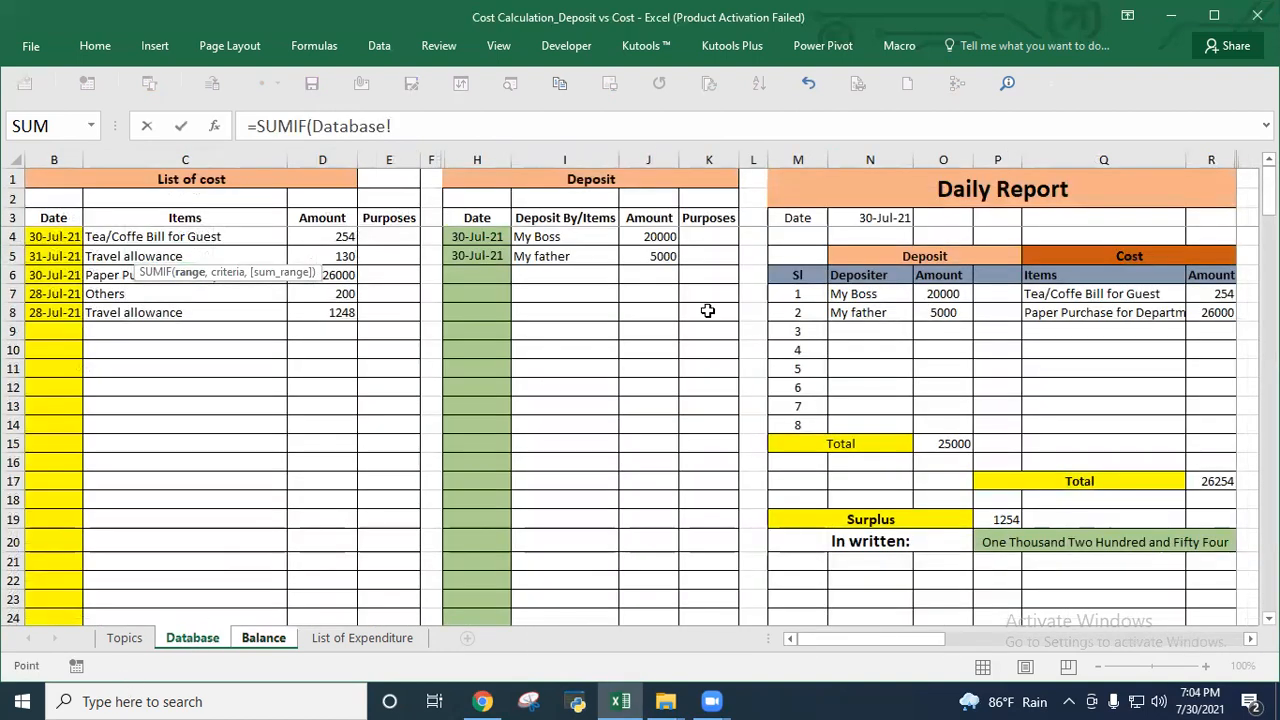
left_click(46, 238)
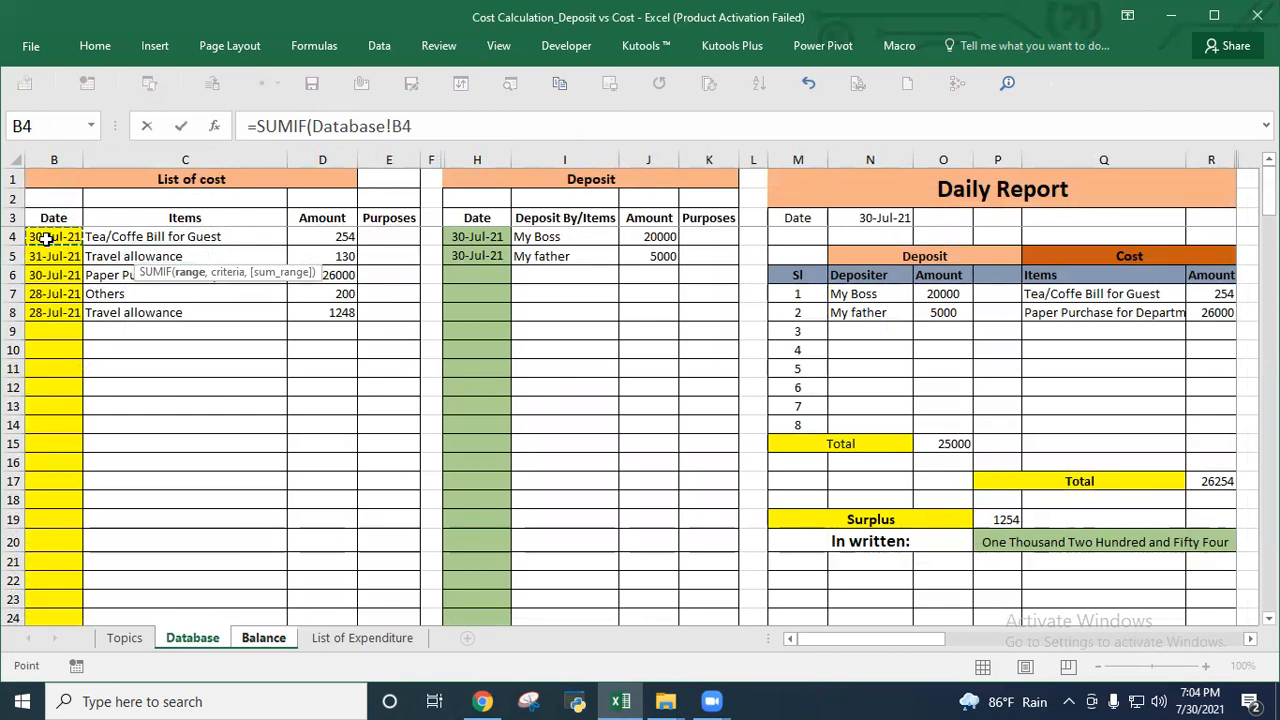
key("shift+Right")
key("shift+Right")
key("ctrl+shift+Down")
key("ctrl+shift+Down")
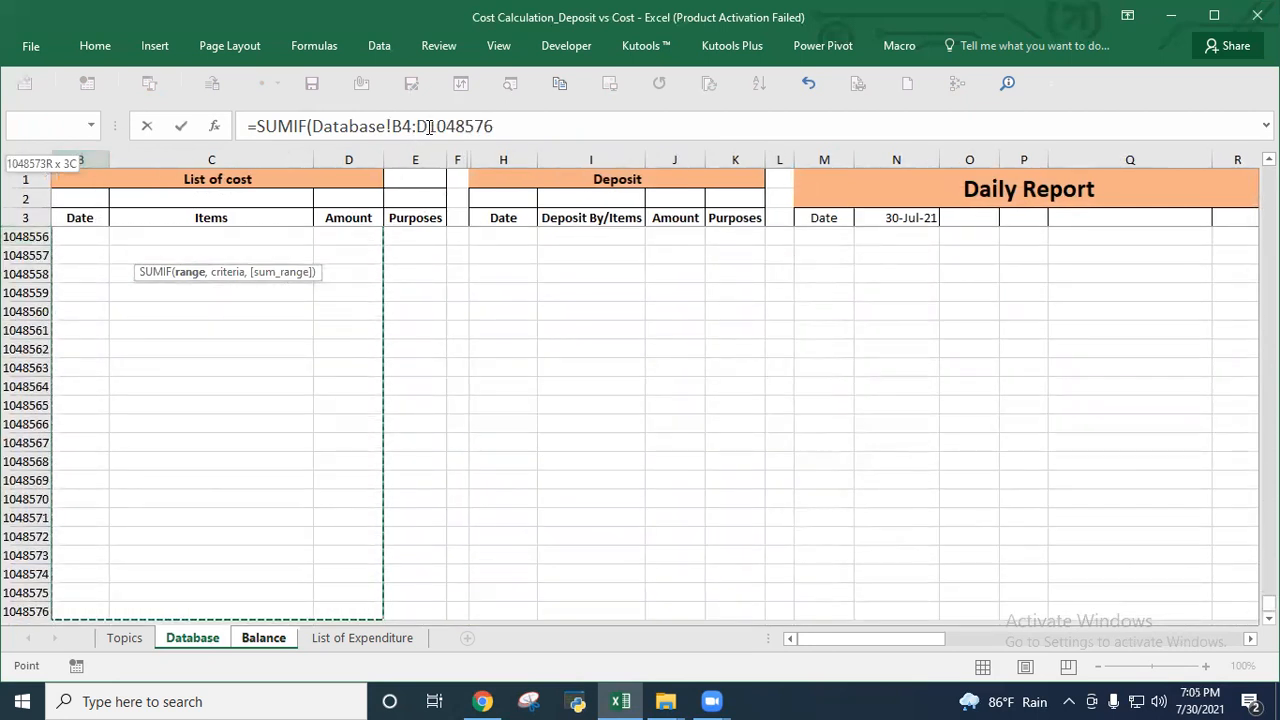
Limit the SUMIF range to row 5000 and make it absolute as Database!$B$4:$D$5000.
left_click_drag(427, 126, 502, 126)
type("5000")
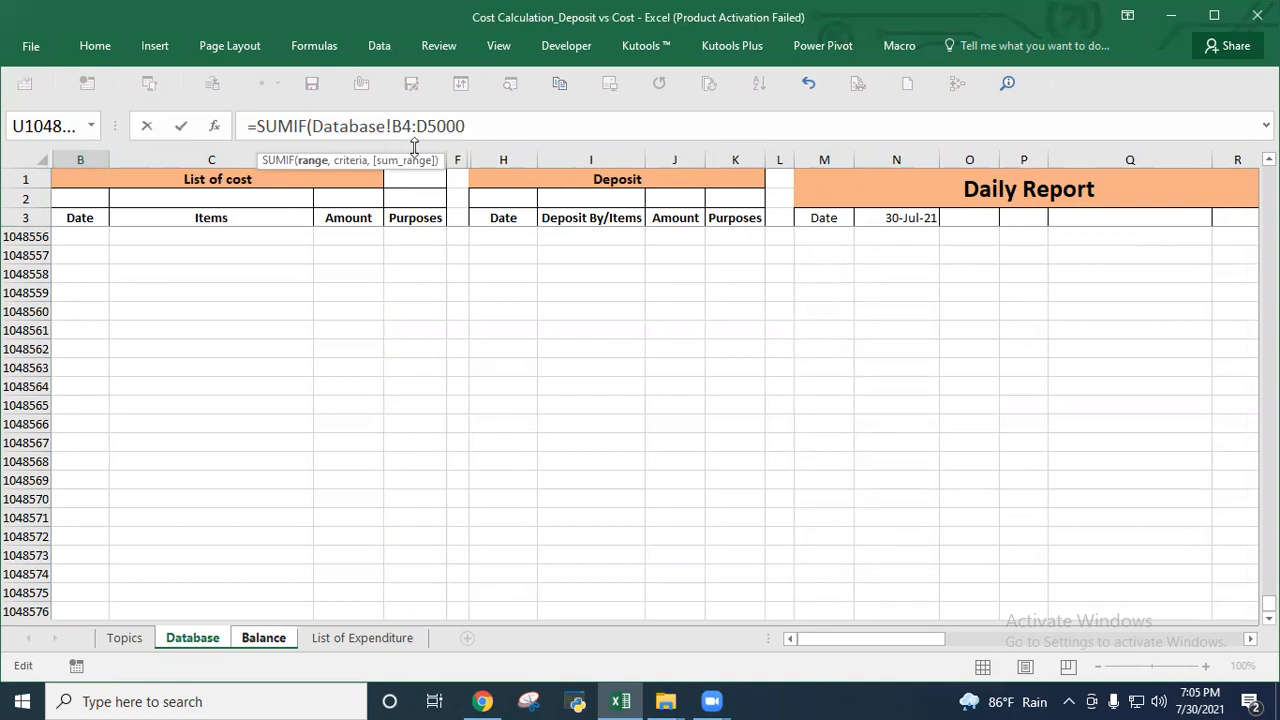
key("F4")
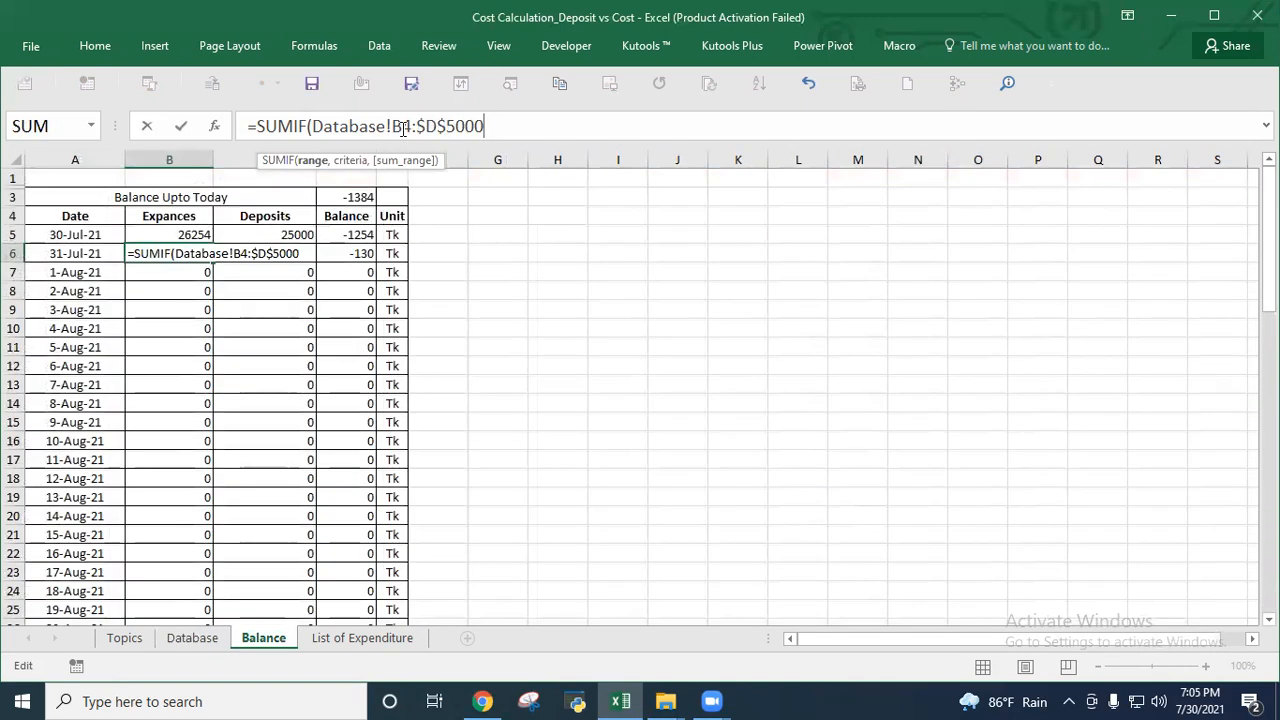
type(",")
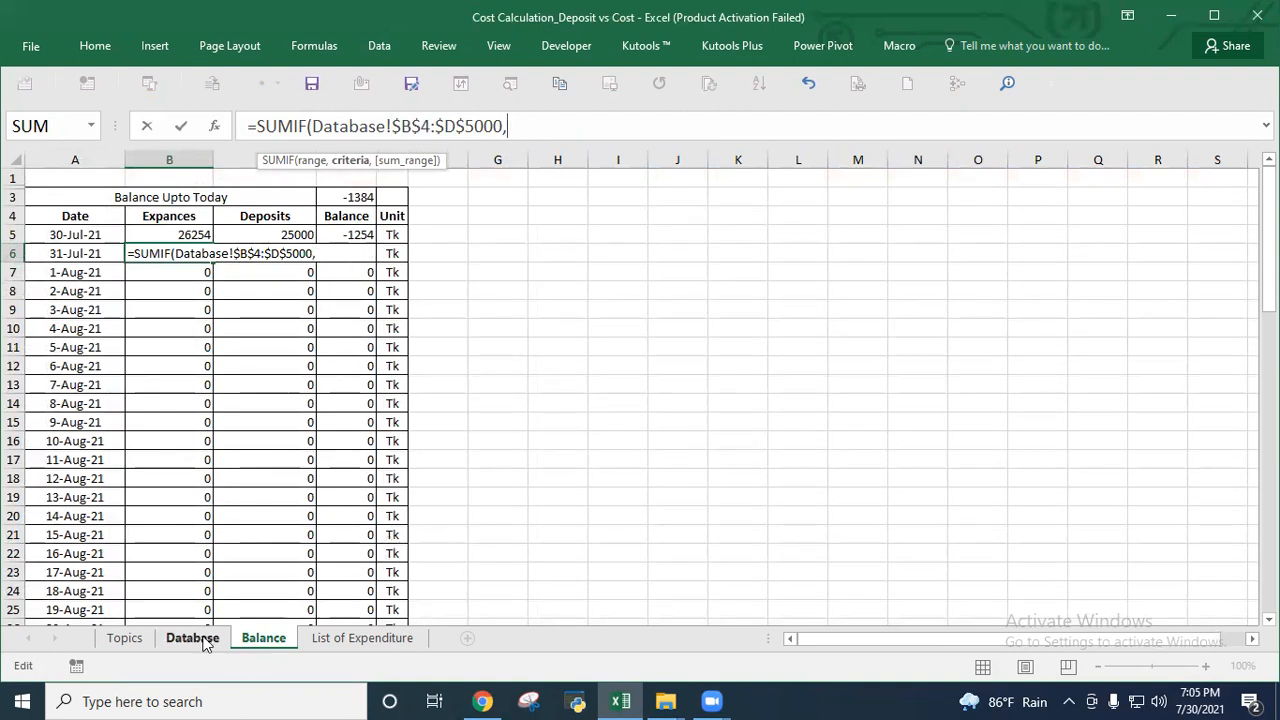
Add Balance!A6 as the SUMIF criteria in B6 and Database D4:D5000 as its sum range.
left_click(88, 255)
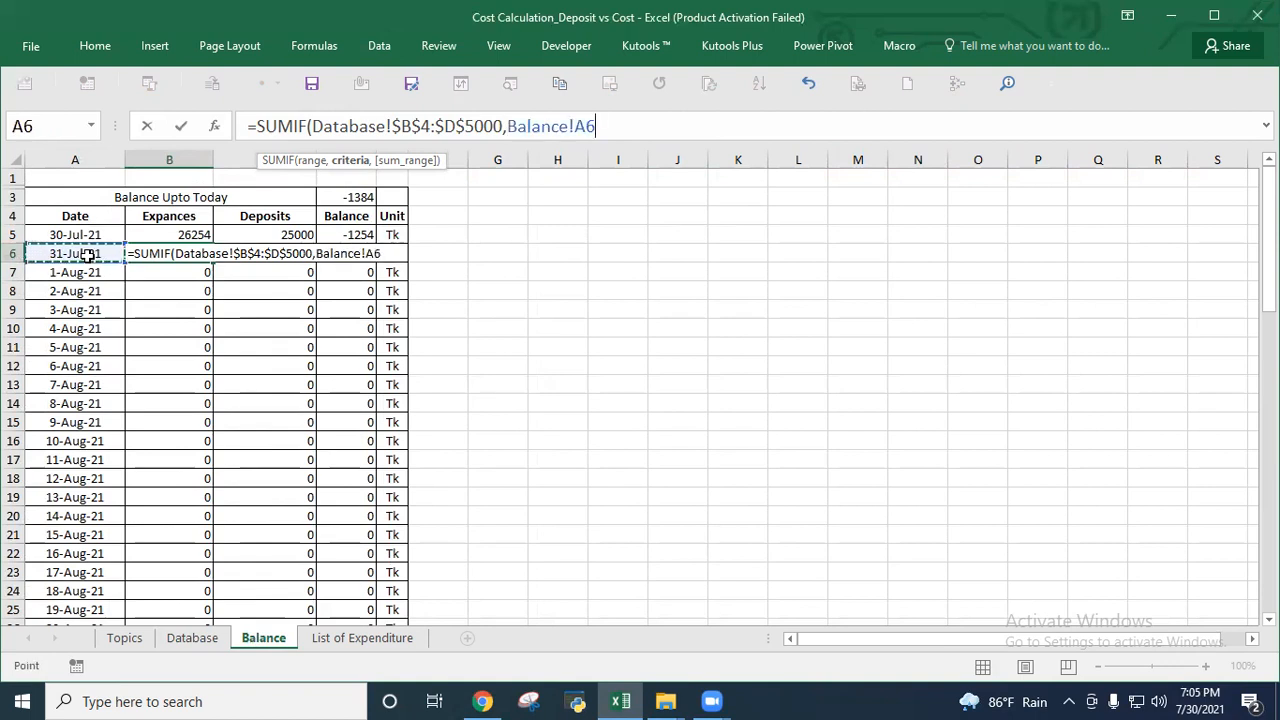
type(",")
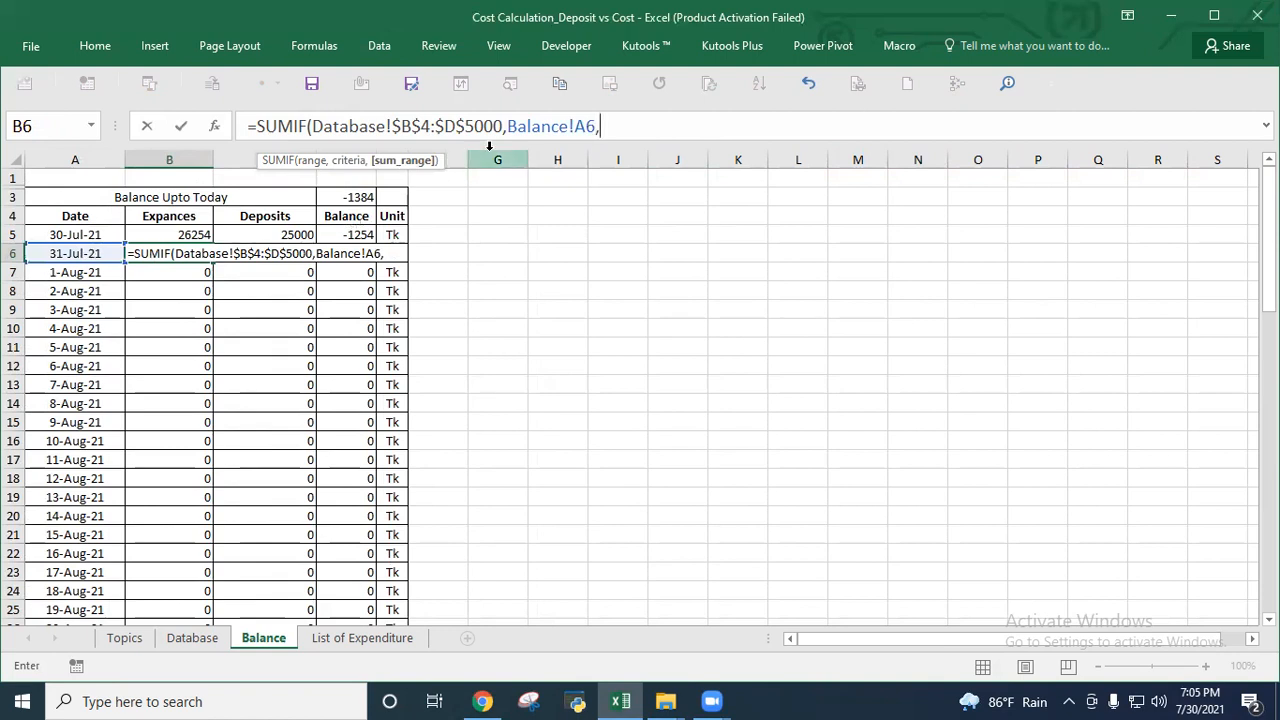
left_click(178, 641)
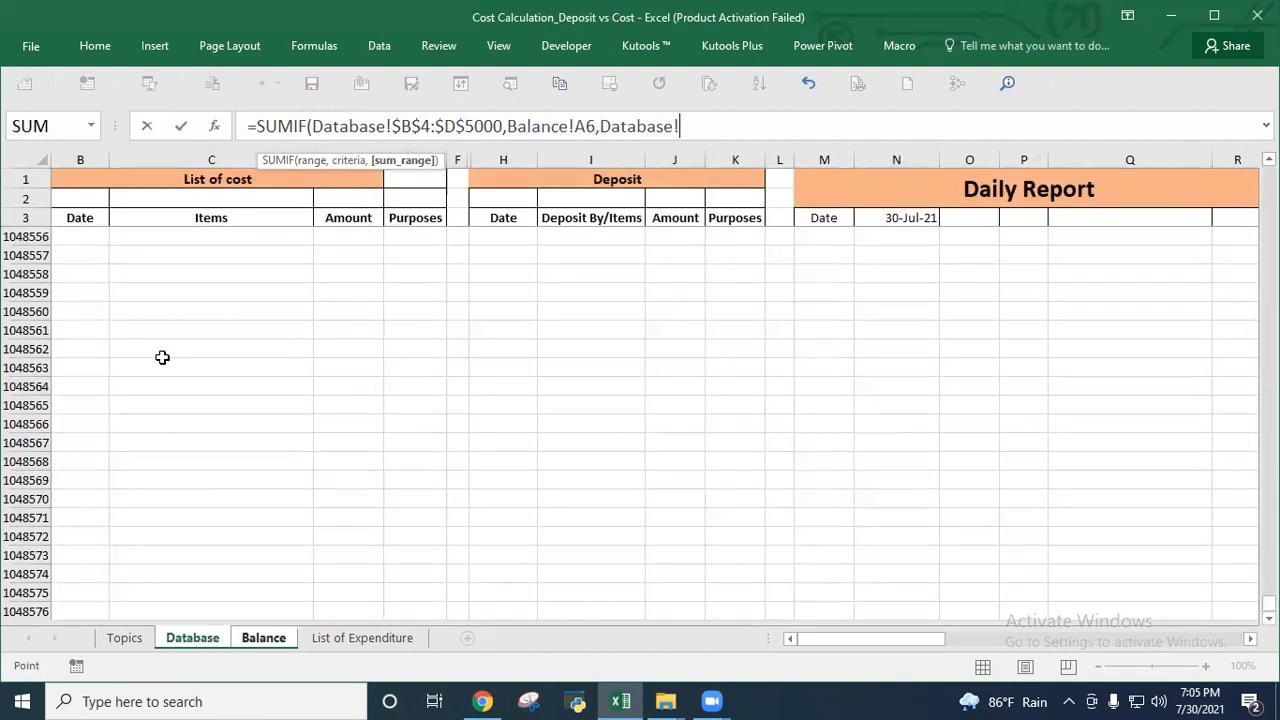
left_click_drag(1269, 604, 1242, 148)
left_click_drag(322, 238, 343, 335)
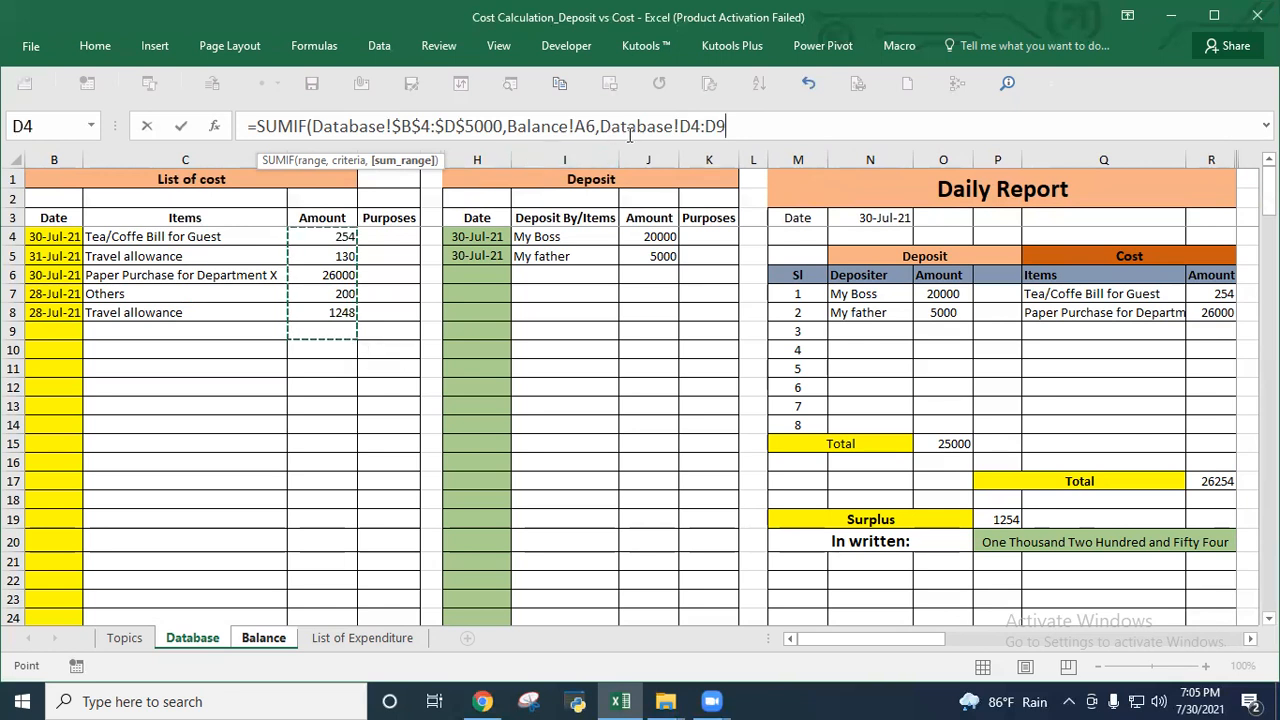
key("BackSpace")
type("5000")
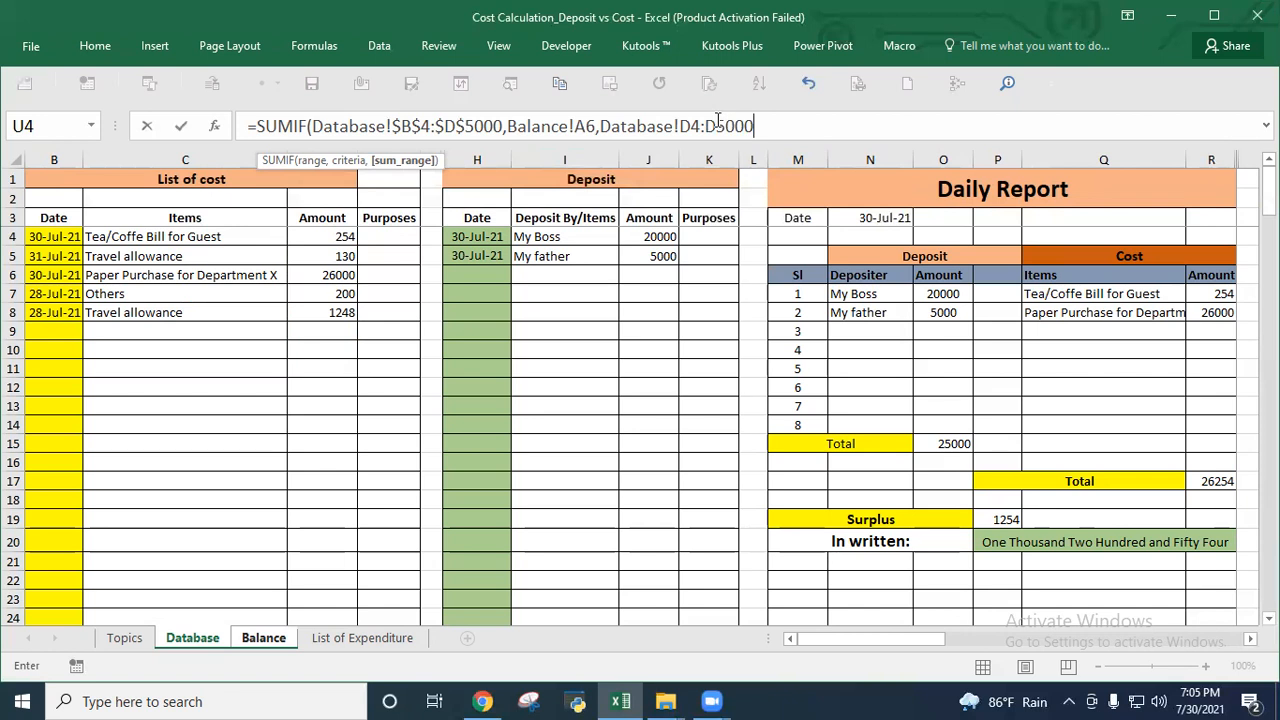
Make the sum range absolute as Database!$D$4:$D$5000 and complete the SUMIF formula in Balance cell B6.
key("F4")
left_click(694, 126)
key("F4")
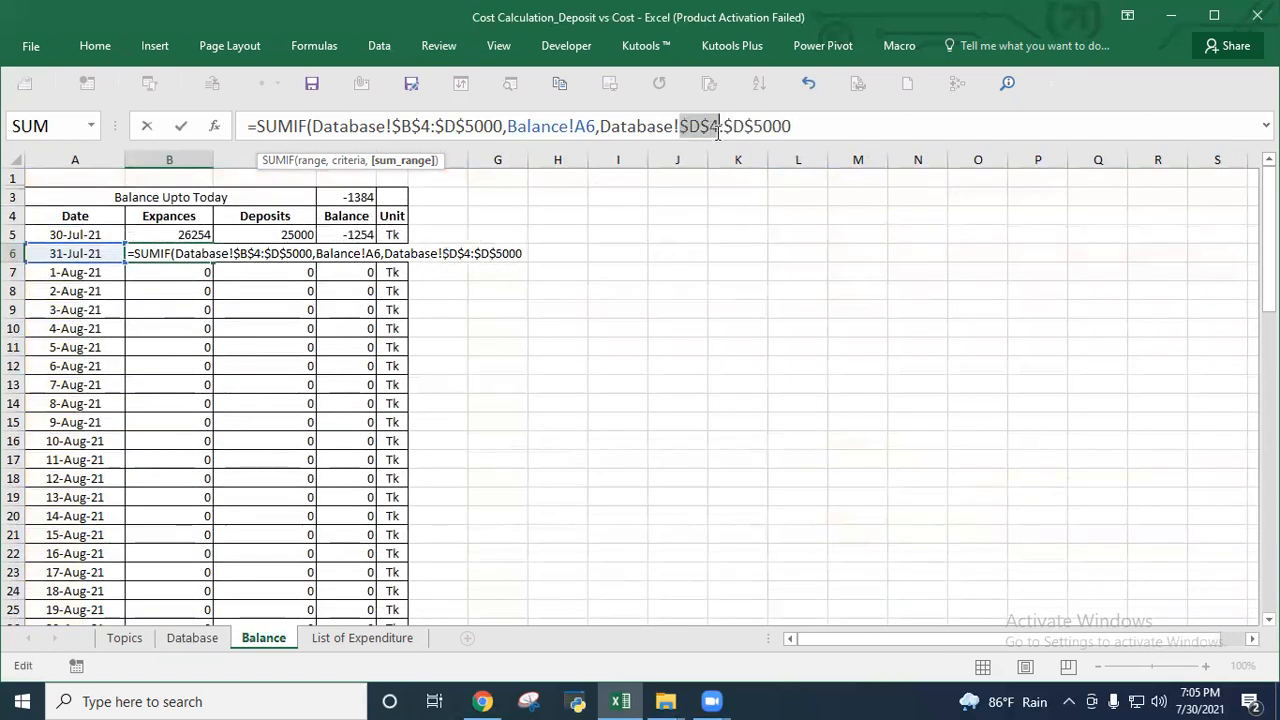
left_click(807, 126)
type(")")
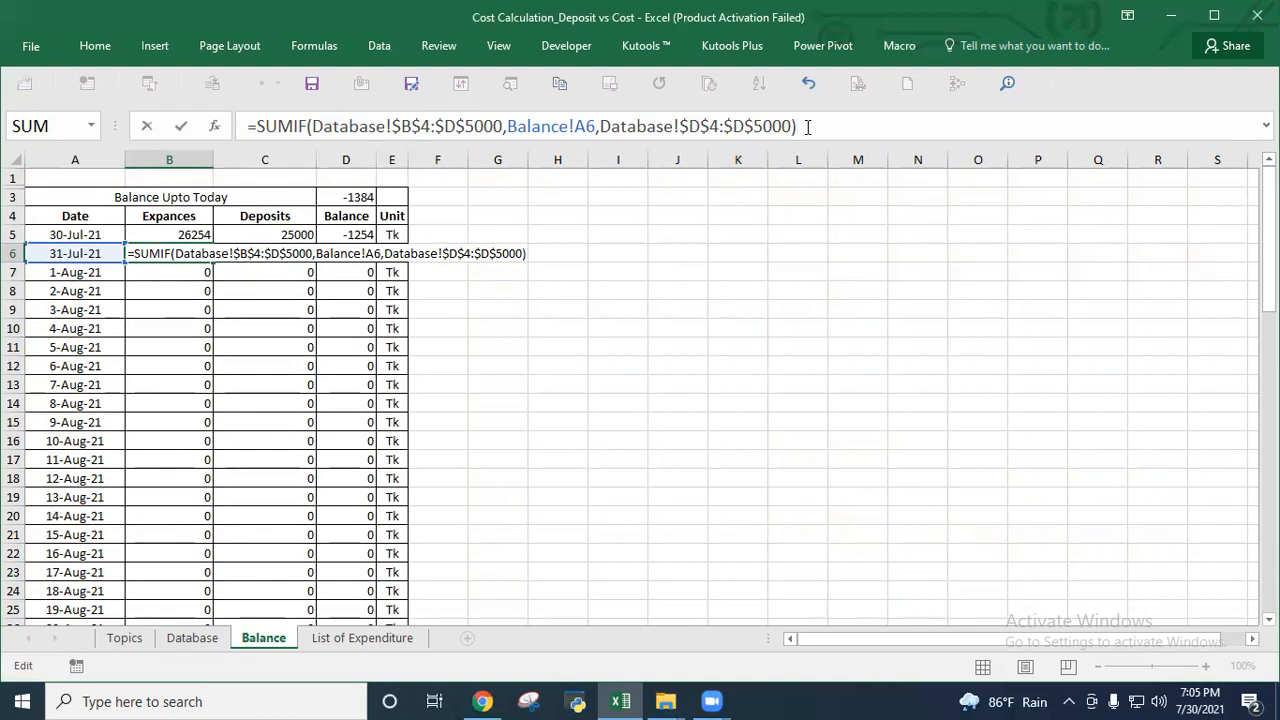
key("Return")
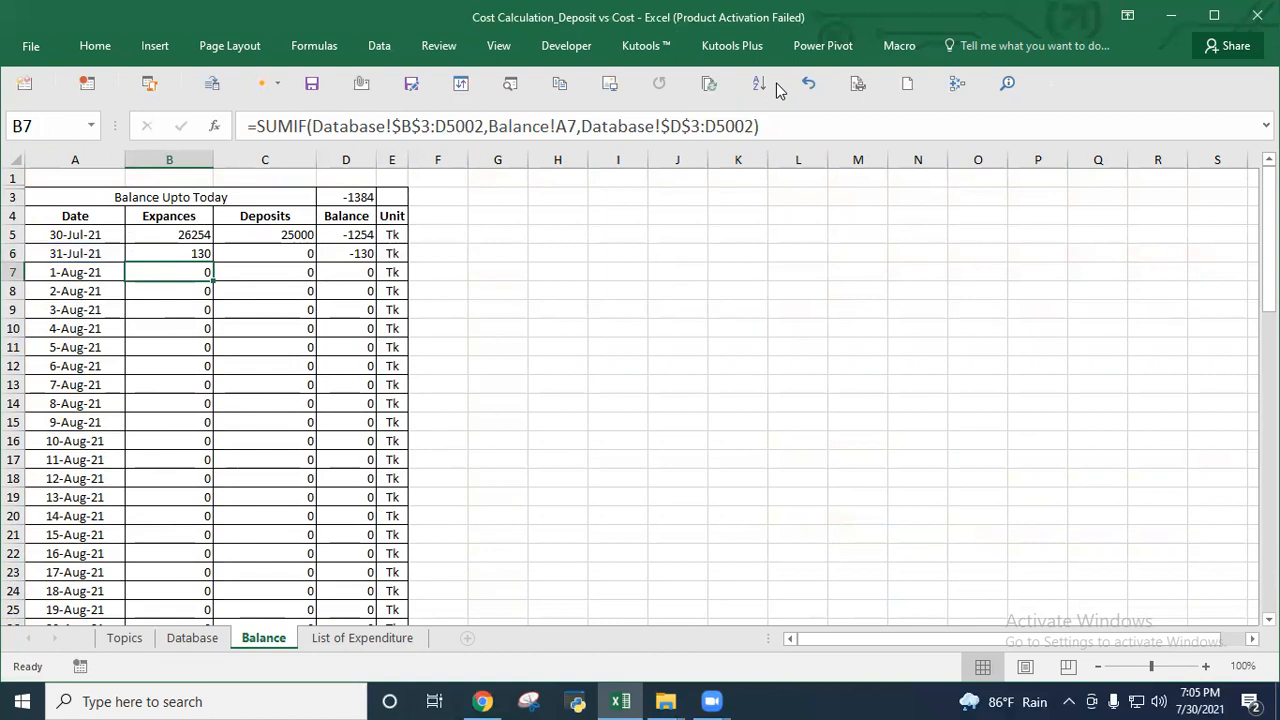
Examine the formulas behind the Expances, Deposits and Balance cells for 30-Jul-21 and the rebuilt 31-Jul-21 expense cell.
left_click(205, 255)
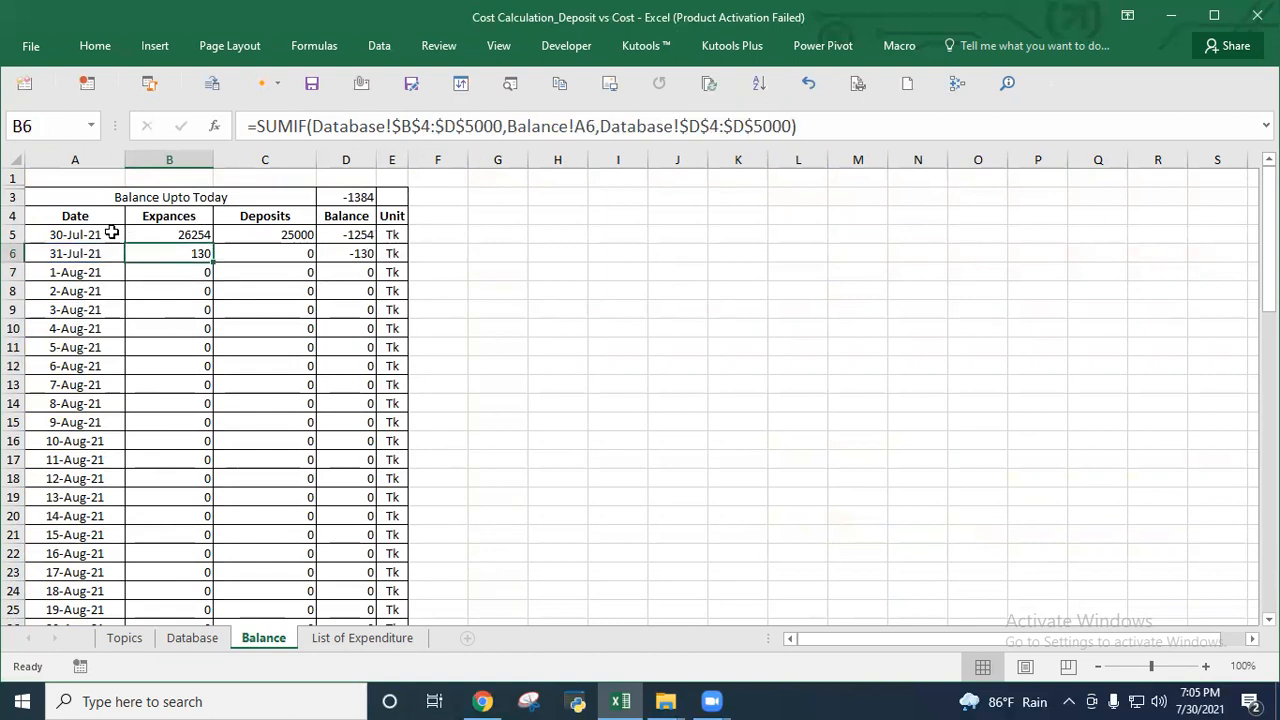
left_click(194, 235)
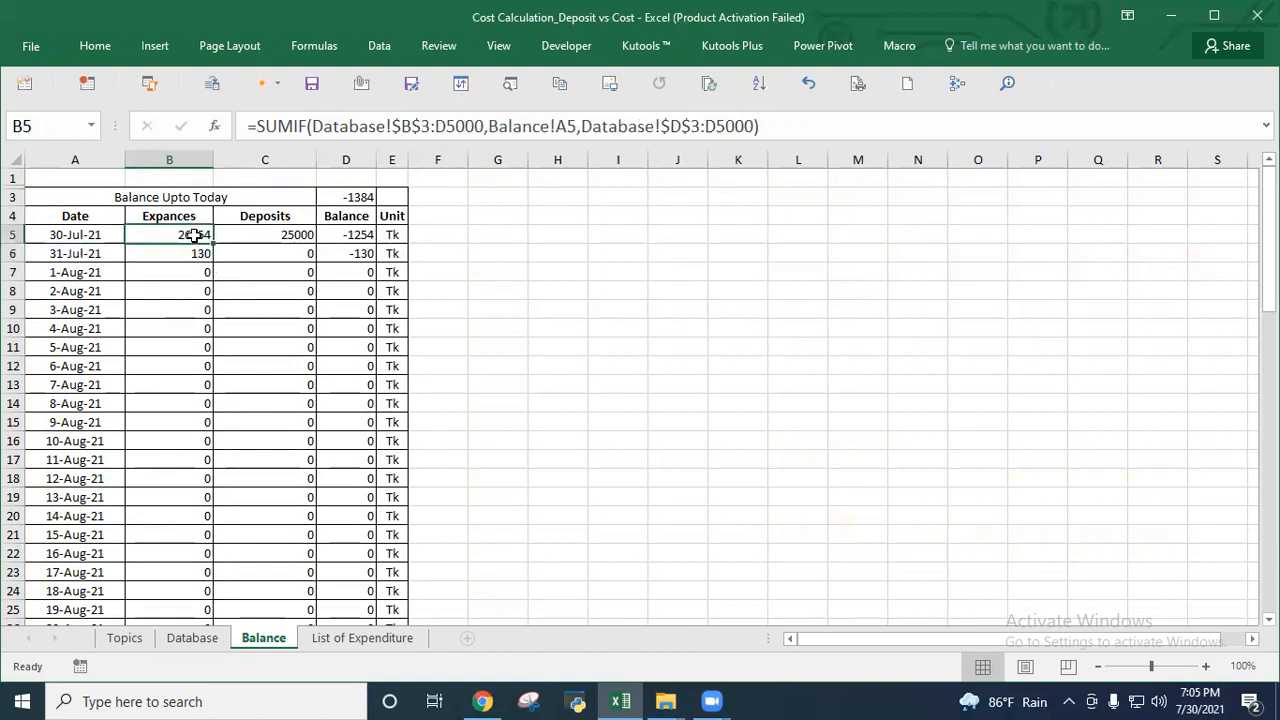
left_click(276, 234)
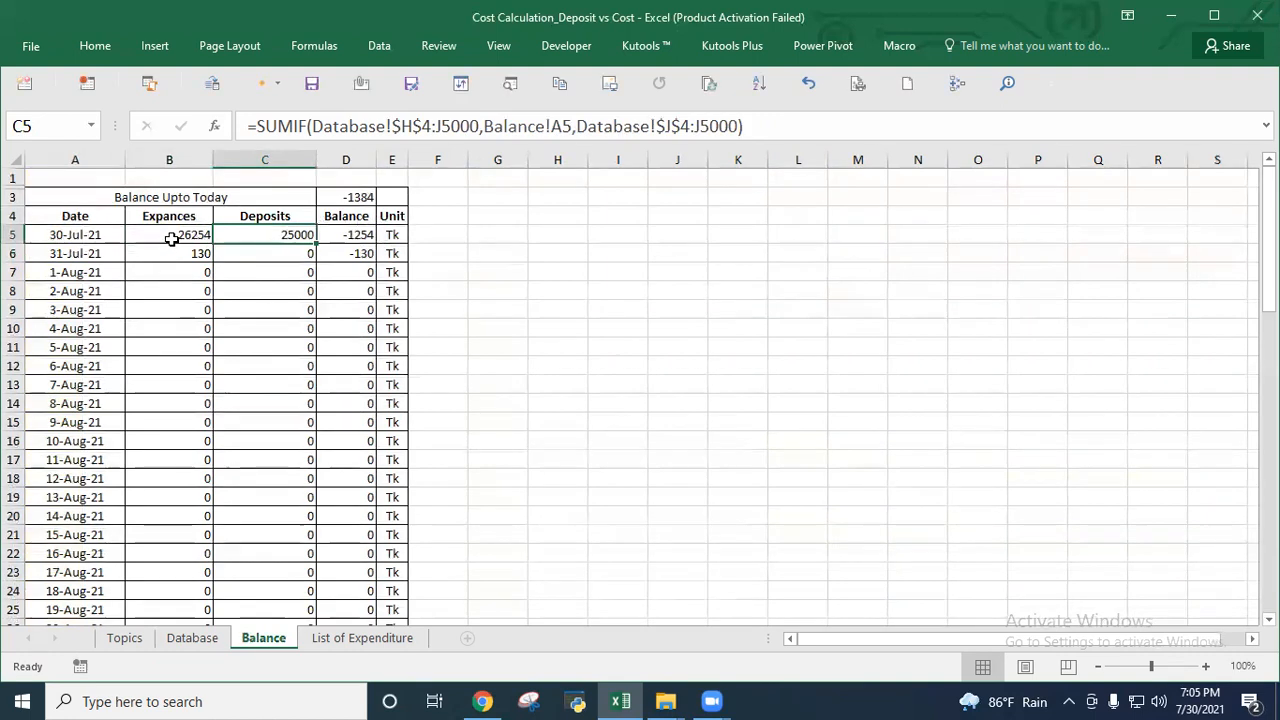
left_click_drag(183, 234, 285, 235)
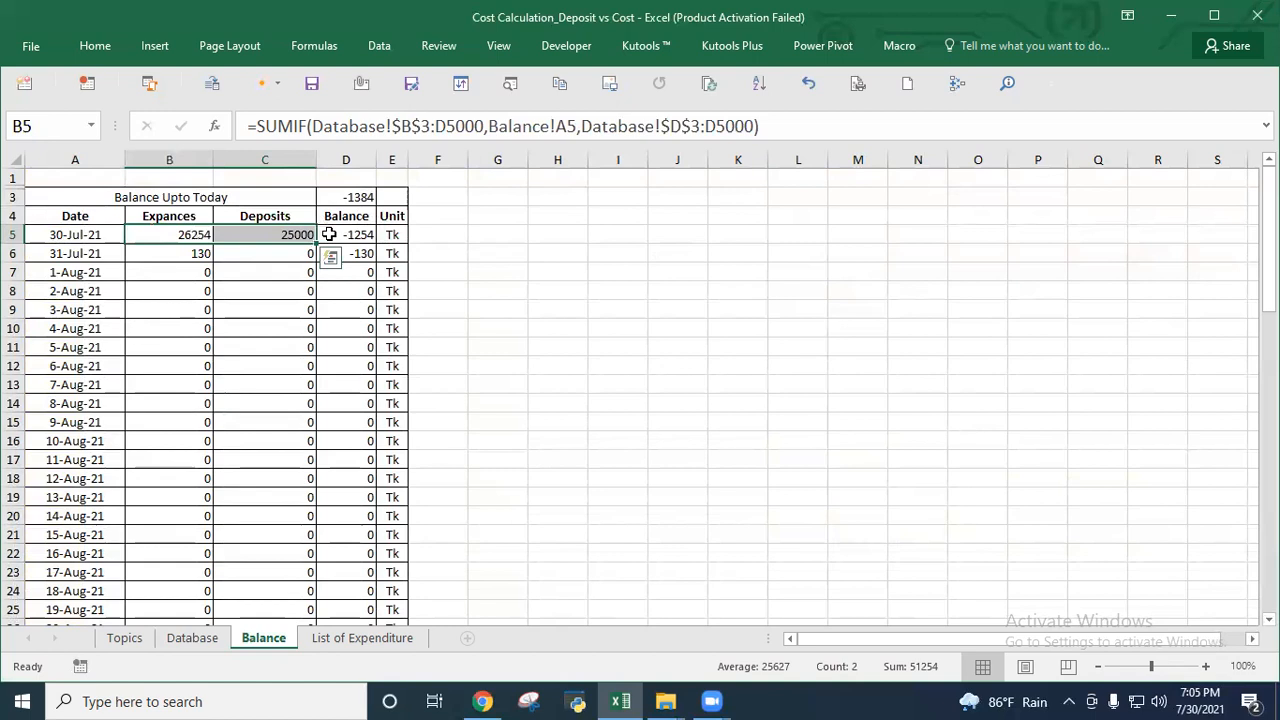
left_click(348, 235)
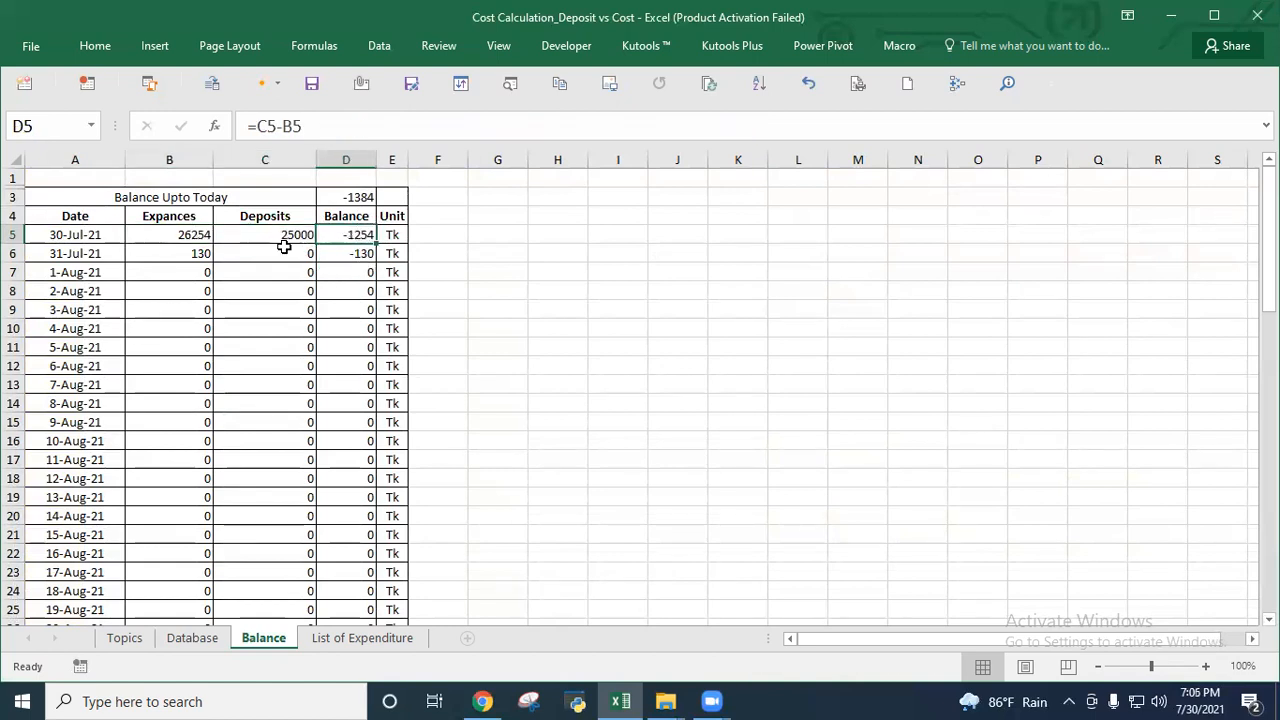
left_click(158, 234)
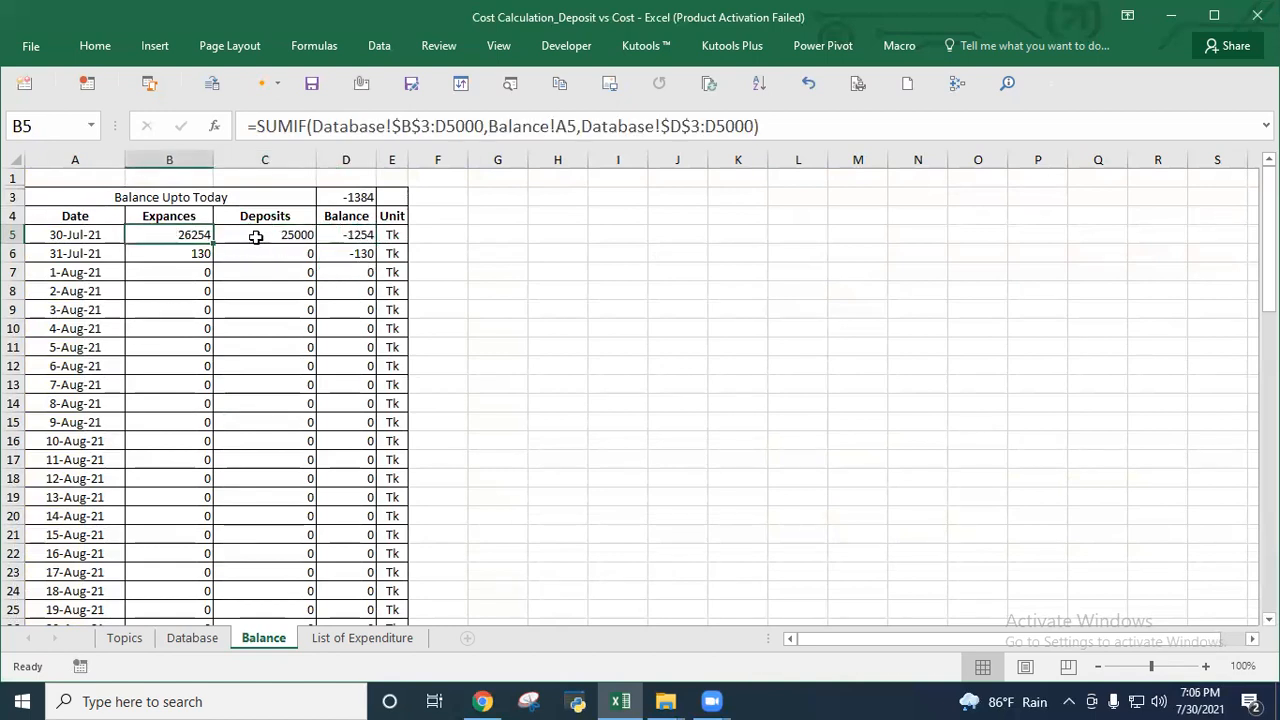
left_click(256, 236)
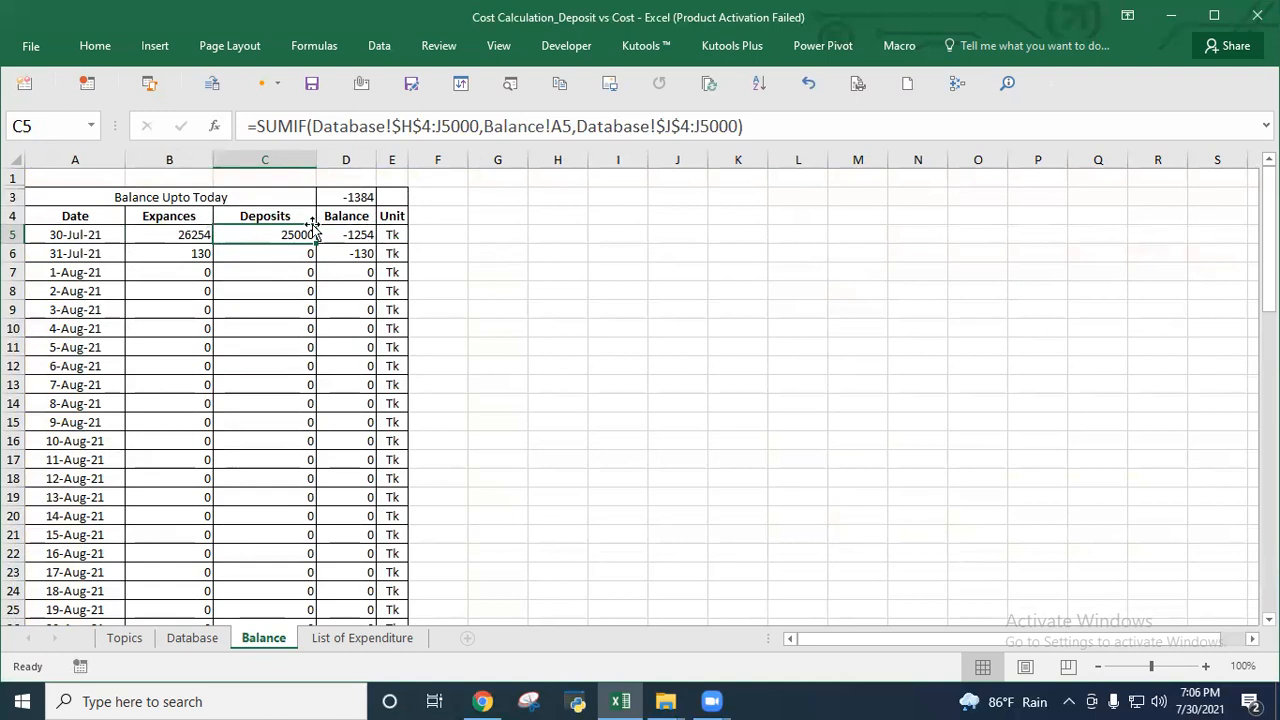
left_click(347, 235)
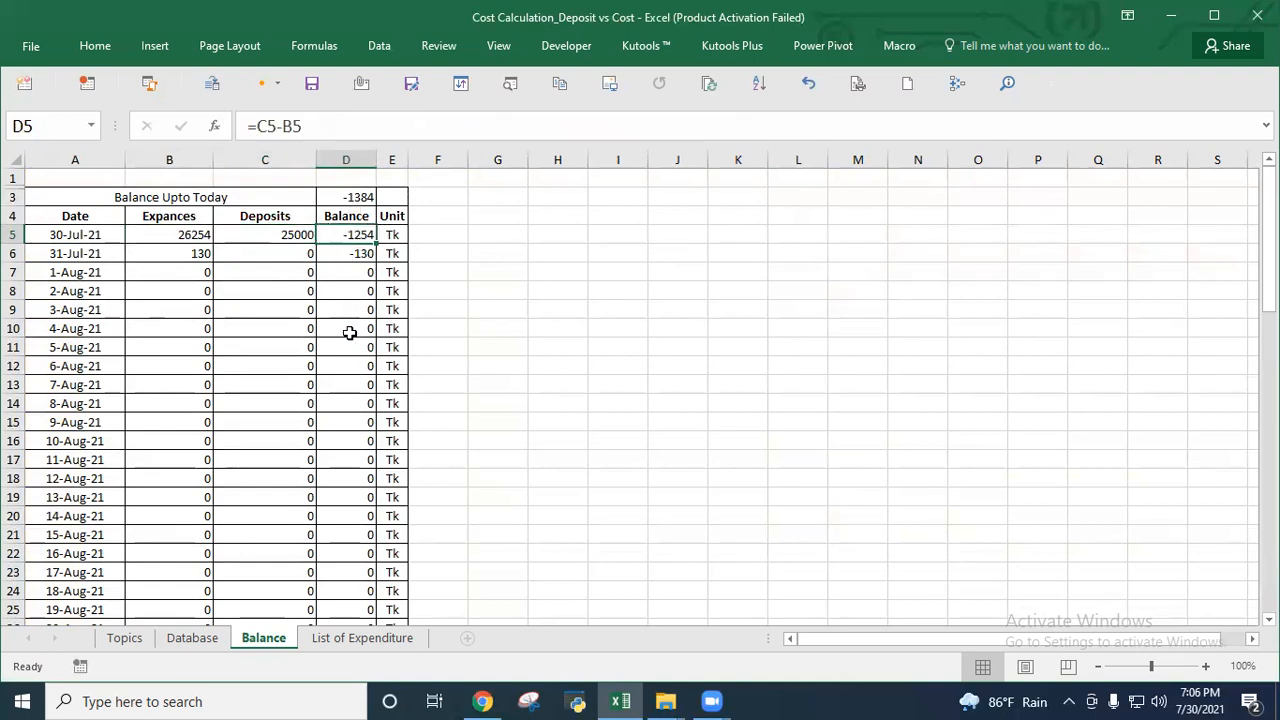
Inspect the Balance Upto Today formula in D3 alongside the expense, deposit and balance columns it summarises.
left_click(195, 198)
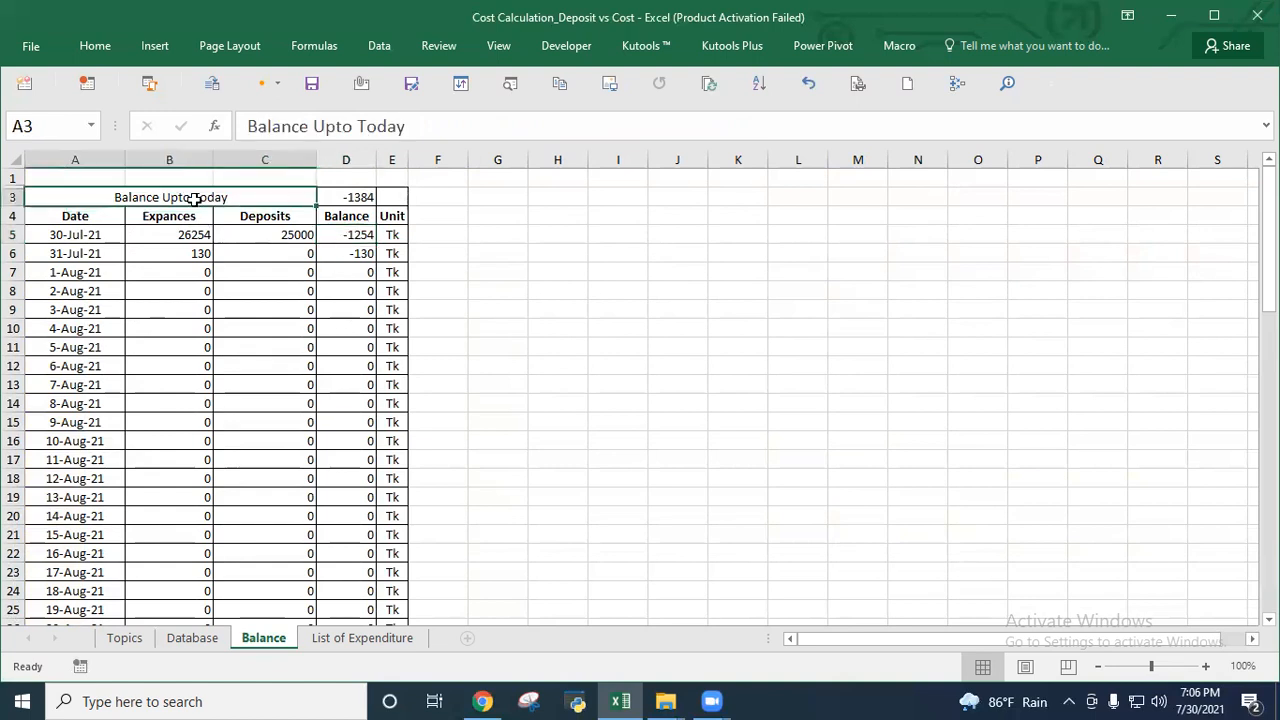
left_click_drag(200, 234, 200, 272)
left_click_drag(260, 234, 262, 272)
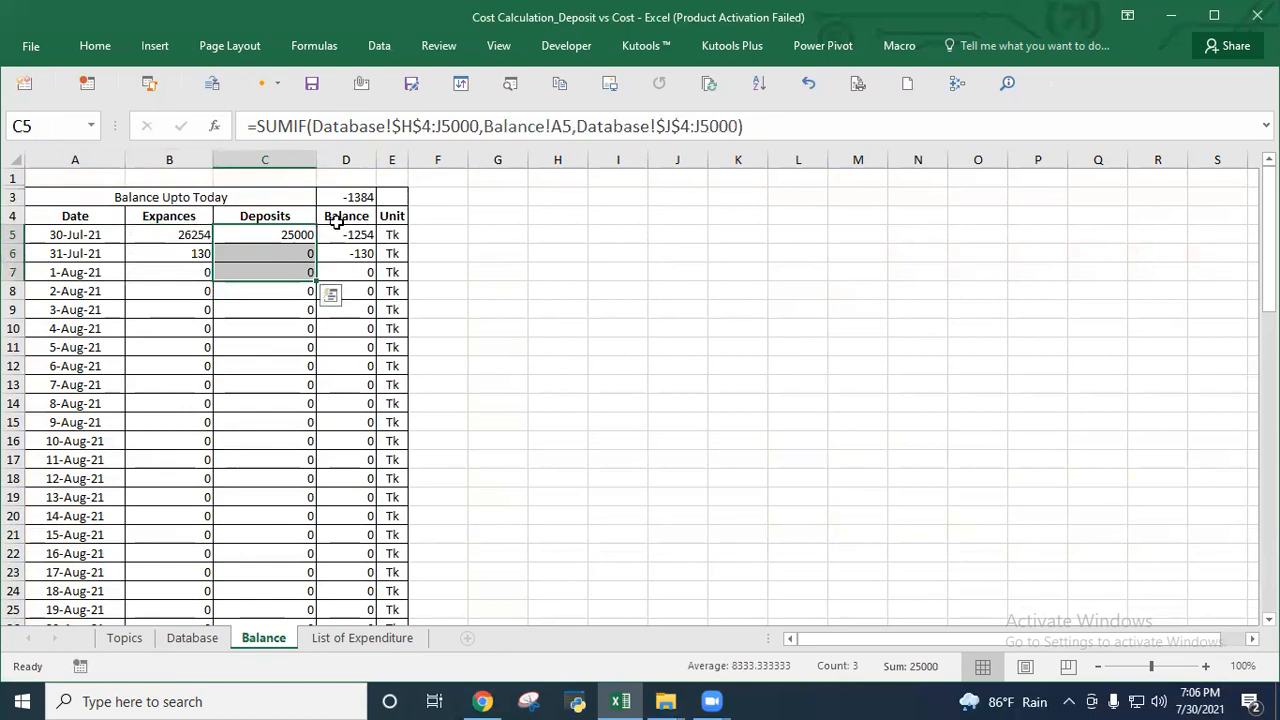
key("Return")
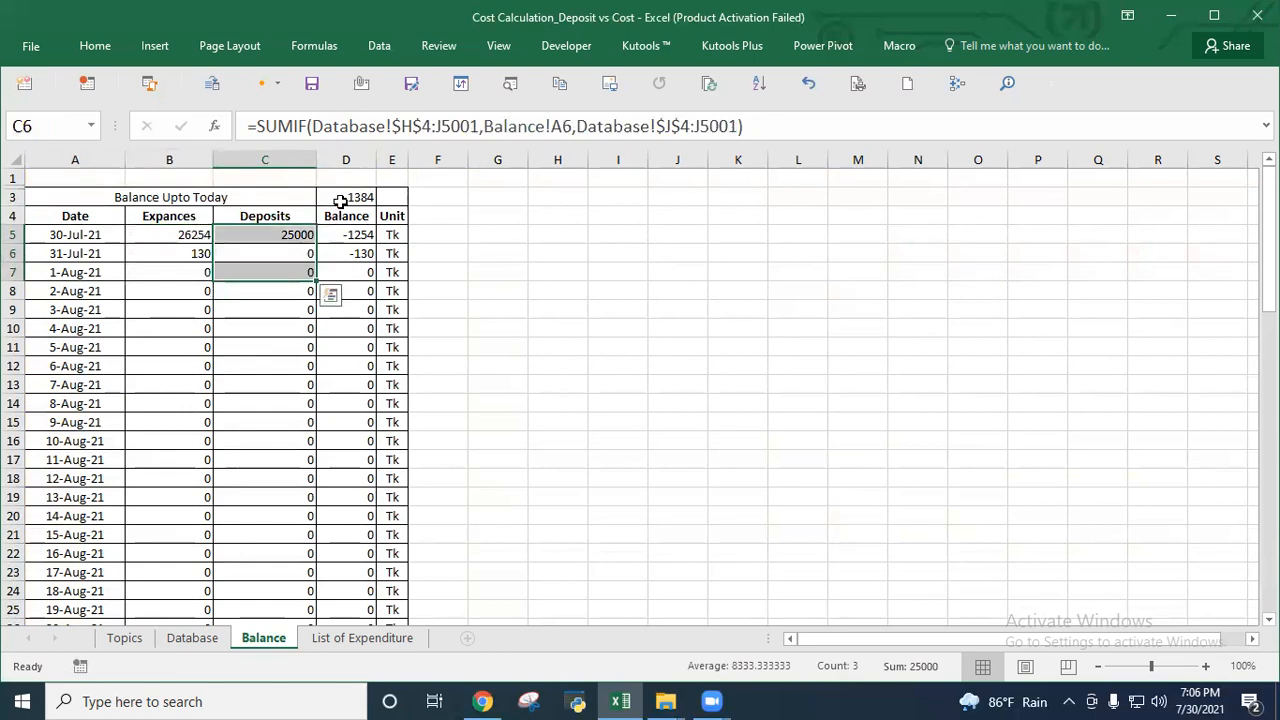
left_click(353, 199)
left_click(353, 210)
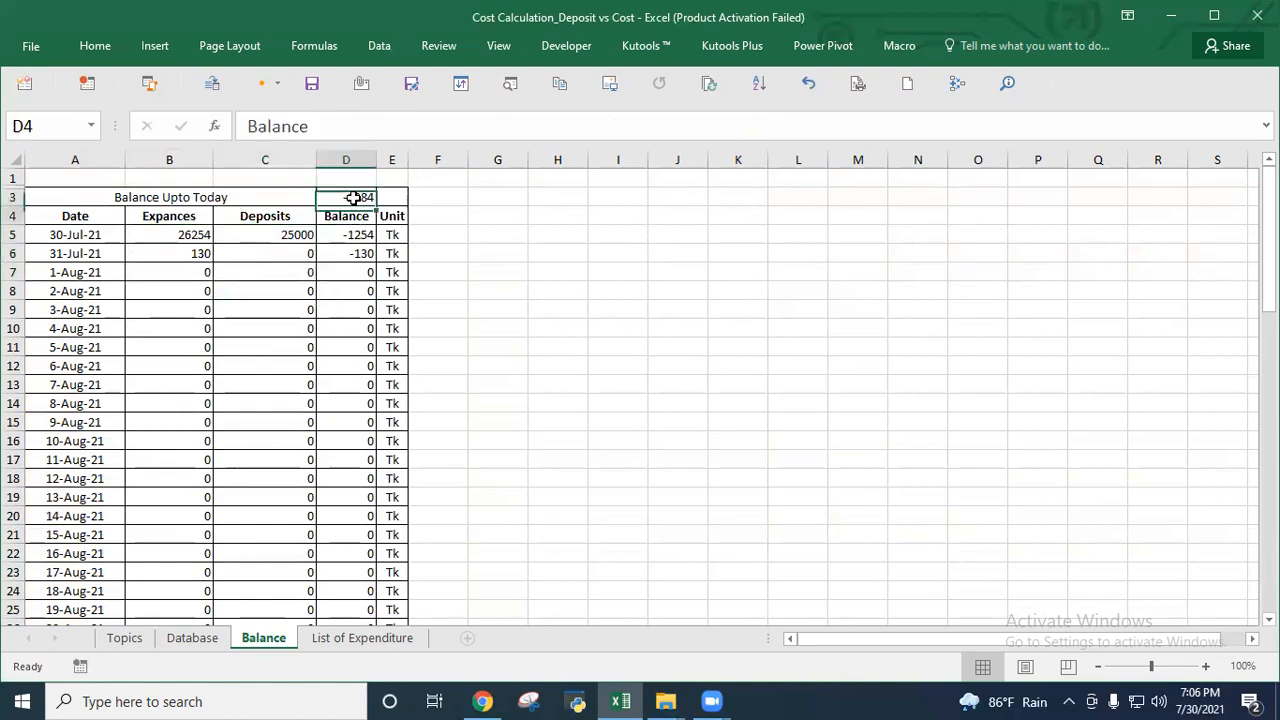
left_click_drag(355, 244, 350, 345)
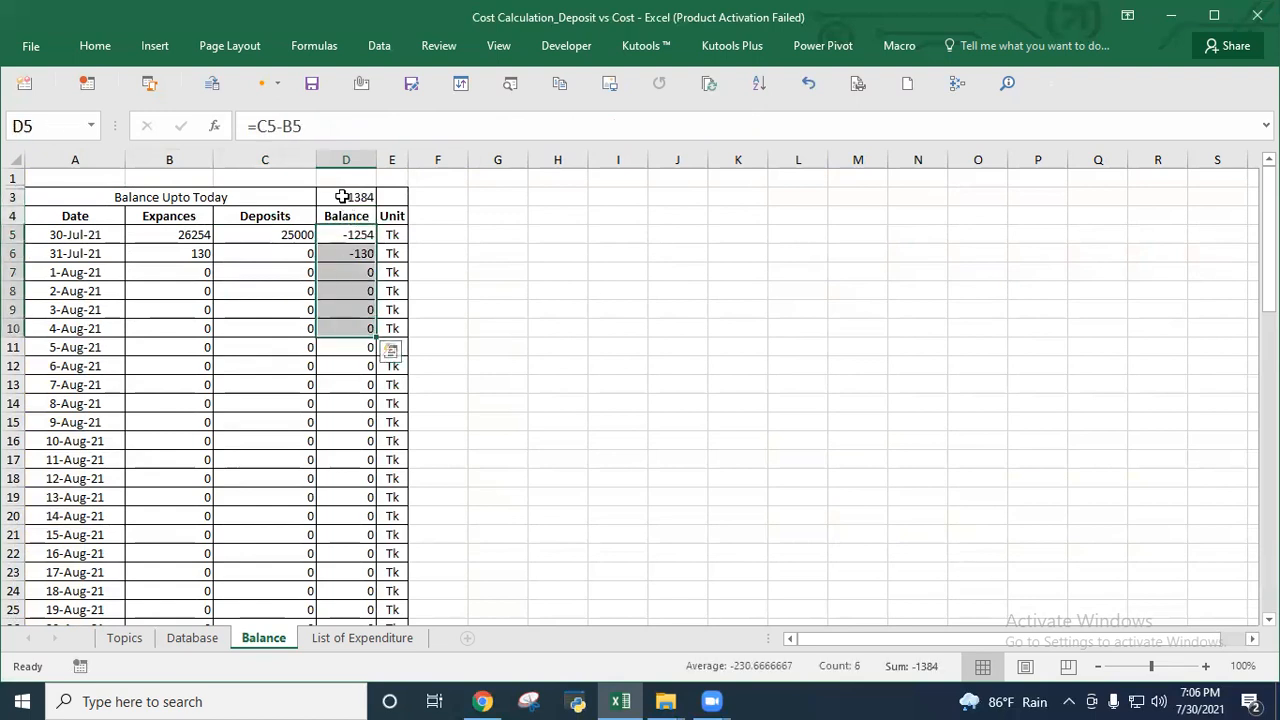
left_click(345, 197)
left_click(363, 126)
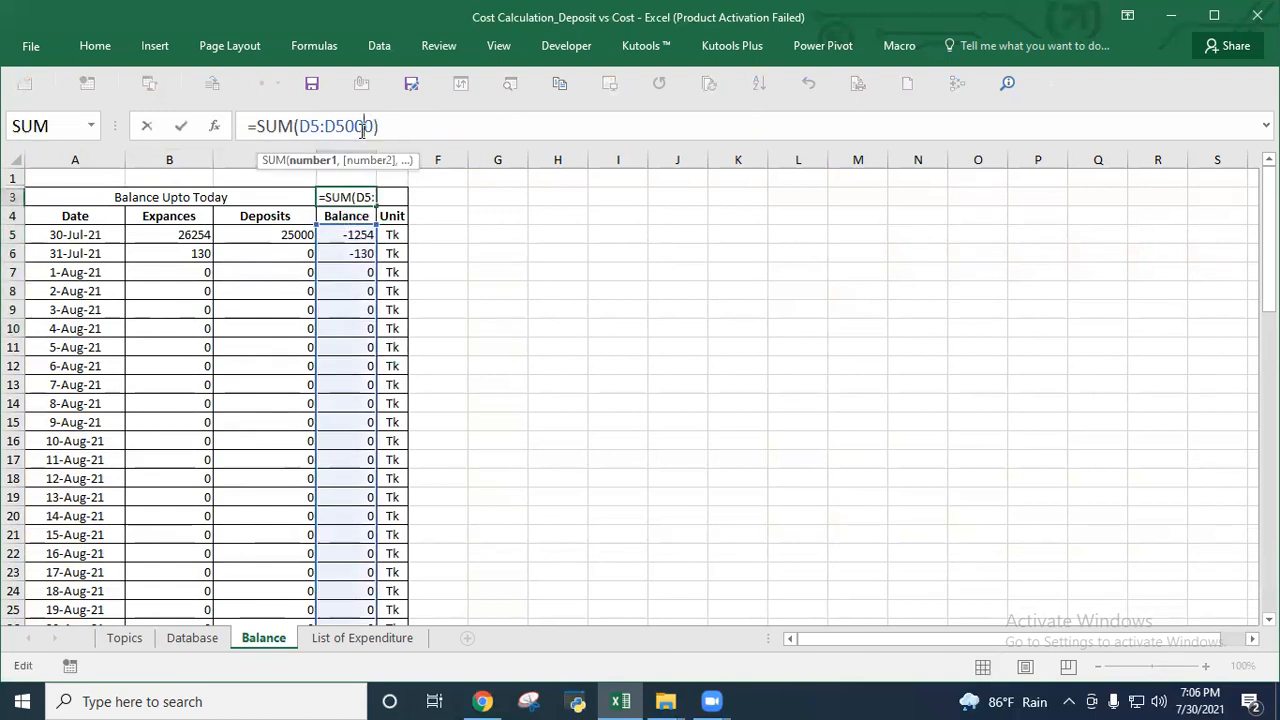
key("Return")
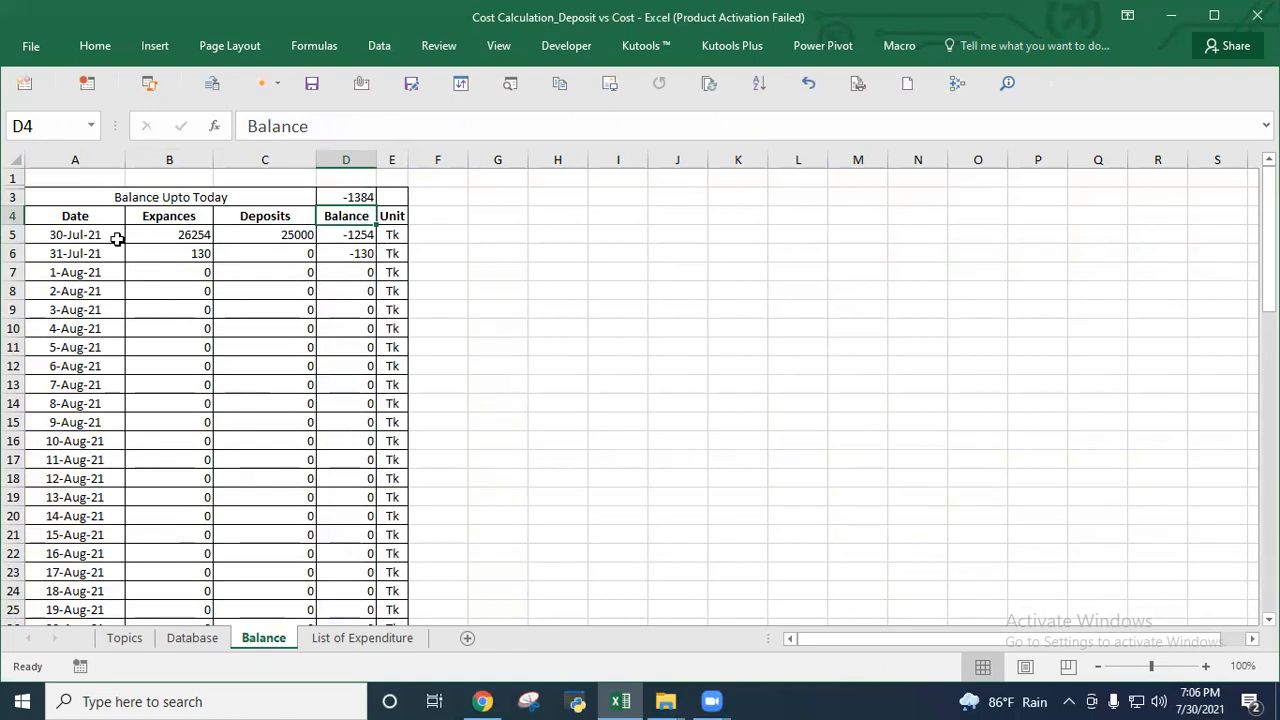
left_click(110, 193)
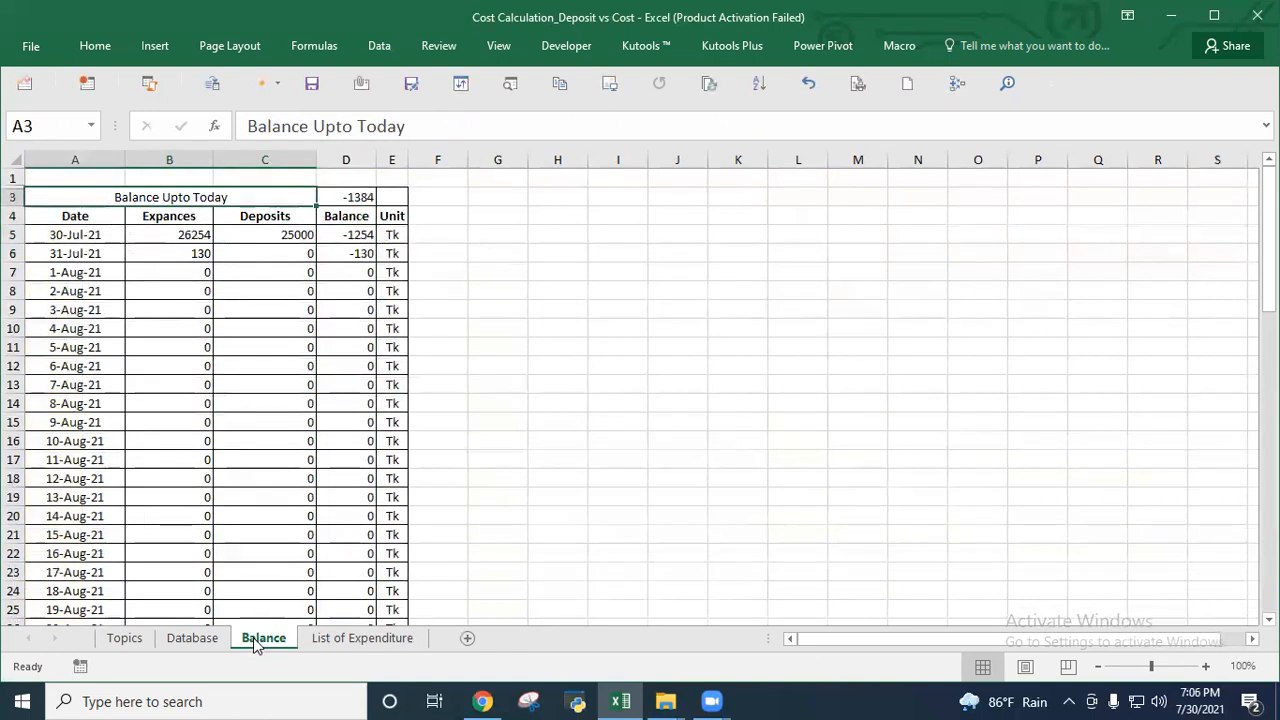
On the Database sheet, examine the first cost date and the Daily Report's first depositer and amount cells.
left_click(195, 640)
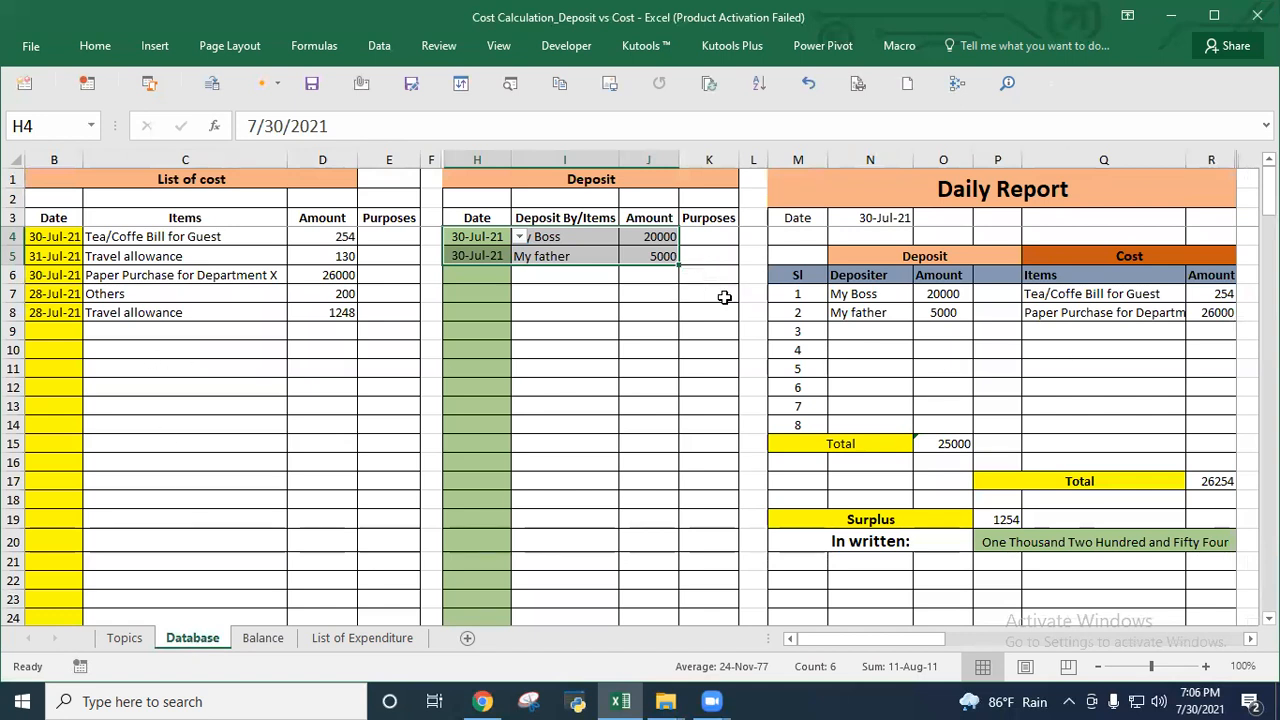
left_click(58, 236)
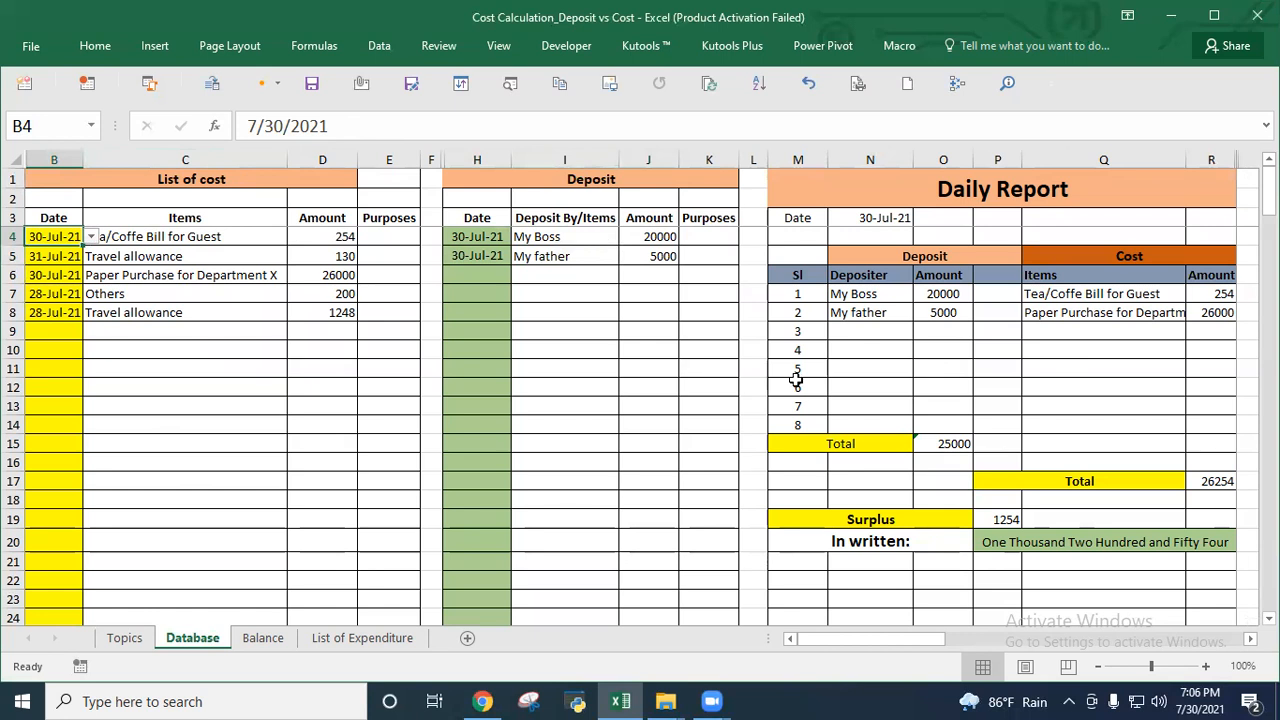
left_click(893, 294)
left_click(938, 294)
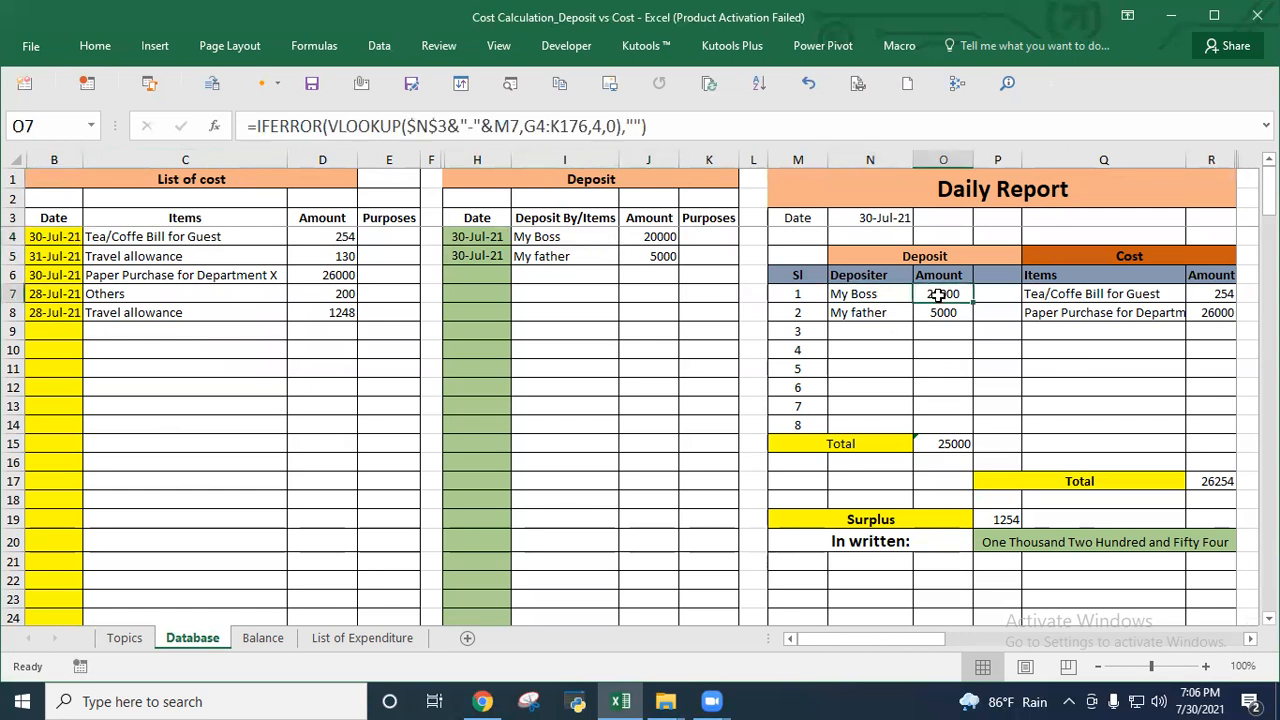
Unhide column A, which holds the Link helper values, on the Database sheet.
left_click_drag(37, 158, 8, 160)
right_click(37, 158)
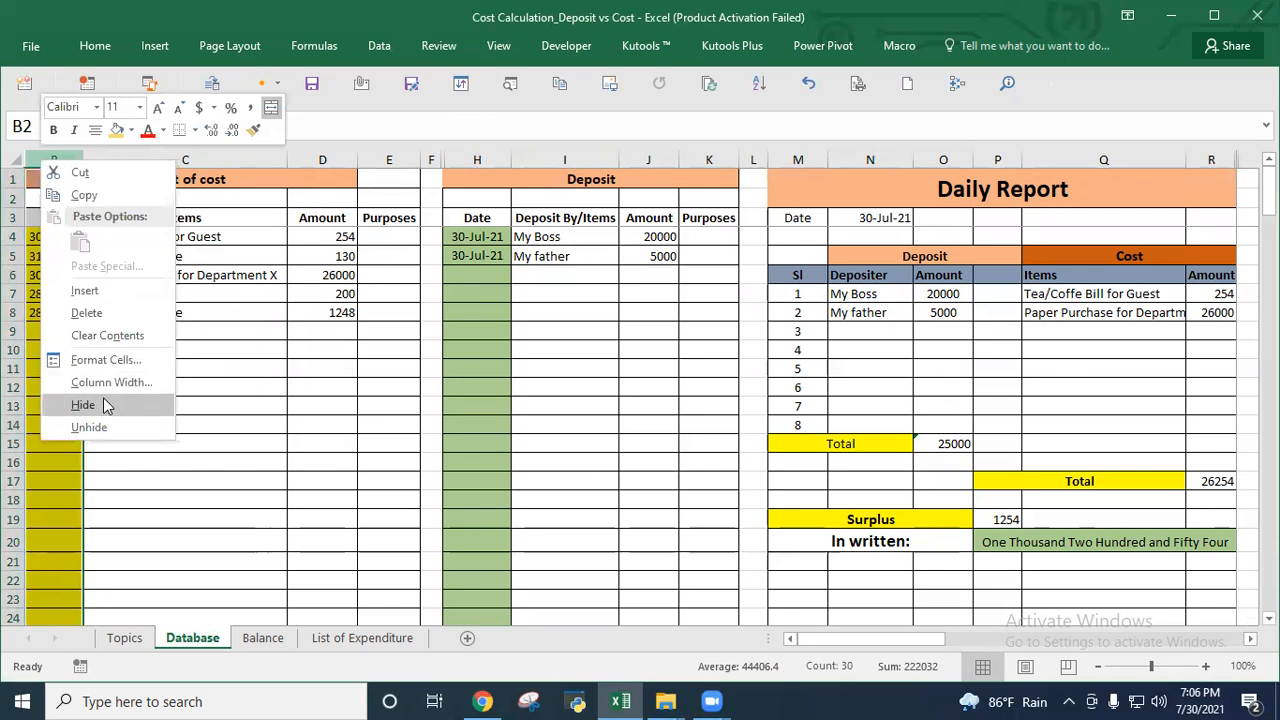
left_click(103, 425)
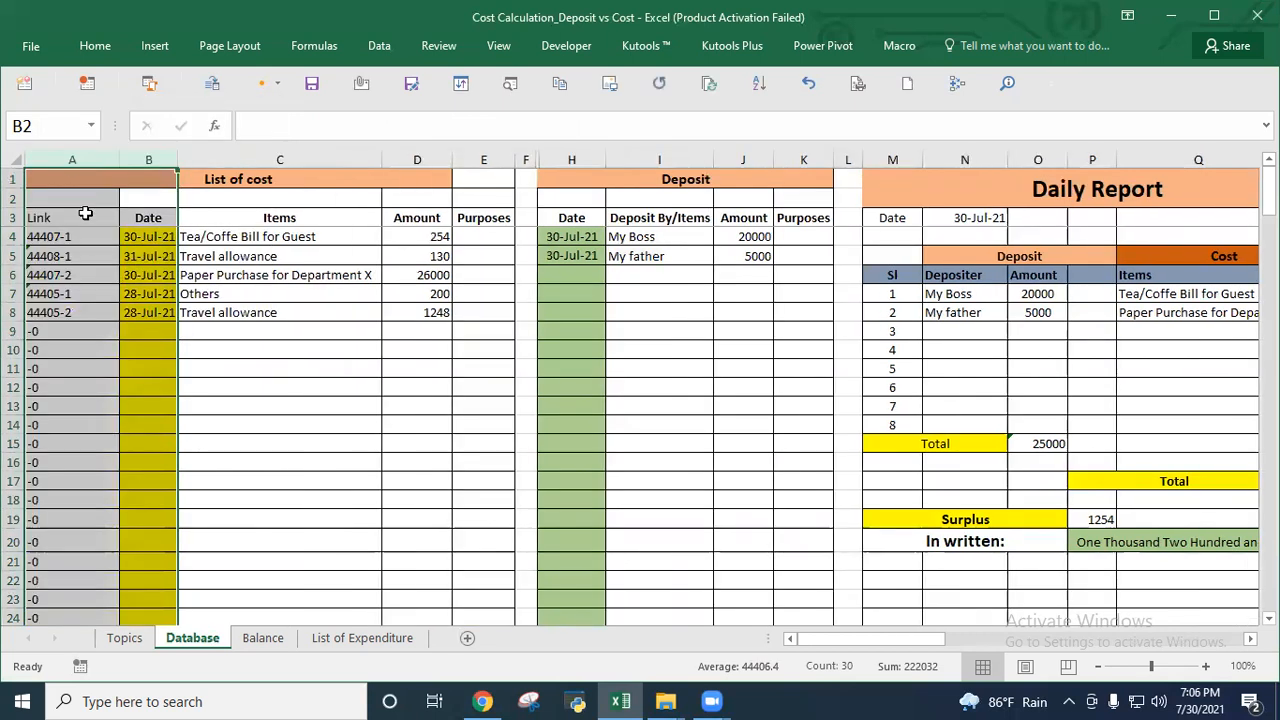
Clear the existing Link formula from A4 on the Database sheet.
left_click(64, 236)
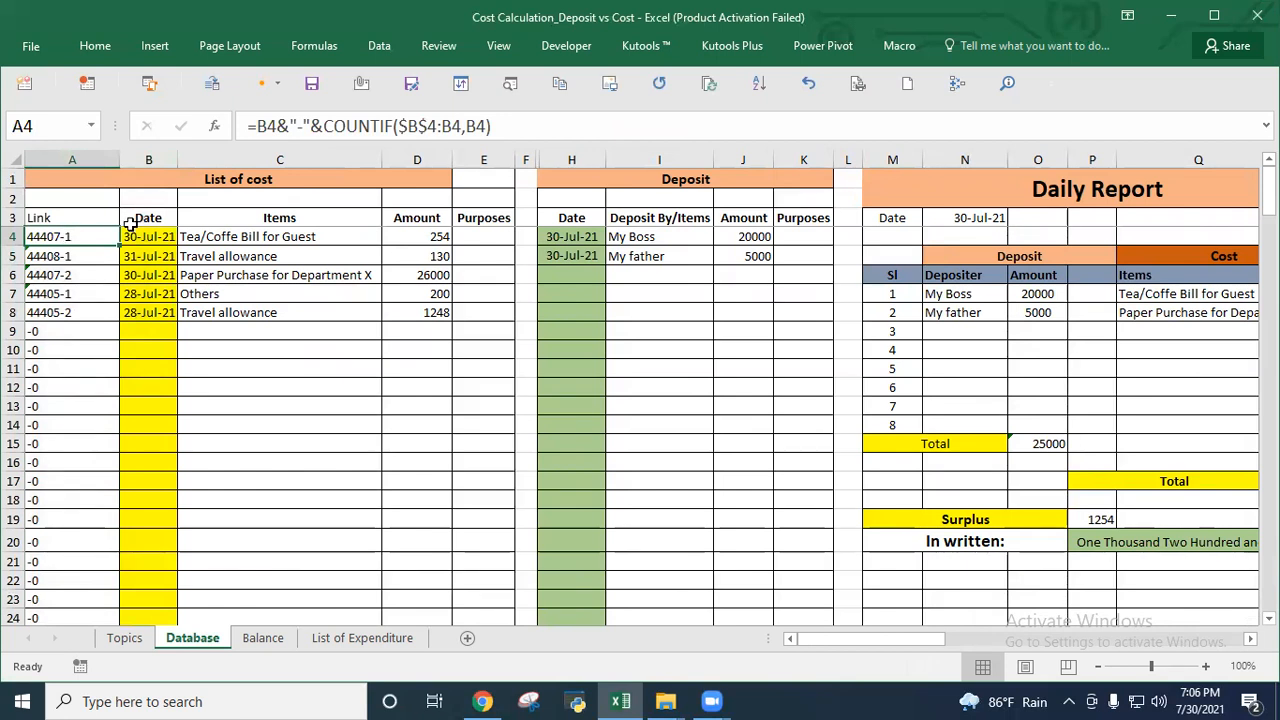
key("BackSpace")
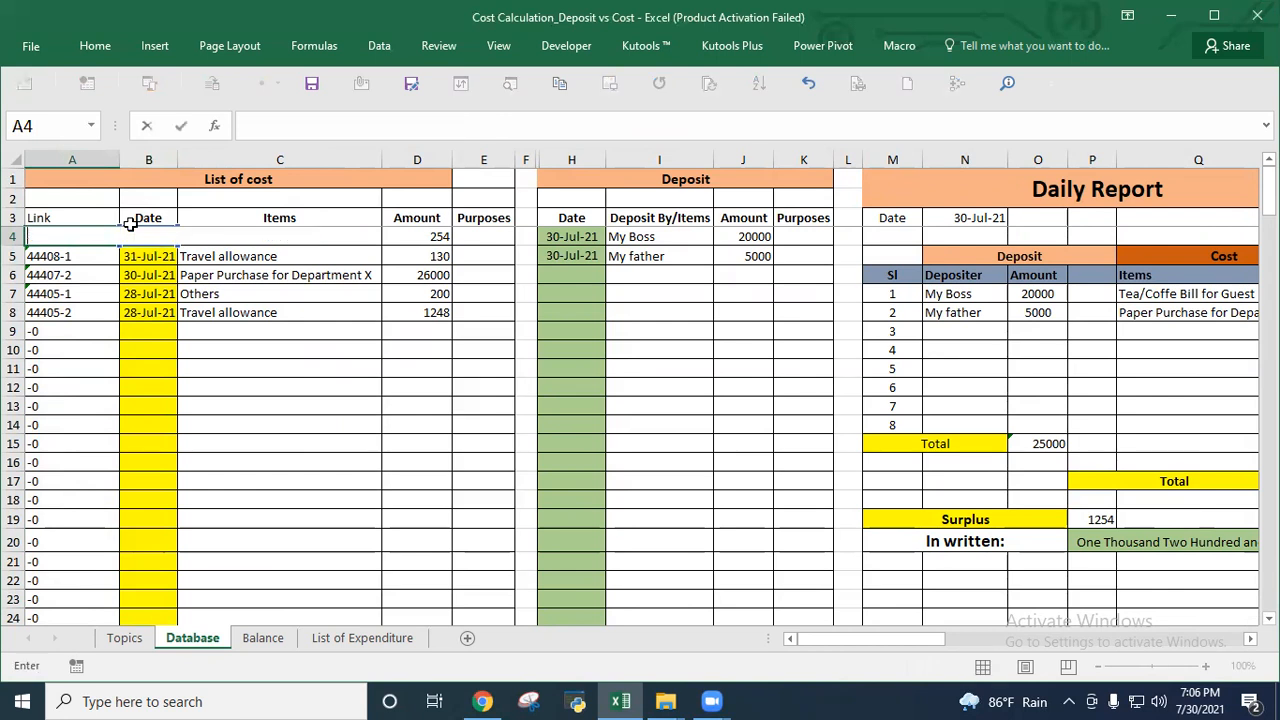
key("Return")
Start a COUNTIF formula in A4 with the range B4:B4 and B4 as the criteria.
left_click(82, 234)
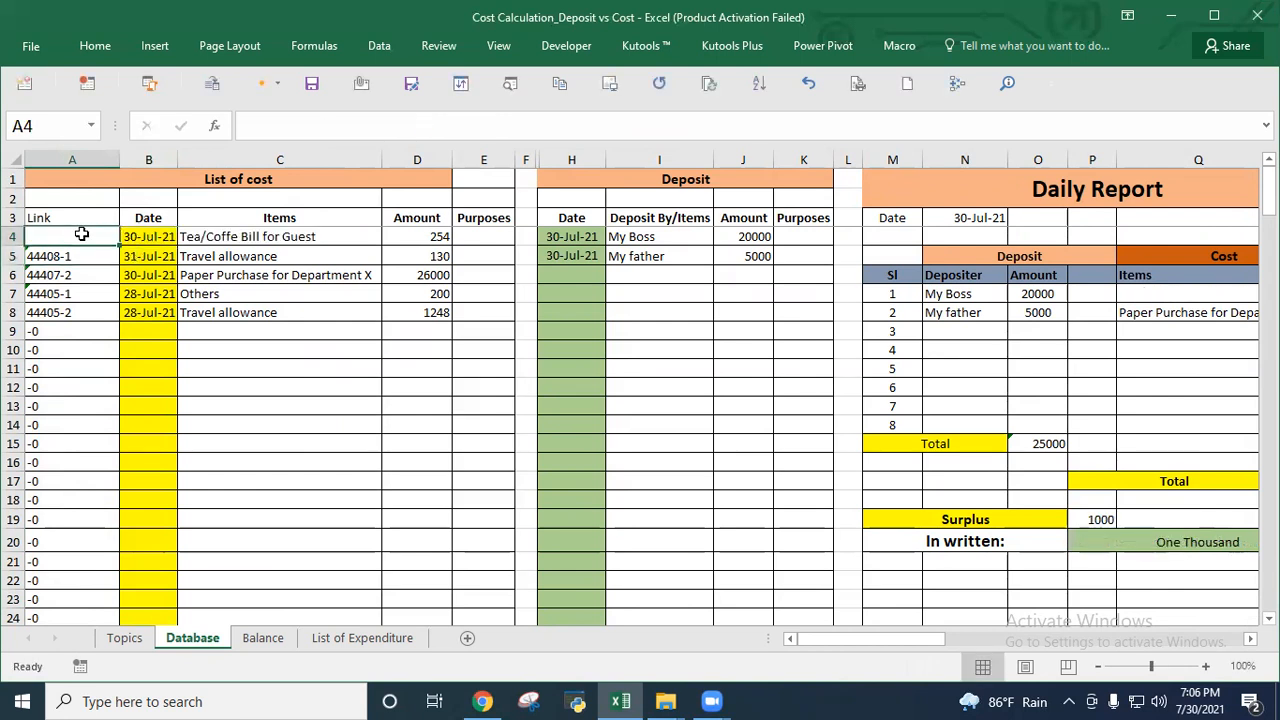
type("=")
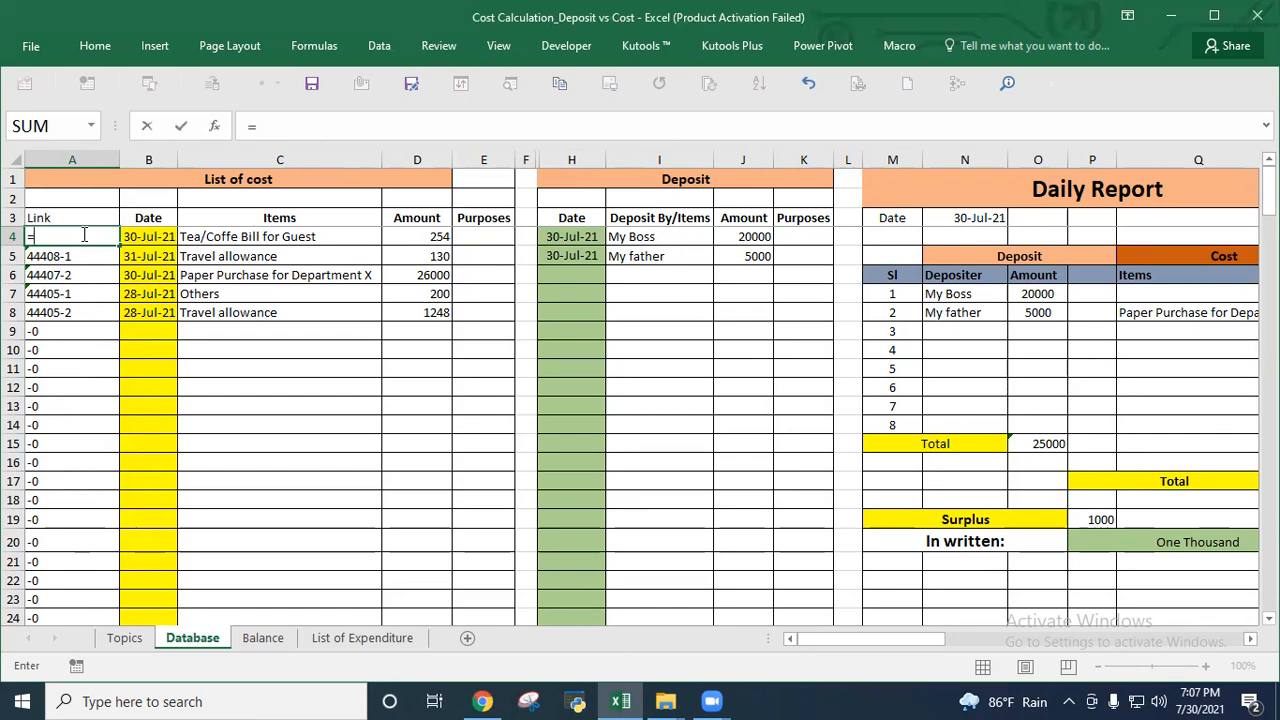
type("co")
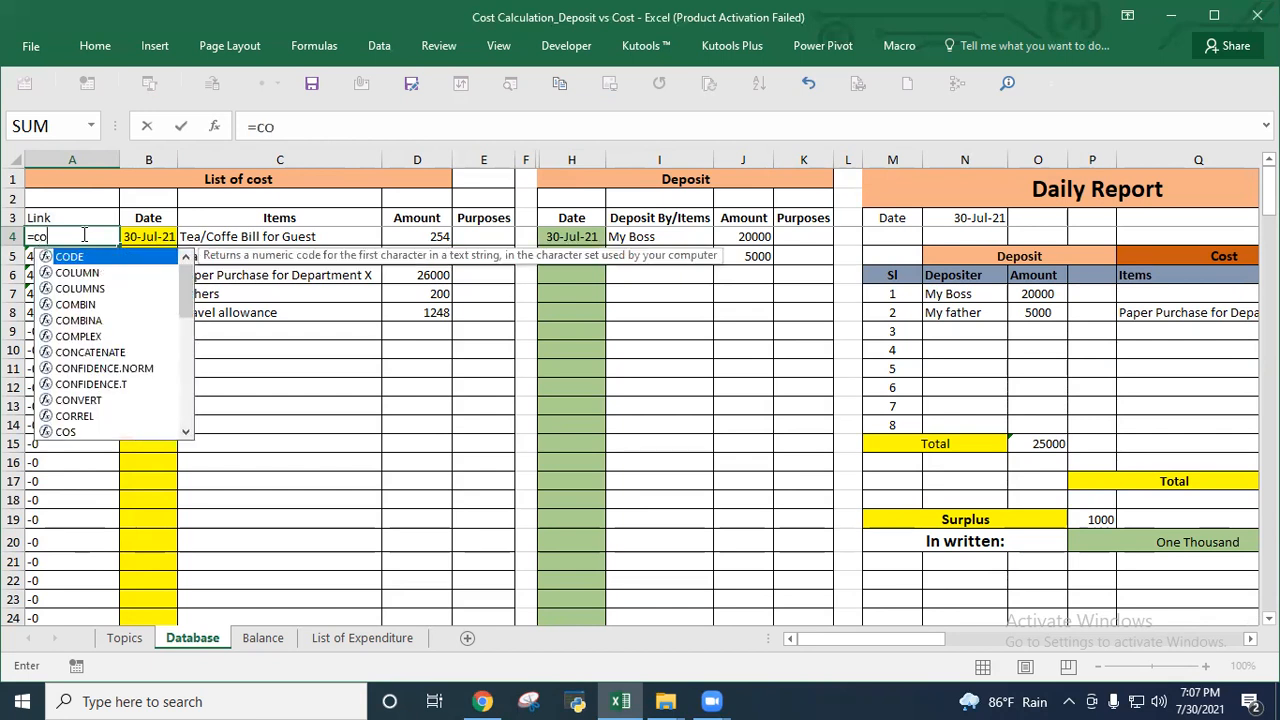
type("unti")
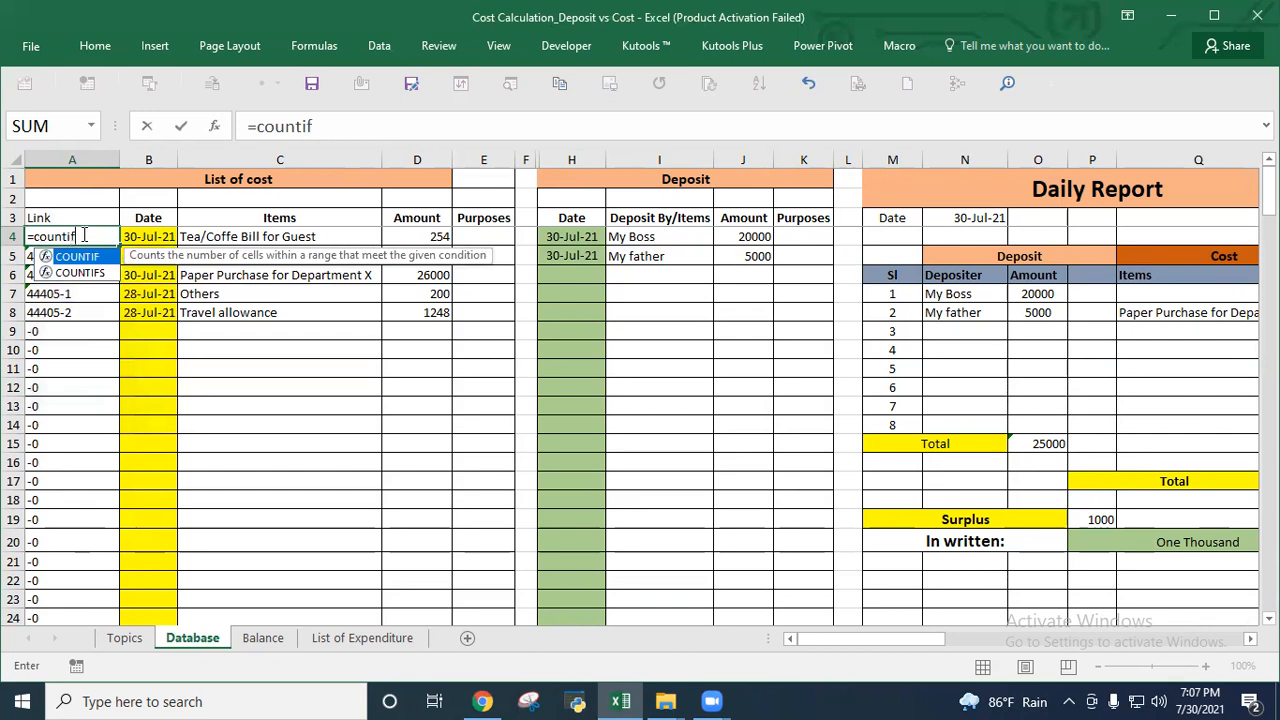
type("f")
double_click(80, 258)
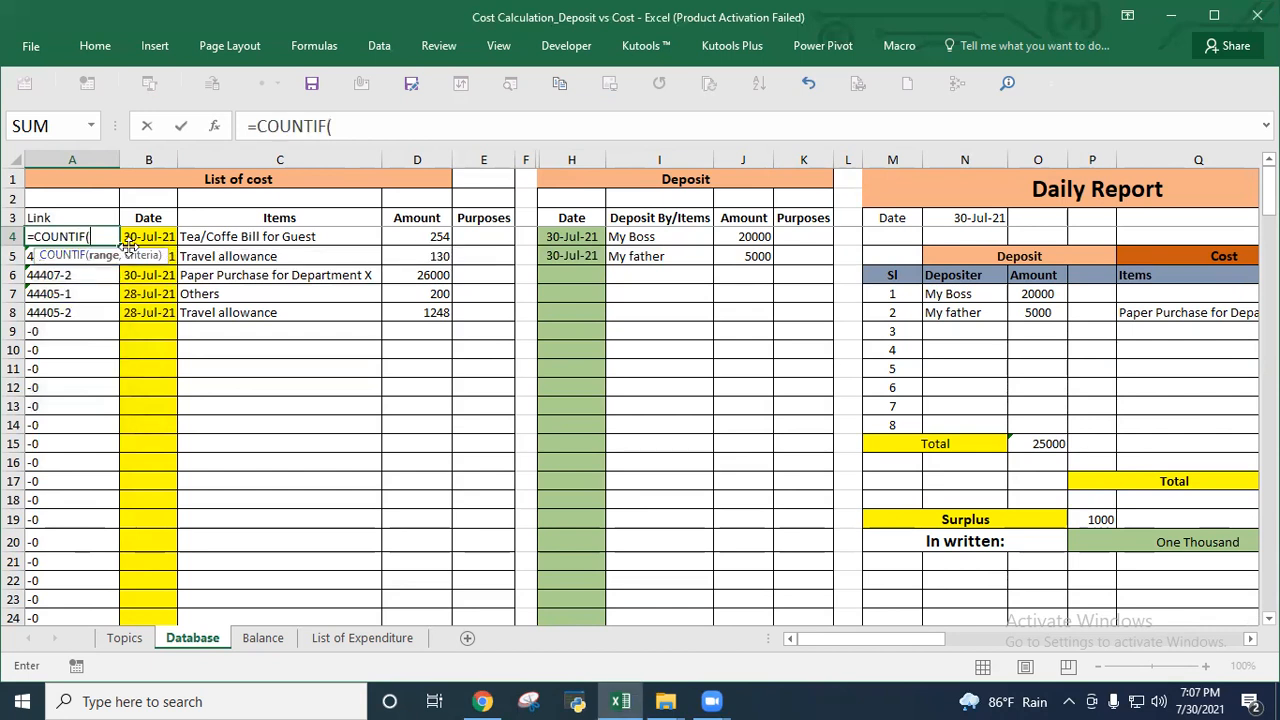
left_click(146, 236)
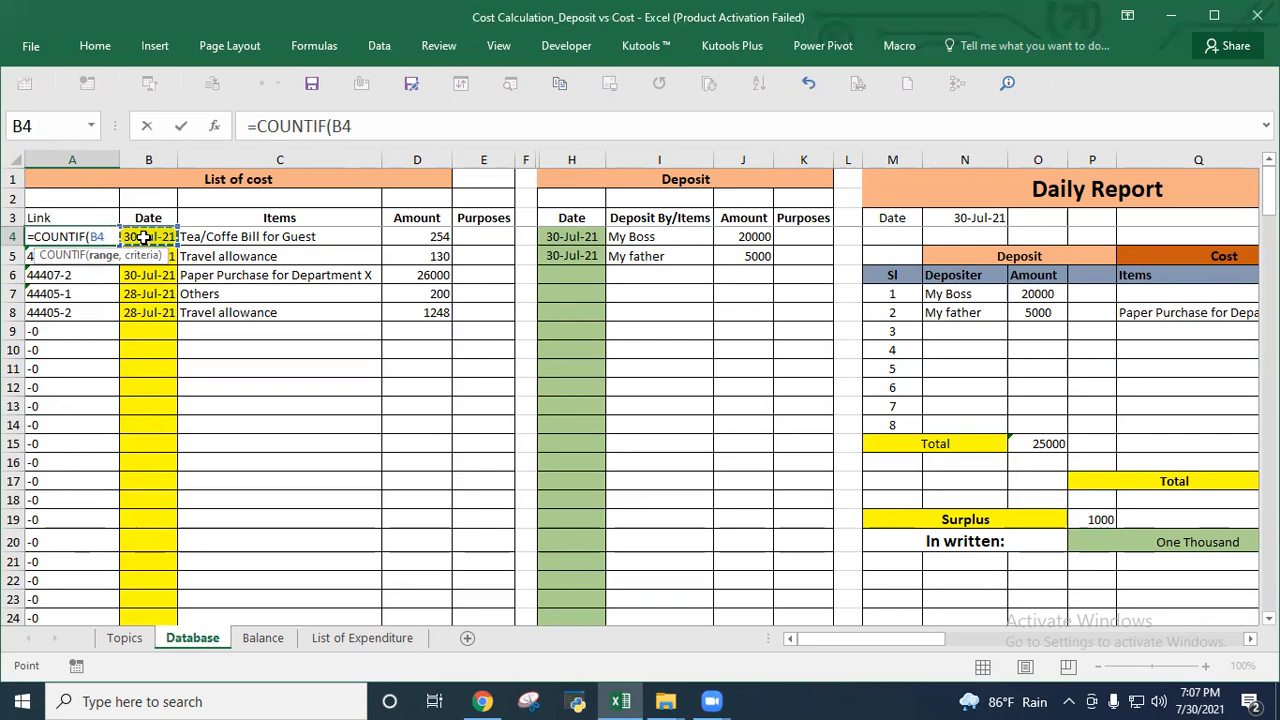
key("F8")
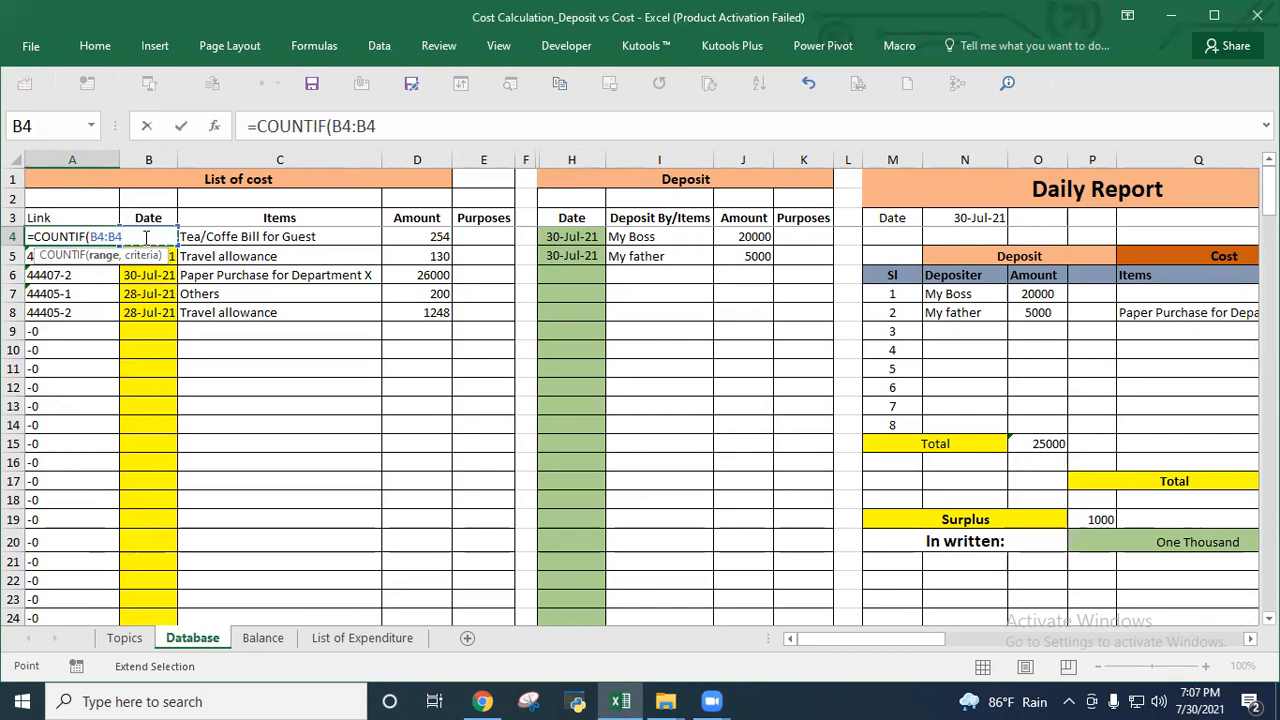
type(",")
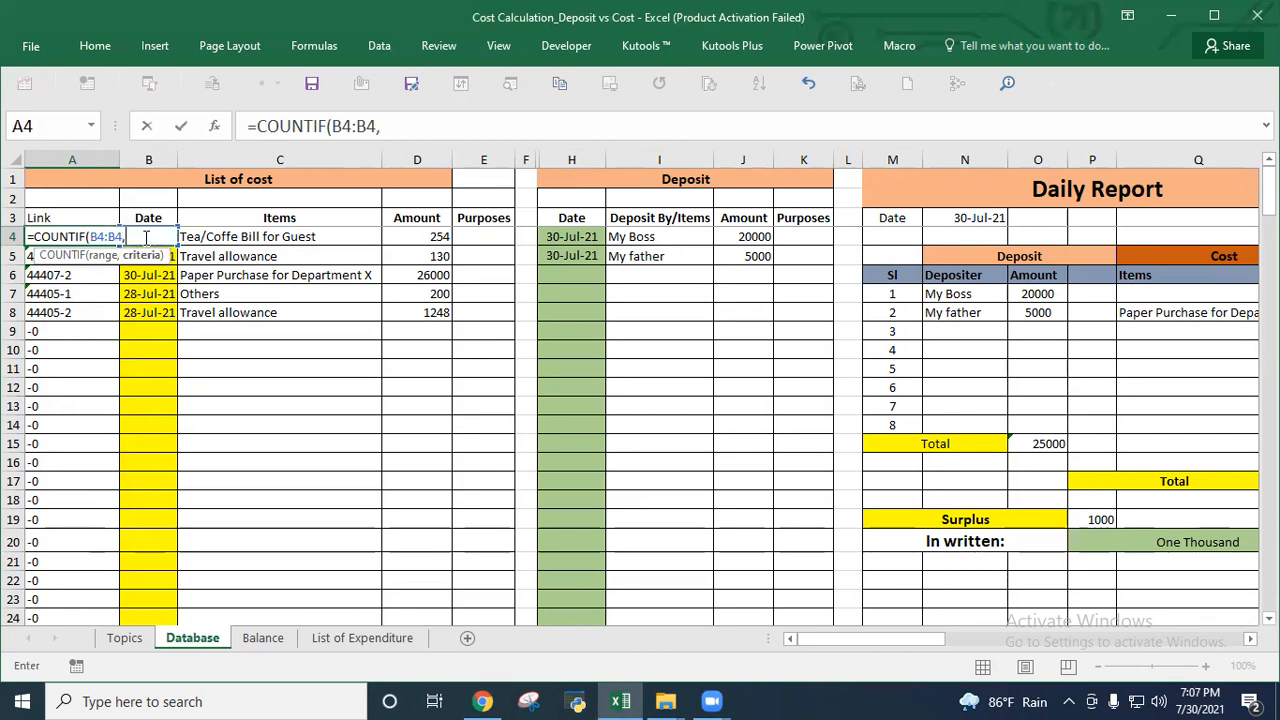
type("b4")
Make the range's starting reference absolute and complete A4's formula as =COUNTIF($B$4:B4,B4).
left_click(343, 126)
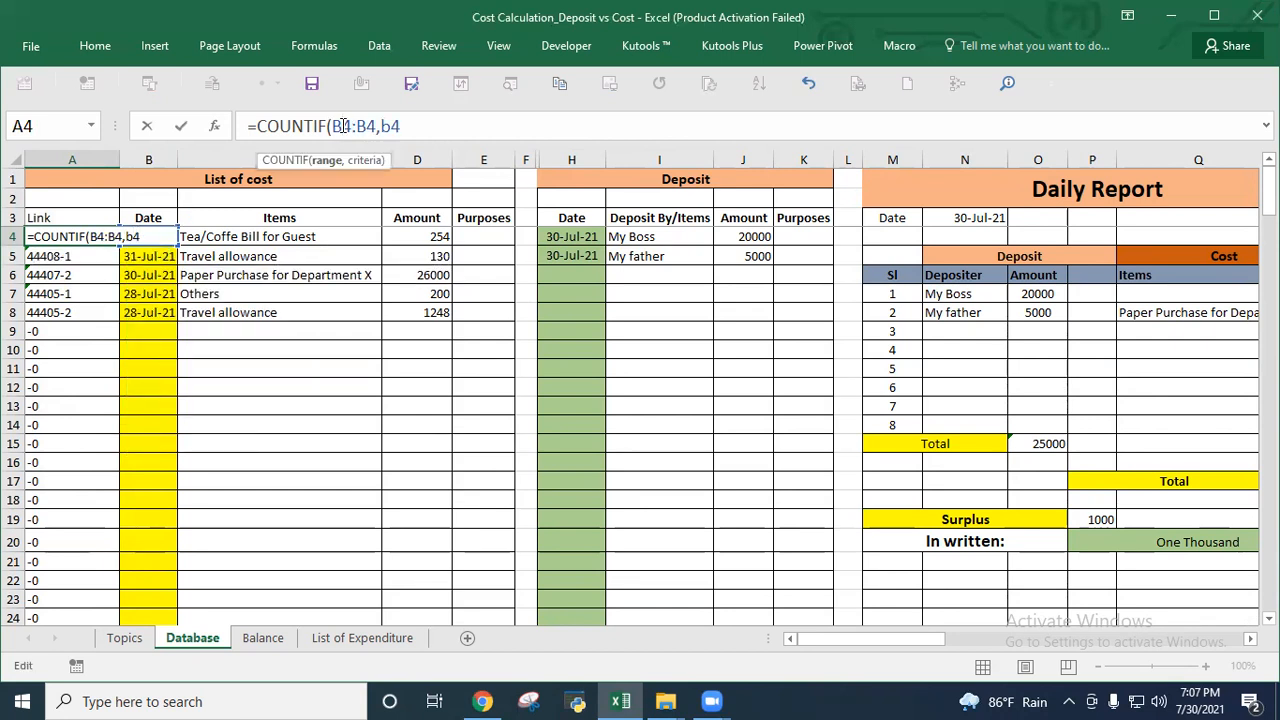
key("F4")
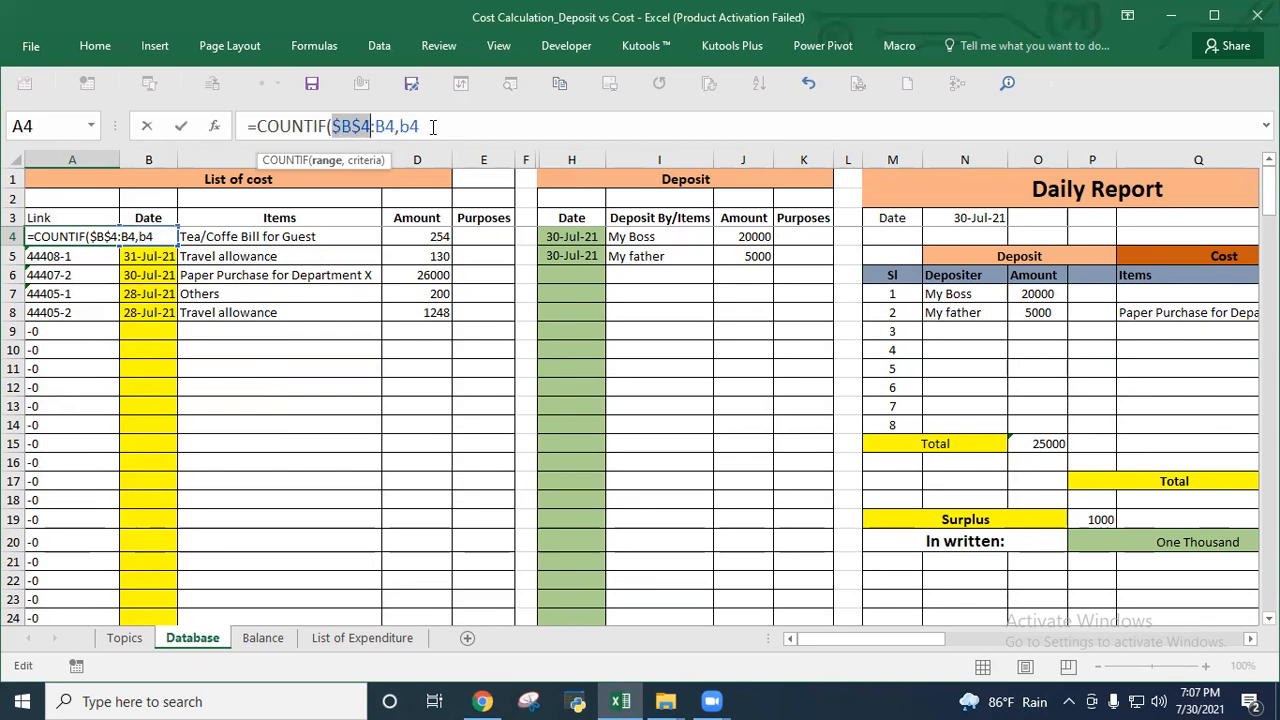
left_click(432, 126)
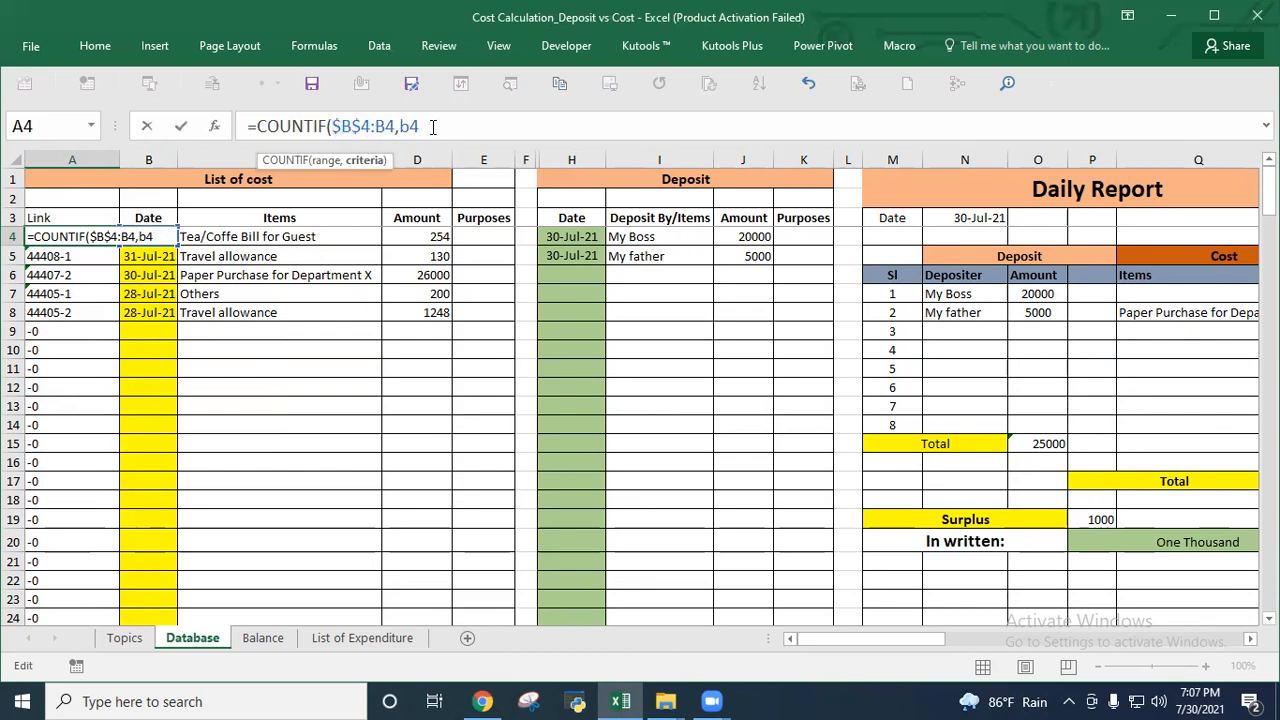
type(")")
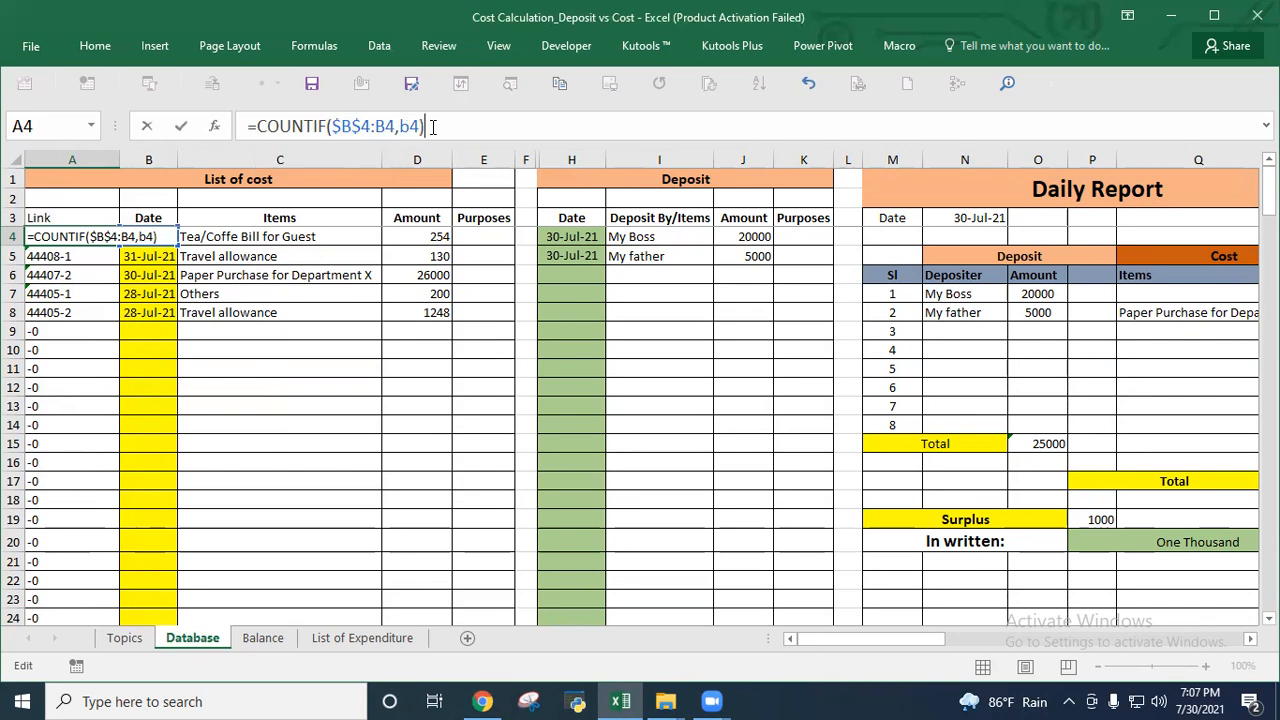
key("Return")
Join the date in front of A4's count so the formula reads =B4&COUNTIF($B$4:B4,B4).
left_click(117, 236)
left_click(121, 236)
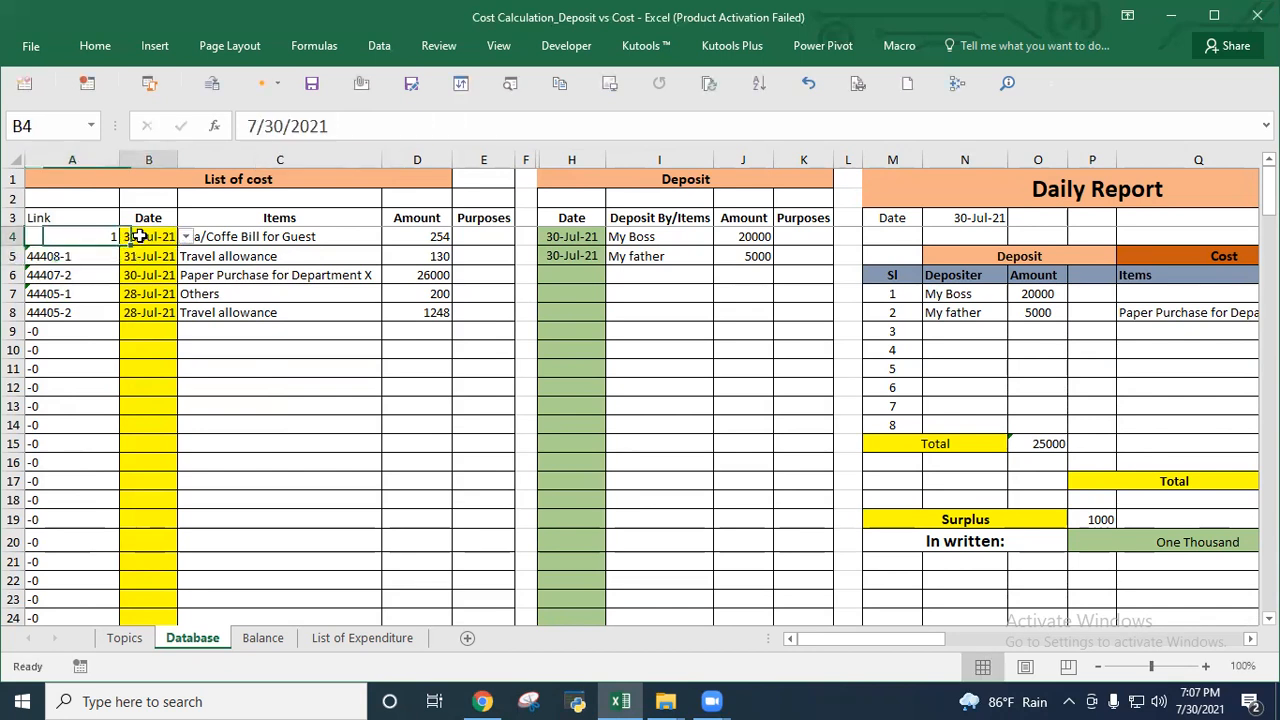
left_click(101, 233)
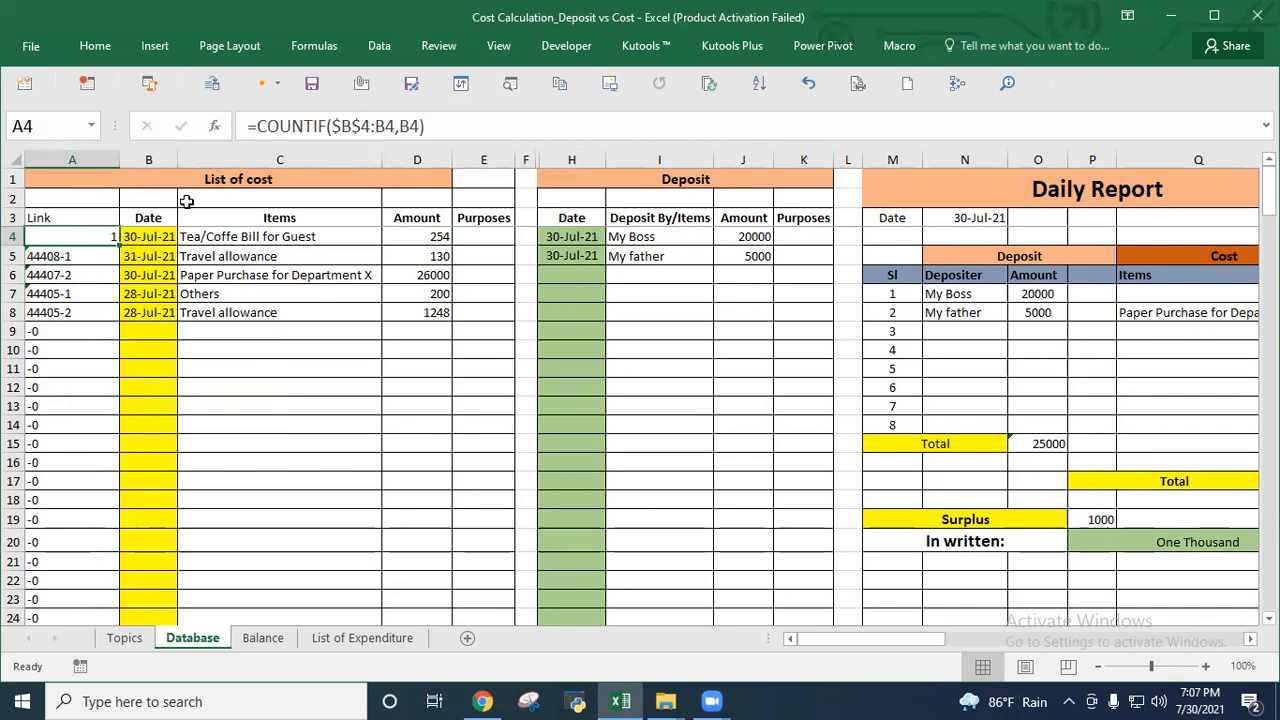
left_click(256, 126)
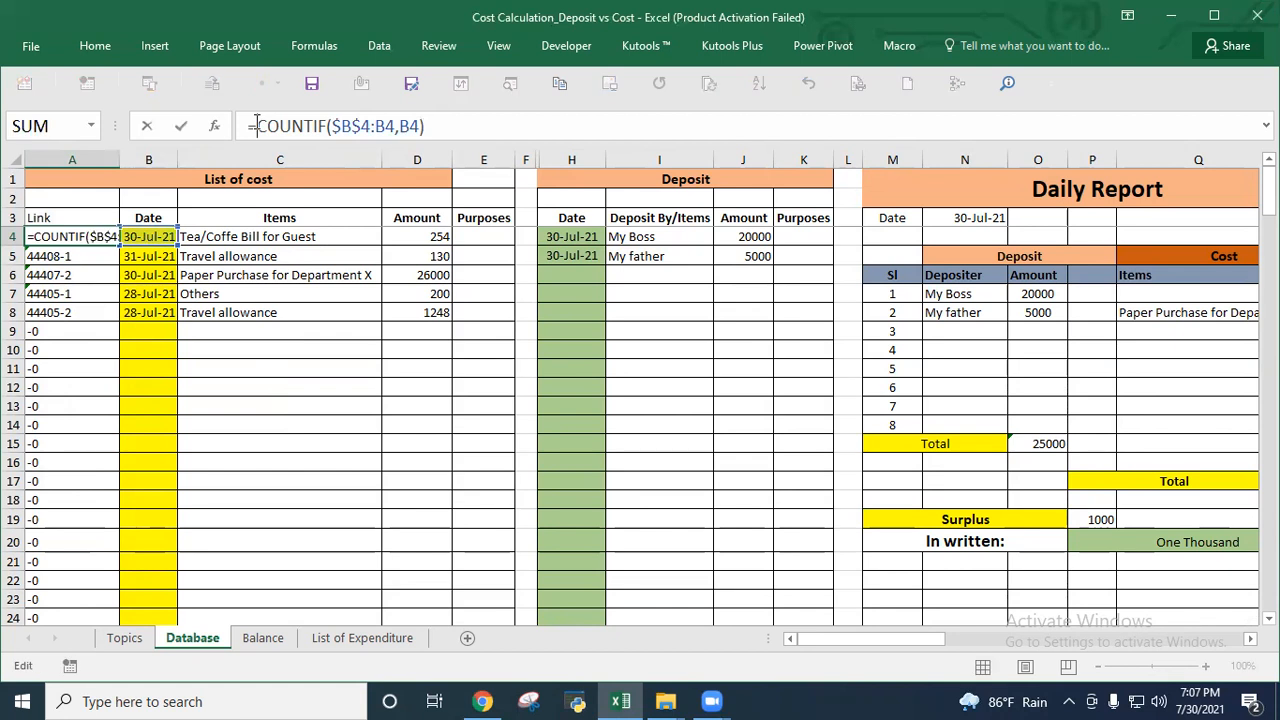
left_click(162, 236)
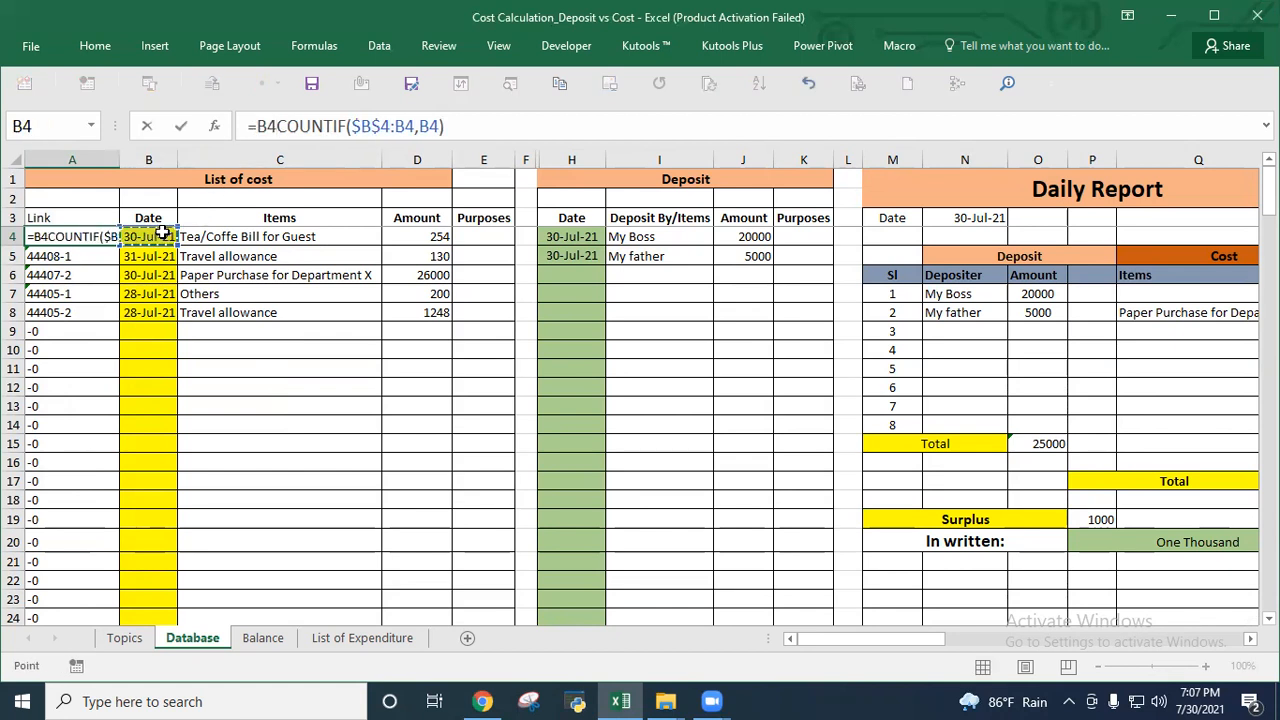
type("&")
key("Return")
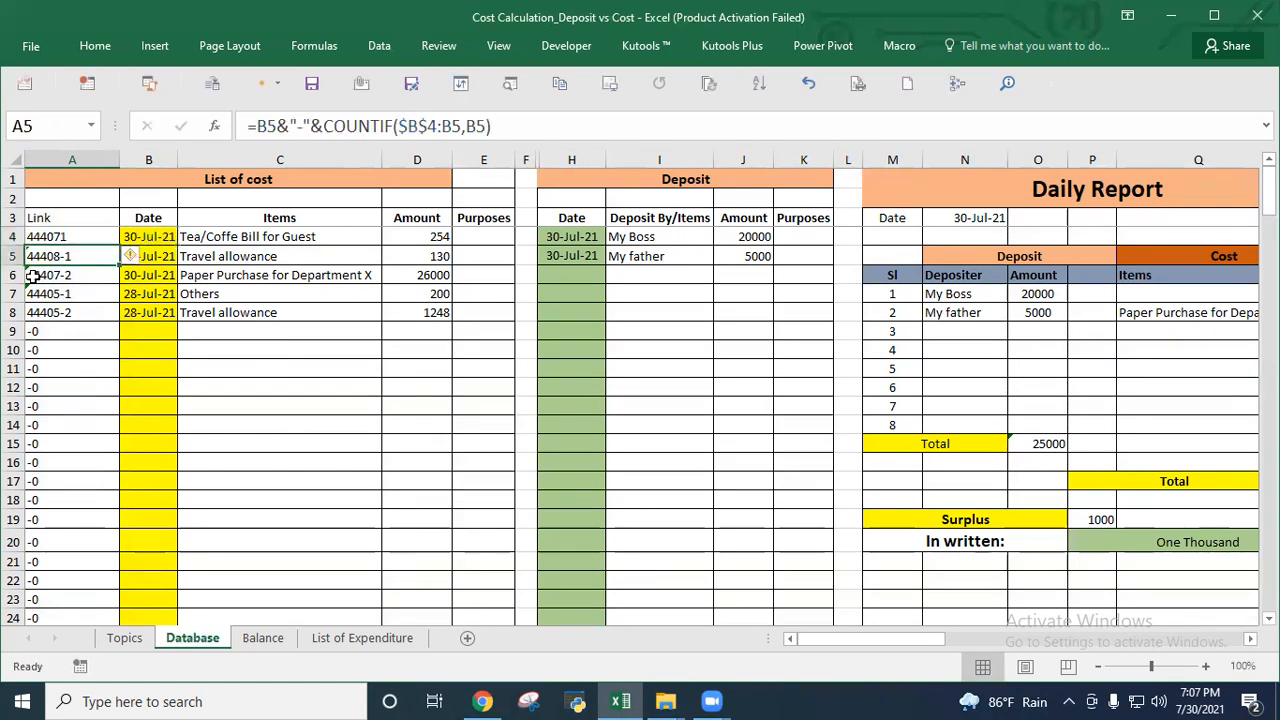
Insert a hyphen separator between the date and the count, making A4's formula =B4&"-"&COUNTIF($B$4:B4,B4).
left_click(128, 236)
left_click(84, 237)
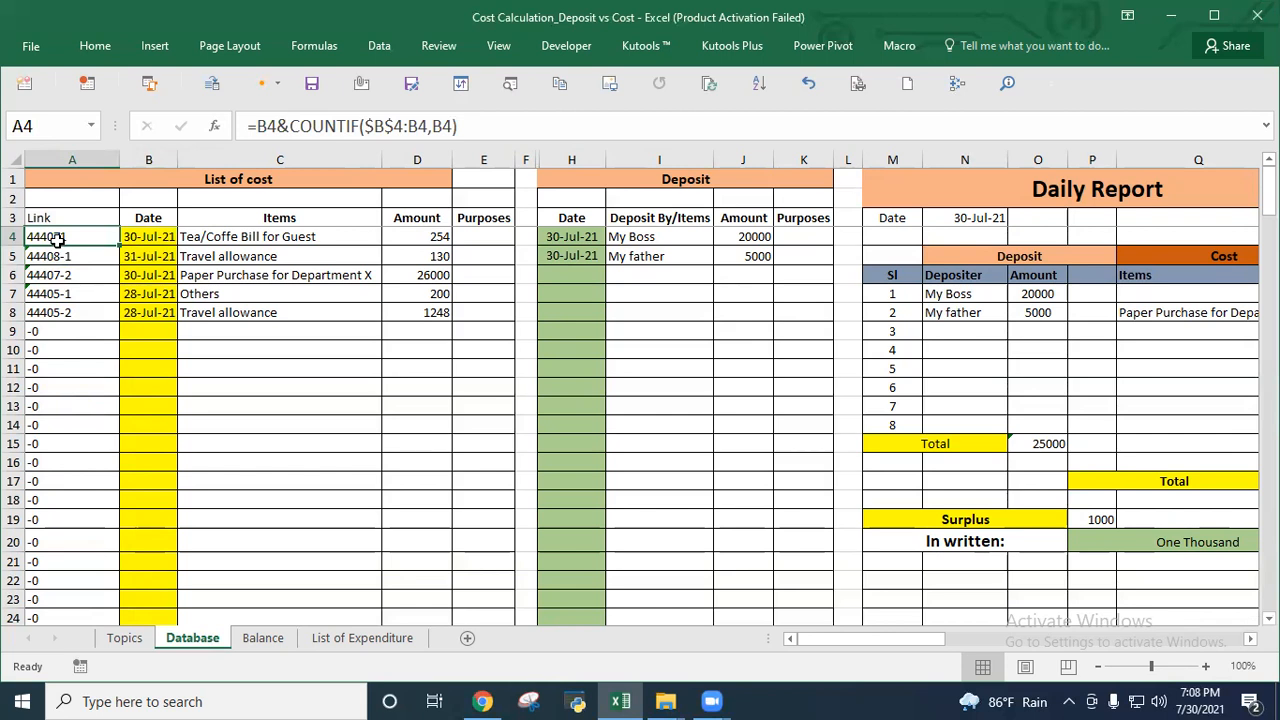
left_click(292, 126)
type("\"")
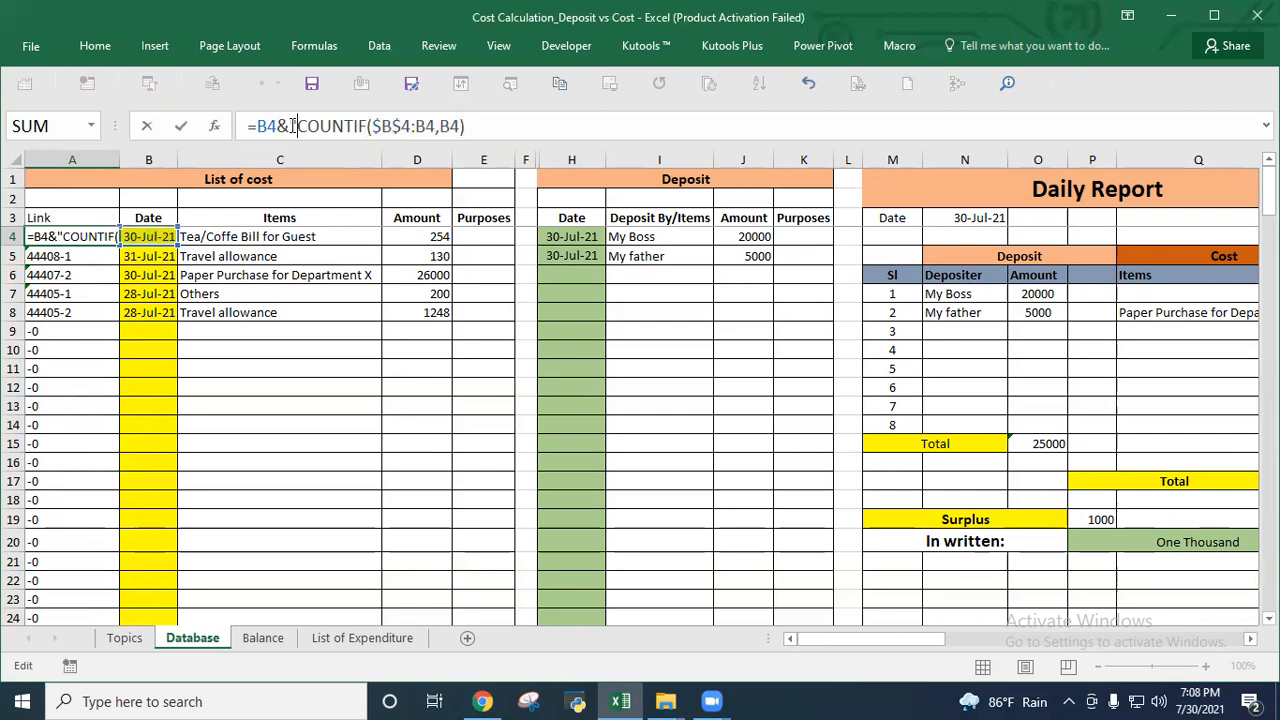
type("-\"&")
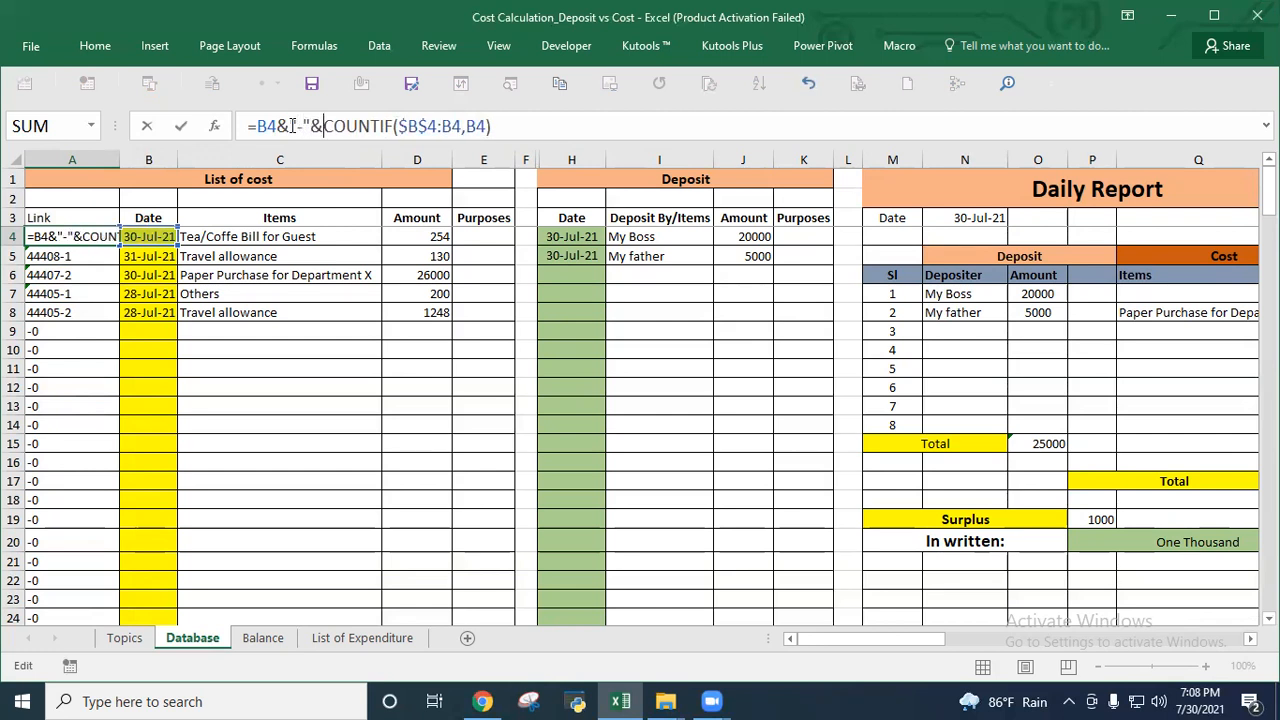
key("Return")
Apply the currency format to the date in B4 to reveal its serial number, and undo the formatting.
left_click(64, 232)
left_click(143, 234)
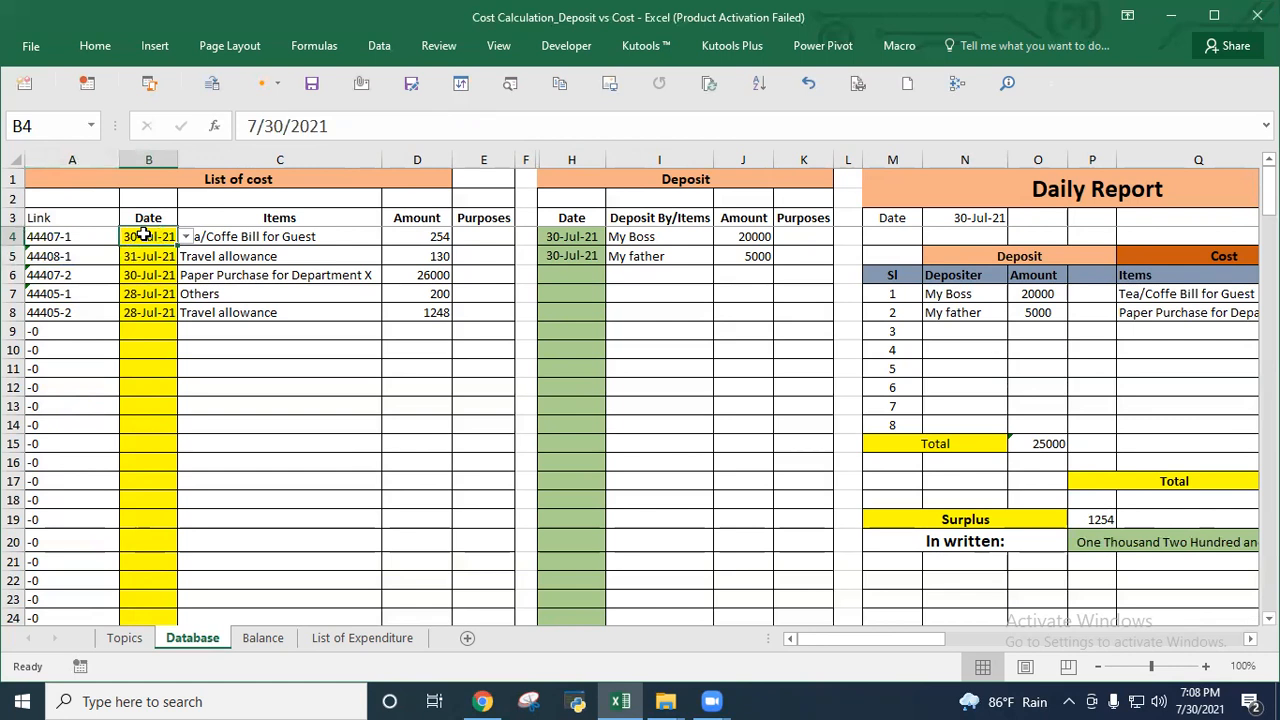
key("ctrl+shift+4")
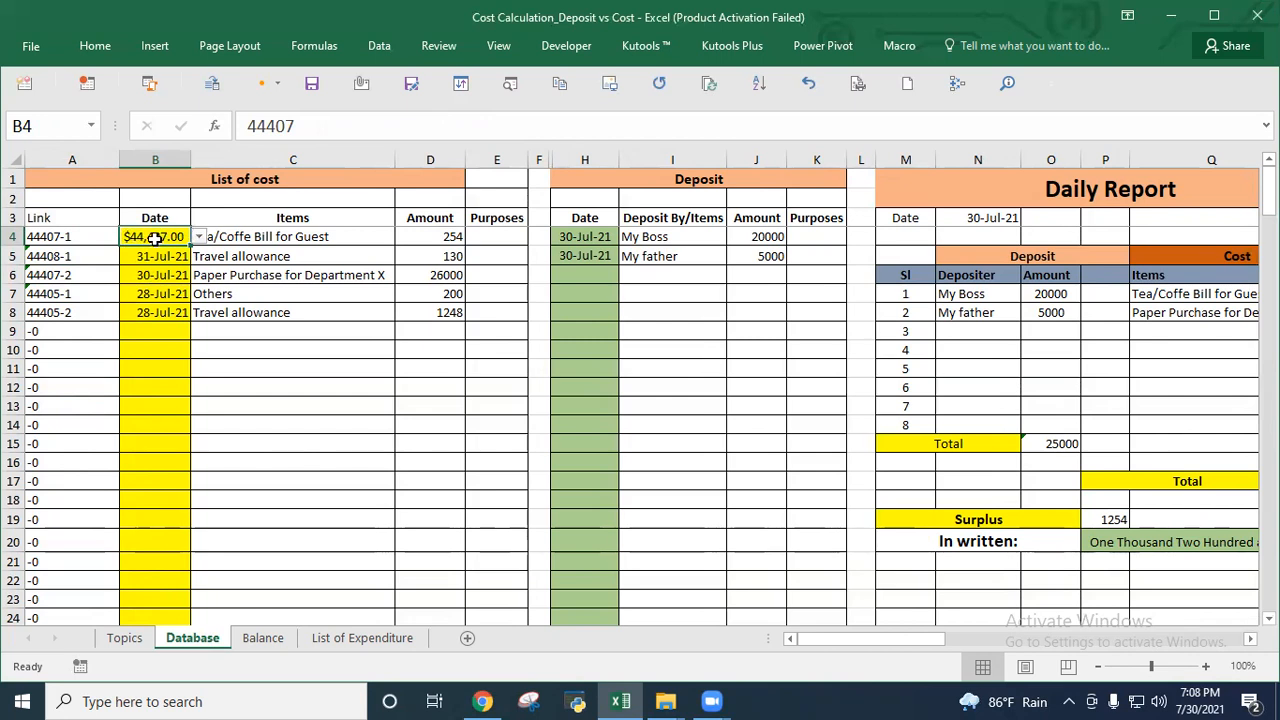
key("ctrl+z")
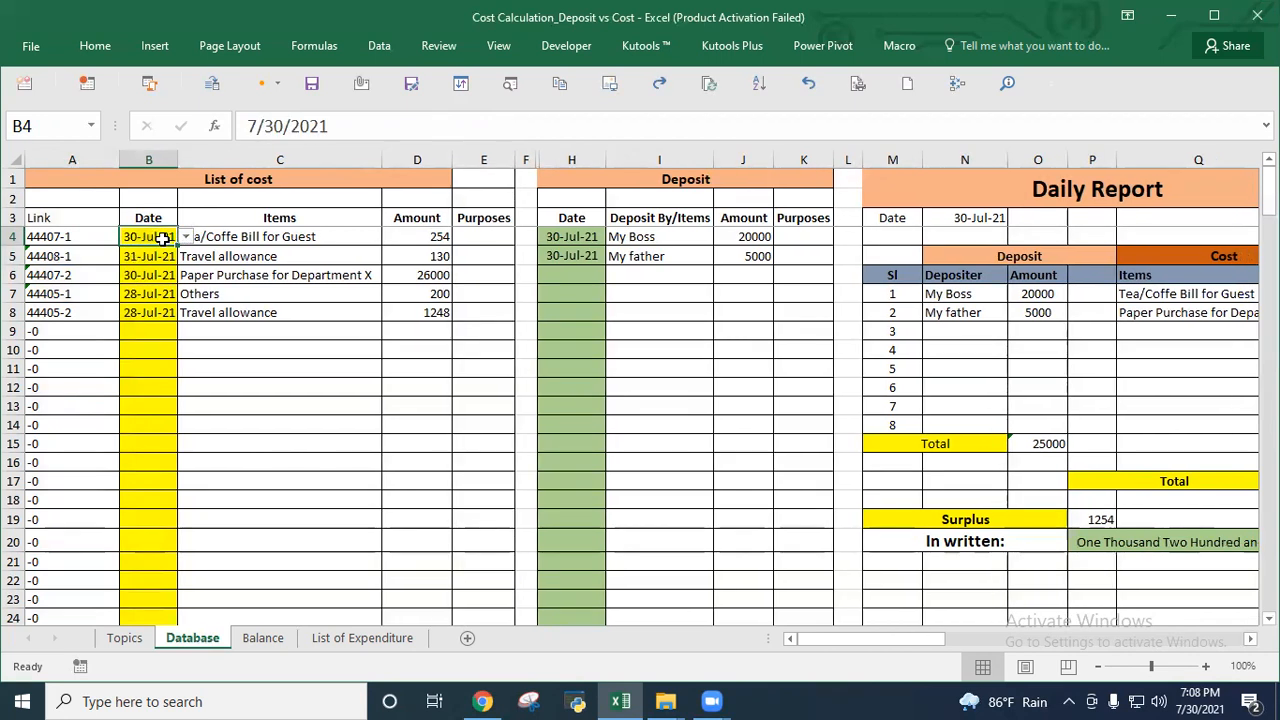
Fill the rebuilt Link formula from A4 down column A alongside the cost dates.
left_click(147, 270)
left_click_drag(151, 236, 157, 350)
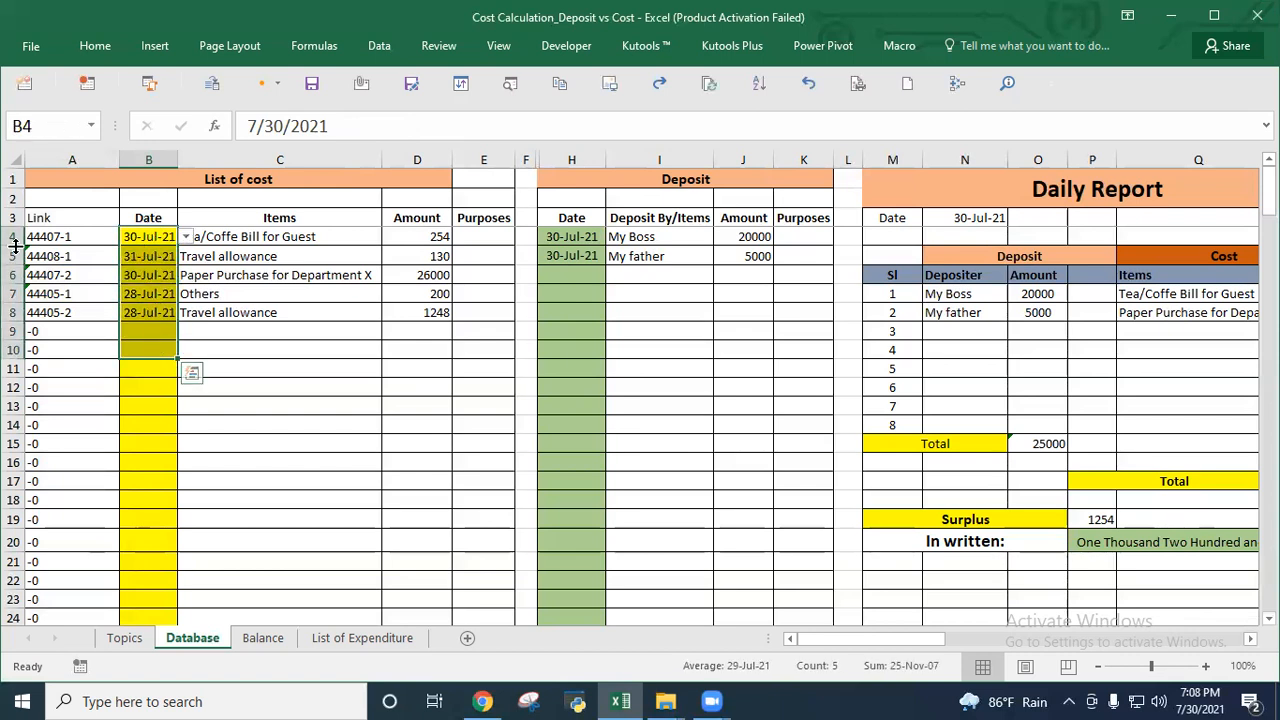
left_click(74, 240)
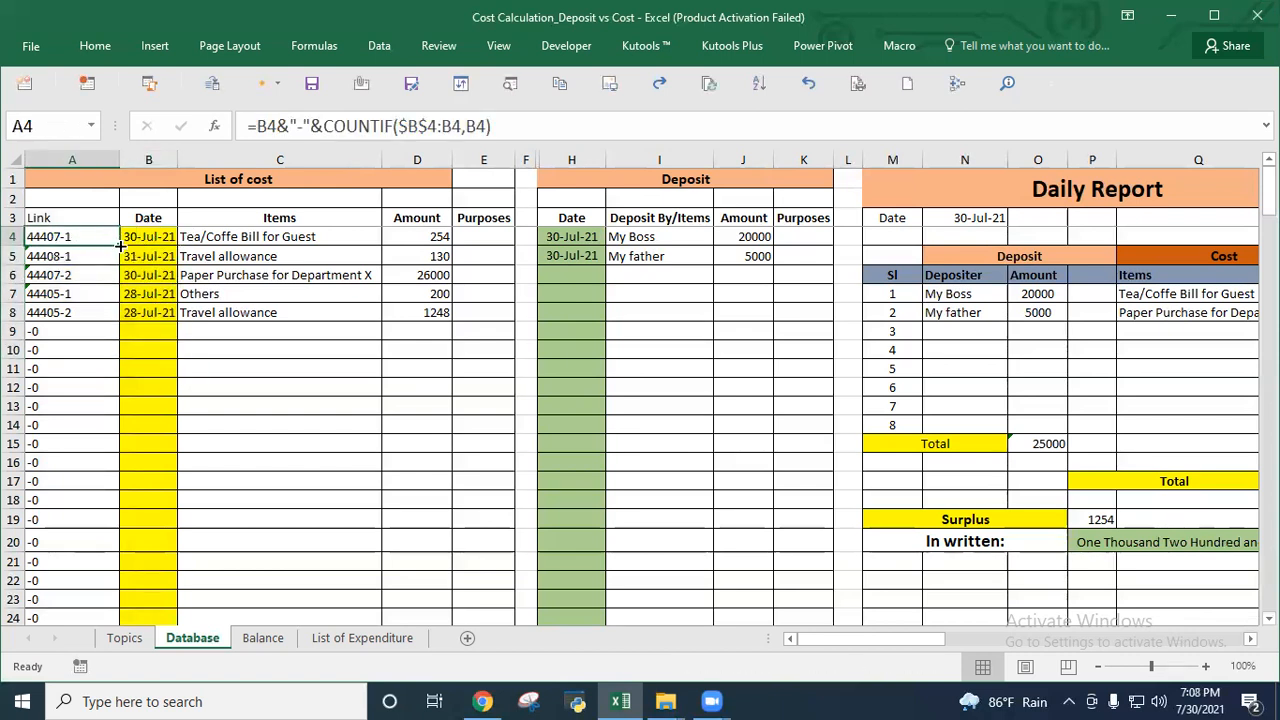
double_click(119, 246)
Examine the Link formulas in A5 to A7, evaluating the COUNTIF part of A6 without keeping the evaluation.
left_click(86, 251)
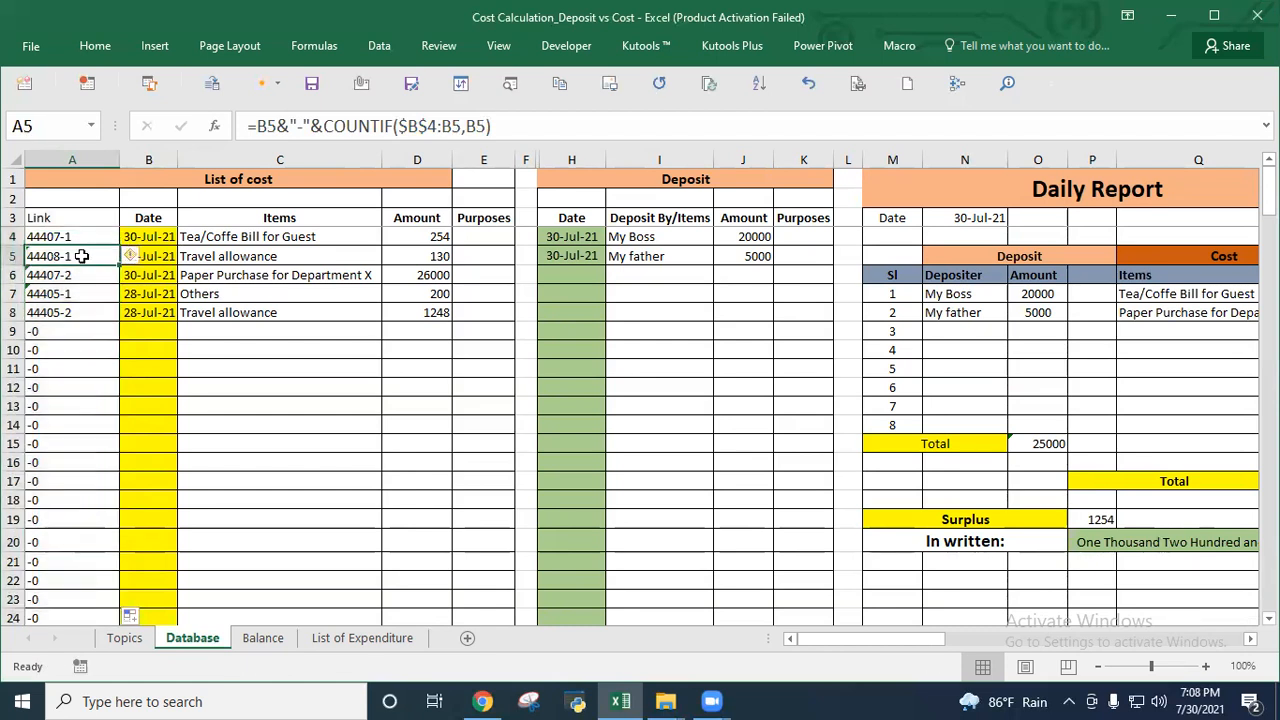
left_click(144, 240)
left_click(150, 276)
left_click(74, 274)
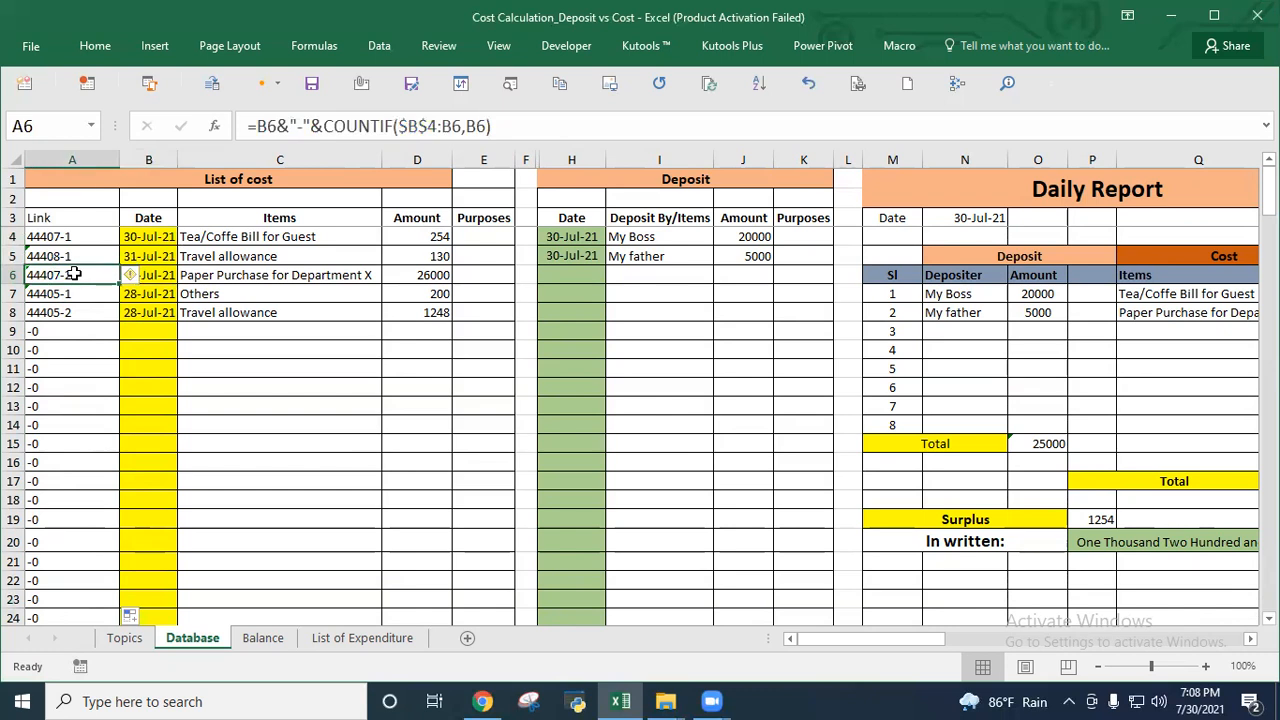
left_click_drag(323, 126, 492, 126)
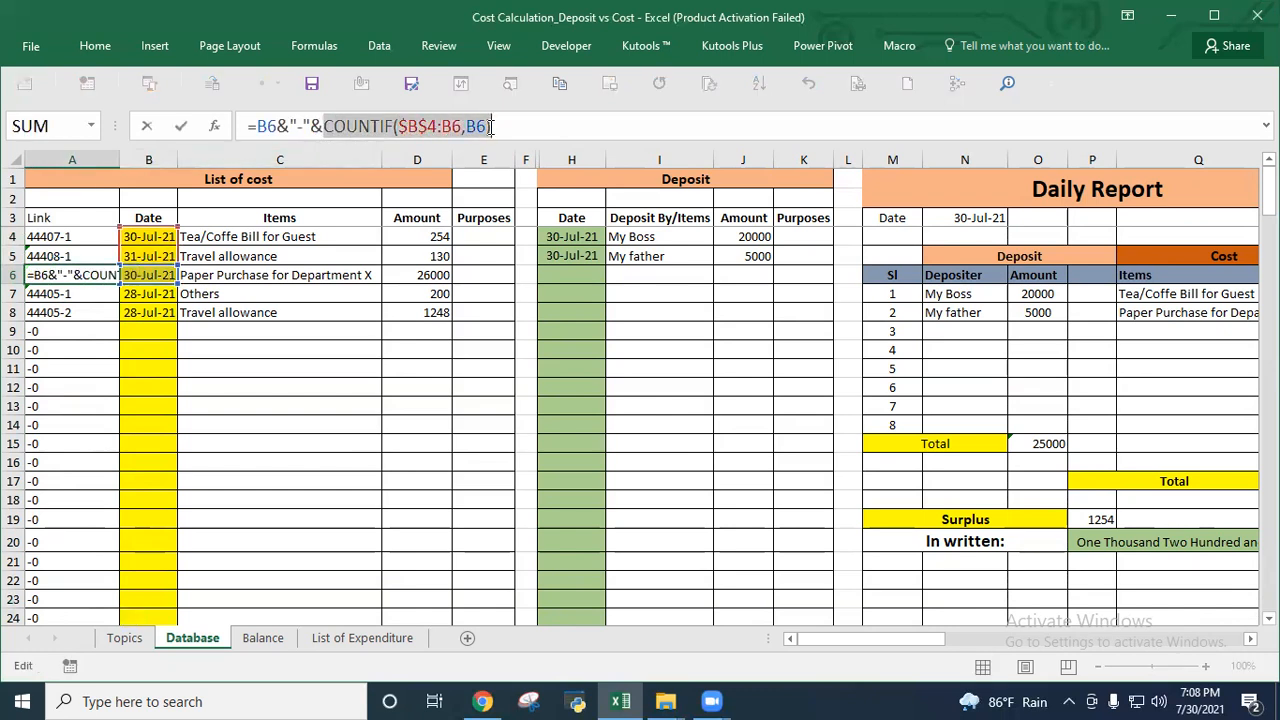
key("F9")
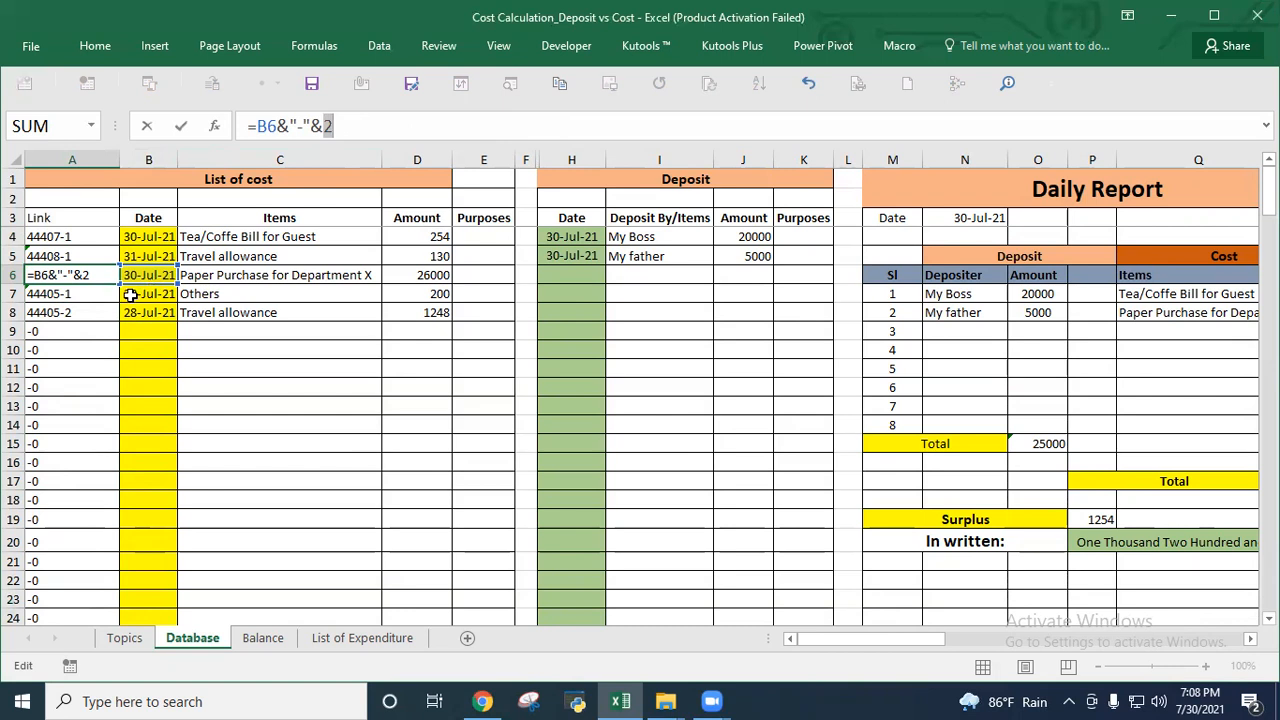
key("Escape")
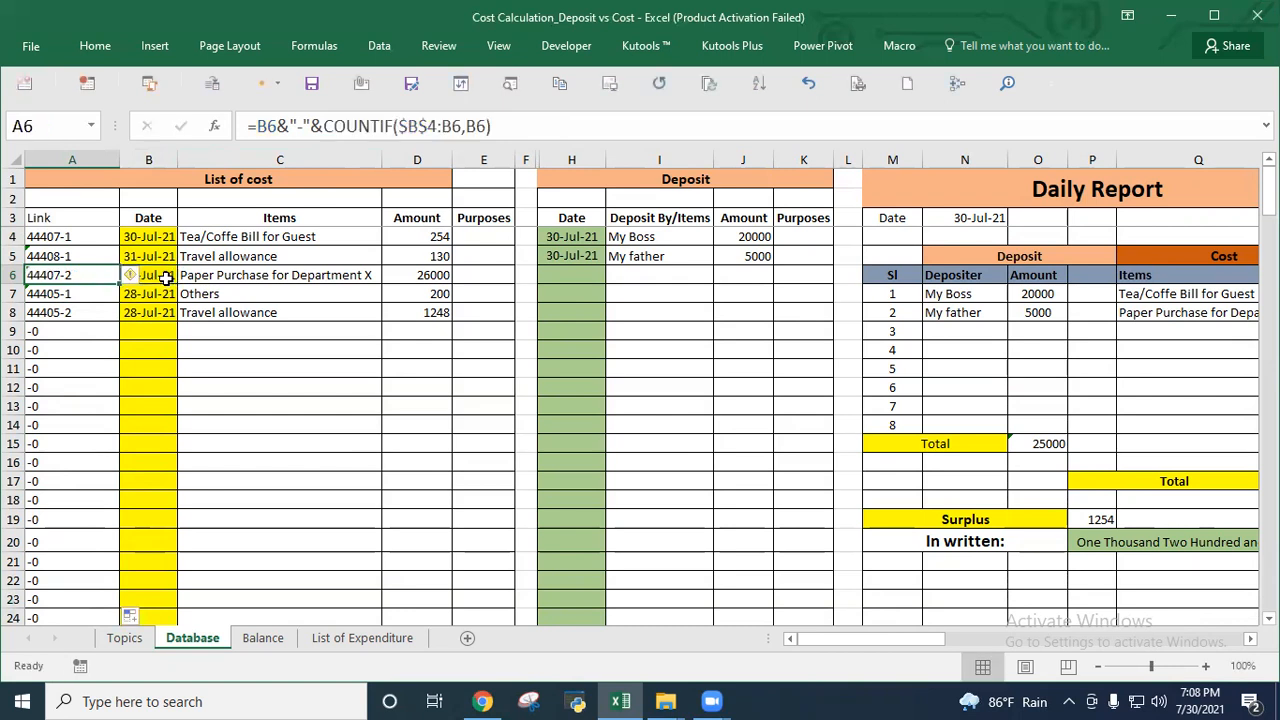
key("Down")
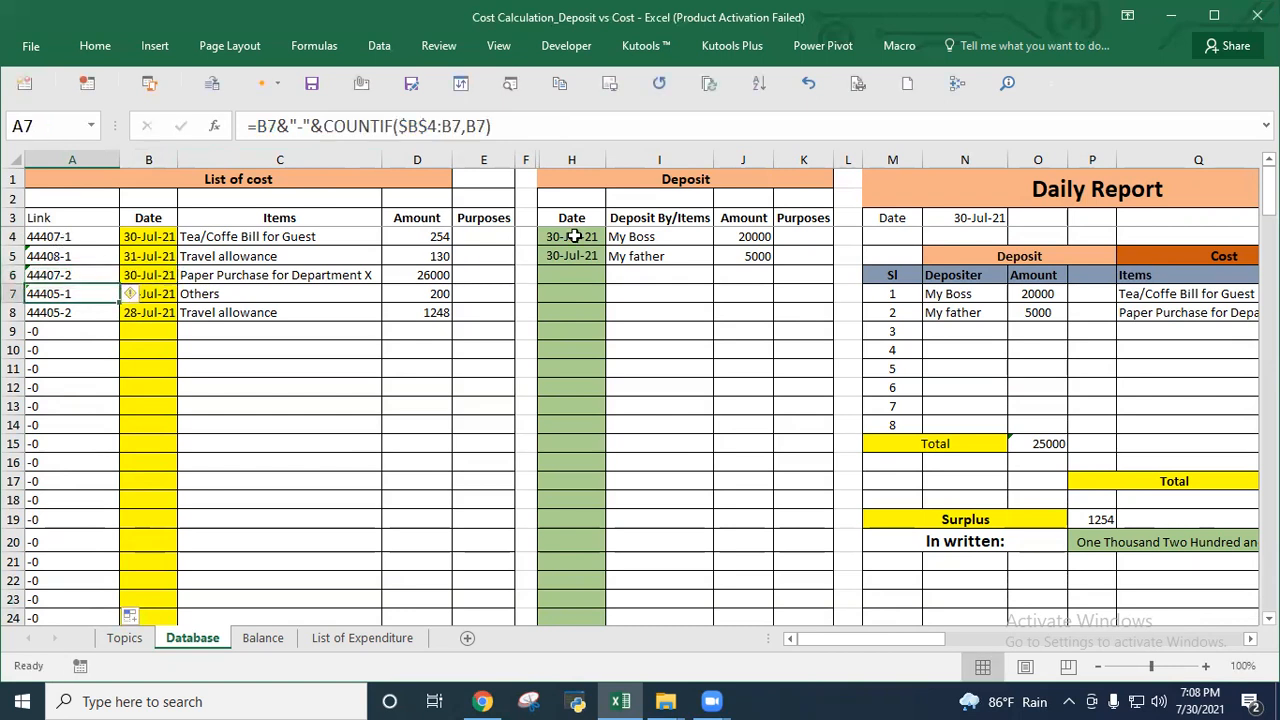
Unhide column G with the Deposit table's Link helper and inspect the formula in G4.
left_click_drag(548, 161, 530, 163)
right_click(551, 163)
left_click(596, 428)
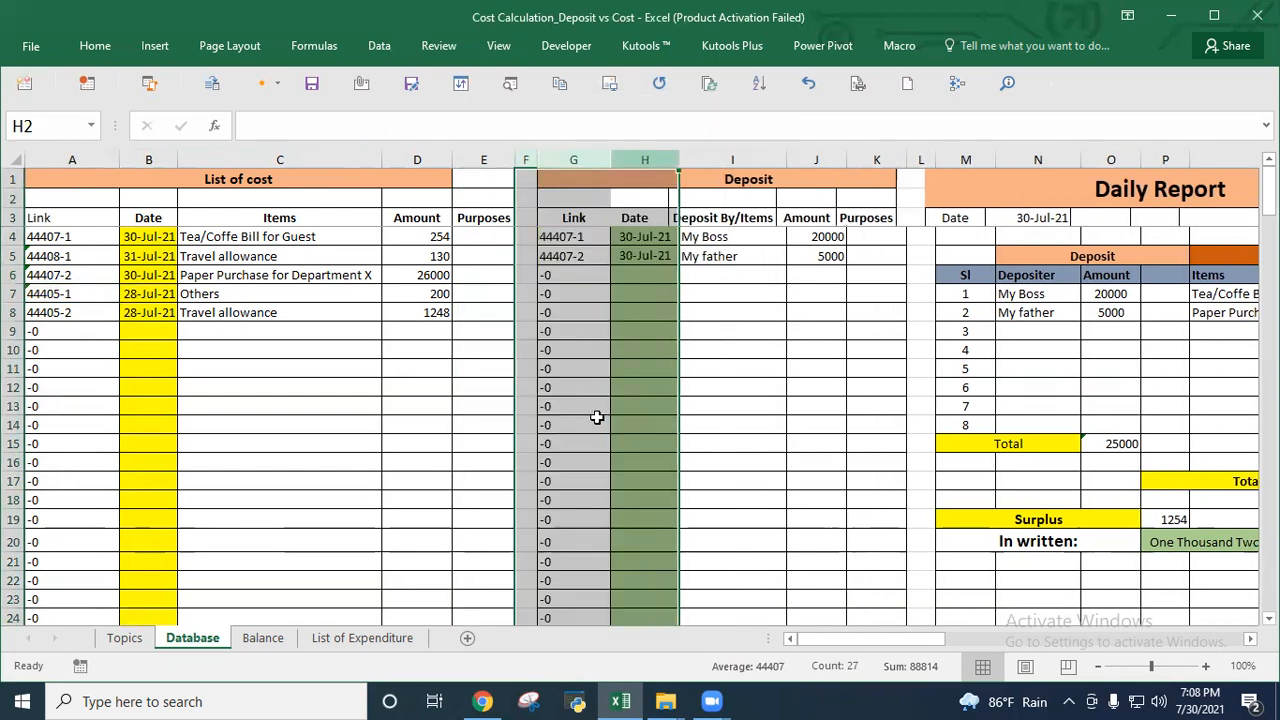
left_click(573, 240)
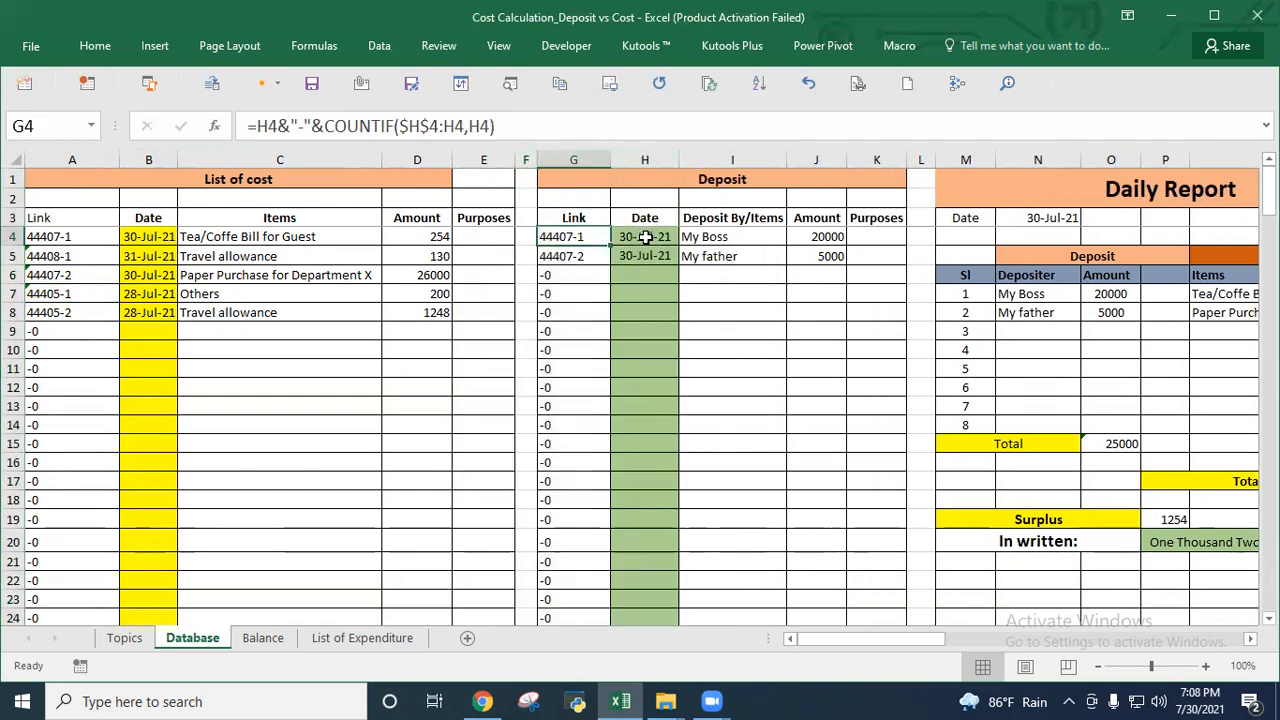
Examine the deposit dates from H4 down column H and the Link formula in G4 that counts them.
left_click_drag(645, 237, 656, 408)
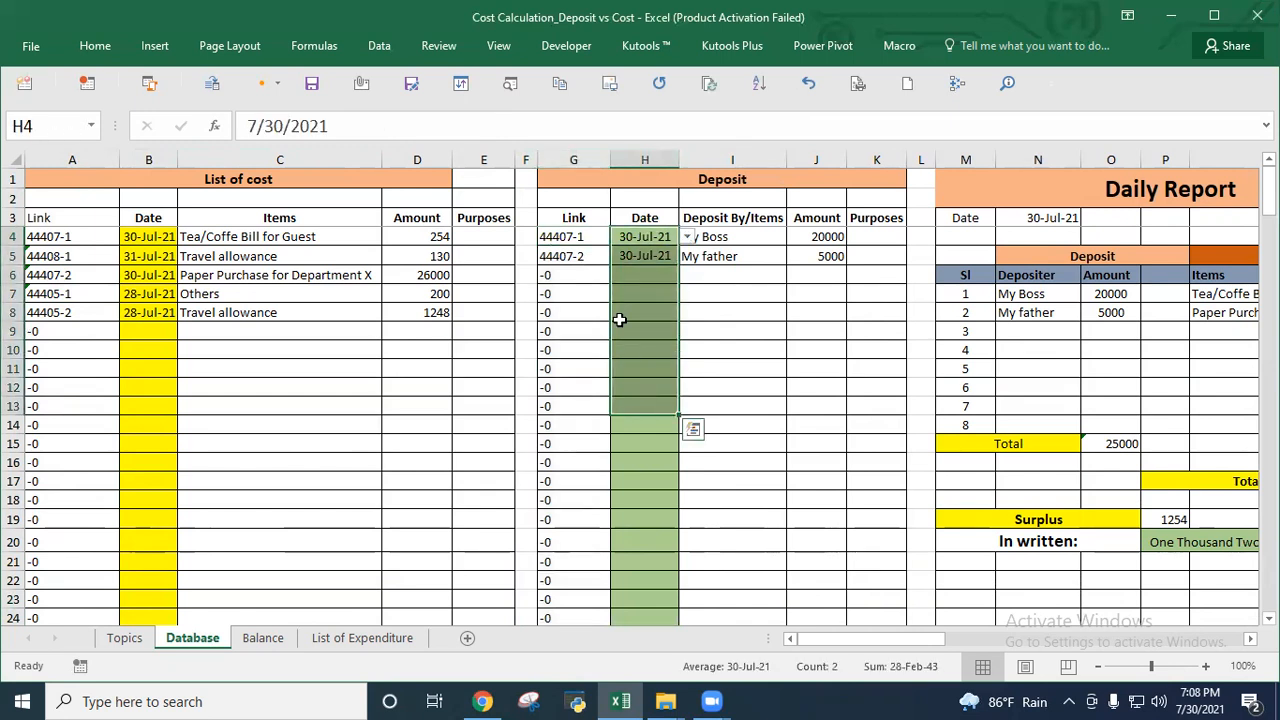
left_click_drag(648, 240, 654, 357)
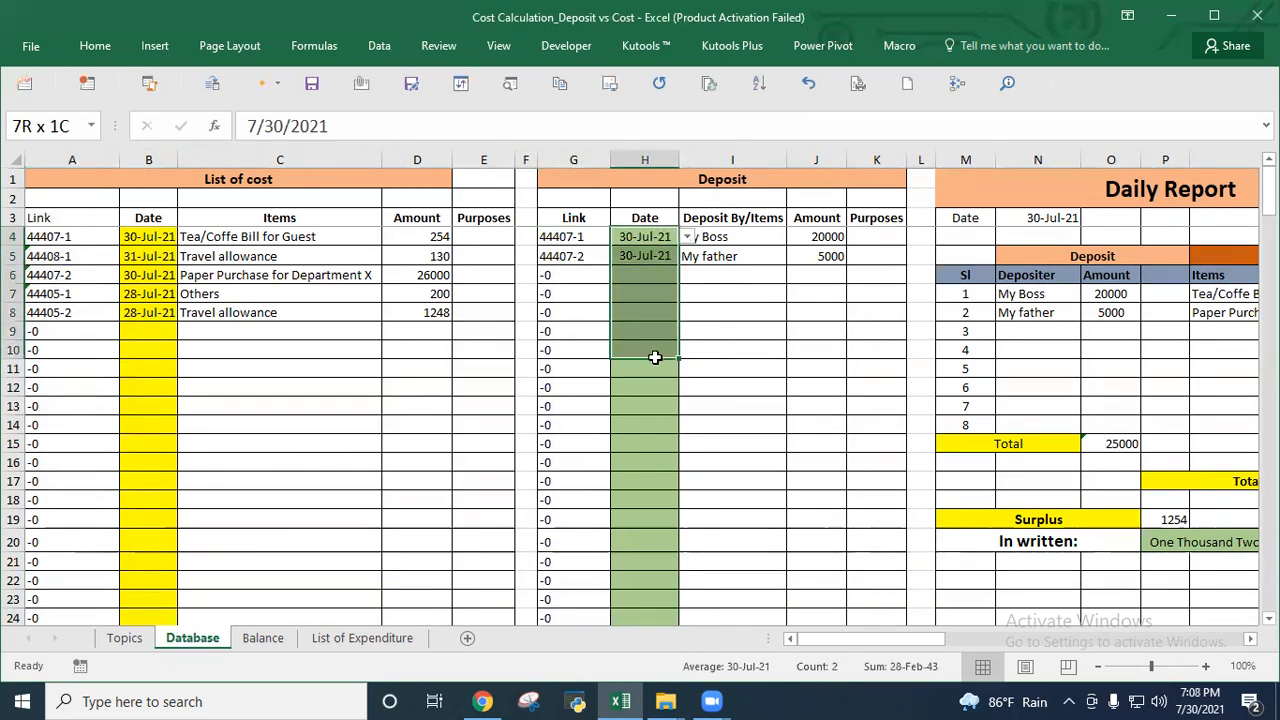
left_click(593, 238)
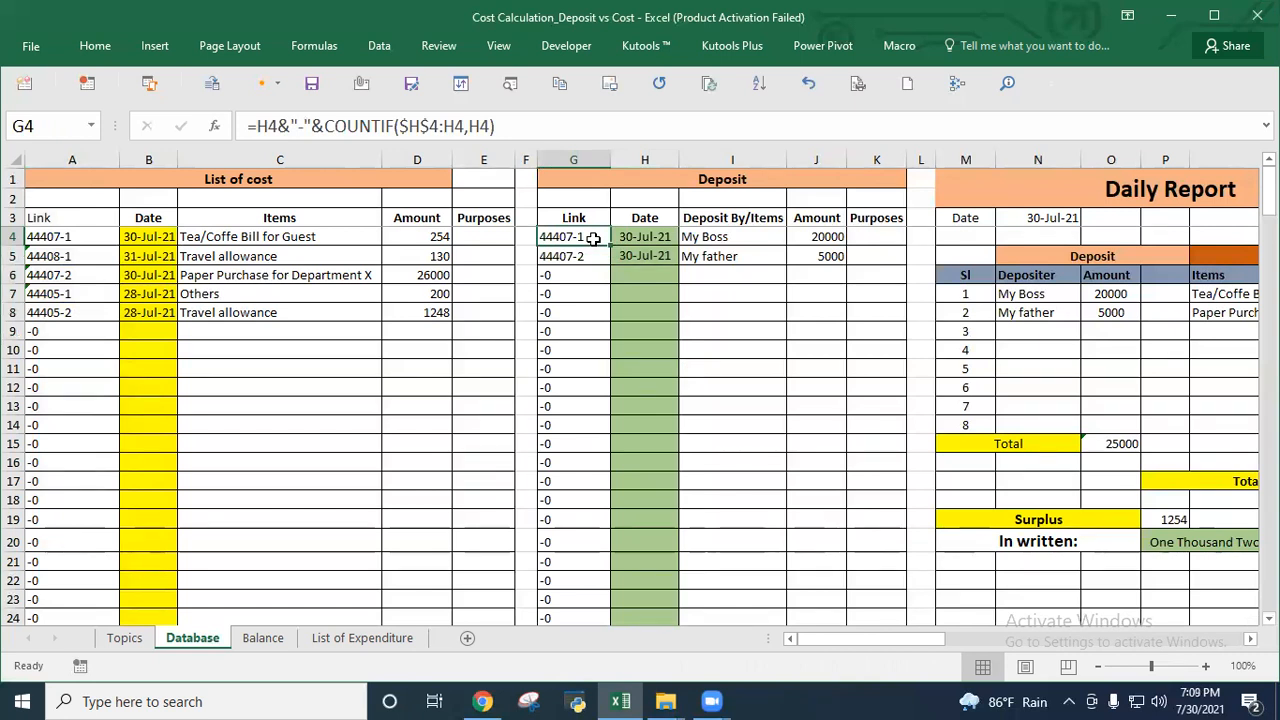
Hide the Link helper columns A and G of the List of cost and Deposit tables.
left_click(94, 160)
right_click(94, 160)
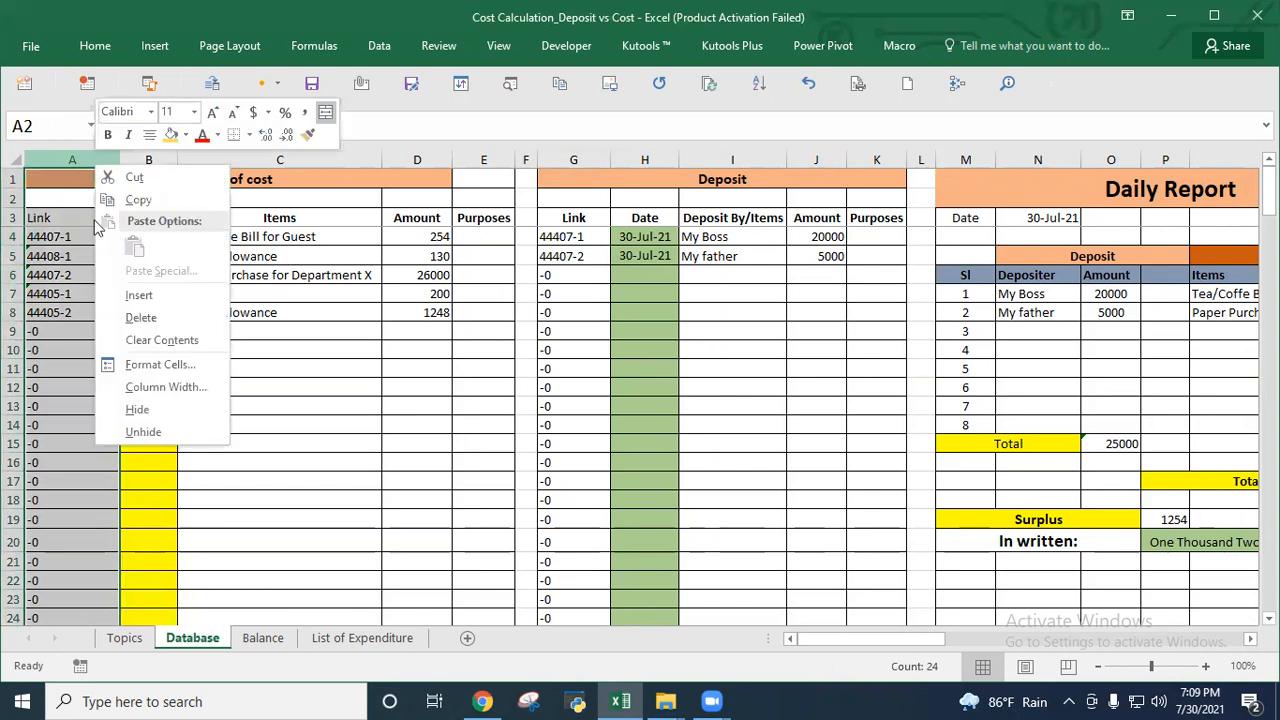
left_click(157, 408)
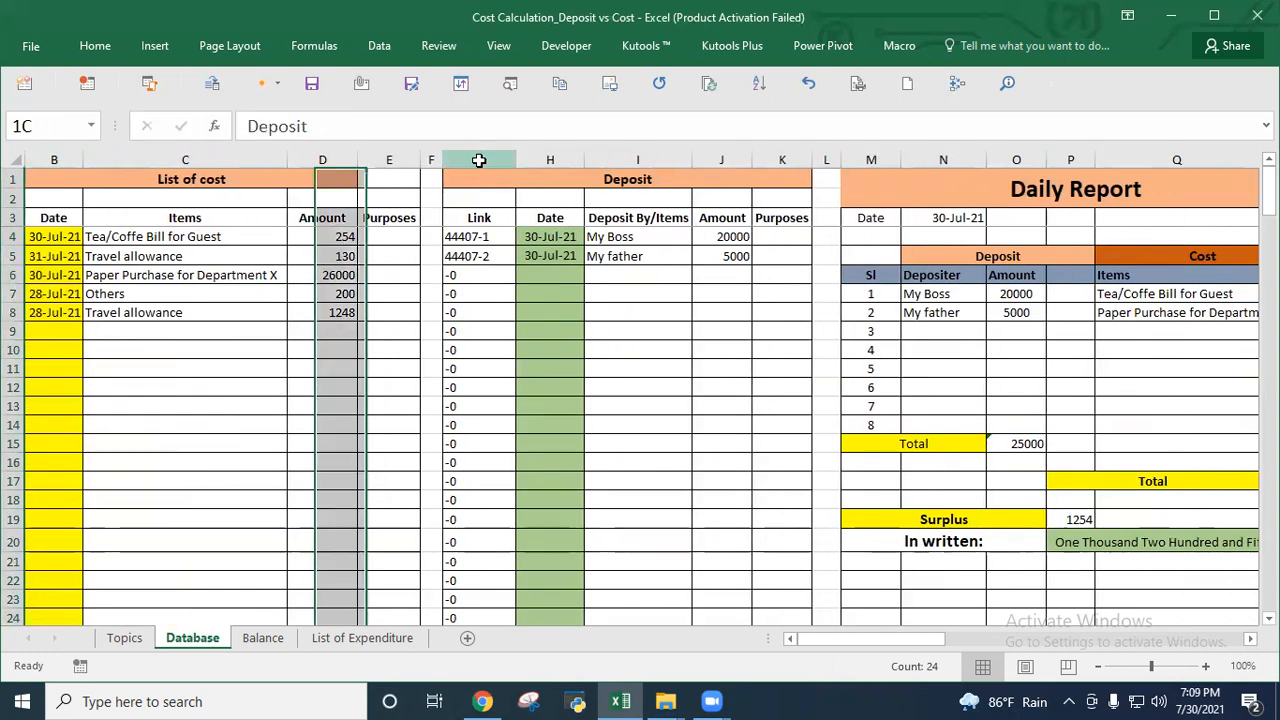
right_click(480, 162)
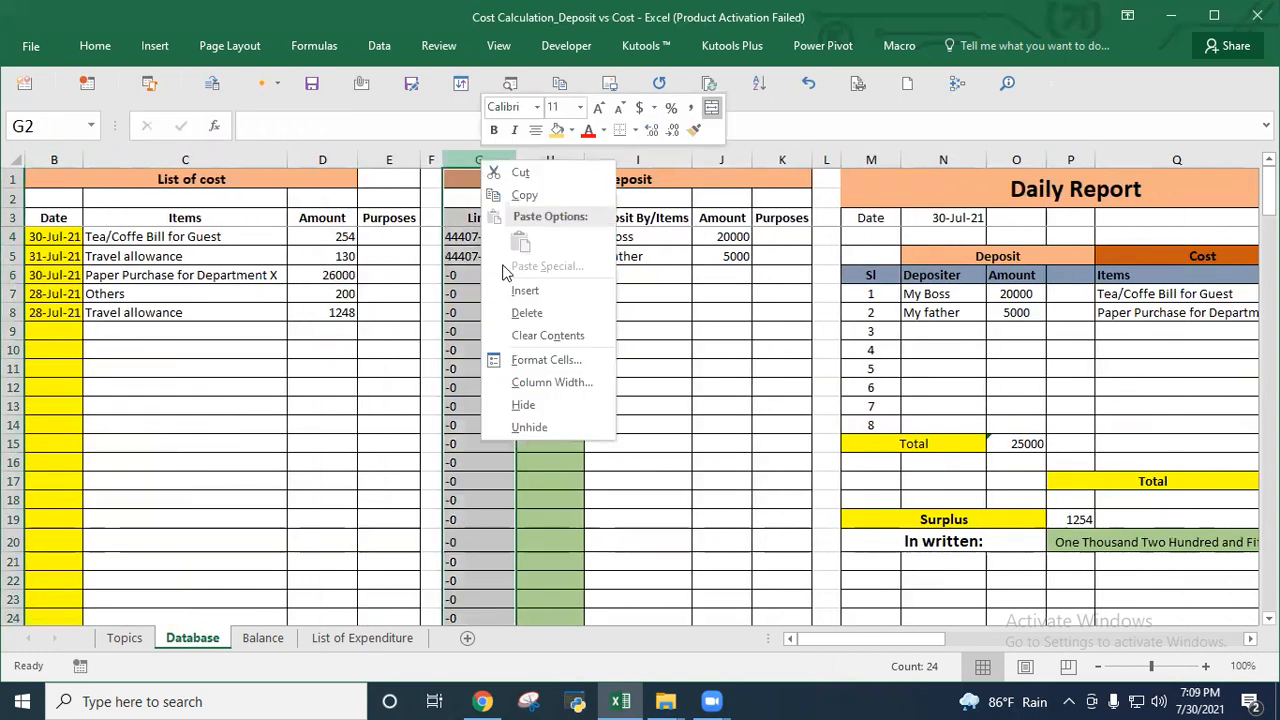
left_click(538, 405)
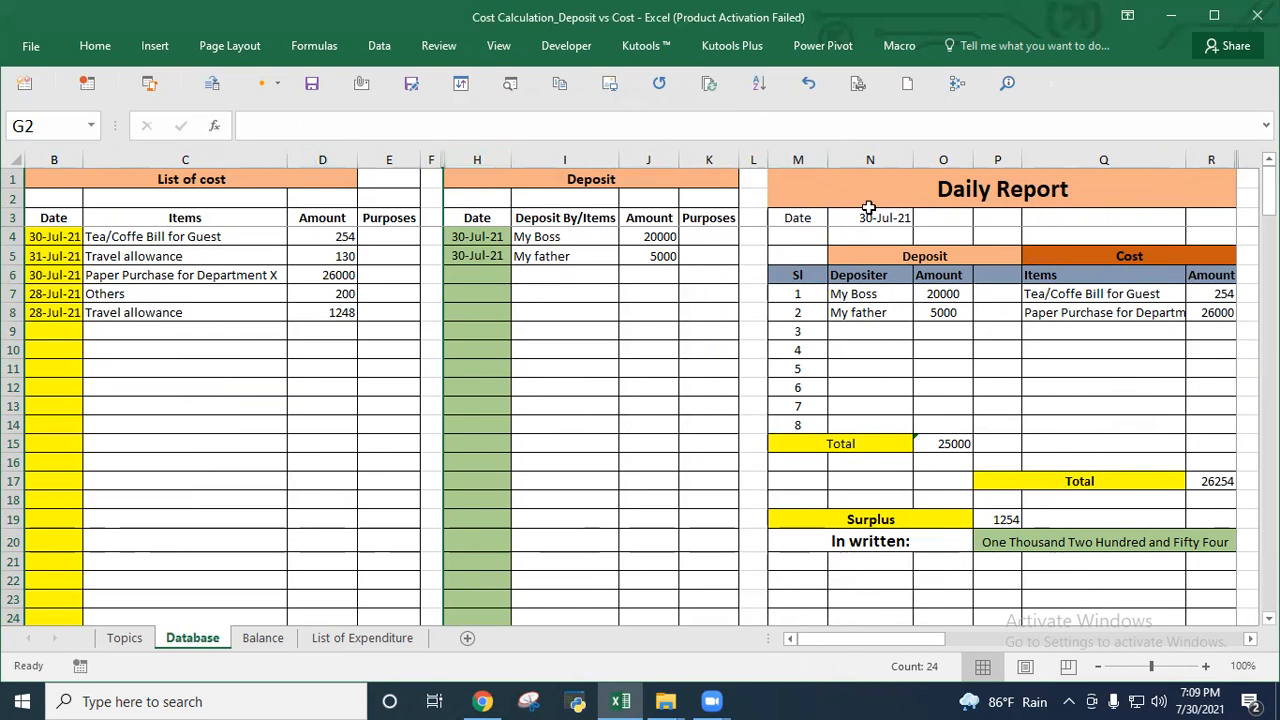
Examine the lookup value and table range of the Depositer formula in N7, and view the Amount formula in O7.
left_click(852, 294)
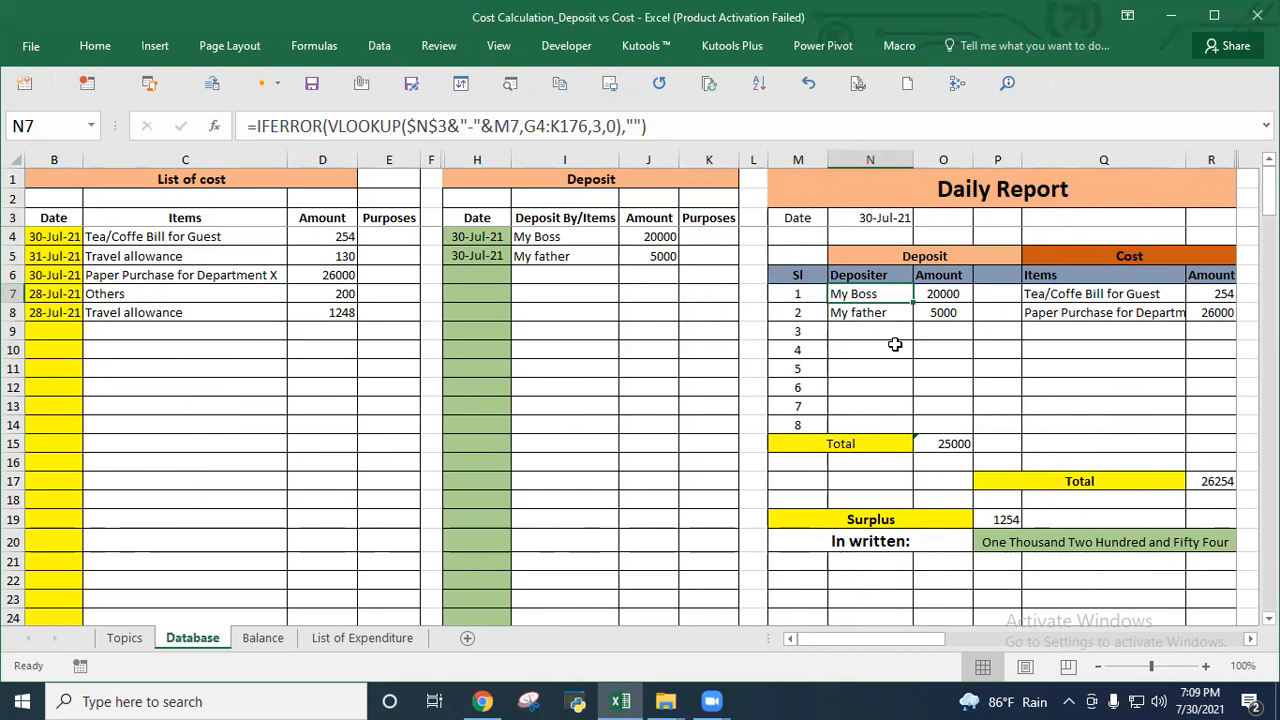
left_click(340, 126)
left_click_drag(340, 126, 622, 126)
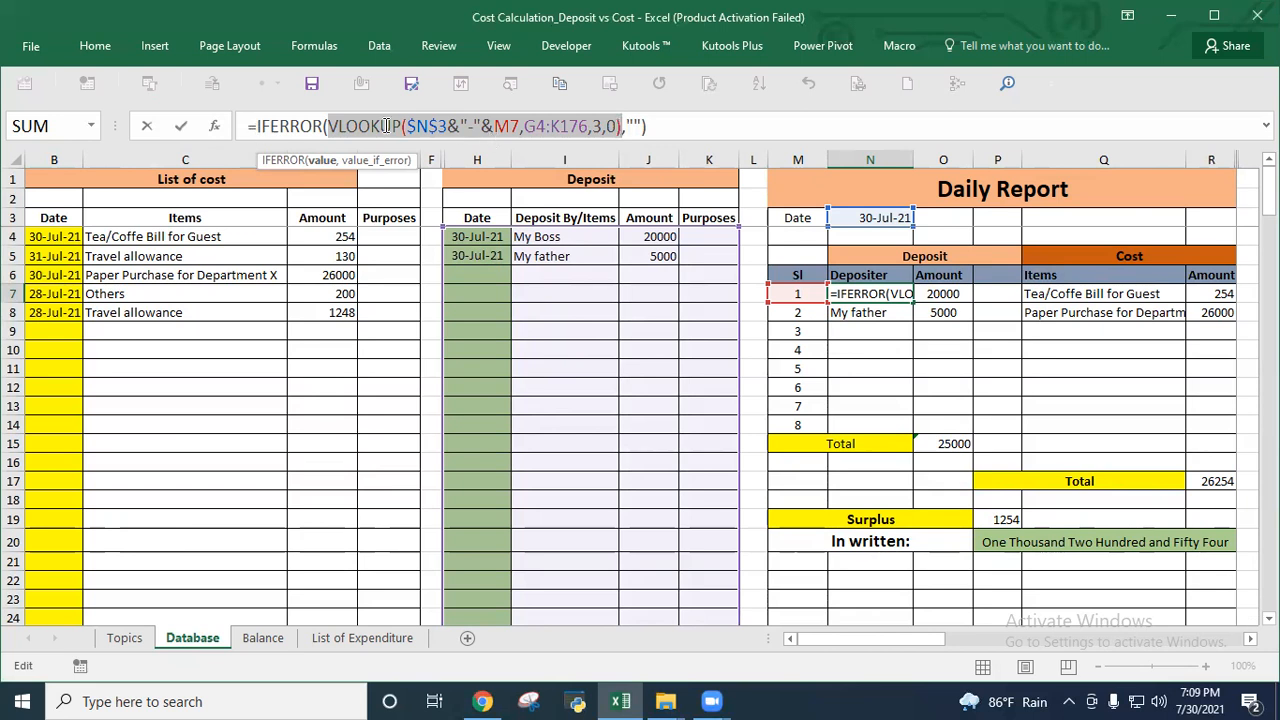
left_click(333, 126)
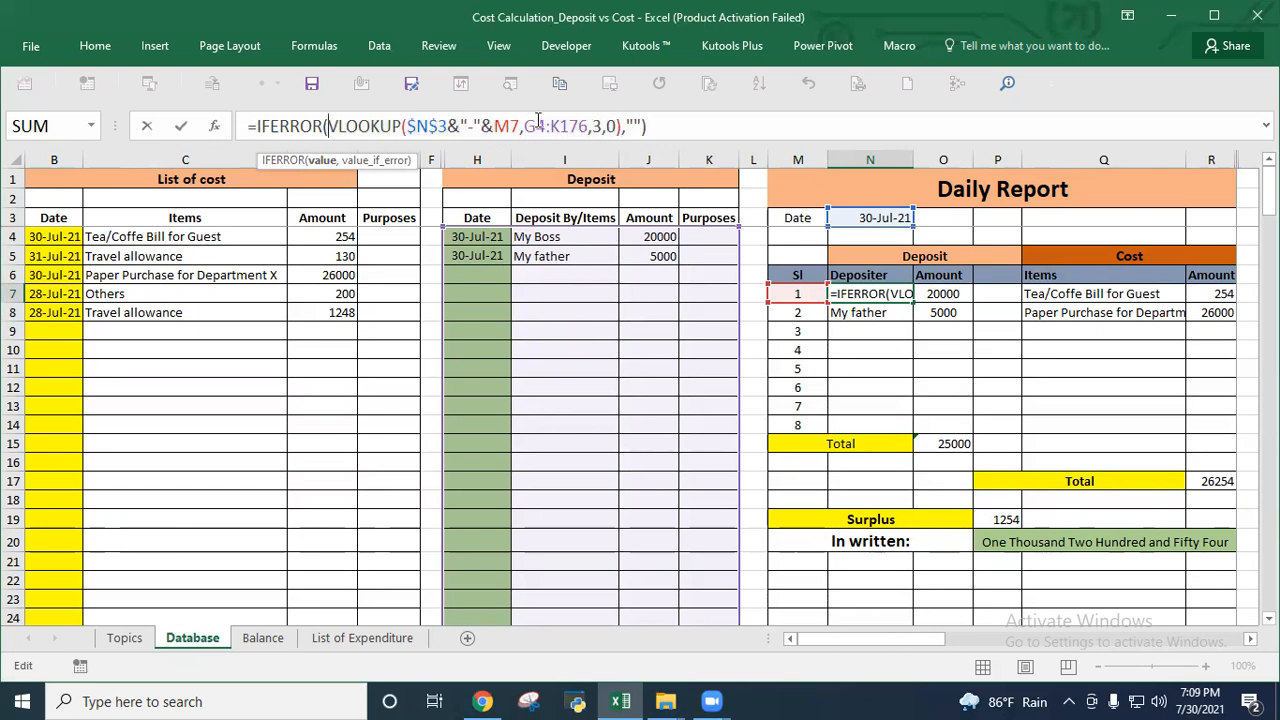
left_click_drag(328, 126, 394, 126)
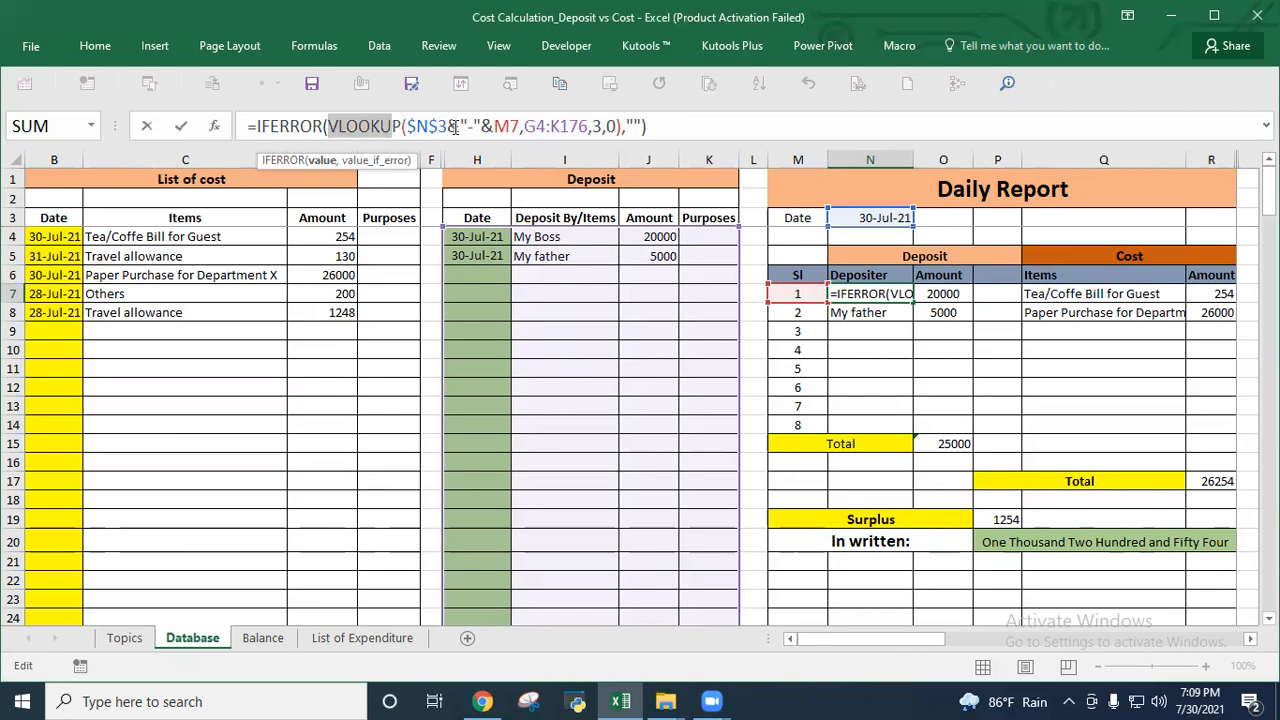
left_click_drag(405, 126, 519, 127)
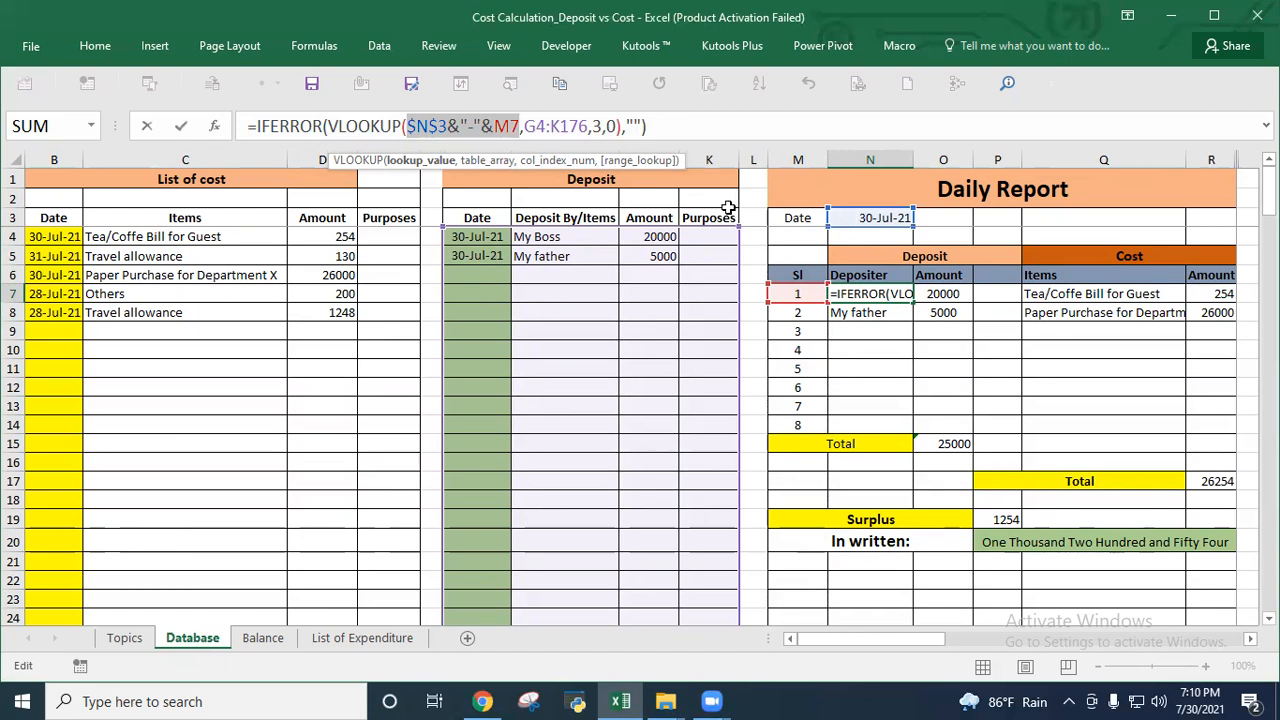
left_click(526, 126)
left_click_drag(527, 126, 587, 126)
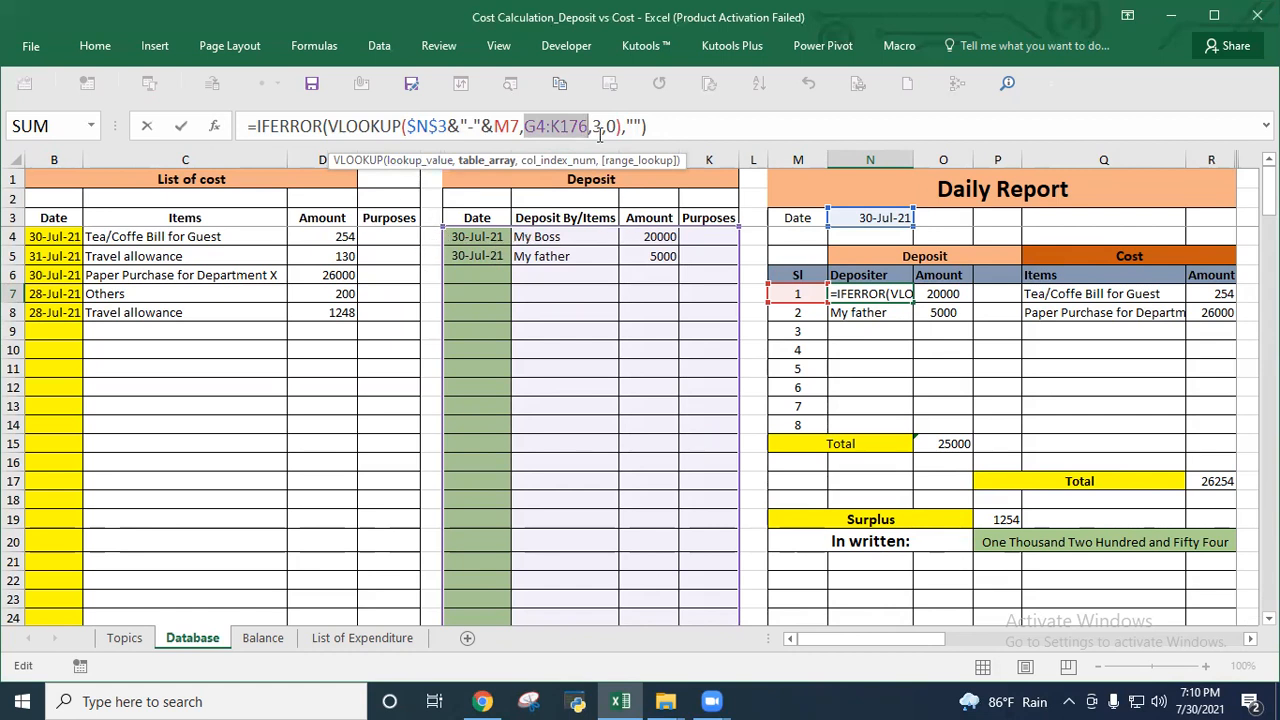
key("Return")
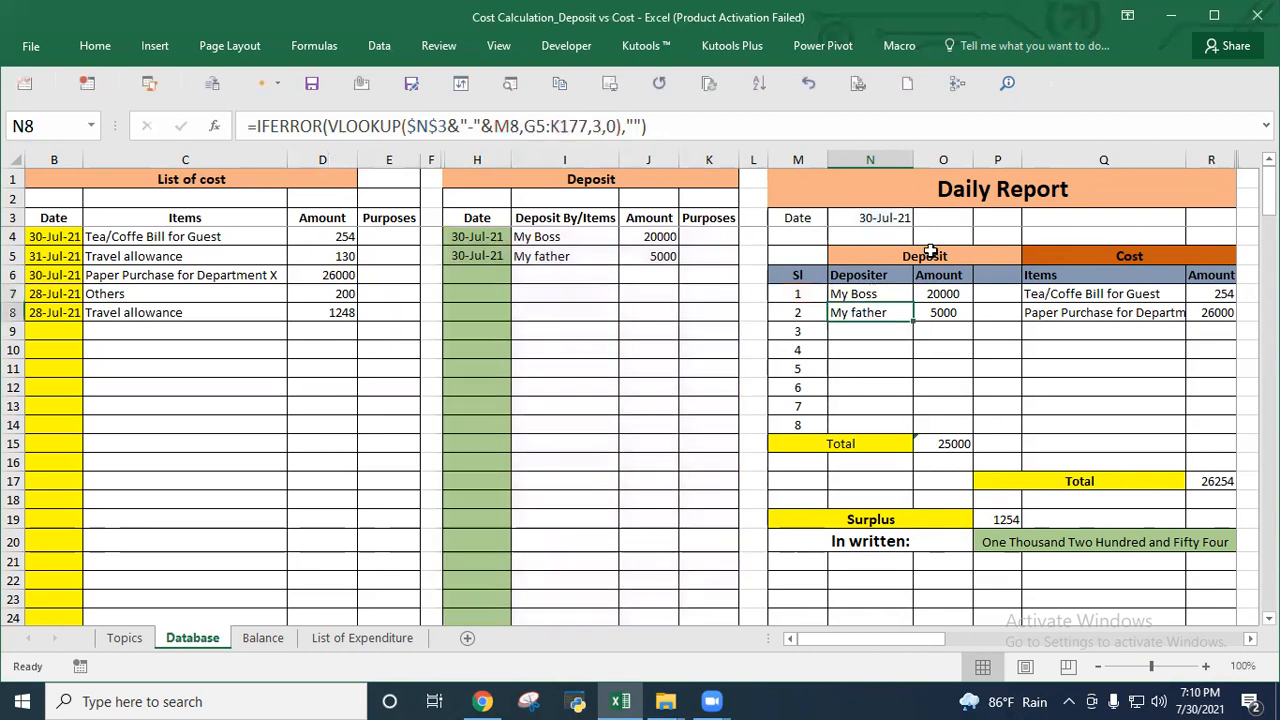
left_click(943, 293)
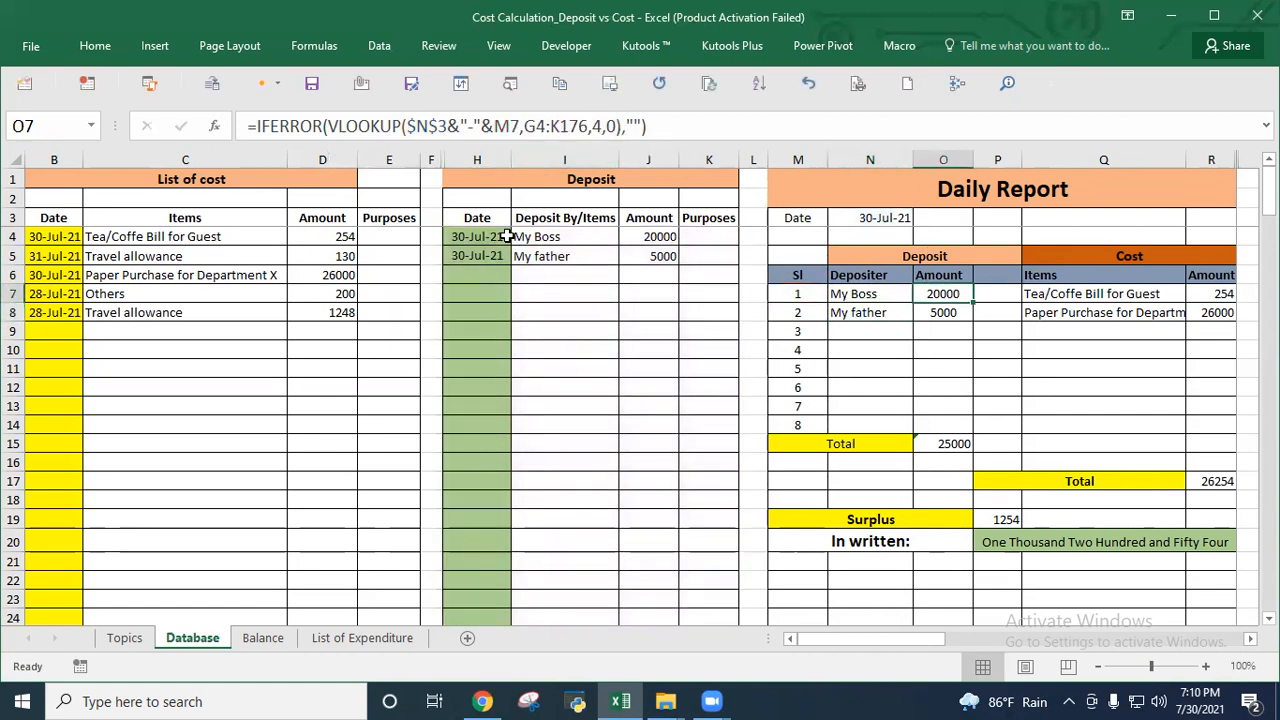
Unhide the Deposit table's Link column G and select its first formula in G4.
left_click_drag(458, 158, 431, 160)
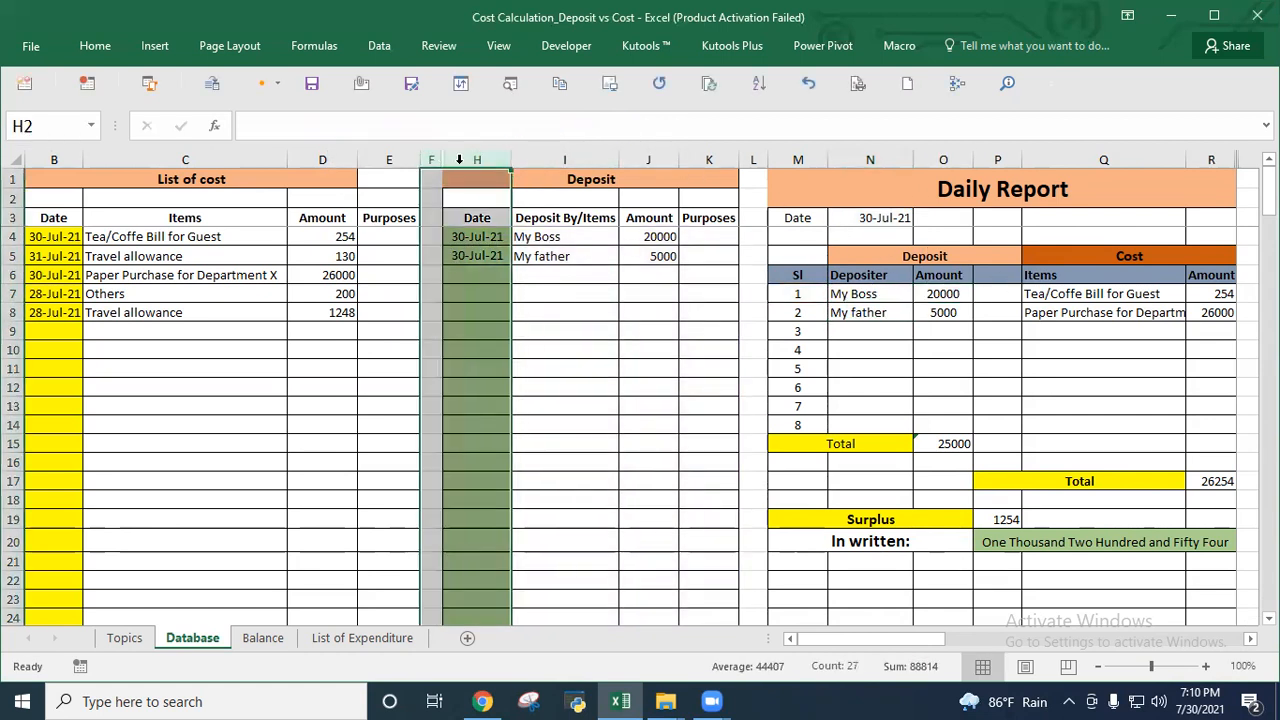
right_click(478, 160)
left_click(528, 435)
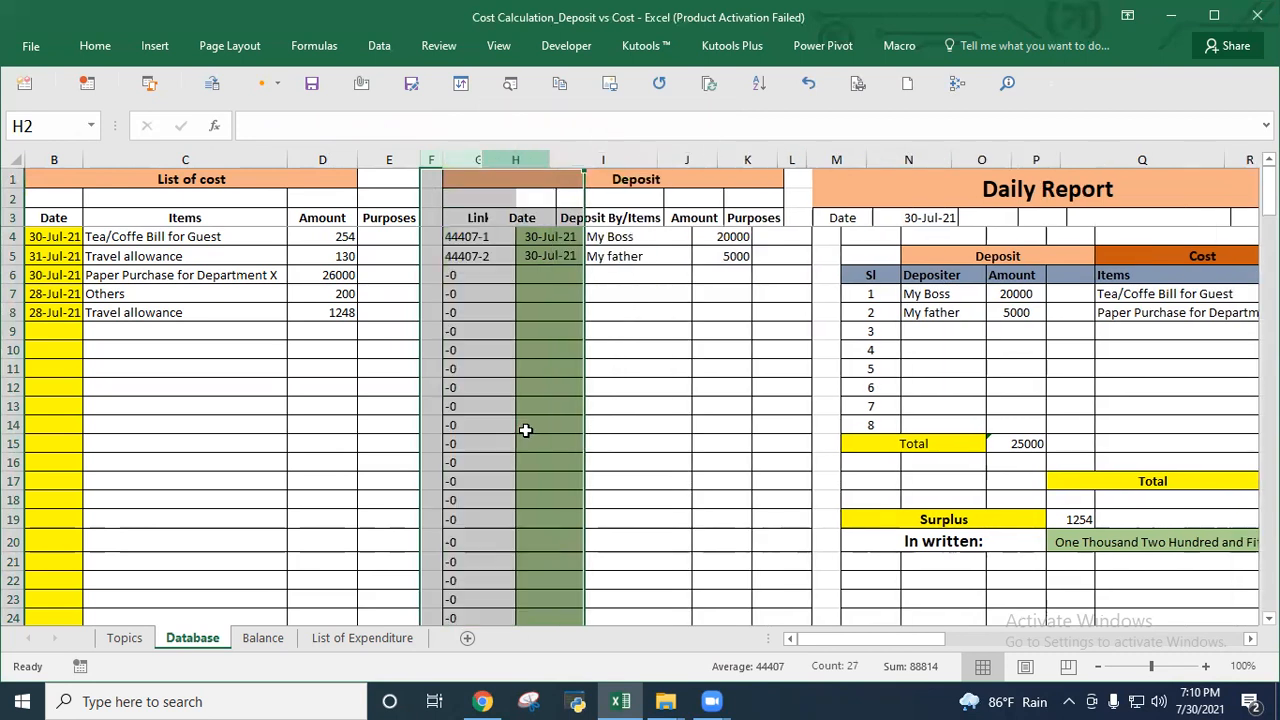
left_click(476, 236)
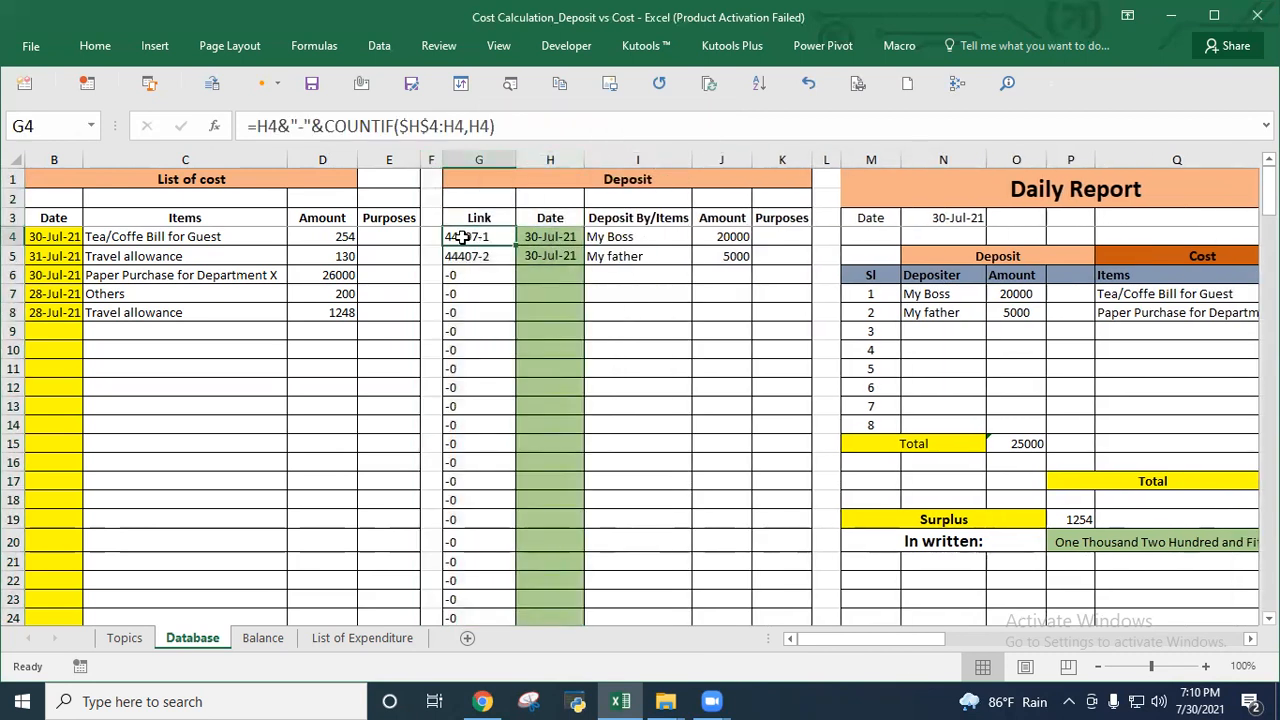
Examine the column index arguments of the VLOOKUP formulas in N7 and O7 against the Deposit table range.
left_click(926, 292)
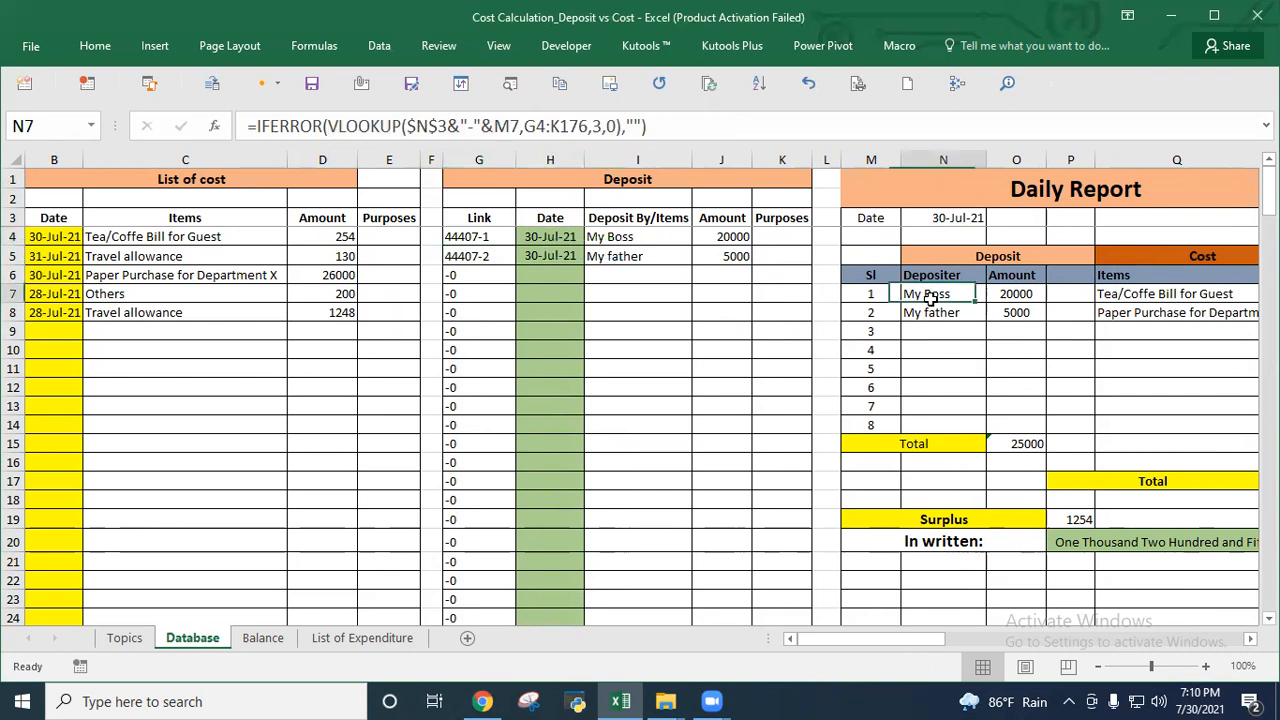
left_click(532, 127)
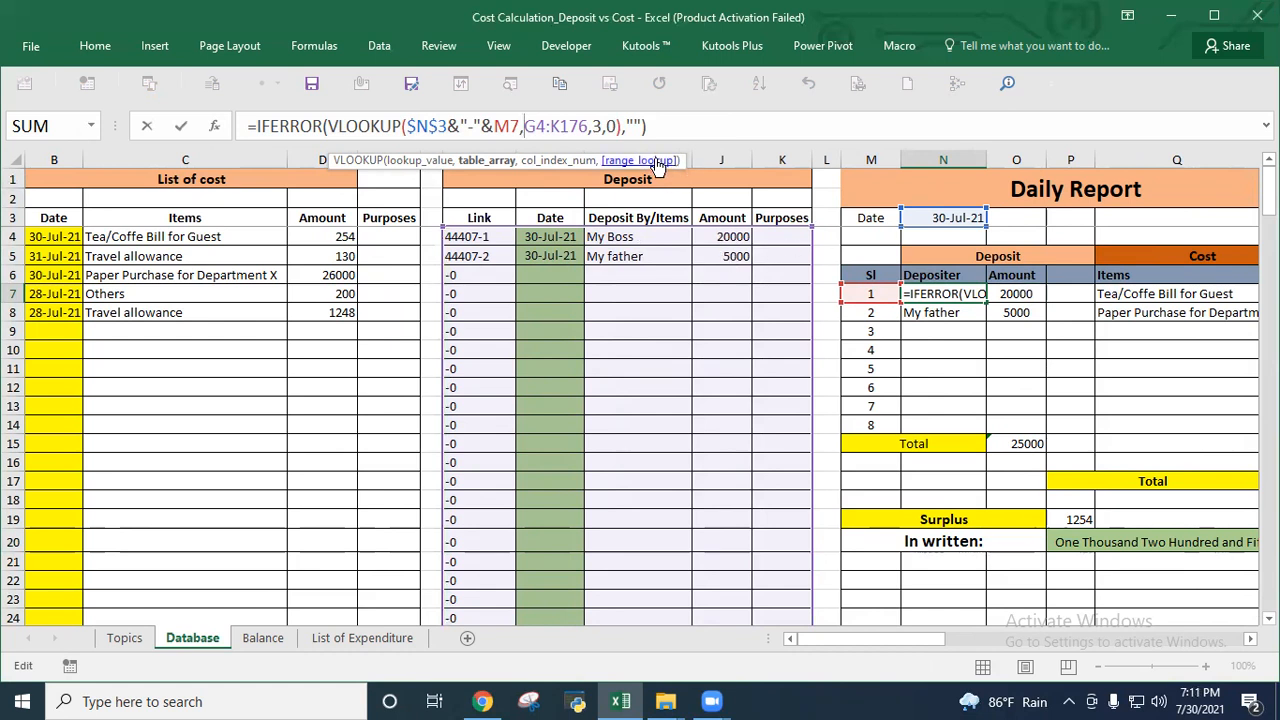
left_click(594, 127)
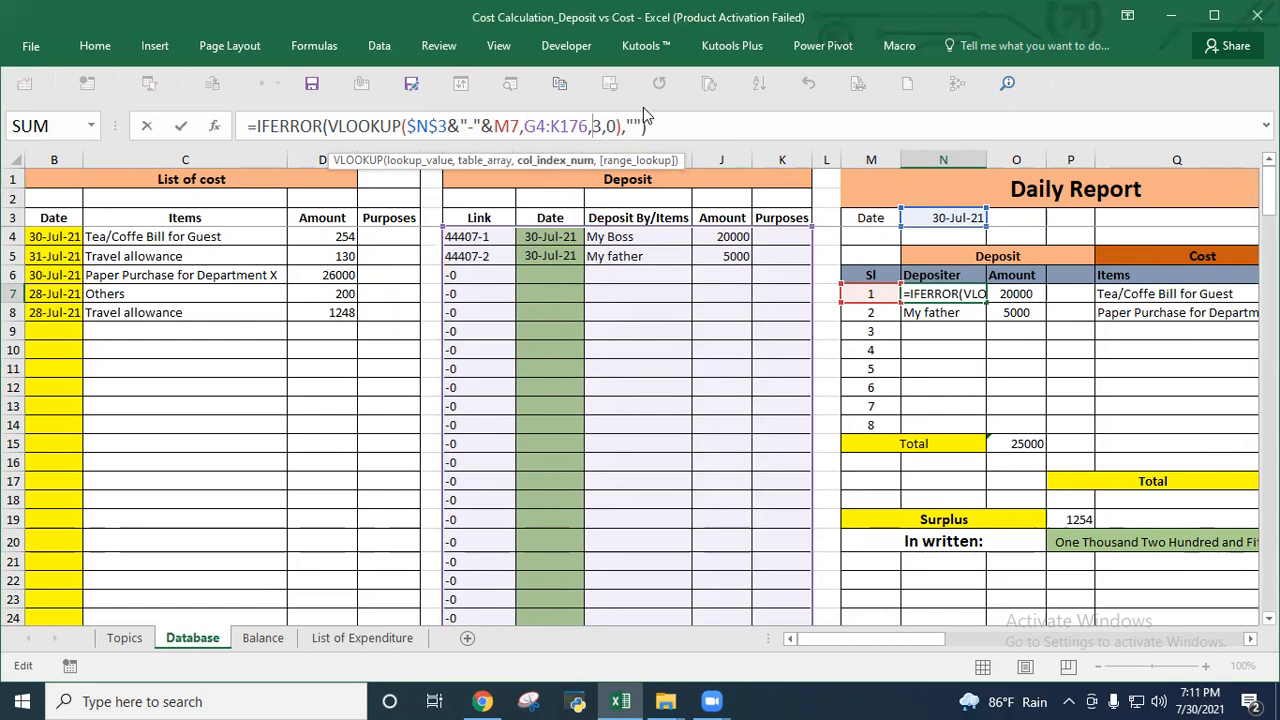
key("Return")
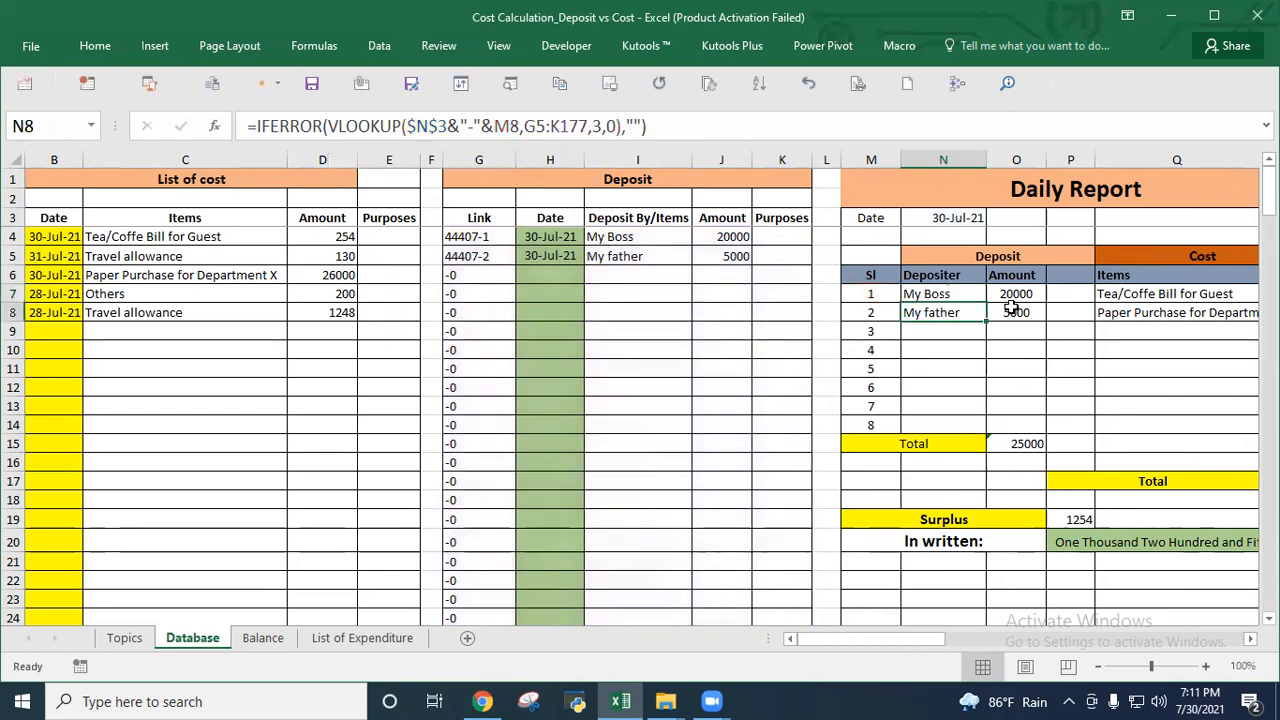
left_click(1018, 293)
left_click(594, 127)
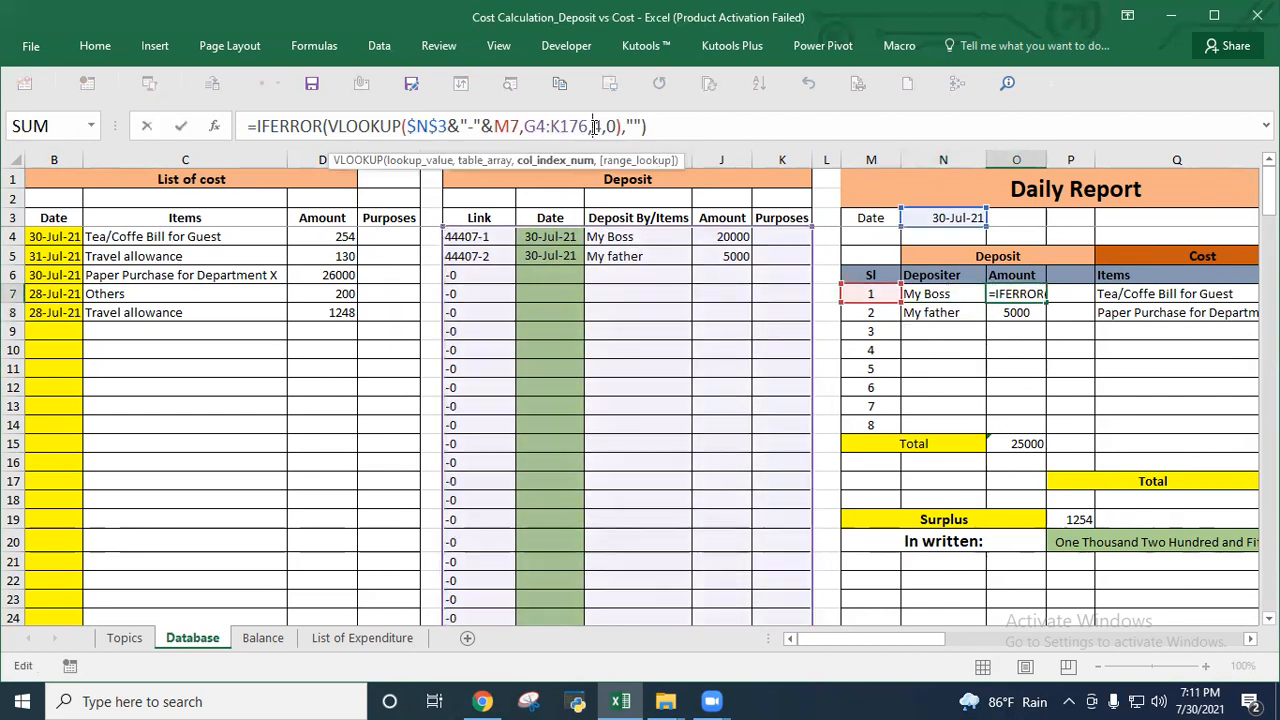
key("Return")
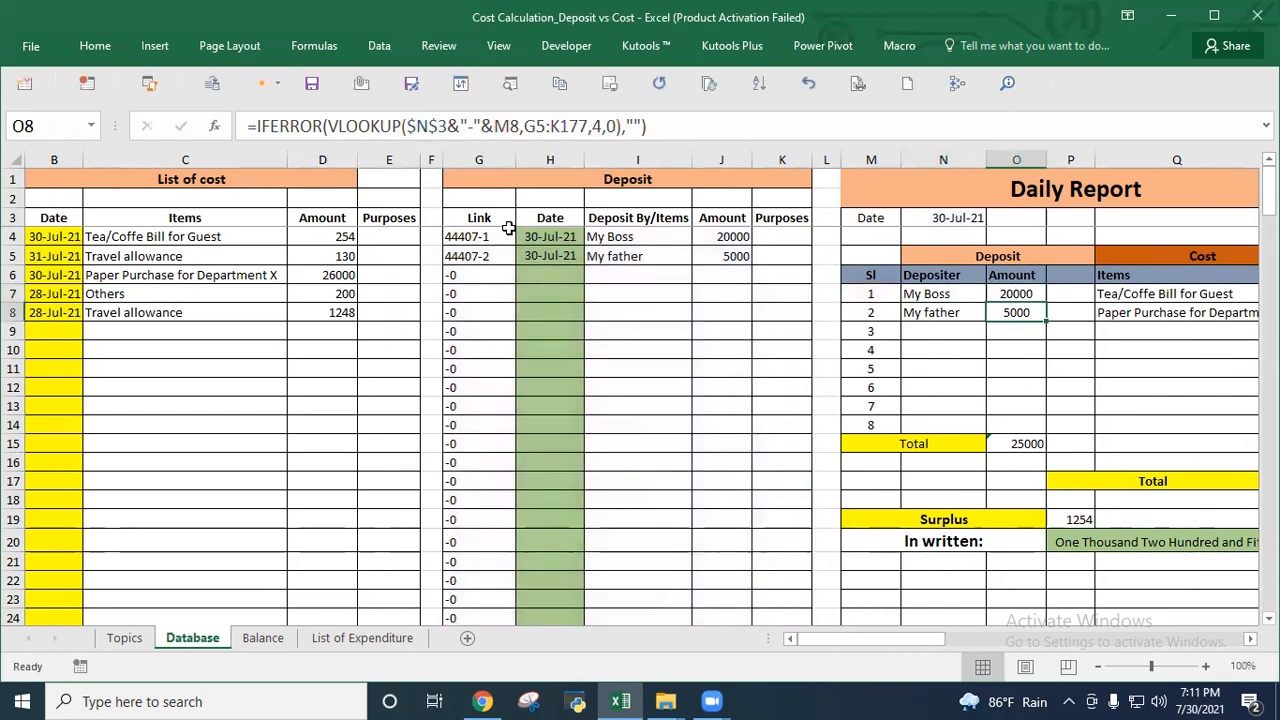
Inspect the Link cell G4, the Depositer lookups in N7 and N8, and the deposit total formula in O15.
left_click(469, 238)
left_click(953, 293)
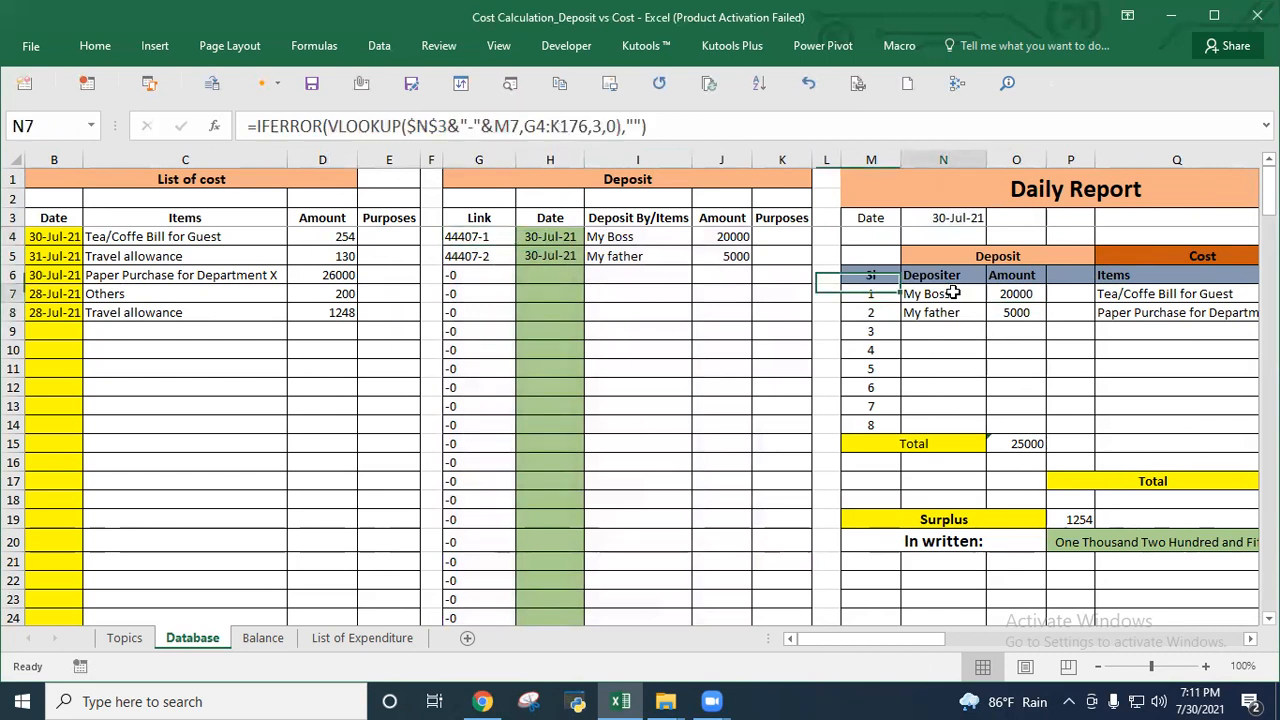
key("Down")
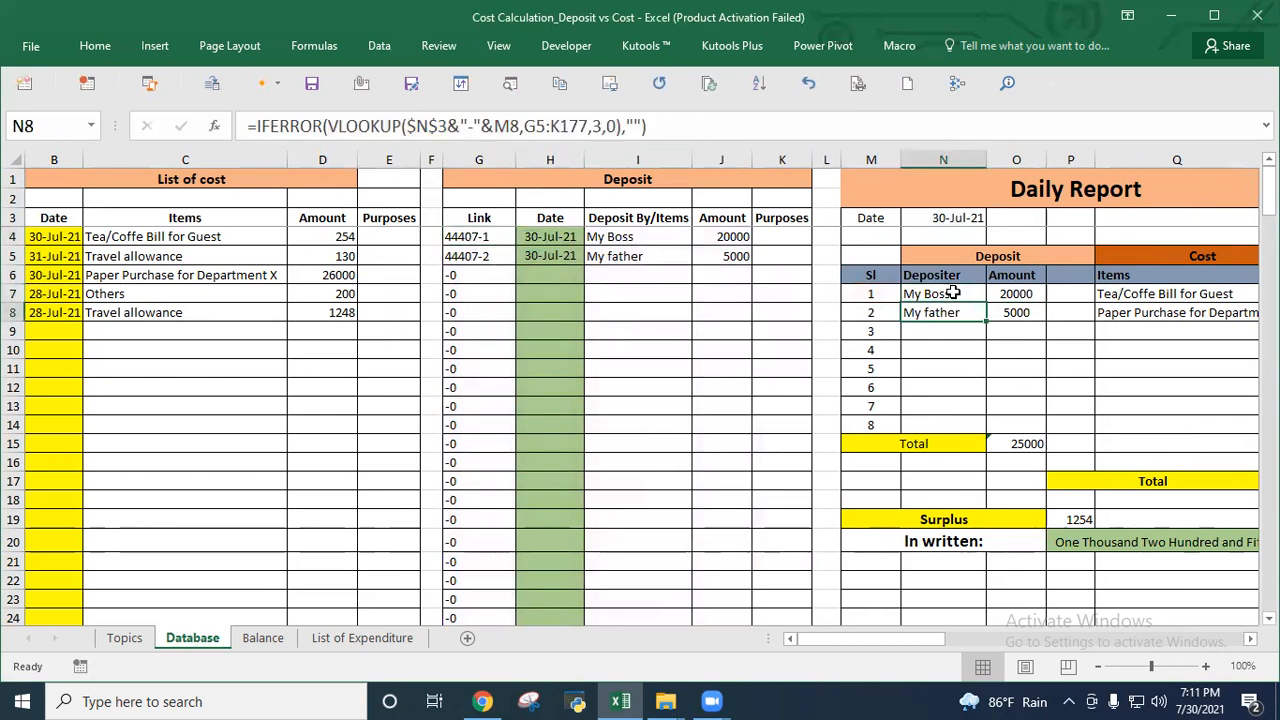
left_click(1003, 440)
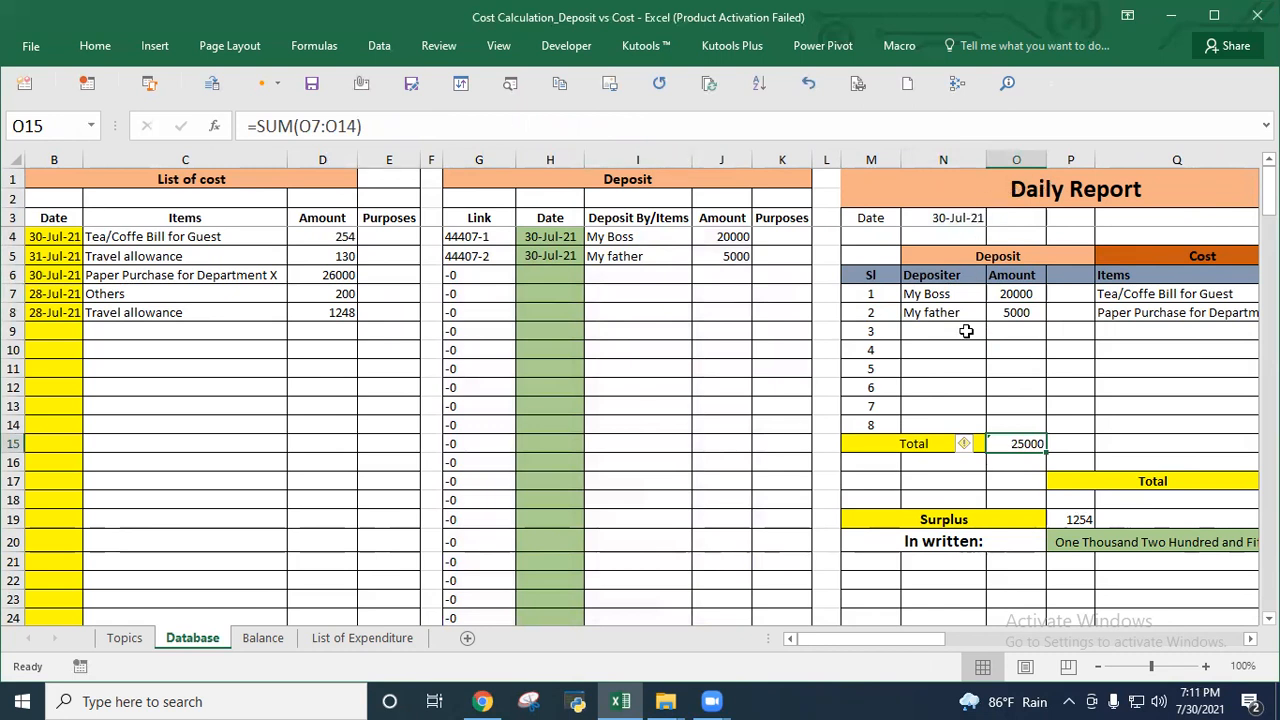
Set the Daily Report range M1:R20, down to the In written row, as the print area.
left_click_drag(934, 196, 1097, 563)
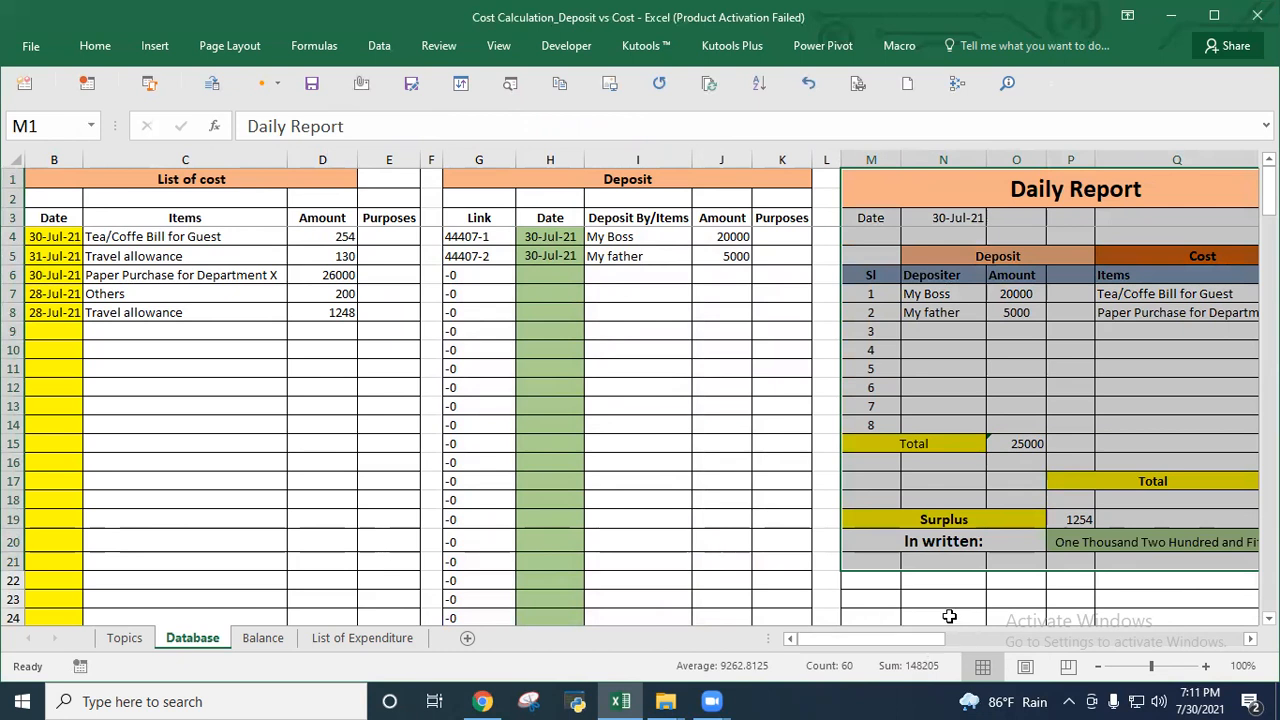
left_click(826, 352)
left_click_drag(917, 183, 1123, 434)
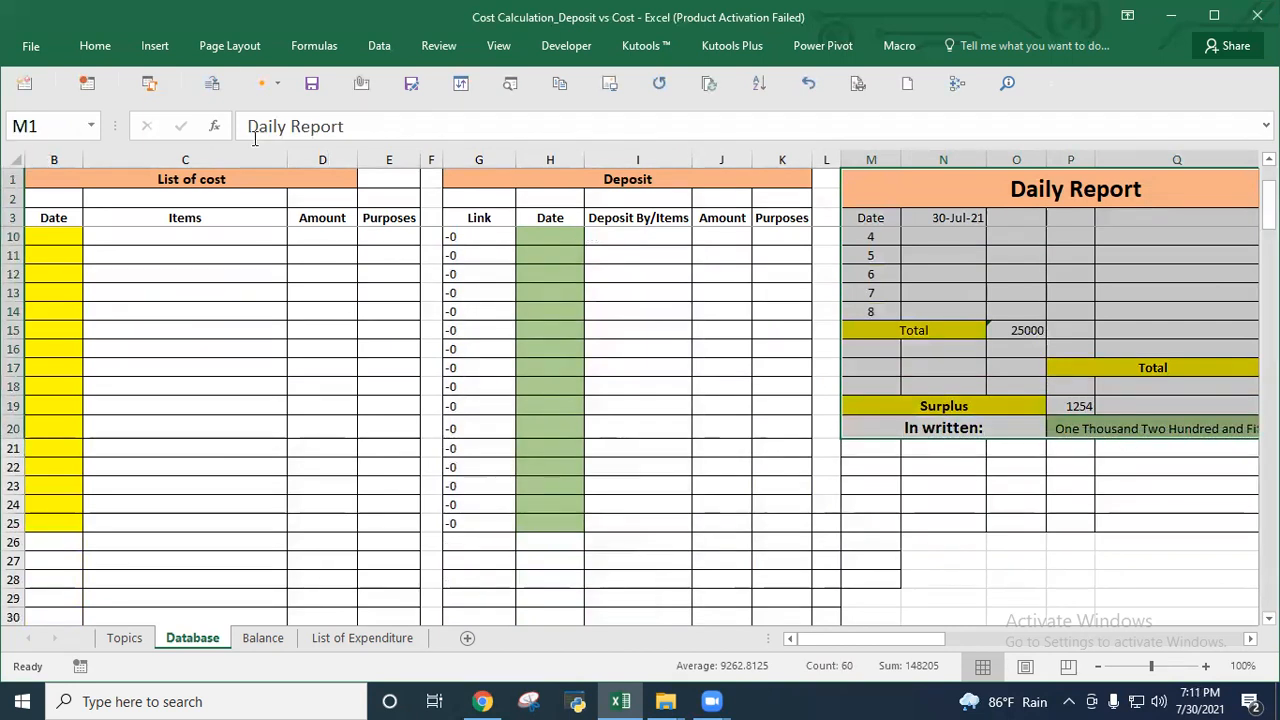
left_click(238, 47)
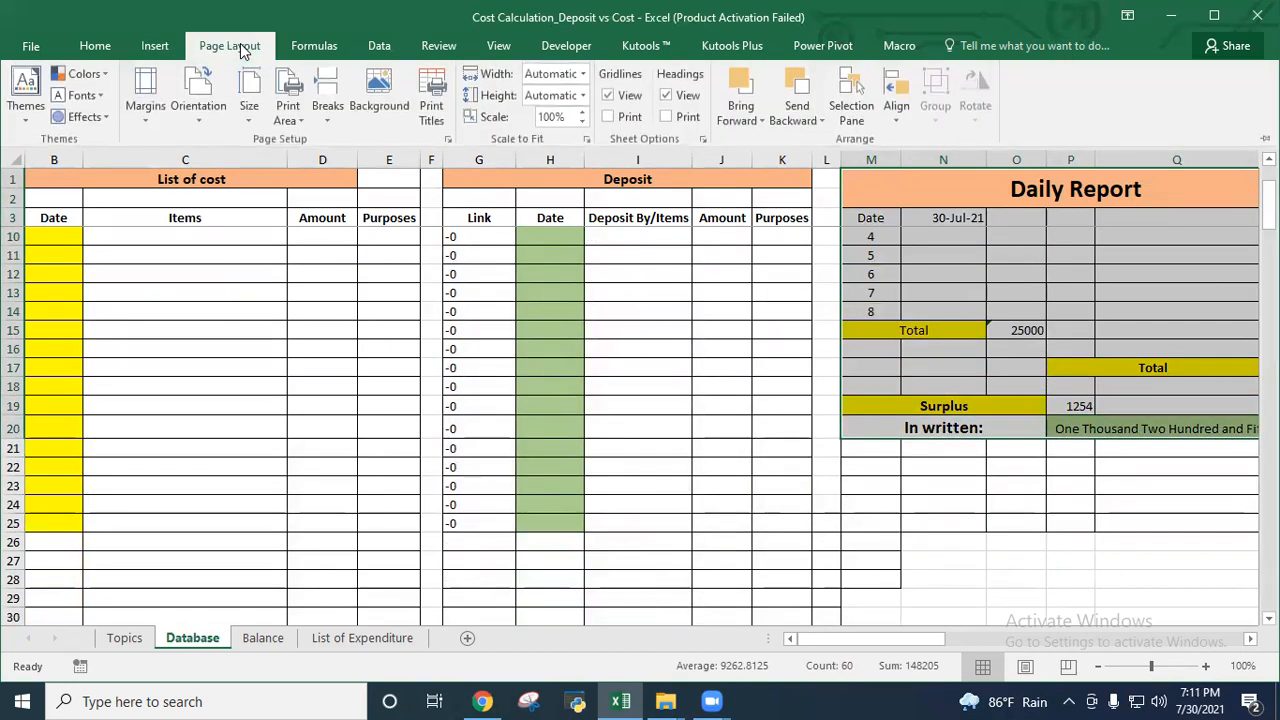
left_click(283, 114)
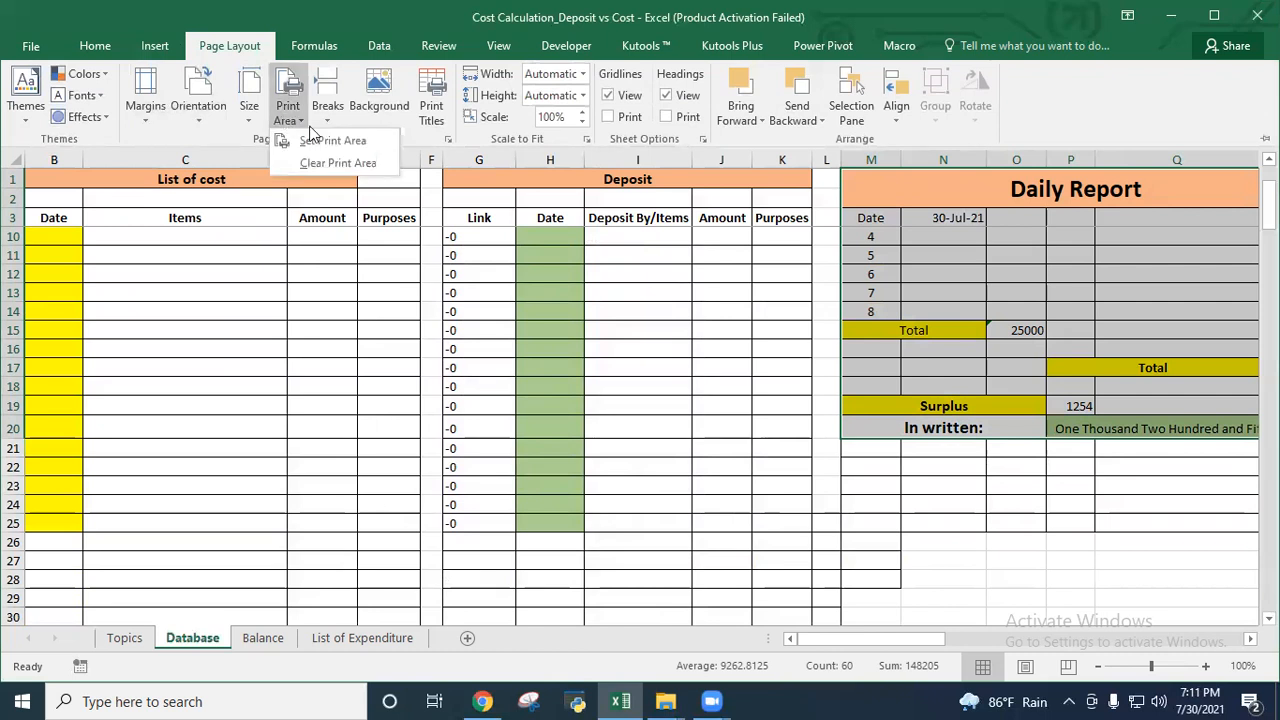
left_click(319, 139)
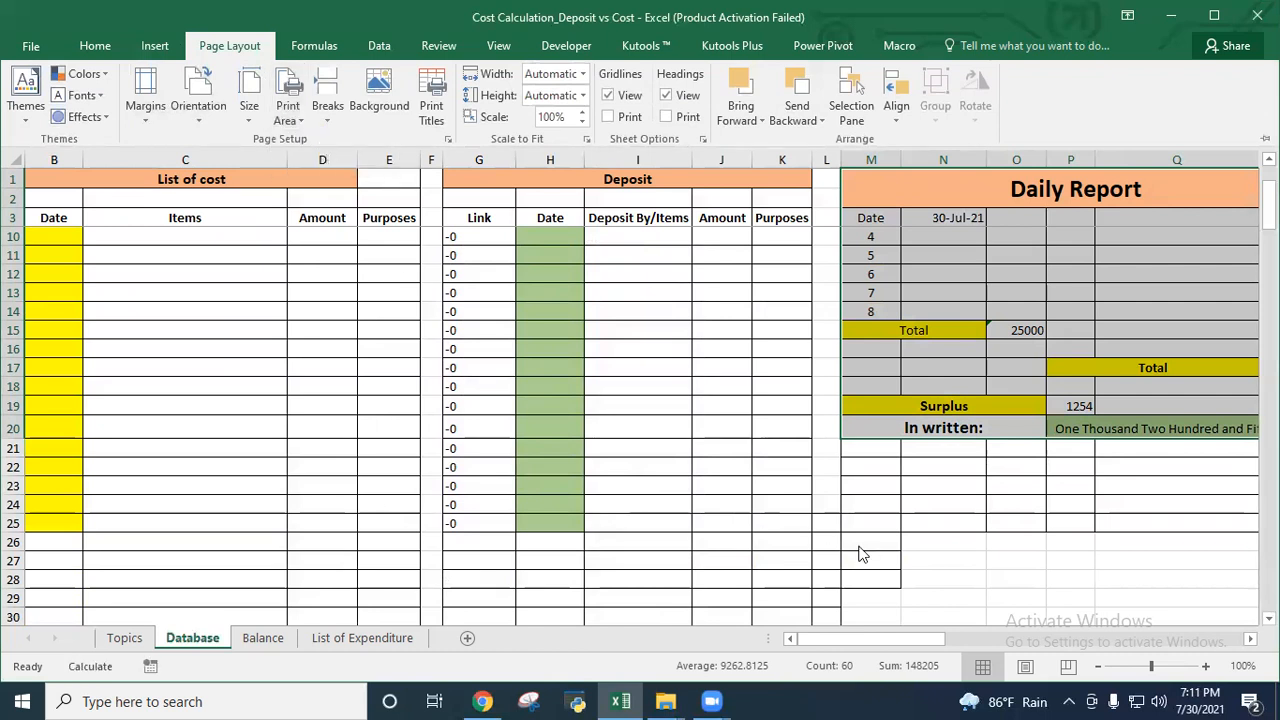
Check the print preview of the Daily Report and return to the Database sheet.
key("ctrl+p")
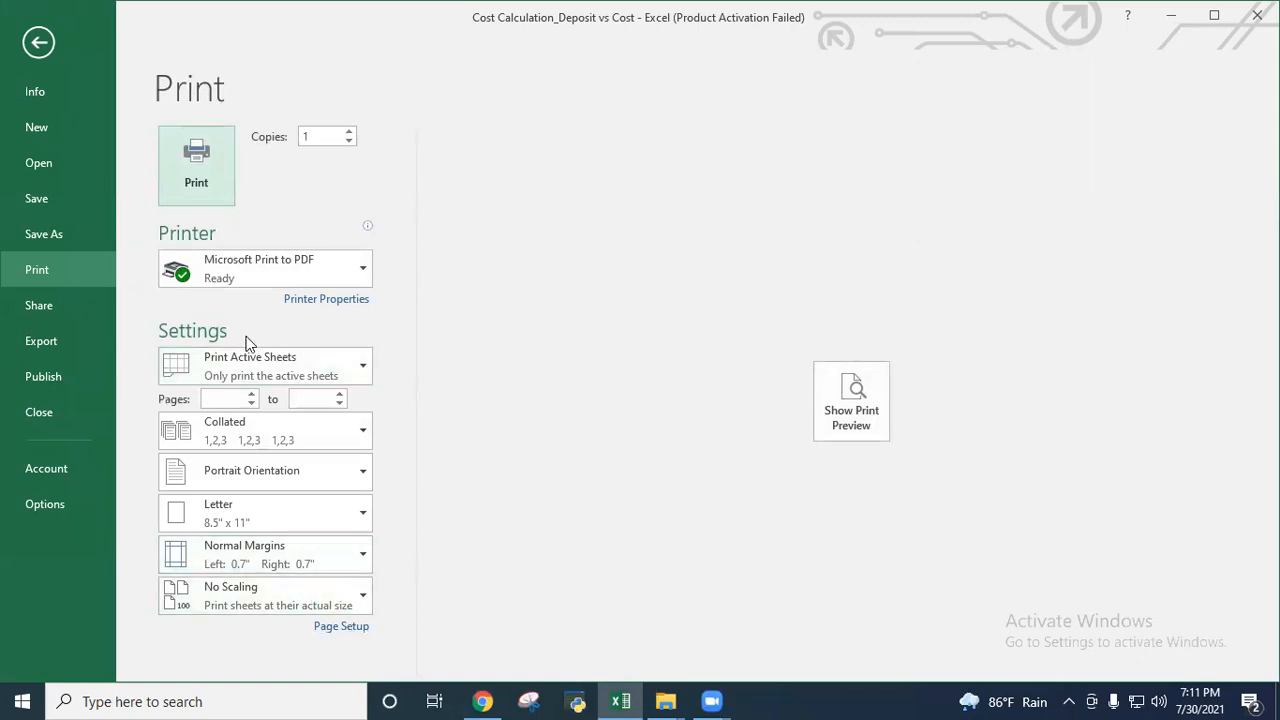
left_click(845, 395)
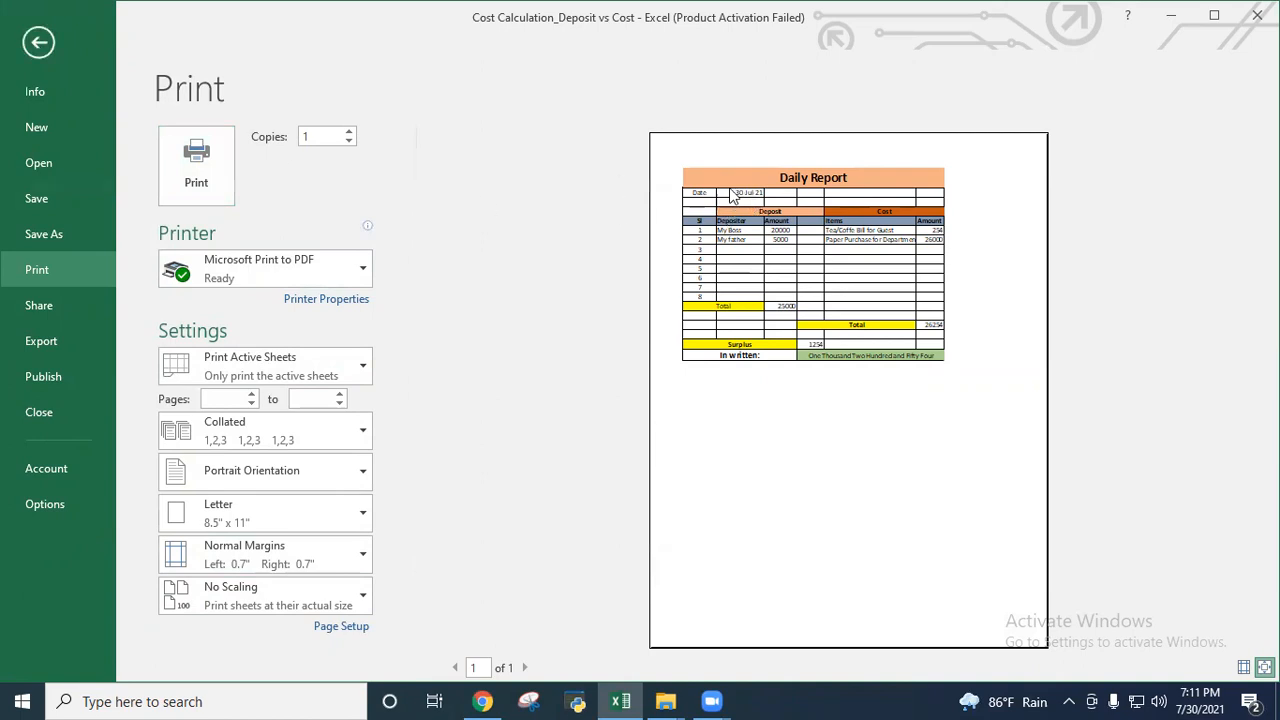
left_click(40, 44)
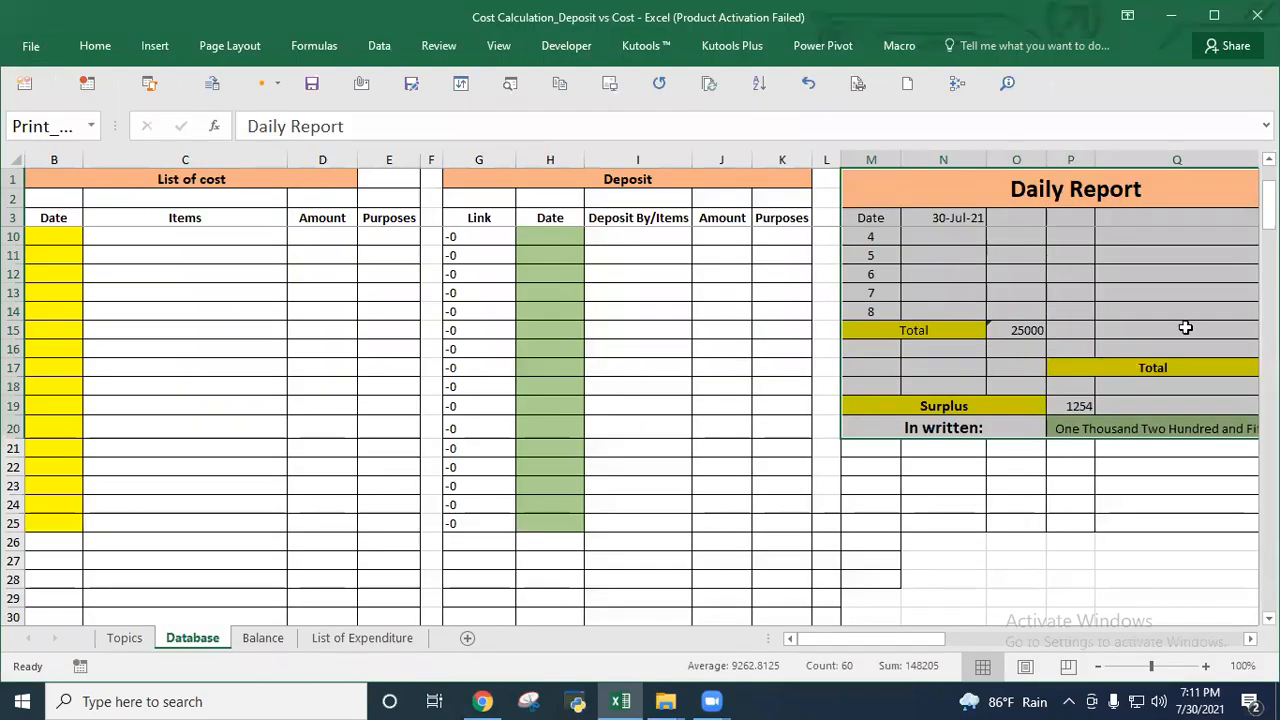
Unhide row 2 above the Balance Upto Today row on the Balance sheet.
left_click(262, 638)
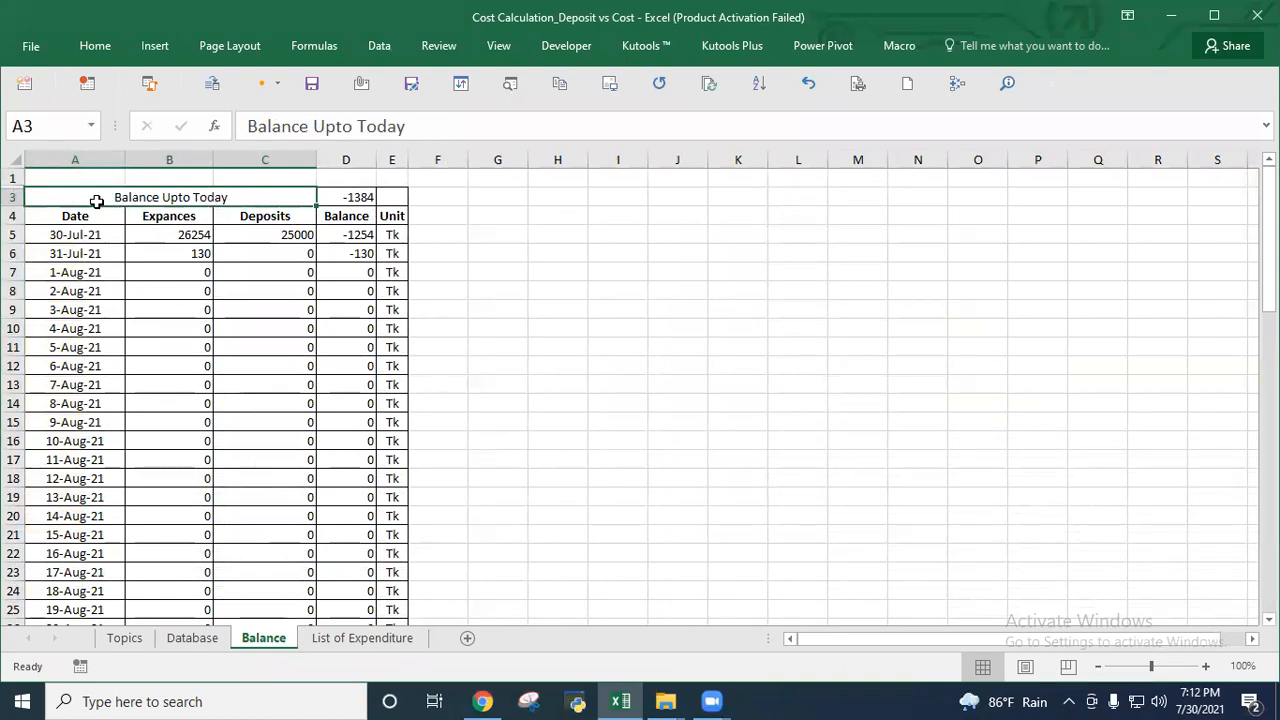
left_click_drag(72, 197, 380, 197)
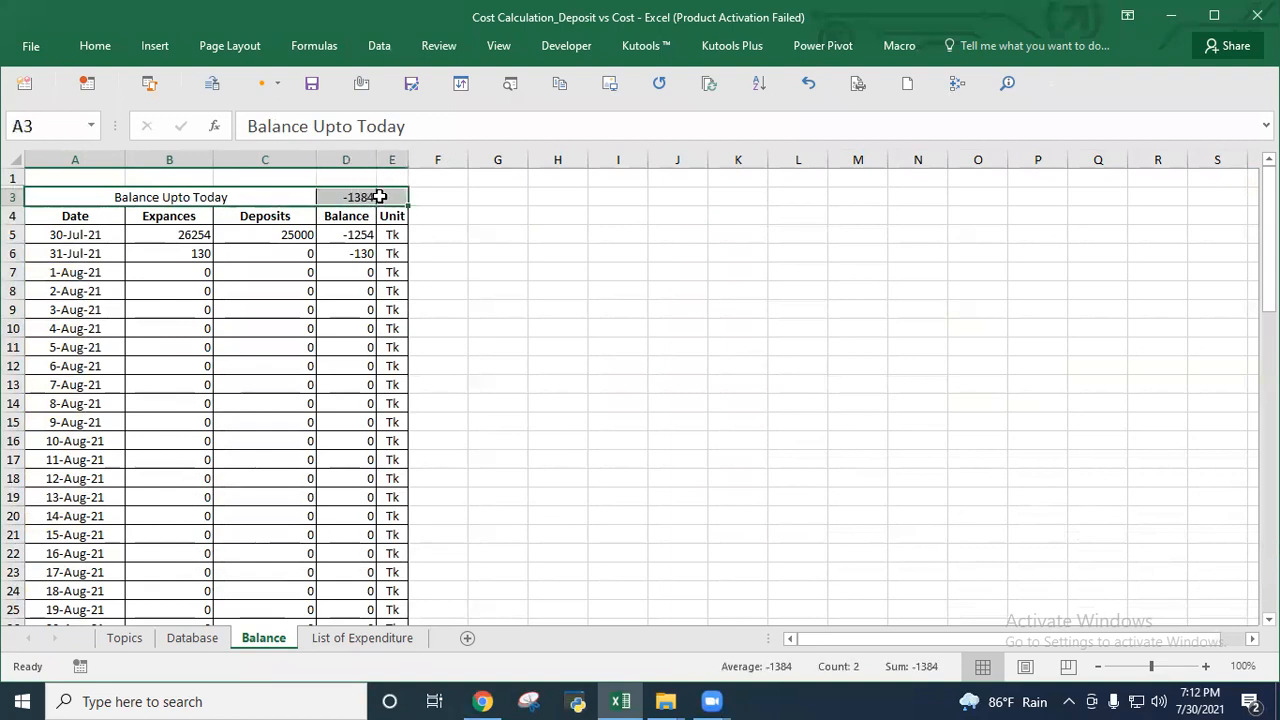
left_click_drag(10, 196, 12, 178)
right_click(14, 178)
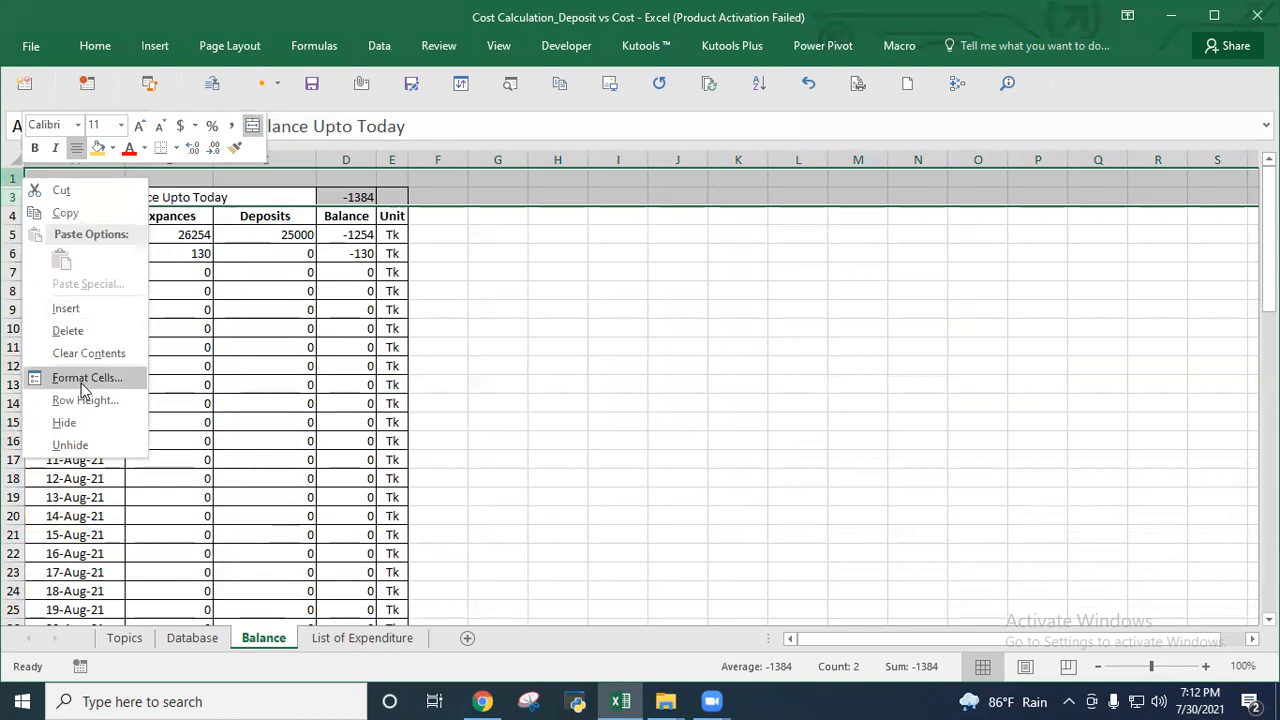
left_click(84, 444)
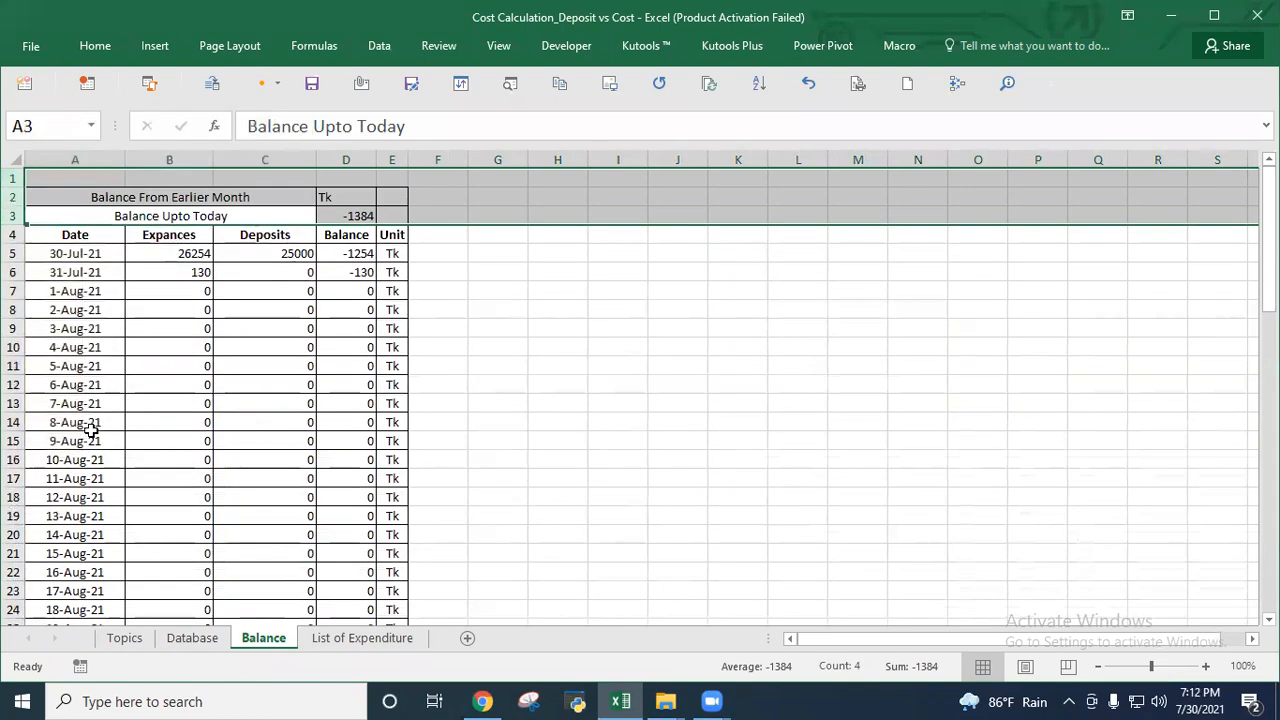
Enter 12546 as the Balance From Earlier Month in cell D2.
left_click(140, 199)
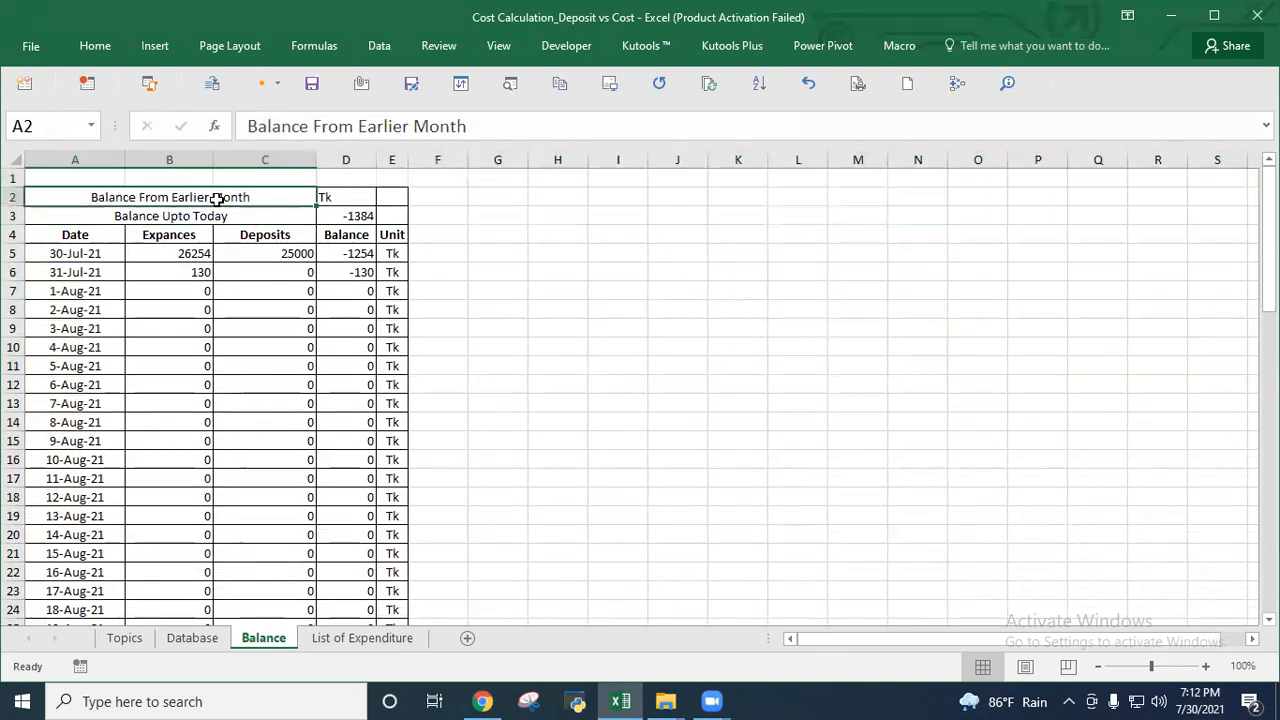
left_click(345, 199)
left_click(387, 196)
left_click(345, 197)
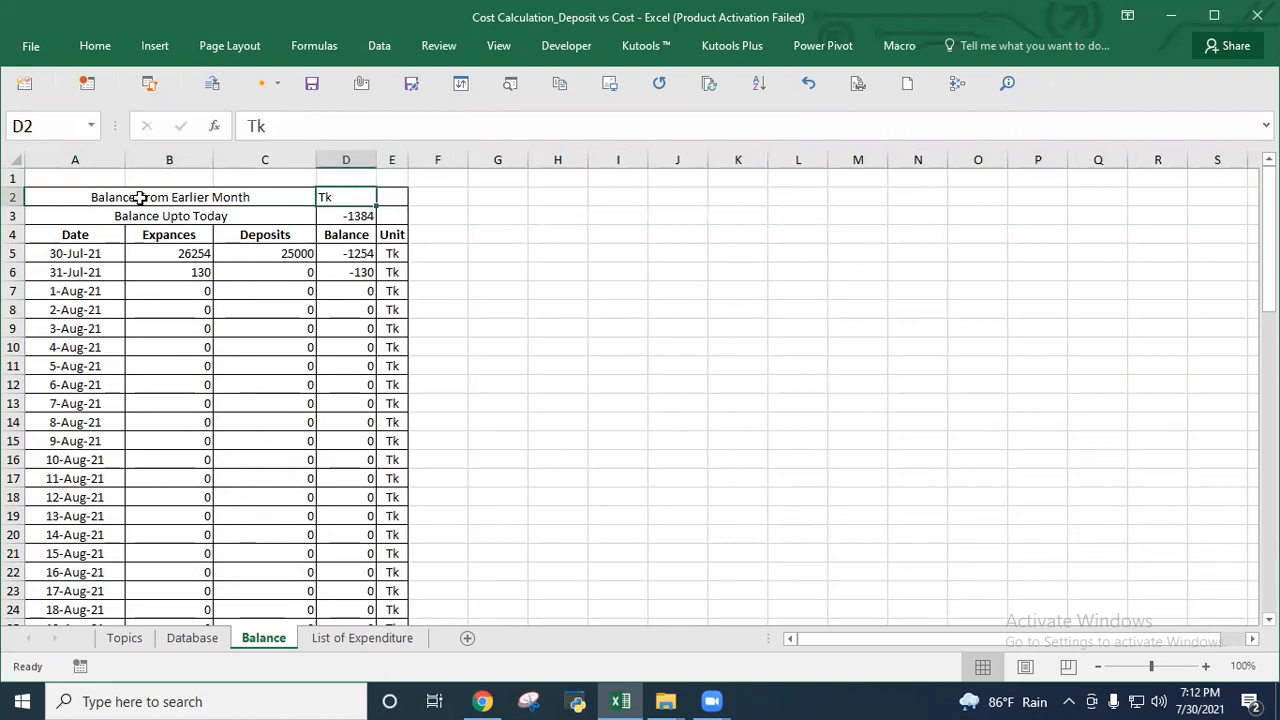
left_click(346, 216)
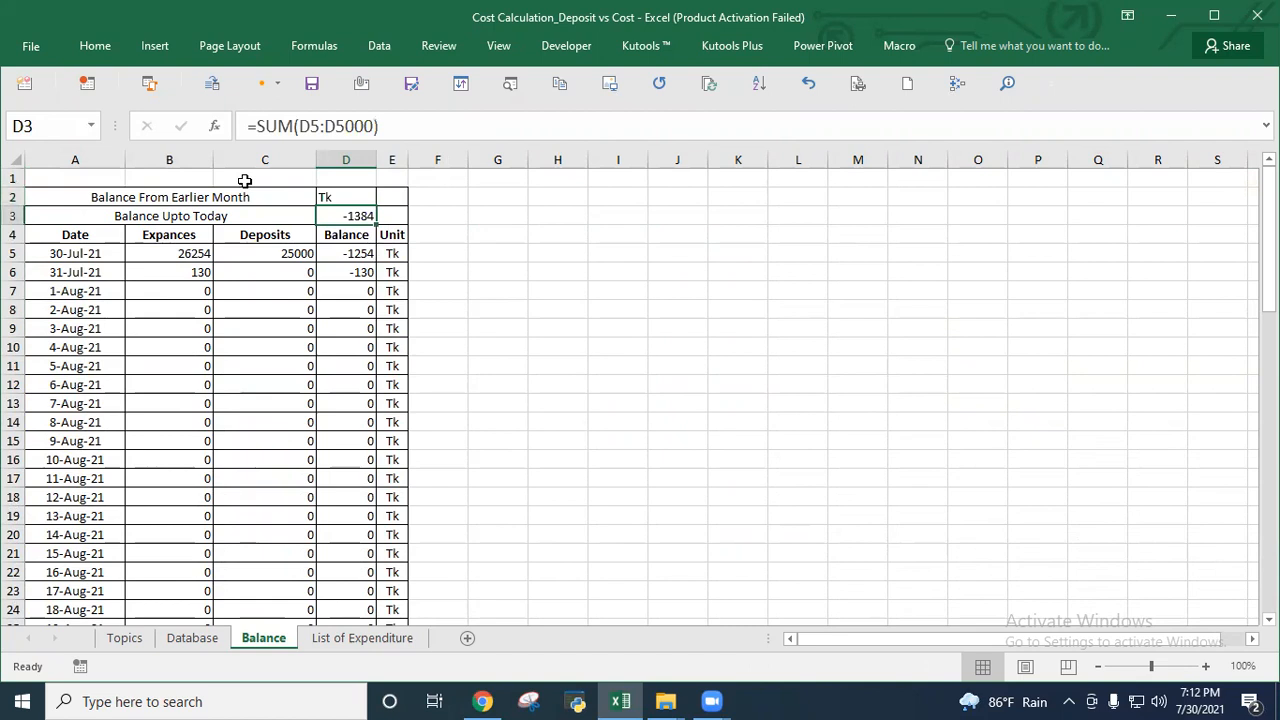
left_click(342, 196)
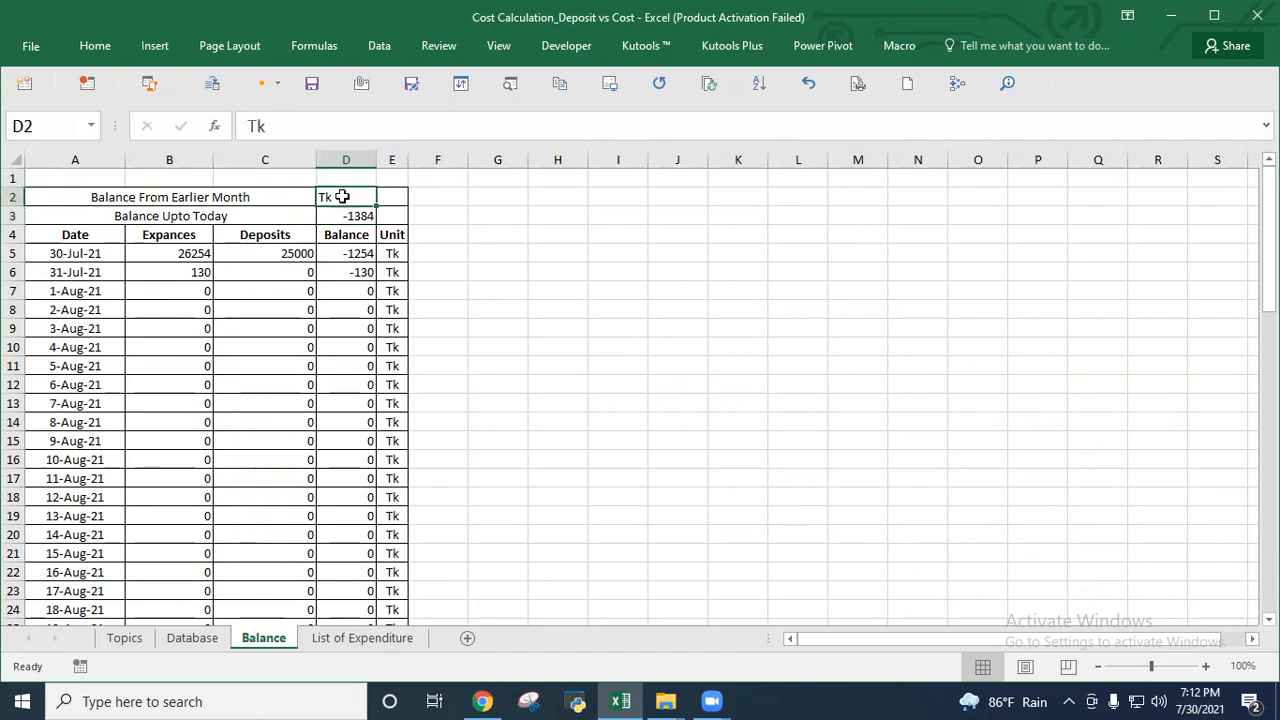
left_click(348, 214)
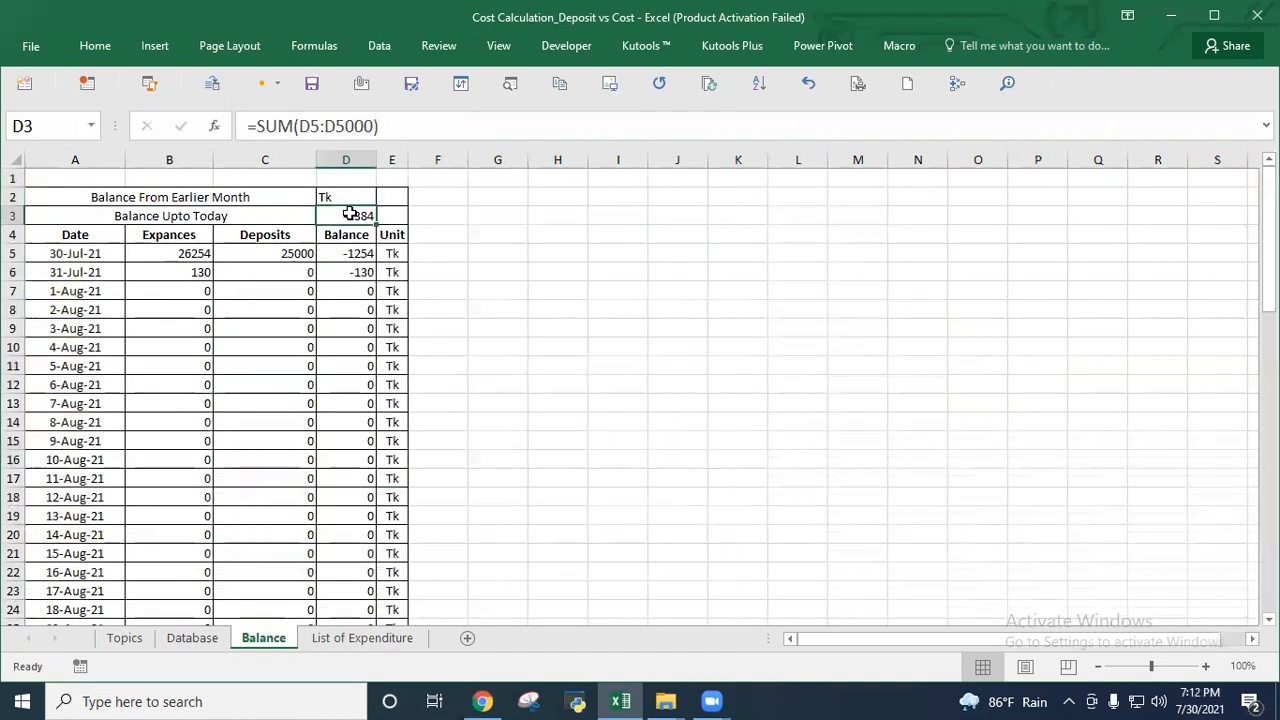
left_click(336, 197)
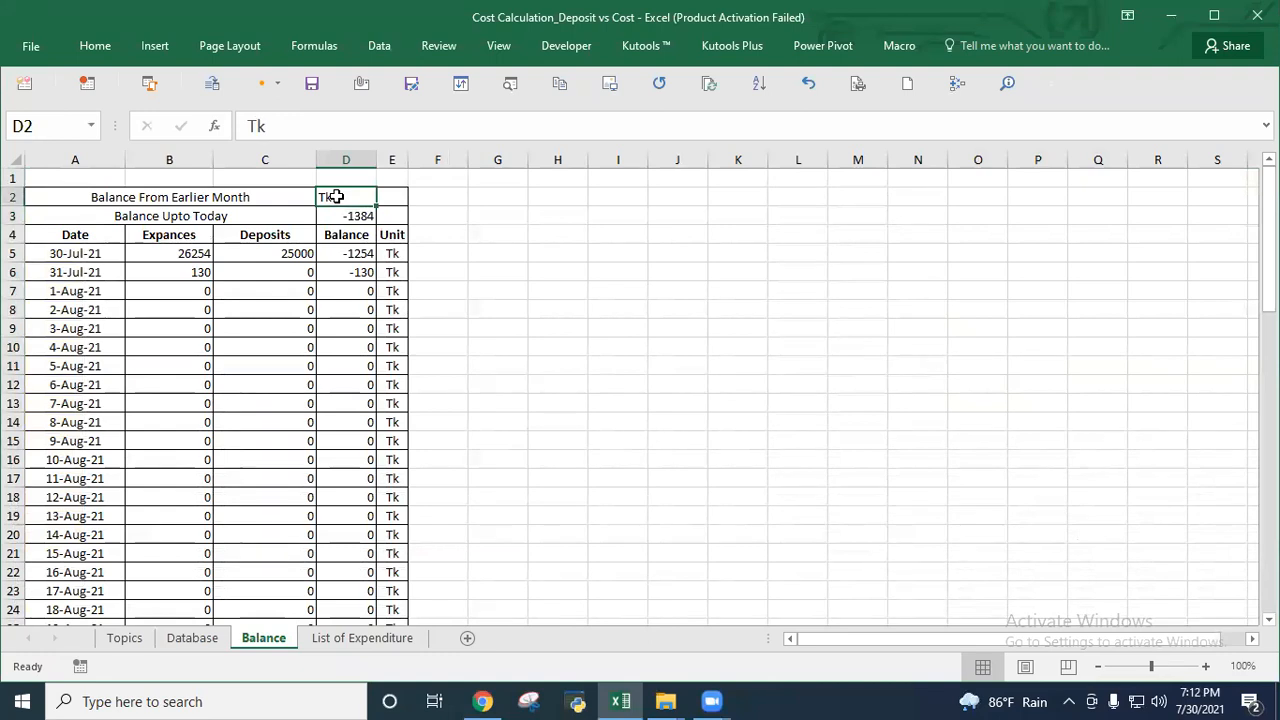
type("12546")
key("Return")
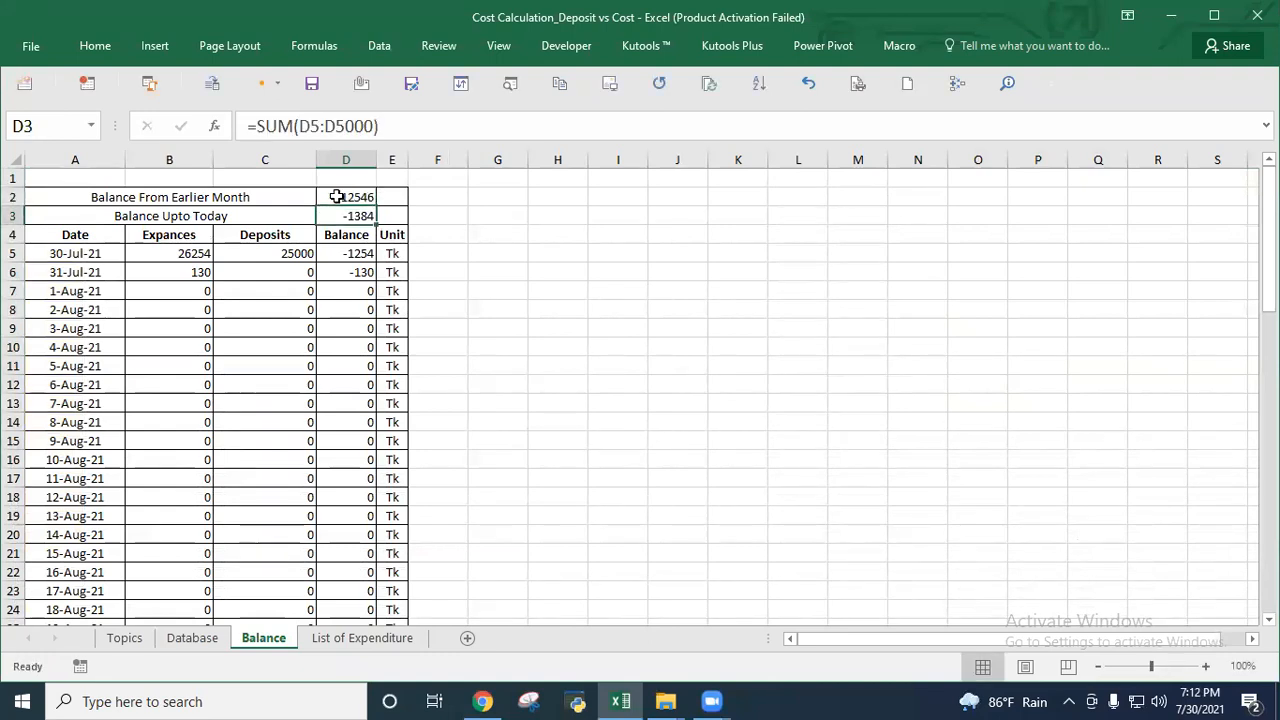
Extend the Balance Upto Today formula in D3 to =SUM(D5:D5000)+D2 and check it against the Balance From Earlier Month row.
left_click(391, 128)
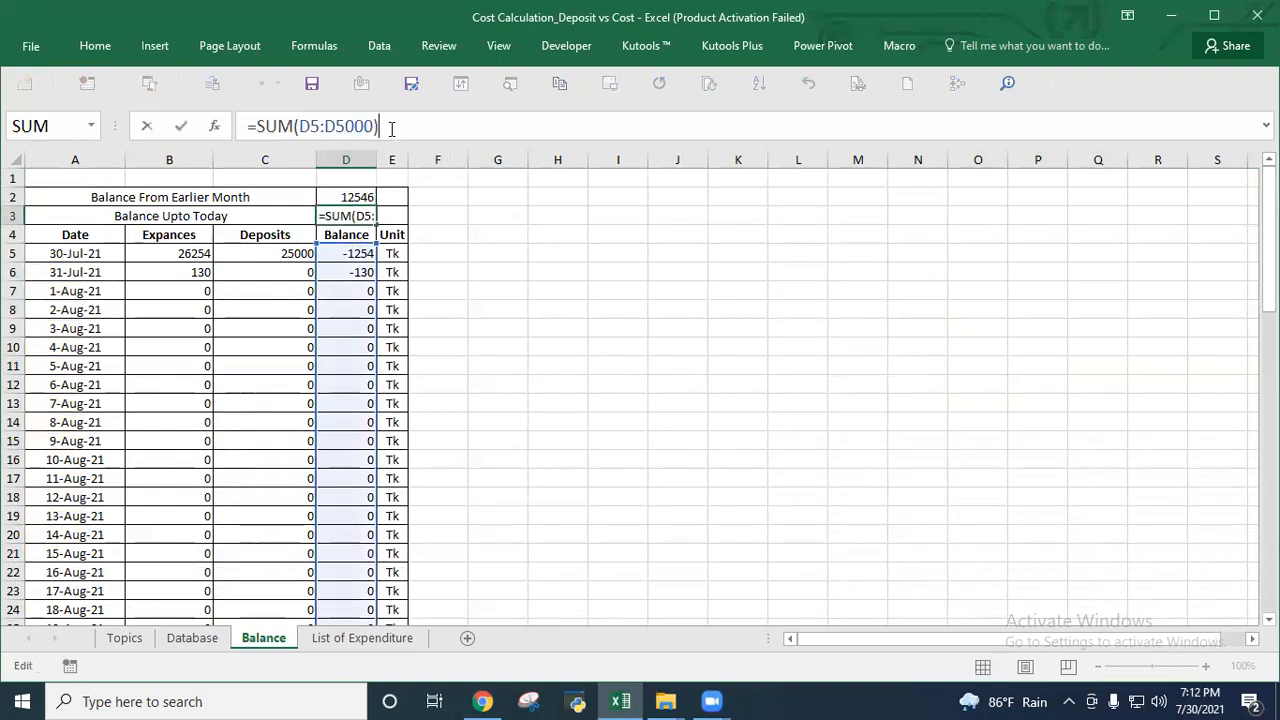
type("+")
left_click(360, 197)
key("Return")
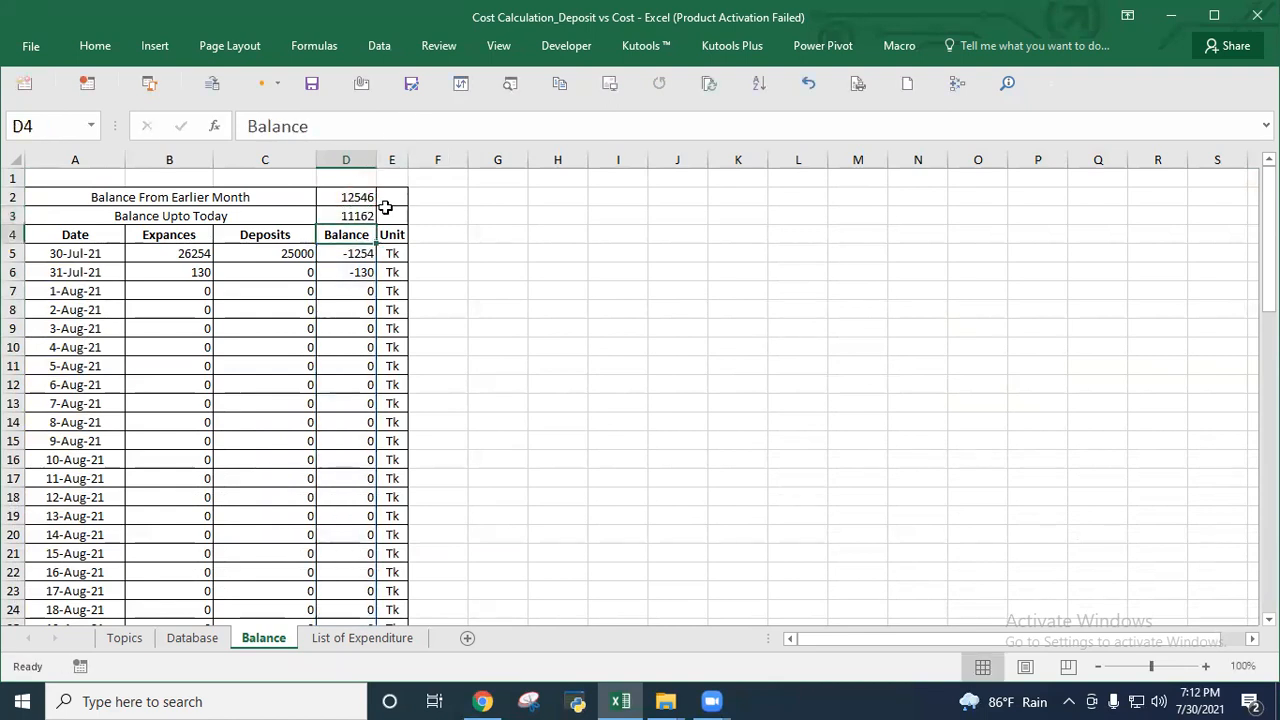
left_click(202, 213)
left_click(348, 217)
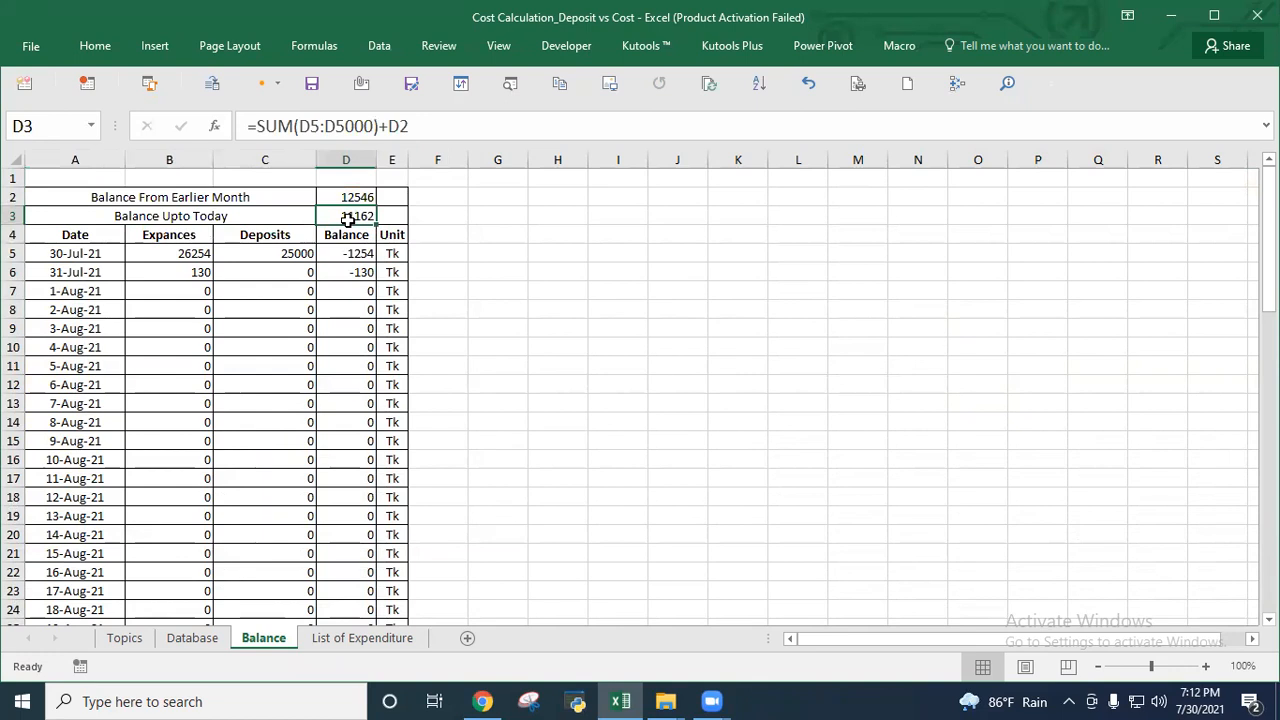
left_click(123, 216)
left_click(9, 200)
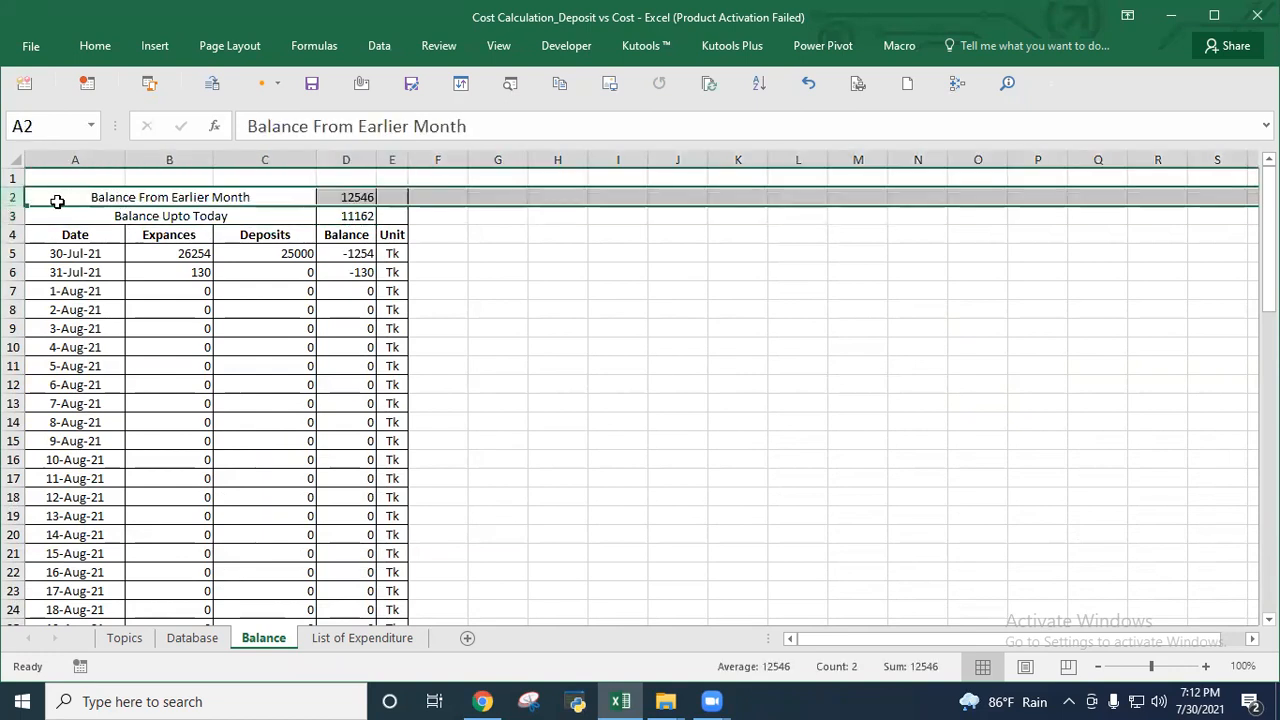
left_click_drag(64, 197, 395, 197)
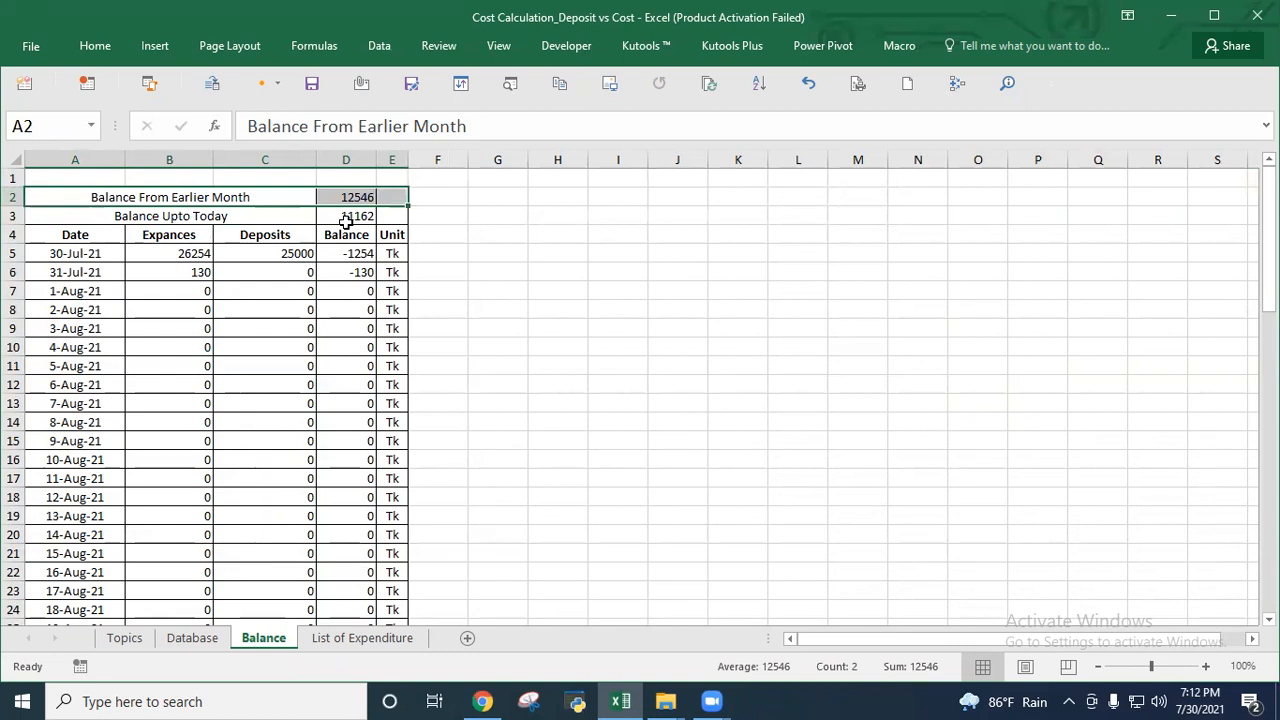
Review the Database, Balance, Topics and List of Expenditure sheets, ending on the Database sheet.
left_click(192, 638)
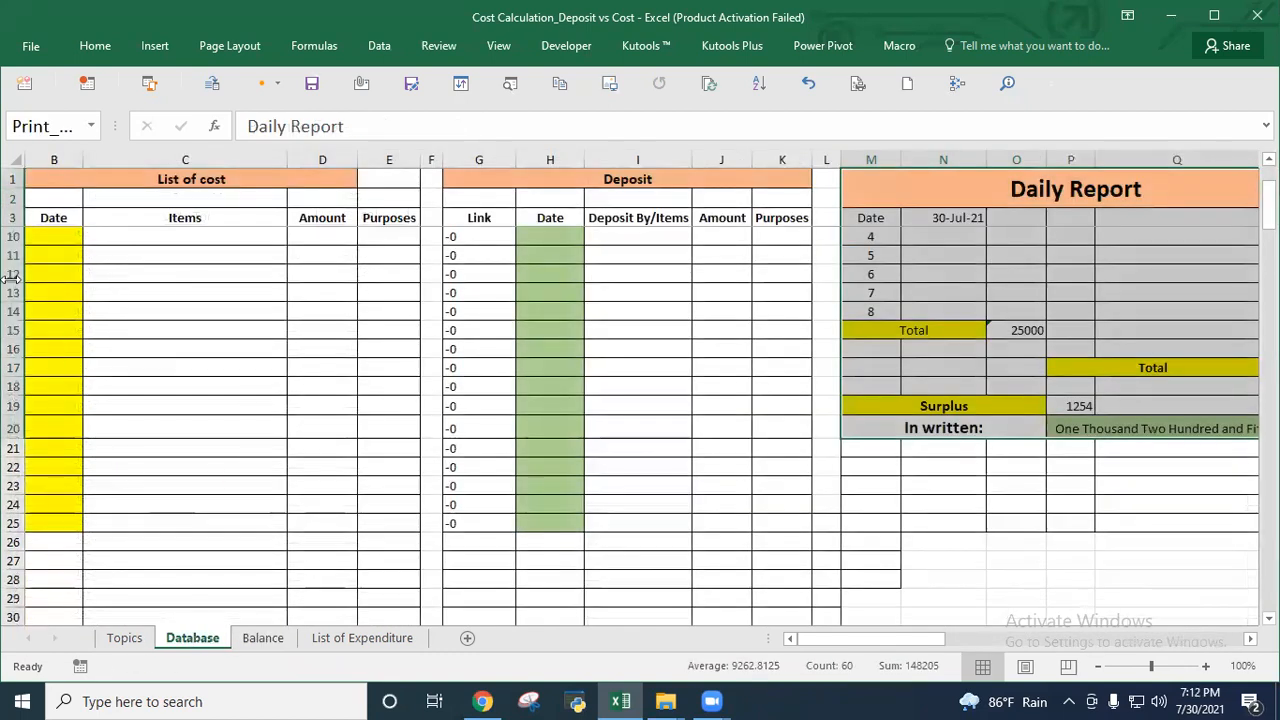
left_click(264, 640)
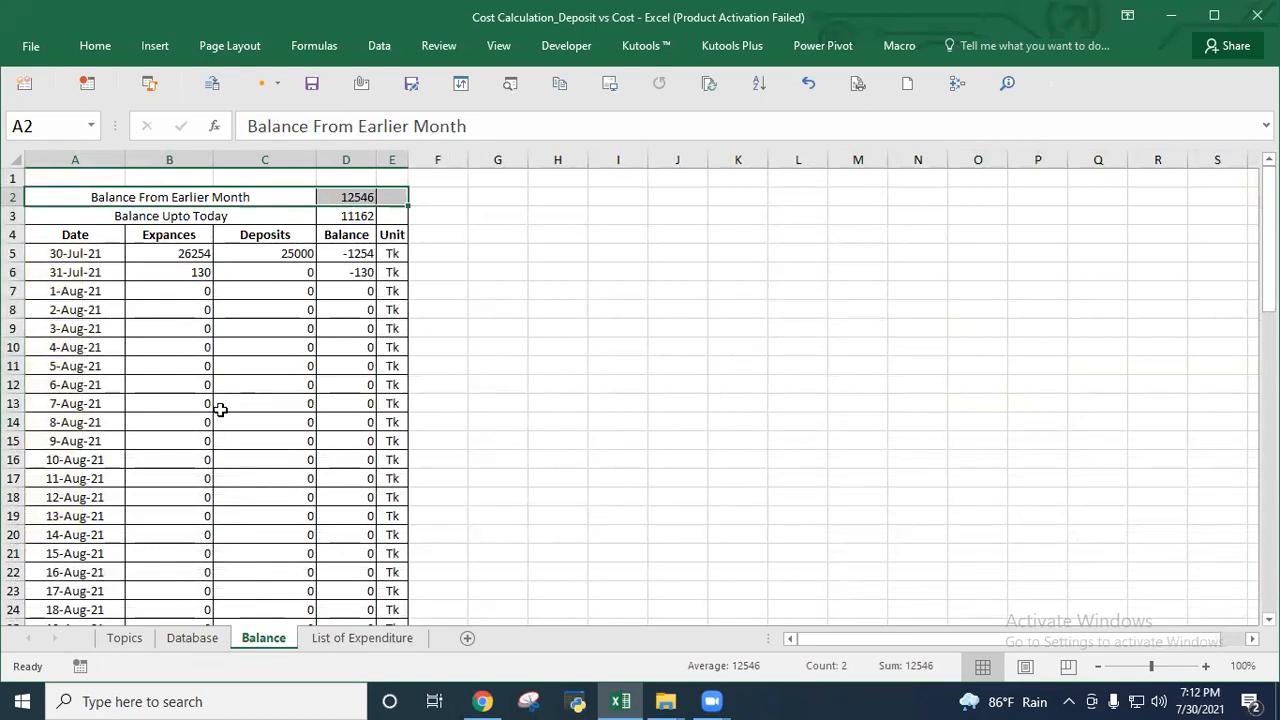
left_click(332, 639)
left_click(274, 645)
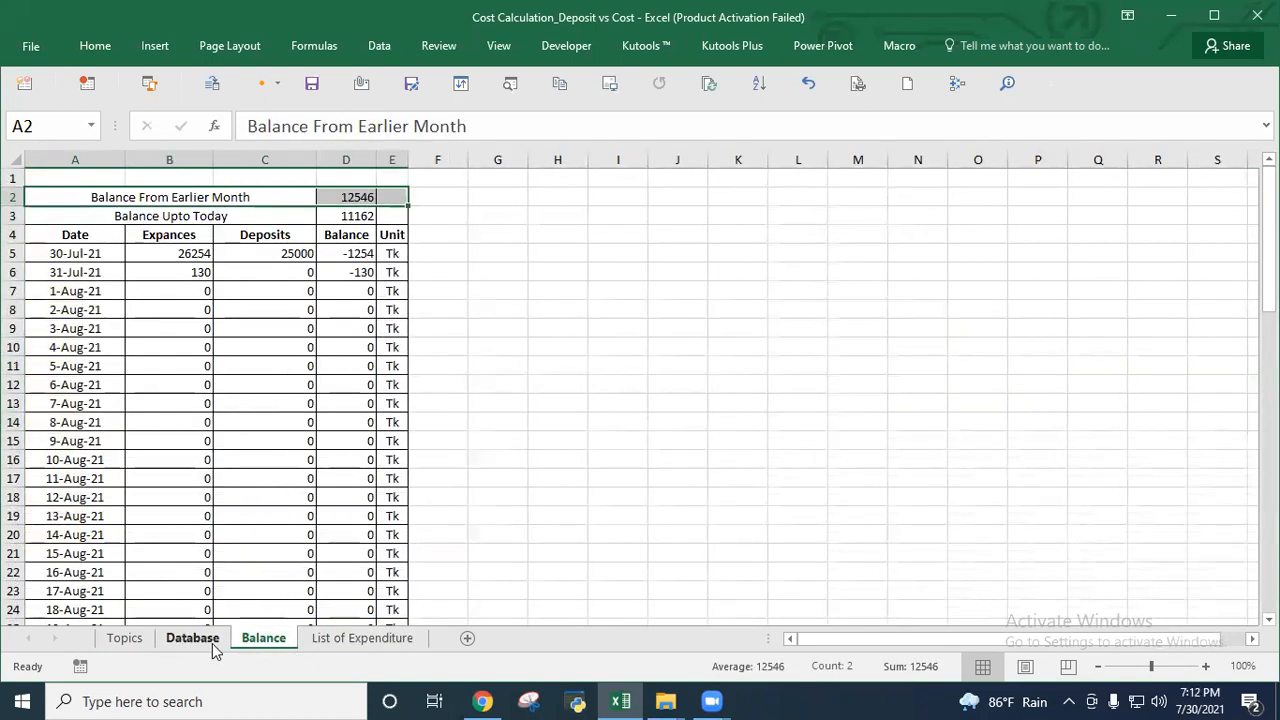
left_click(190, 641)
left_click(132, 641)
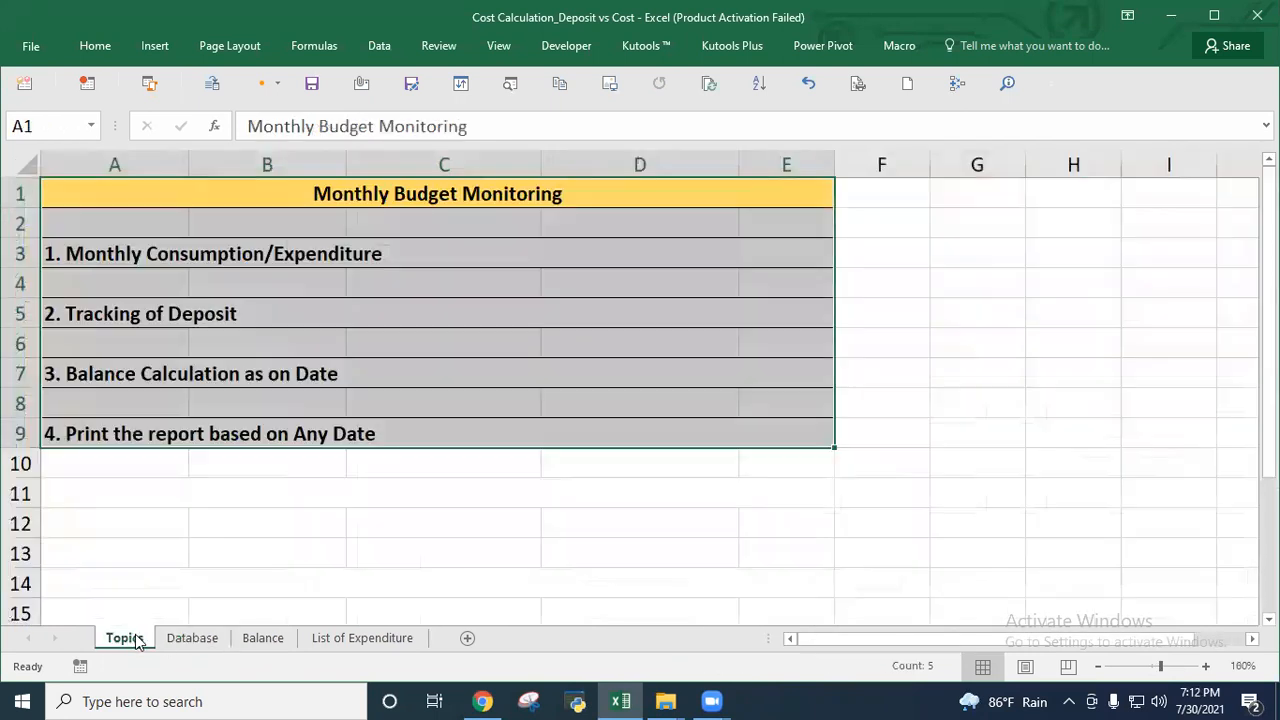
left_click(190, 639)
left_click(258, 640)
left_click(366, 641)
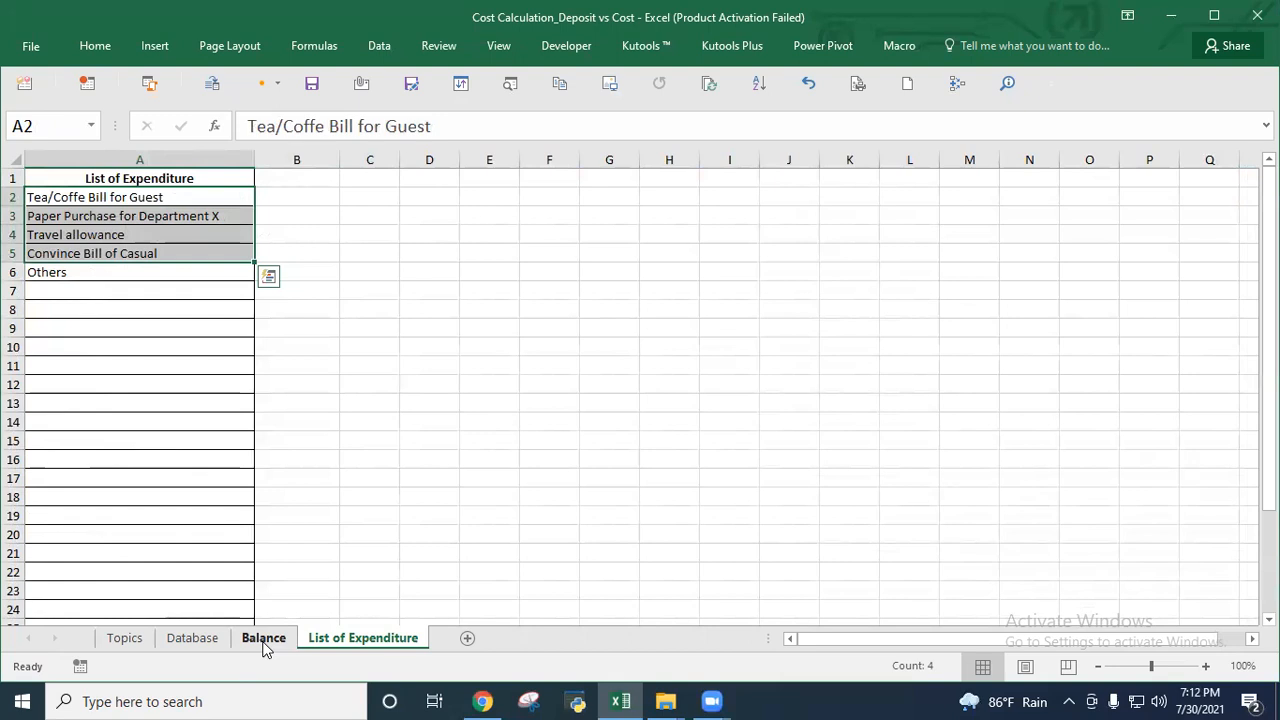
left_click(178, 643)
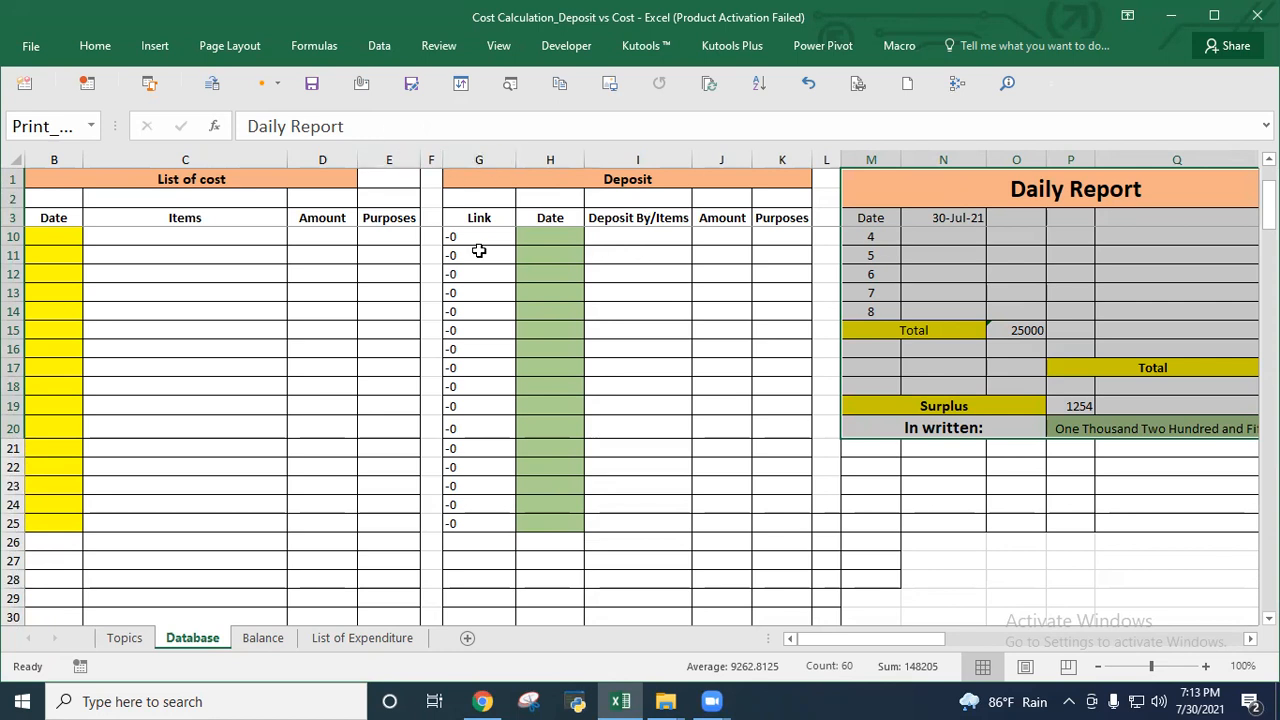
Mark out the blank range G5:O22 beside the daily balance table on the Balance sheet.
left_click(270, 640)
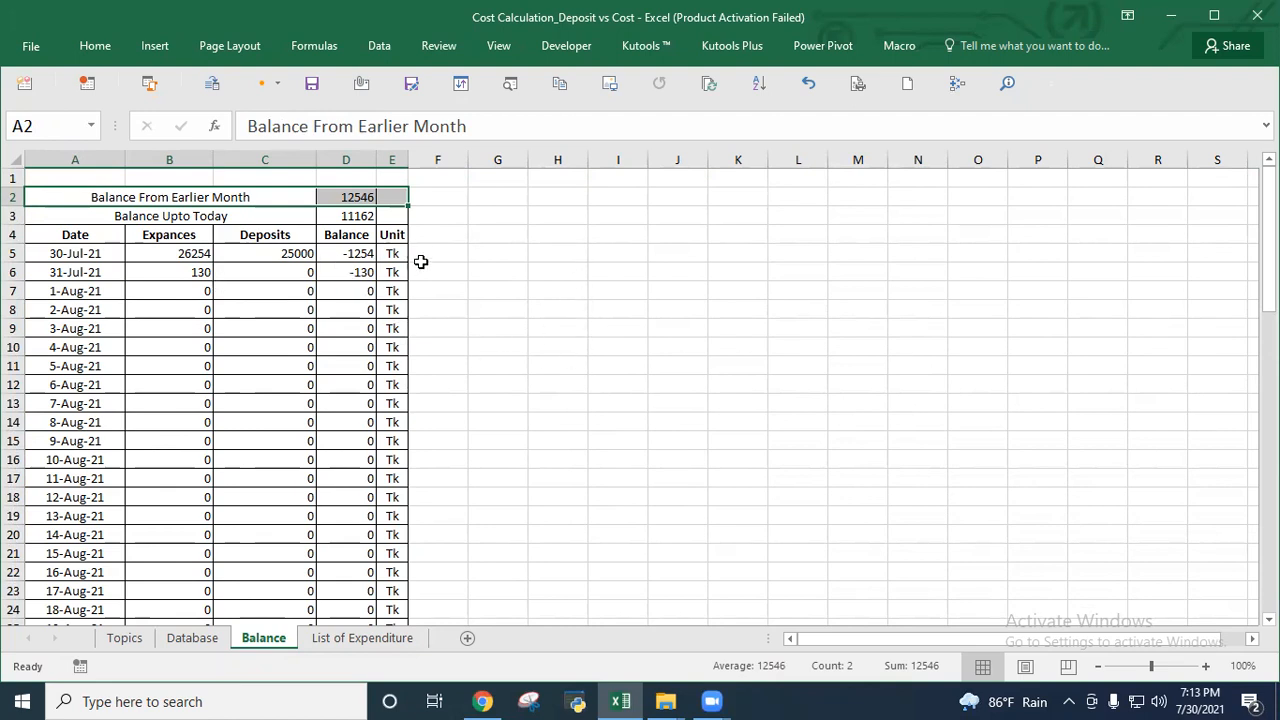
left_click_drag(497, 253, 942, 562)
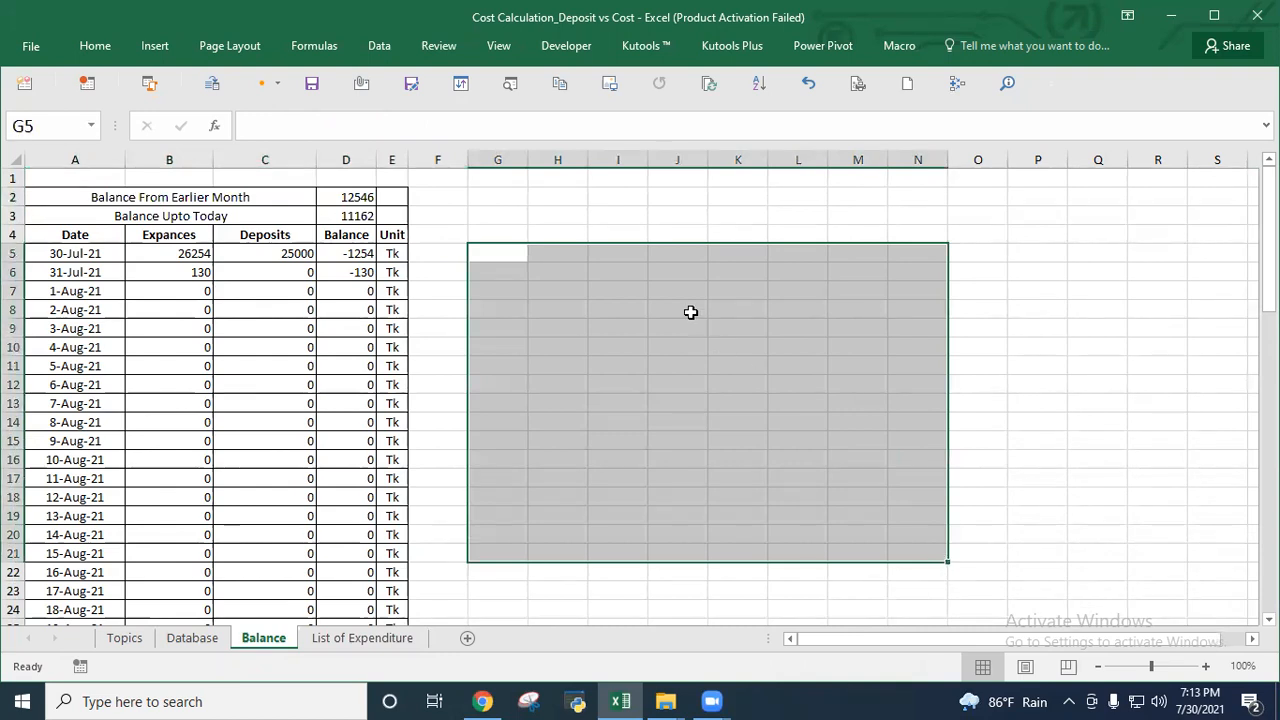
left_click_drag(516, 254, 962, 575)
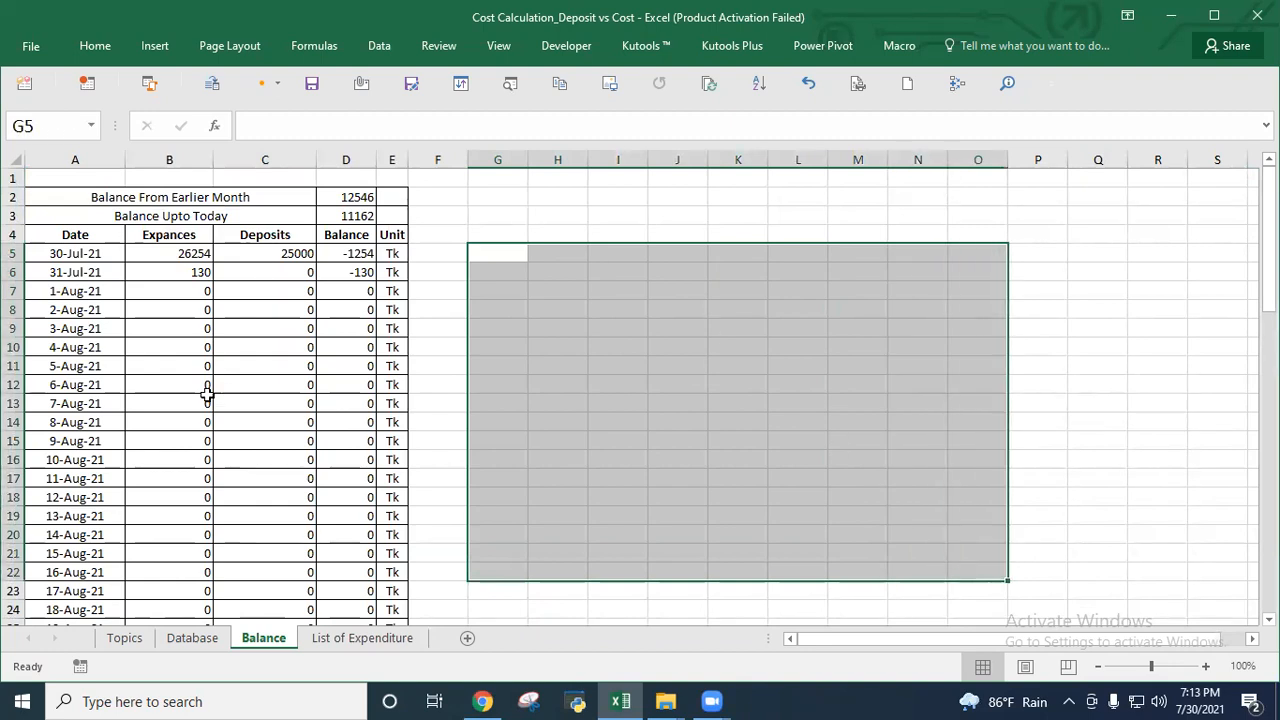